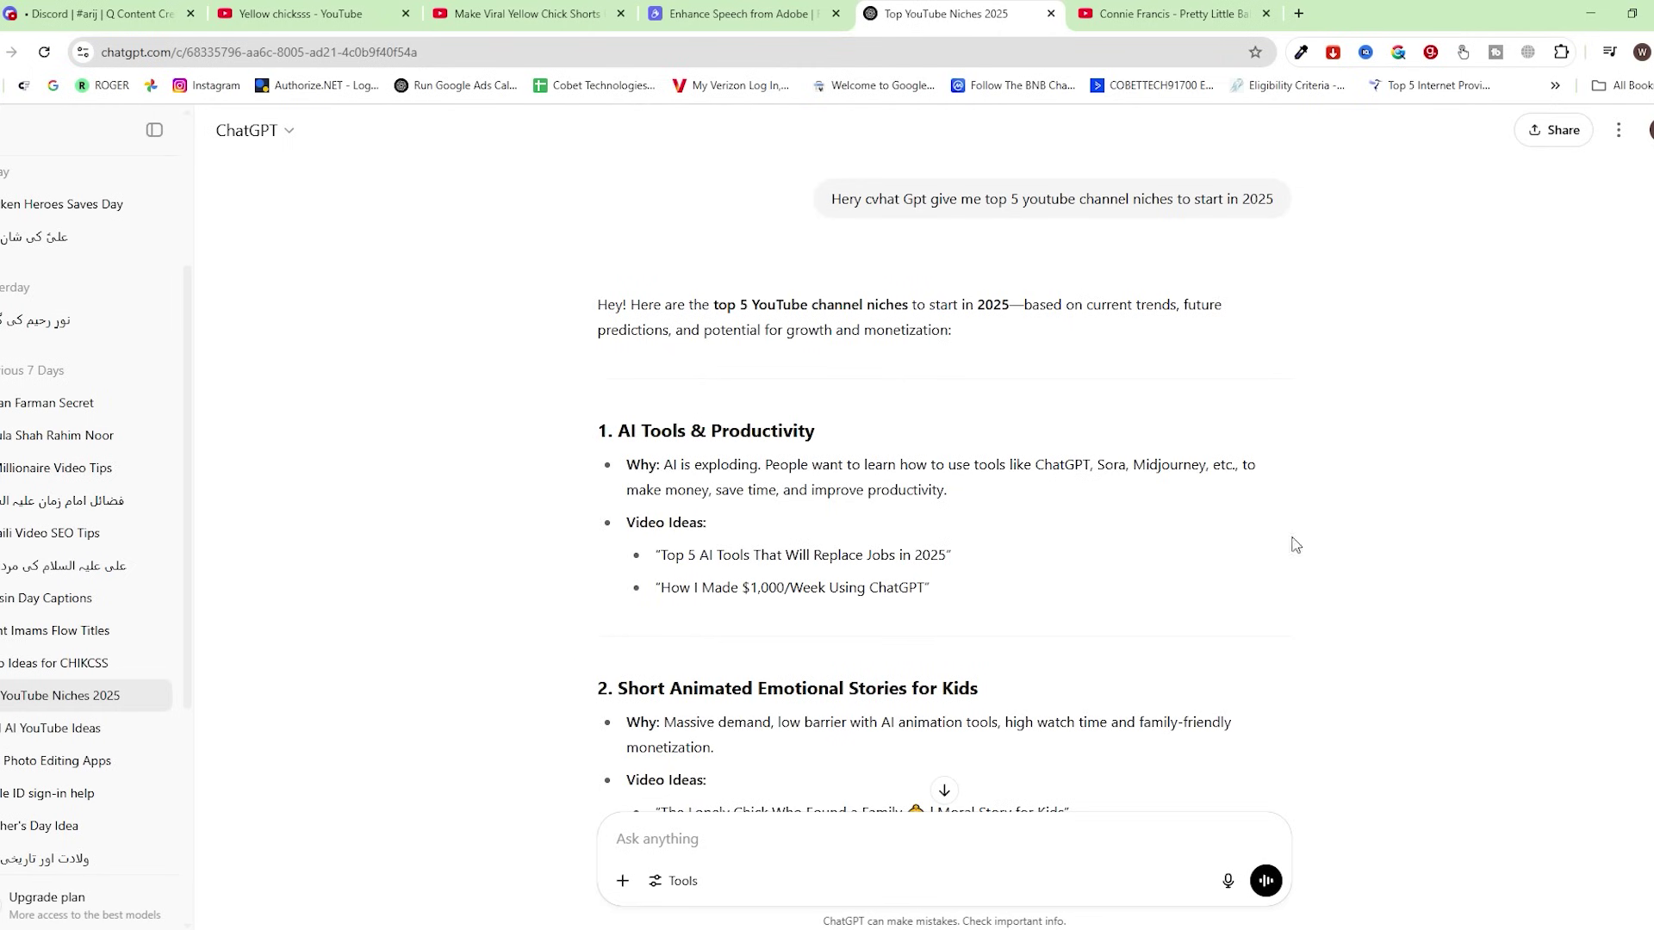
- Review the suggested top 5 YouTube channel niches for 2025, focusing on the "Short Animated Emotional Stories for Kids" section and its video ideas
{"action": "left_click_drag", "start_coordinate": [835, 198], "coordinate": [1324, 219]}
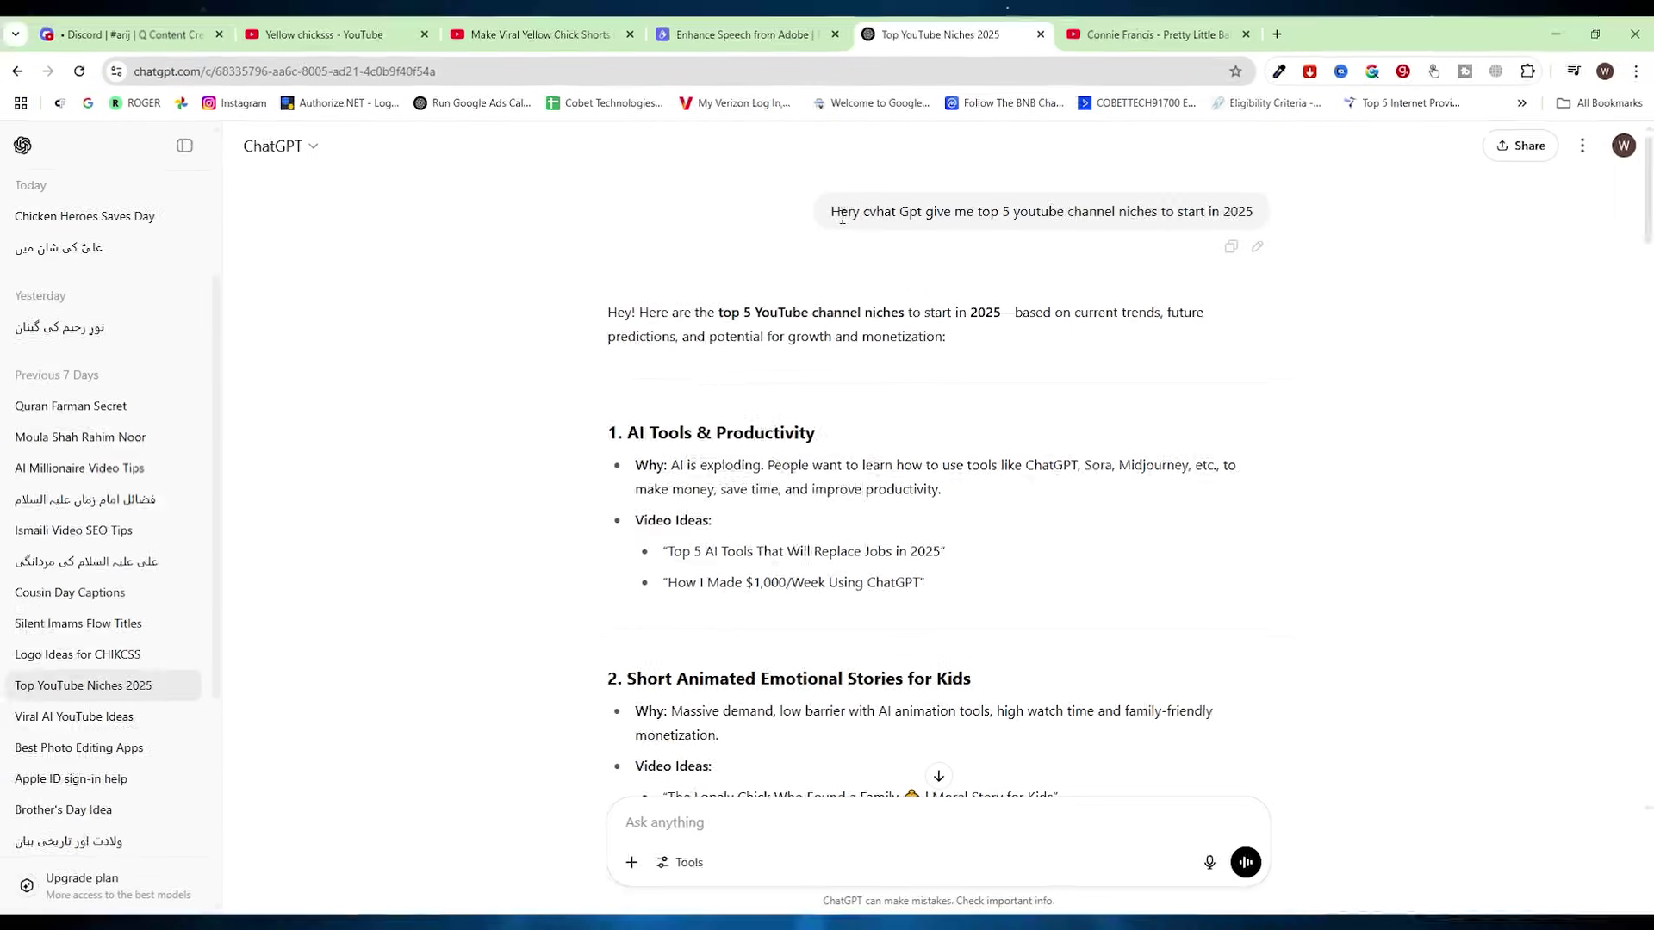
{"action": "left_click", "coordinate": [1580, 312]}
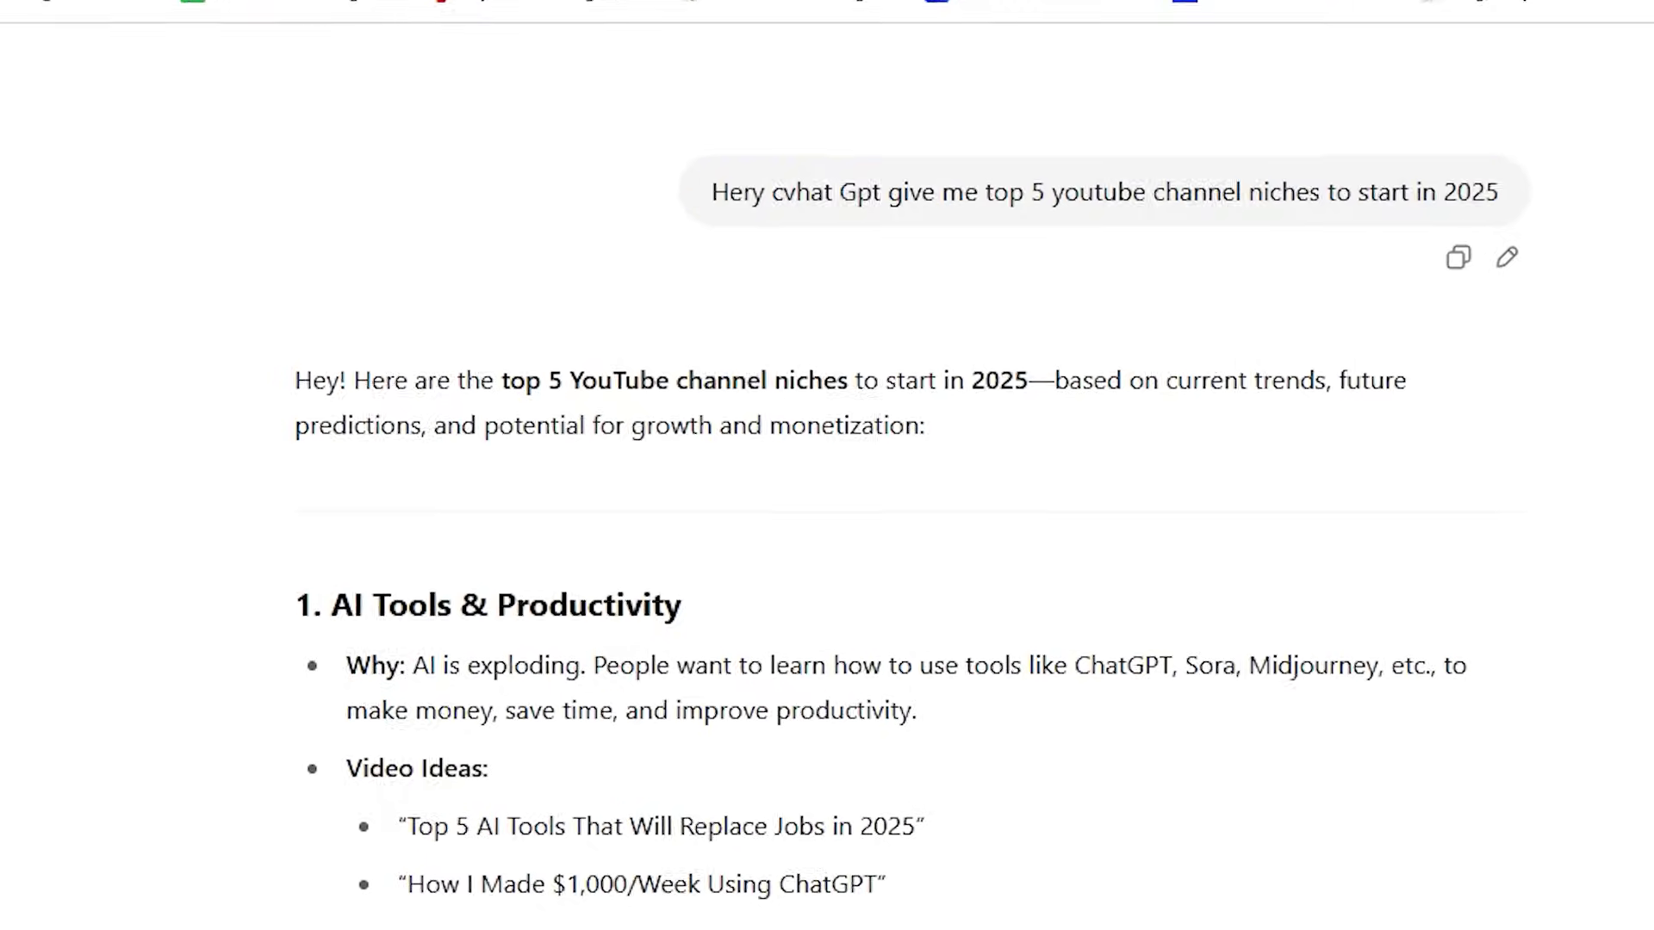
{"action": "scroll", "coordinate": [656, 310], "scroll_direction": "down", "scroll_amount": 10}
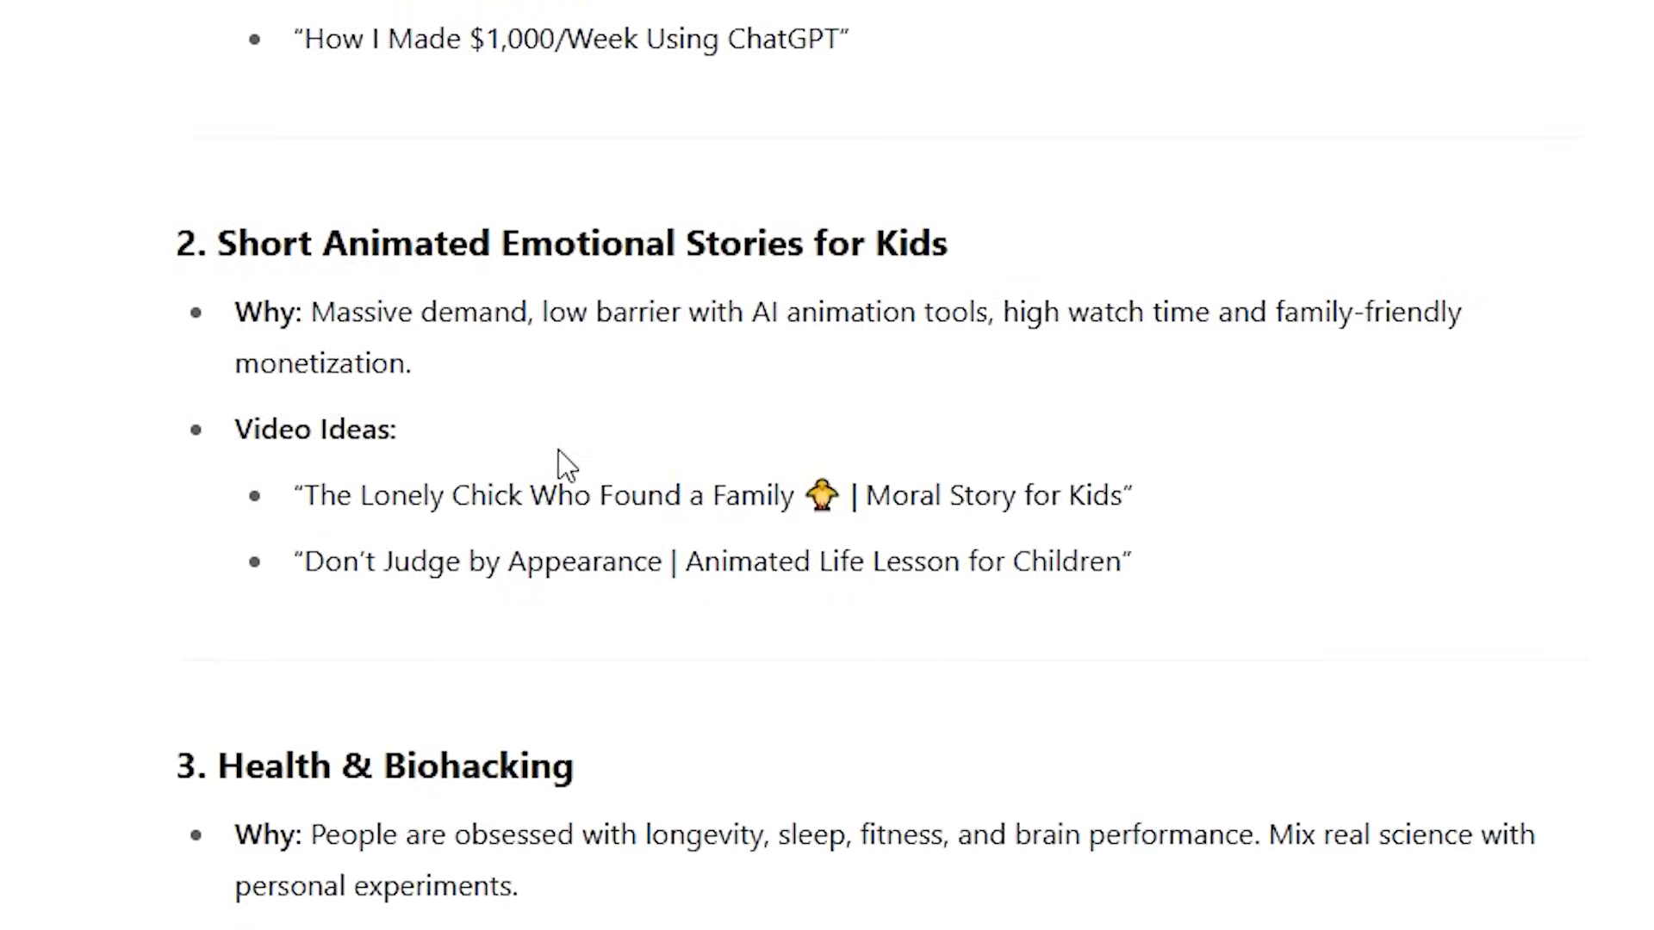
{"action": "scroll", "coordinate": [527, 806], "scroll_direction": "up", "scroll_amount": 10}
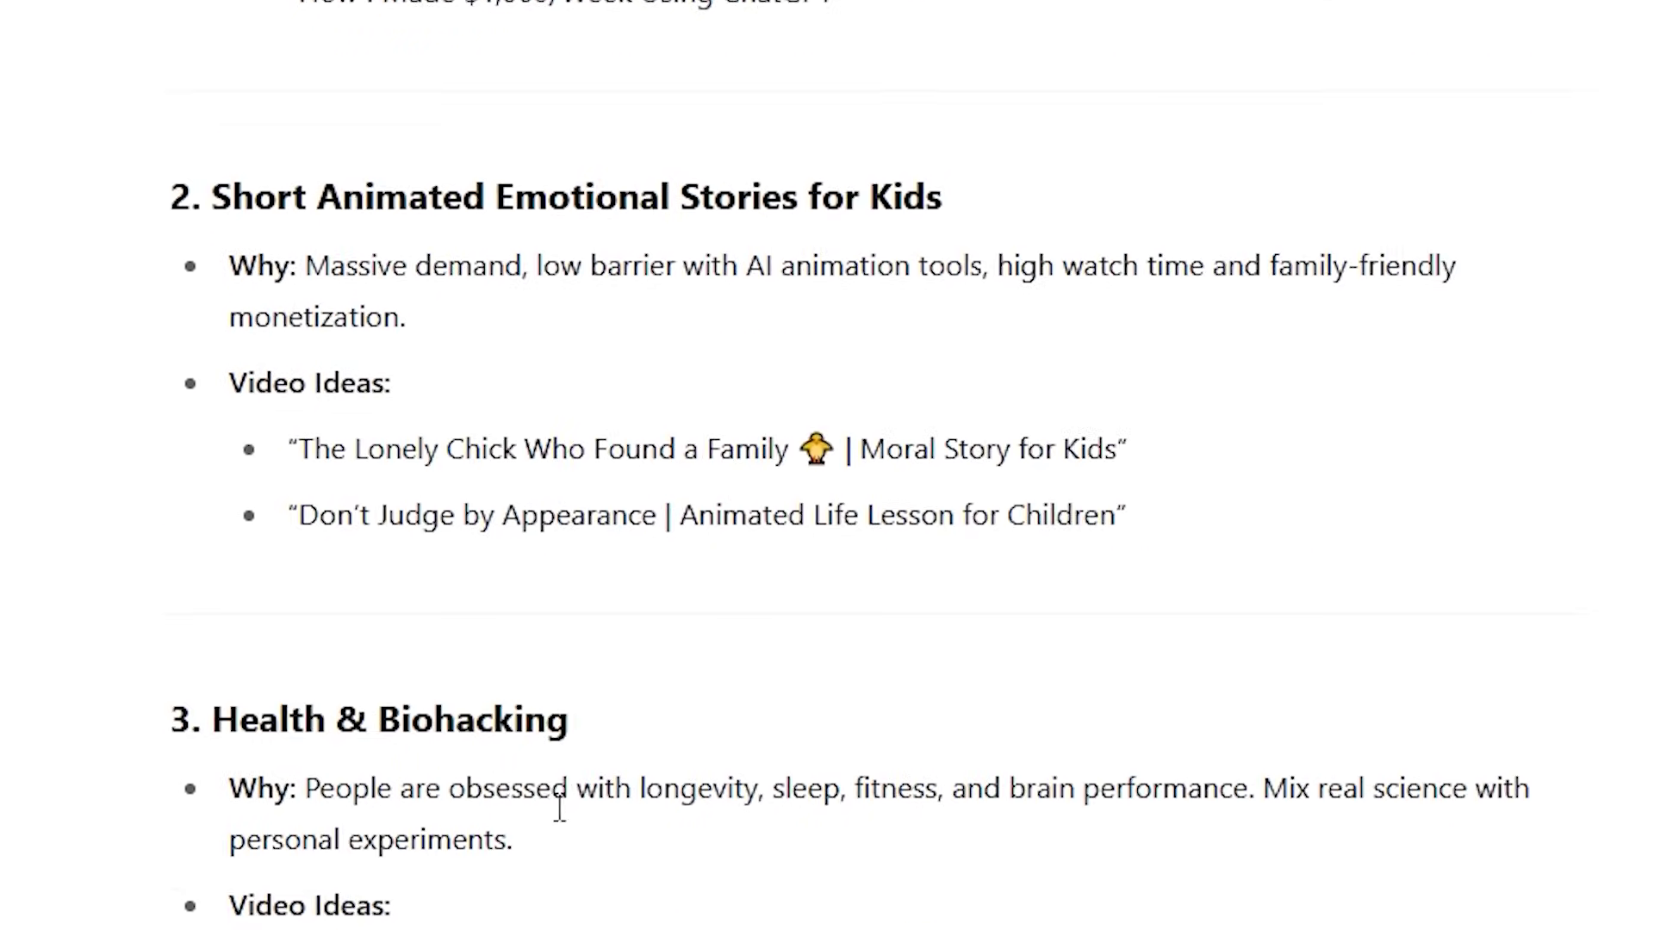
{"action": "left_click_drag", "start_coordinate": [945, 515], "coordinate": [172, 516]}
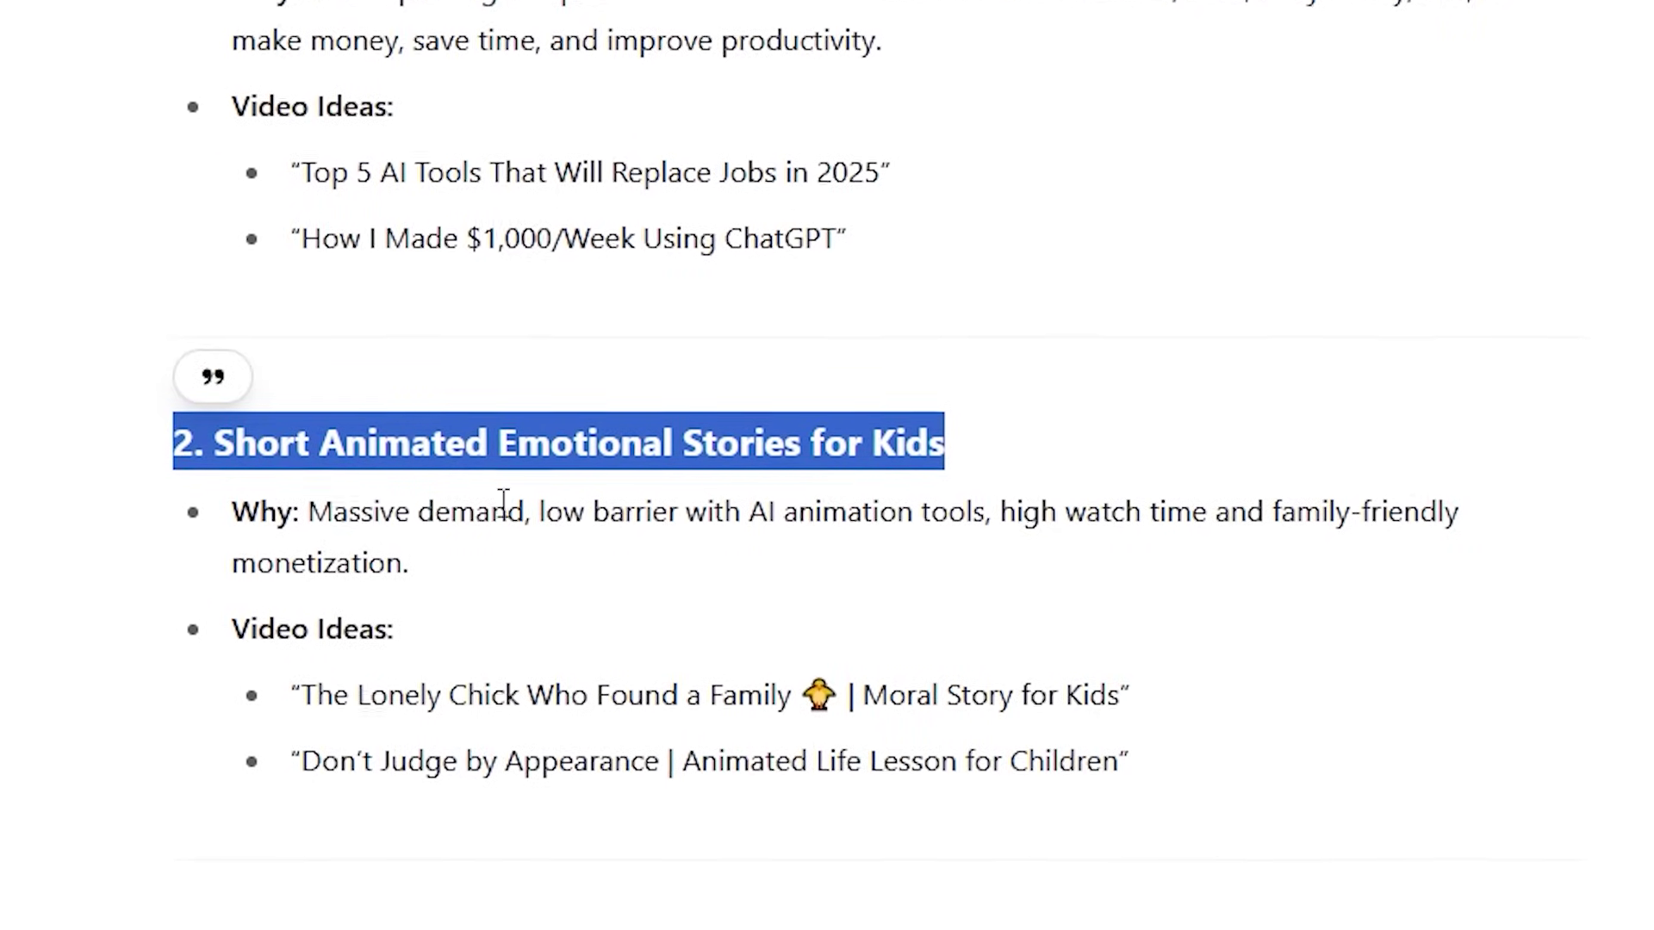
{"action": "left_click_drag", "start_coordinate": [741, 652], "coordinate": [928, 646]}
{"action": "left_click", "coordinate": [546, 487]}
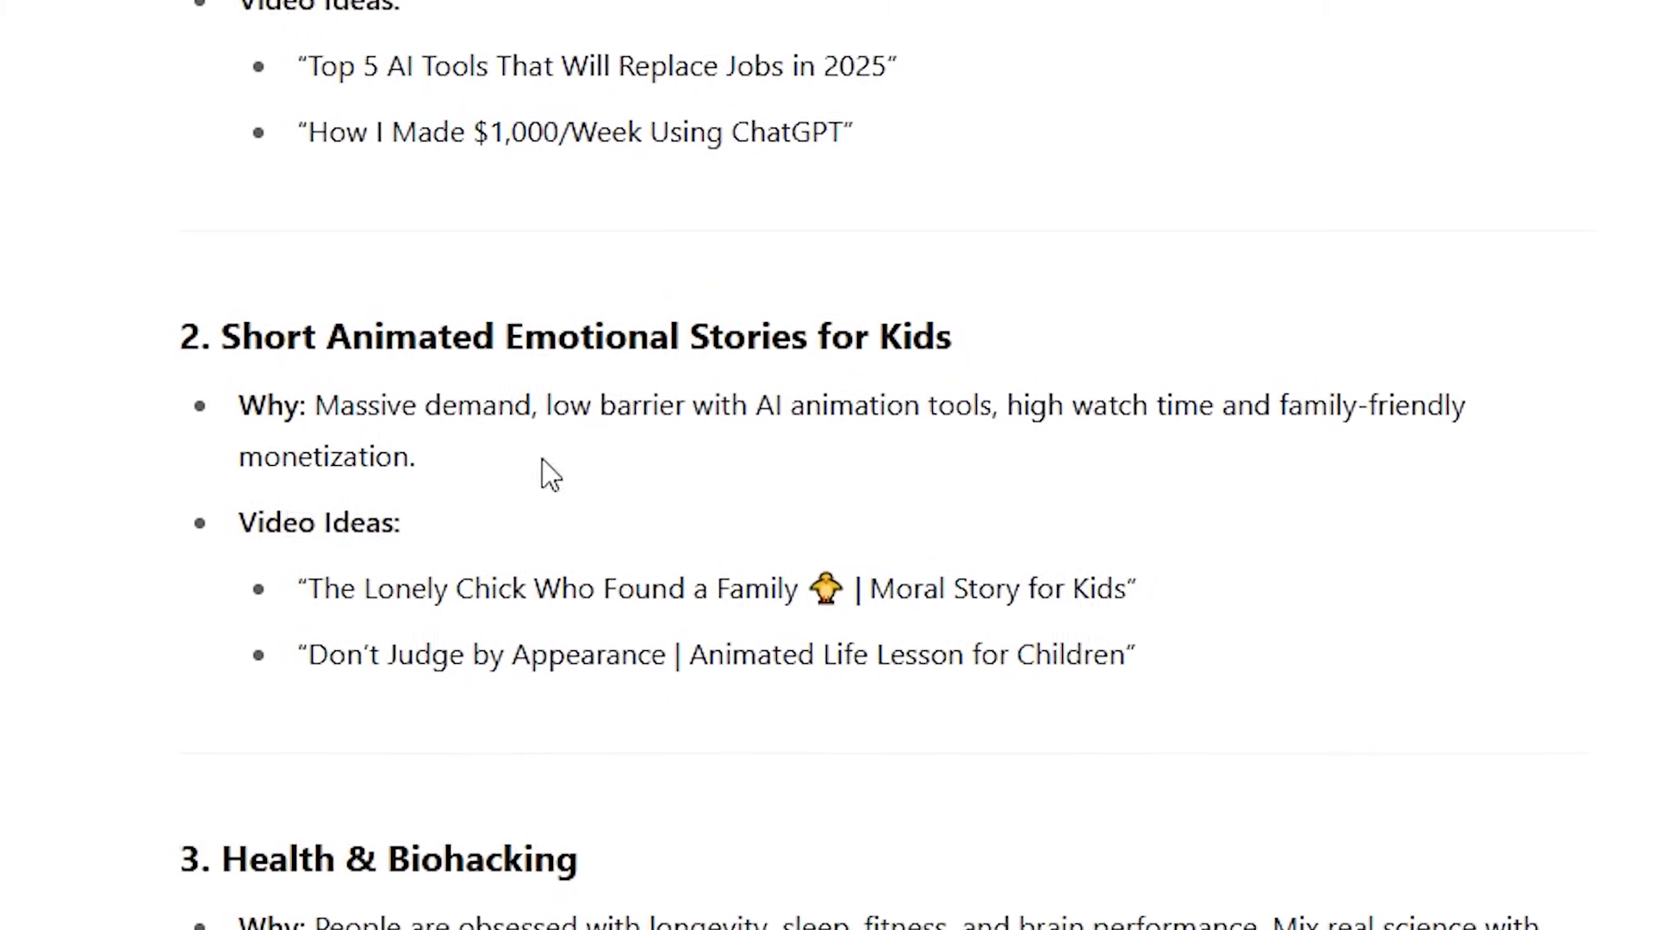
{"action": "left_click_drag", "start_coordinate": [177, 349], "coordinate": [1255, 609]}
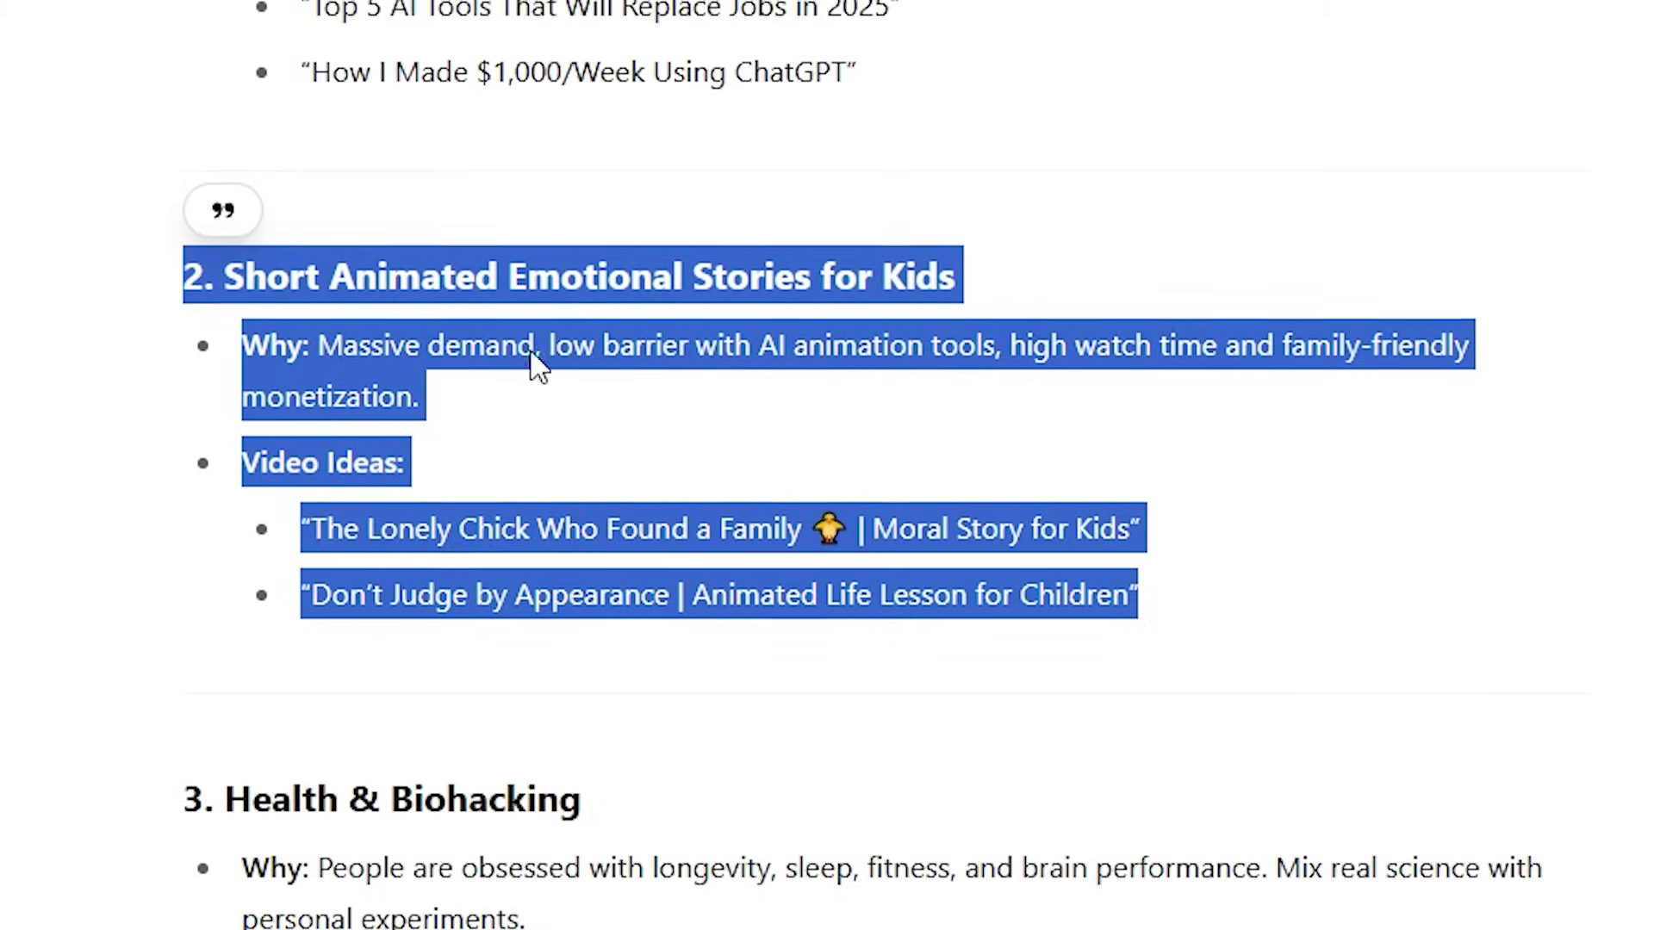
{"action": "left_click", "coordinate": [1516, 466]}
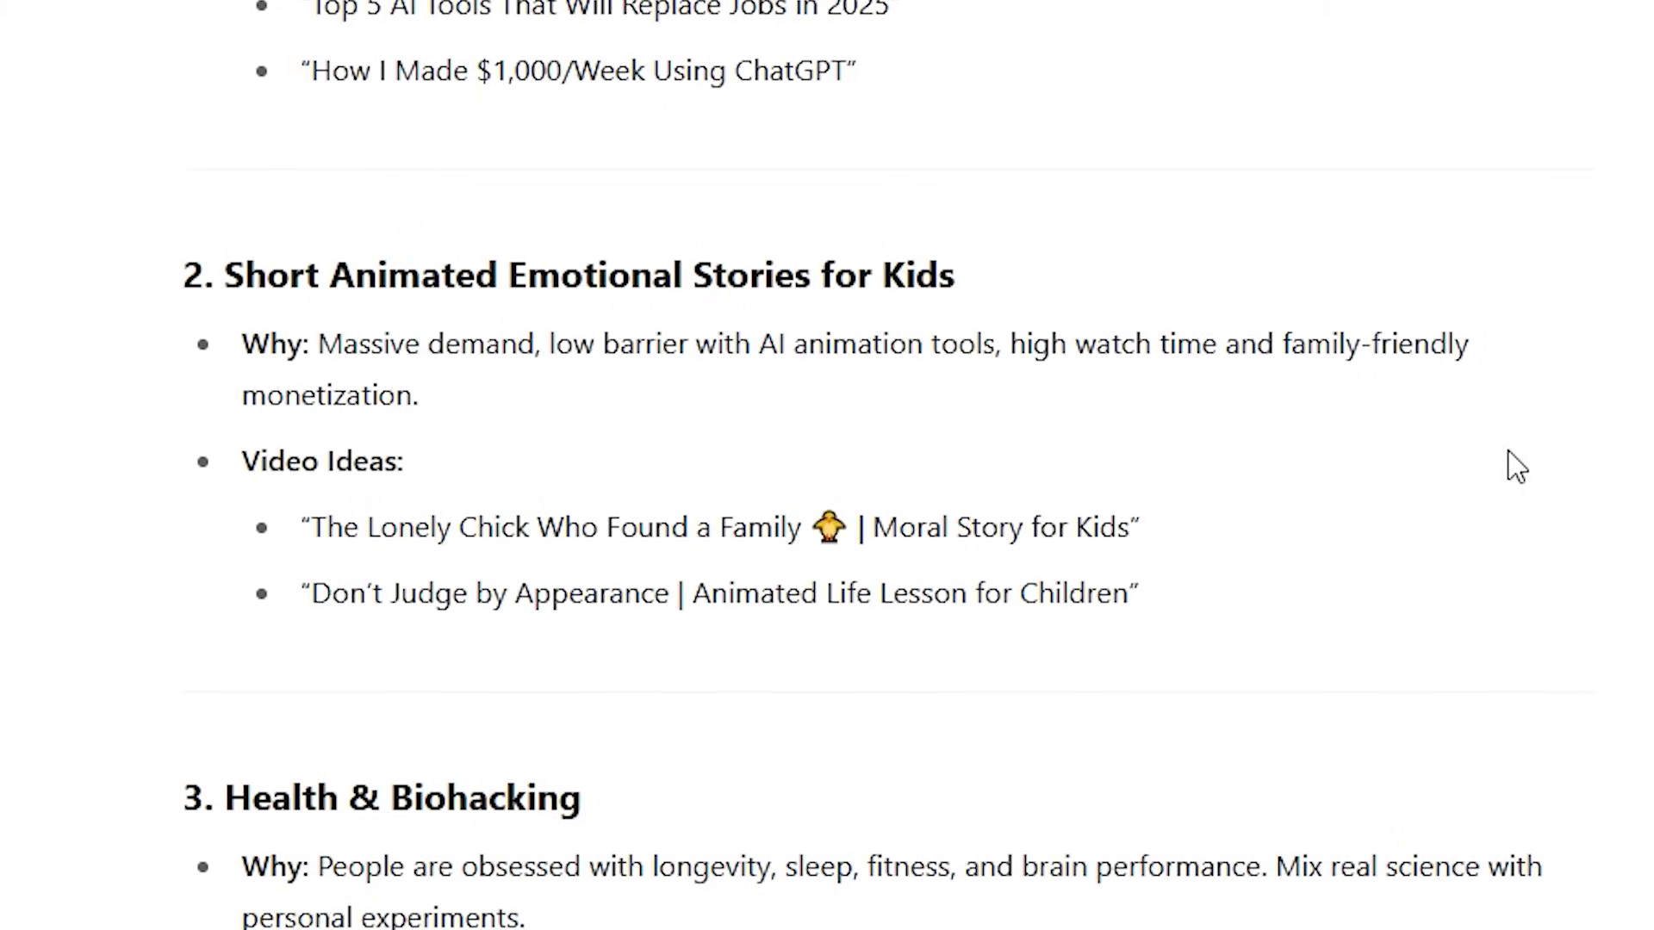
{"action": "left_click_drag", "start_coordinate": [330, 276], "coordinate": [1109, 593]}
{"action": "left_click", "coordinate": [858, 551]}
- Read the follow-up question about competition in the second niche and examine the list of top competitors, focusing on YellowChicksss
{"action": "scroll", "coordinate": [862, 542], "scroll_direction": "down", "scroll_amount": 15}
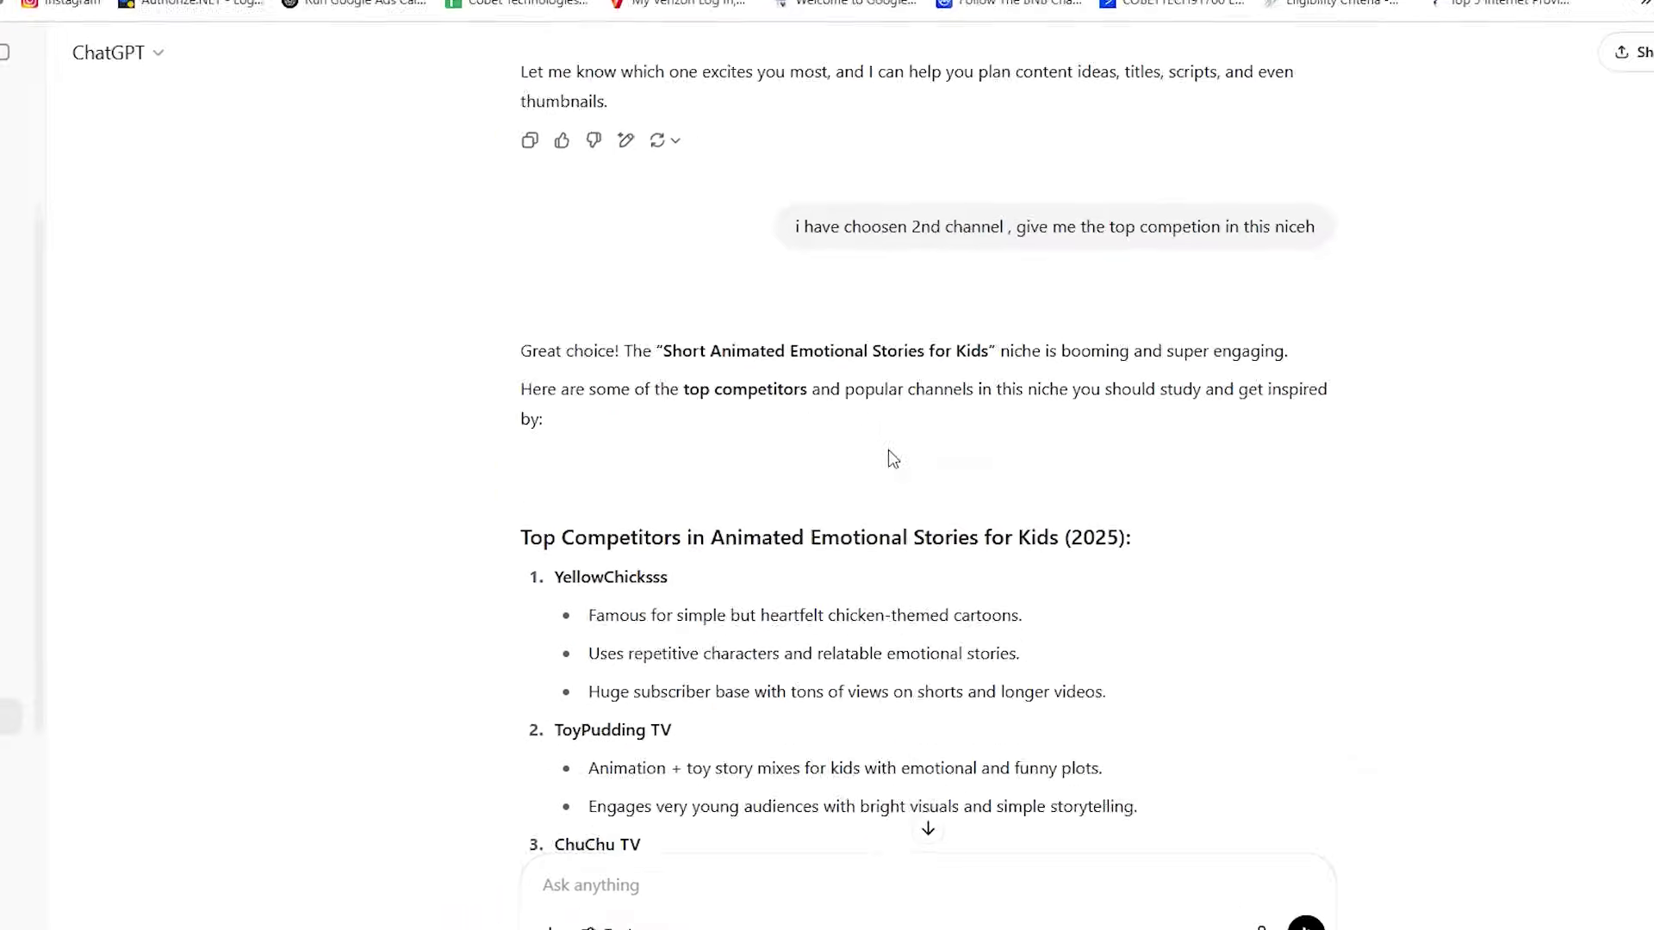
{"action": "left_click_drag", "start_coordinate": [796, 226], "coordinate": [1041, 250]}
{"action": "left_click_drag", "start_coordinate": [1179, 176], "coordinate": [1423, 180]}
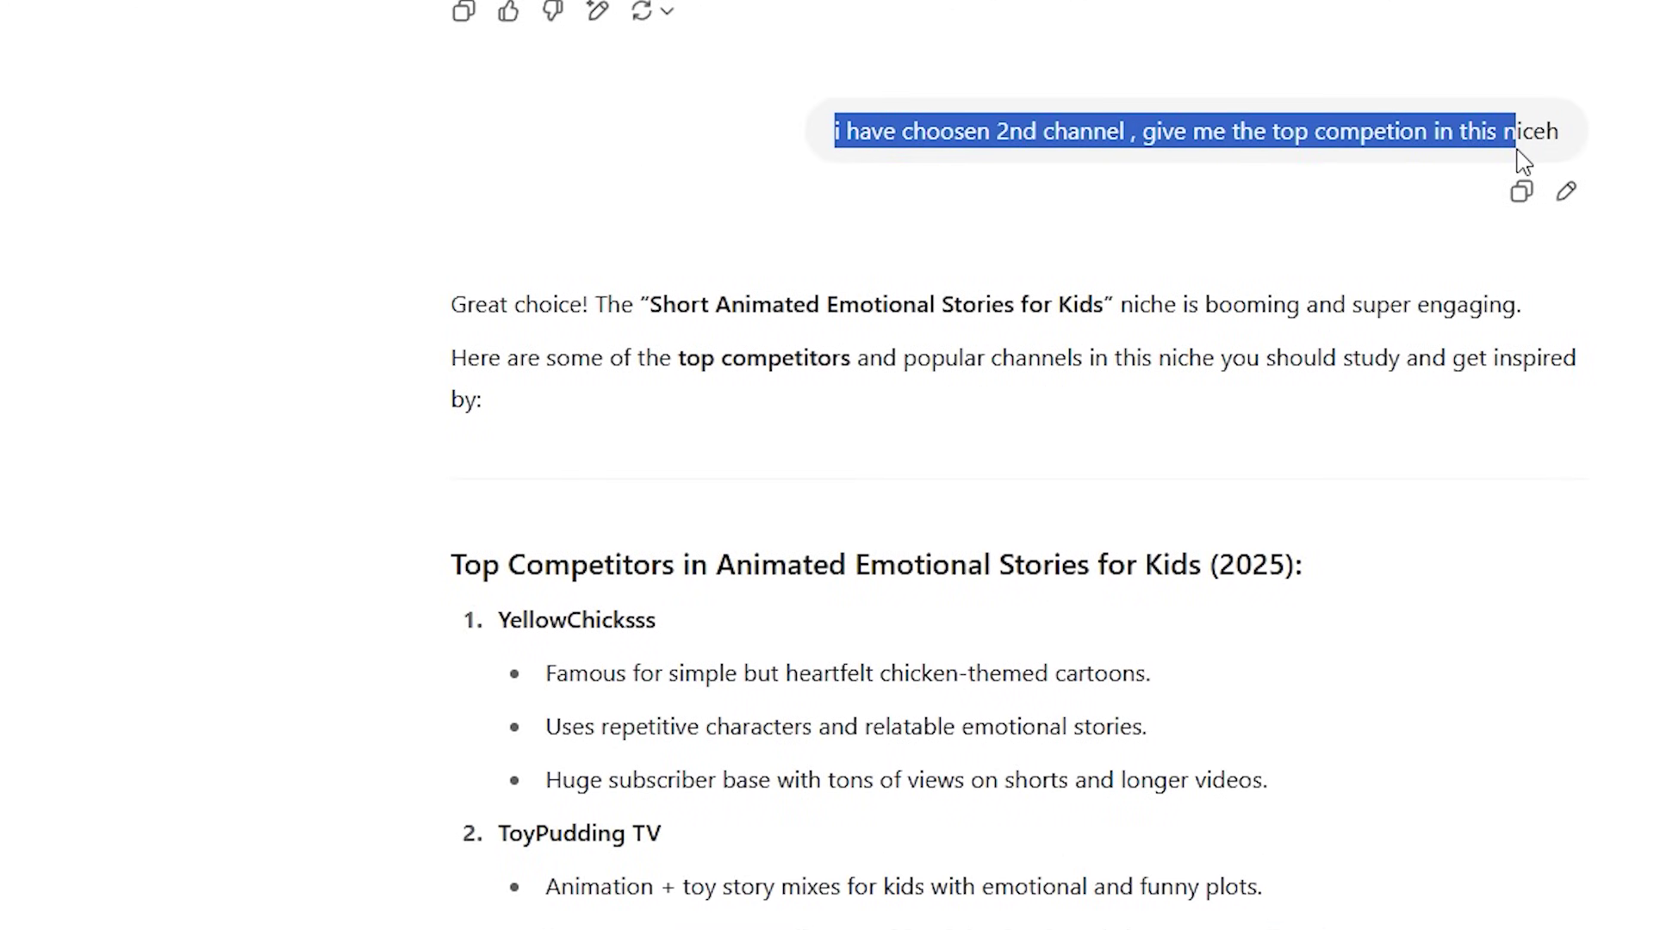
{"action": "left_click", "coordinate": [683, 195]}
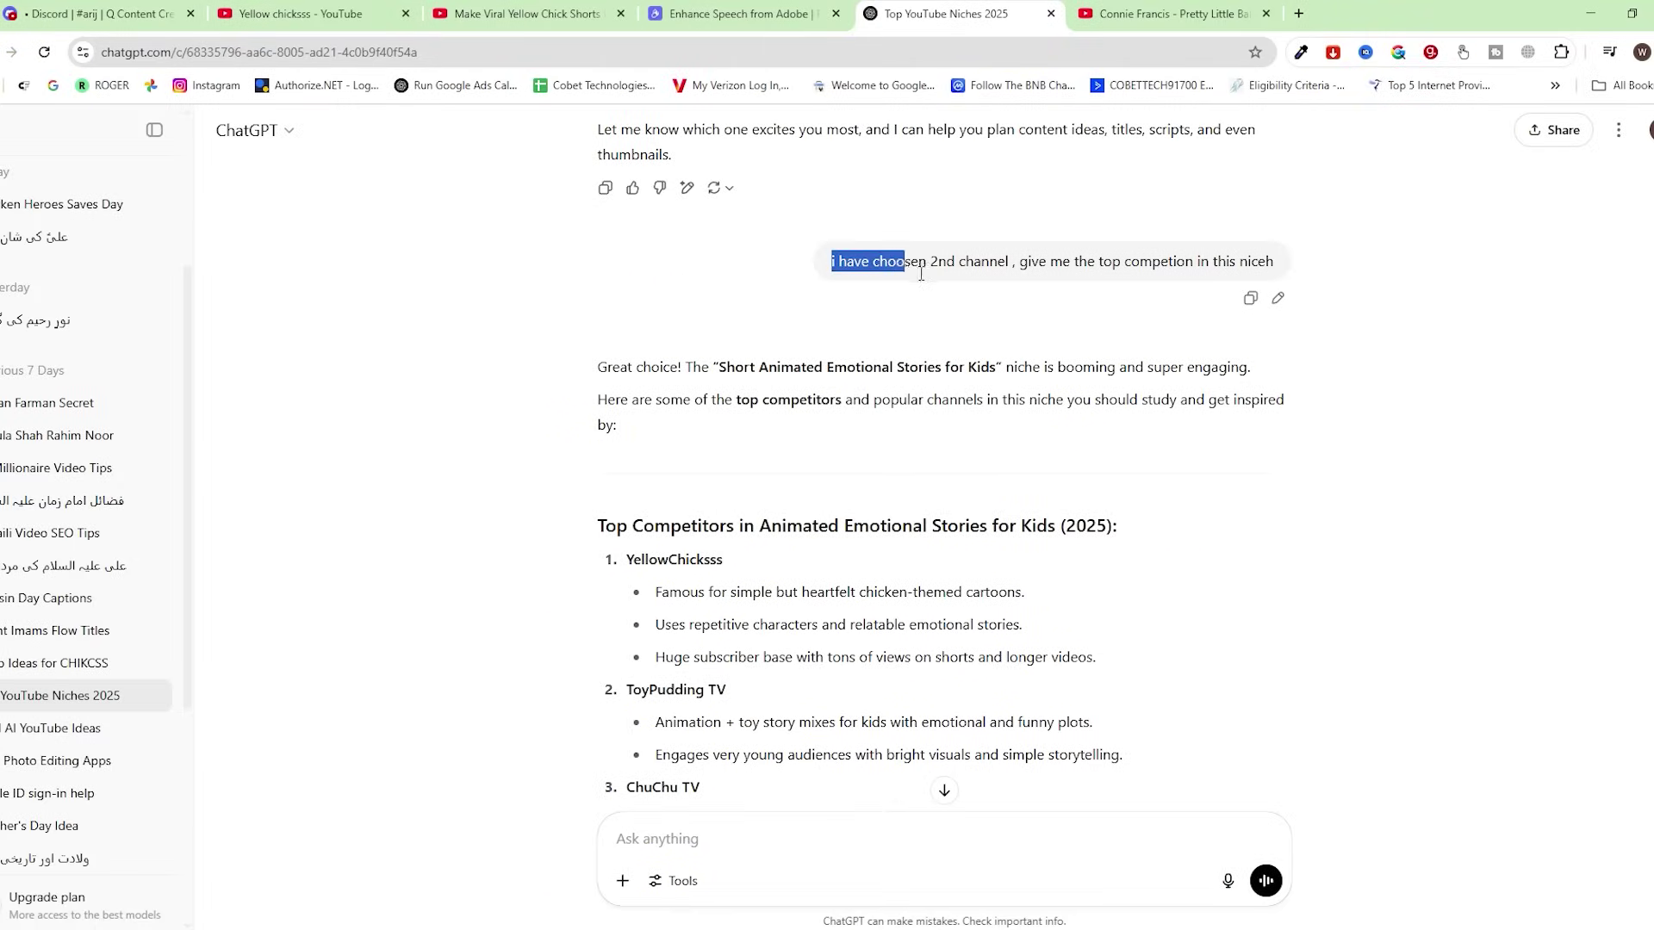
{"action": "left_click_drag", "start_coordinate": [1040, 288], "coordinate": [1189, 290]}
{"action": "left_click", "coordinate": [743, 302]}
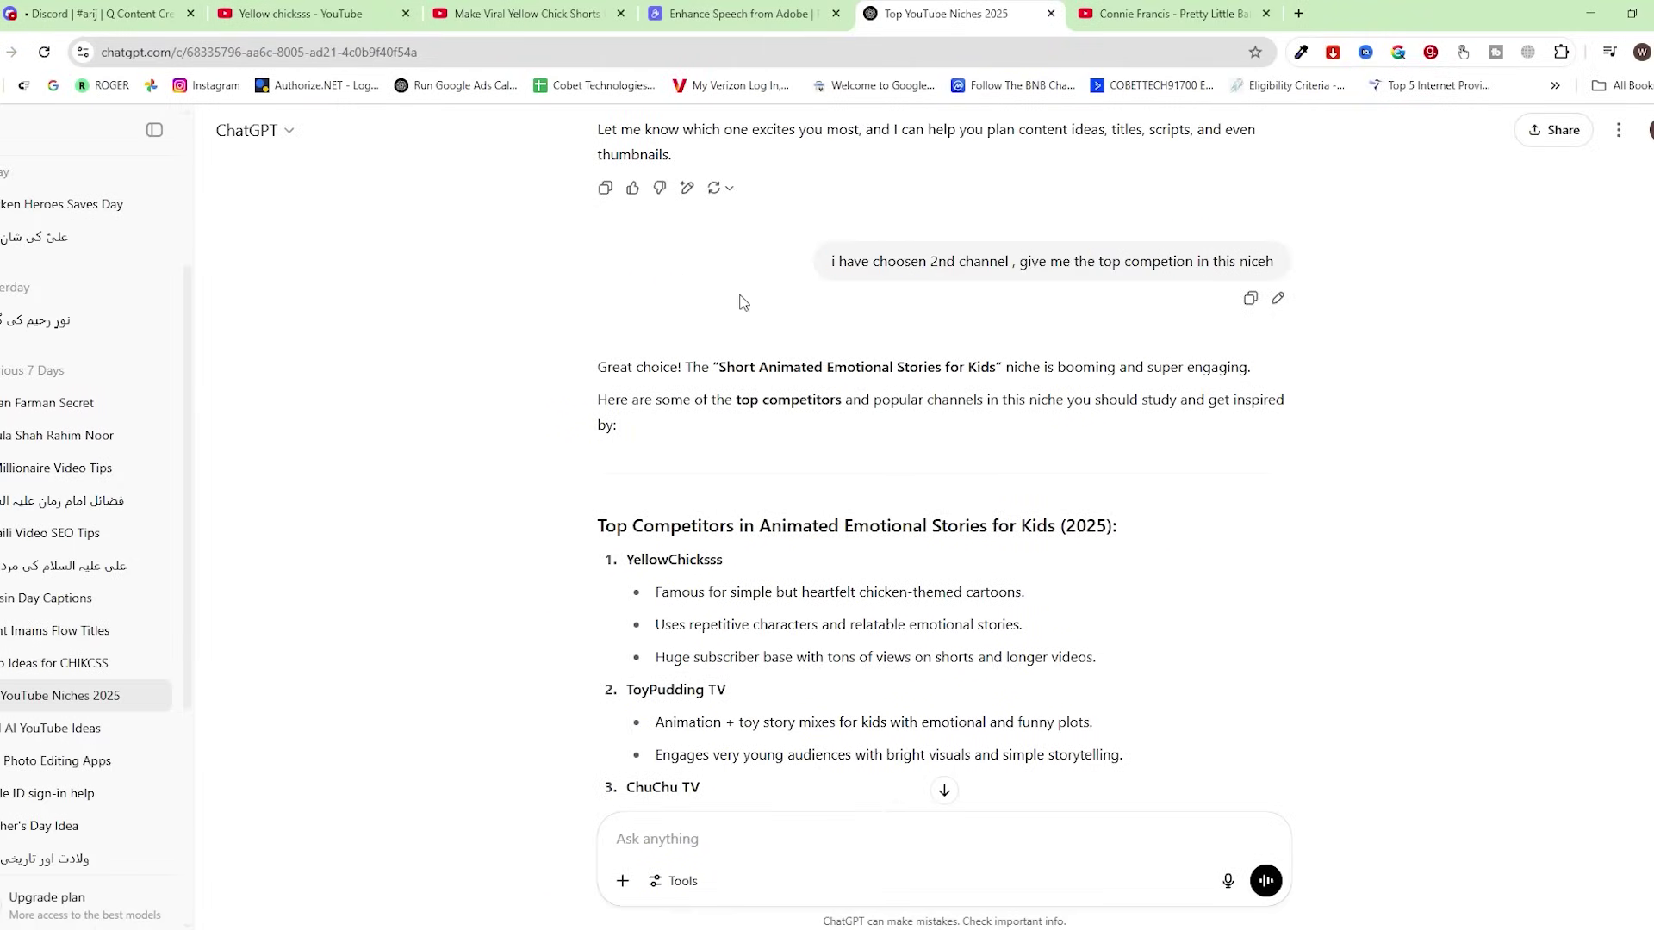
{"action": "scroll", "coordinate": [733, 323], "scroll_direction": "down", "scroll_amount": 1}
{"action": "scroll", "coordinate": [735, 327], "scroll_direction": "up", "scroll_amount": 1}
{"action": "scroll", "coordinate": [771, 368], "scroll_direction": "down", "scroll_amount": 2}
{"action": "left_click_drag", "start_coordinate": [596, 344], "coordinate": [1304, 351]}
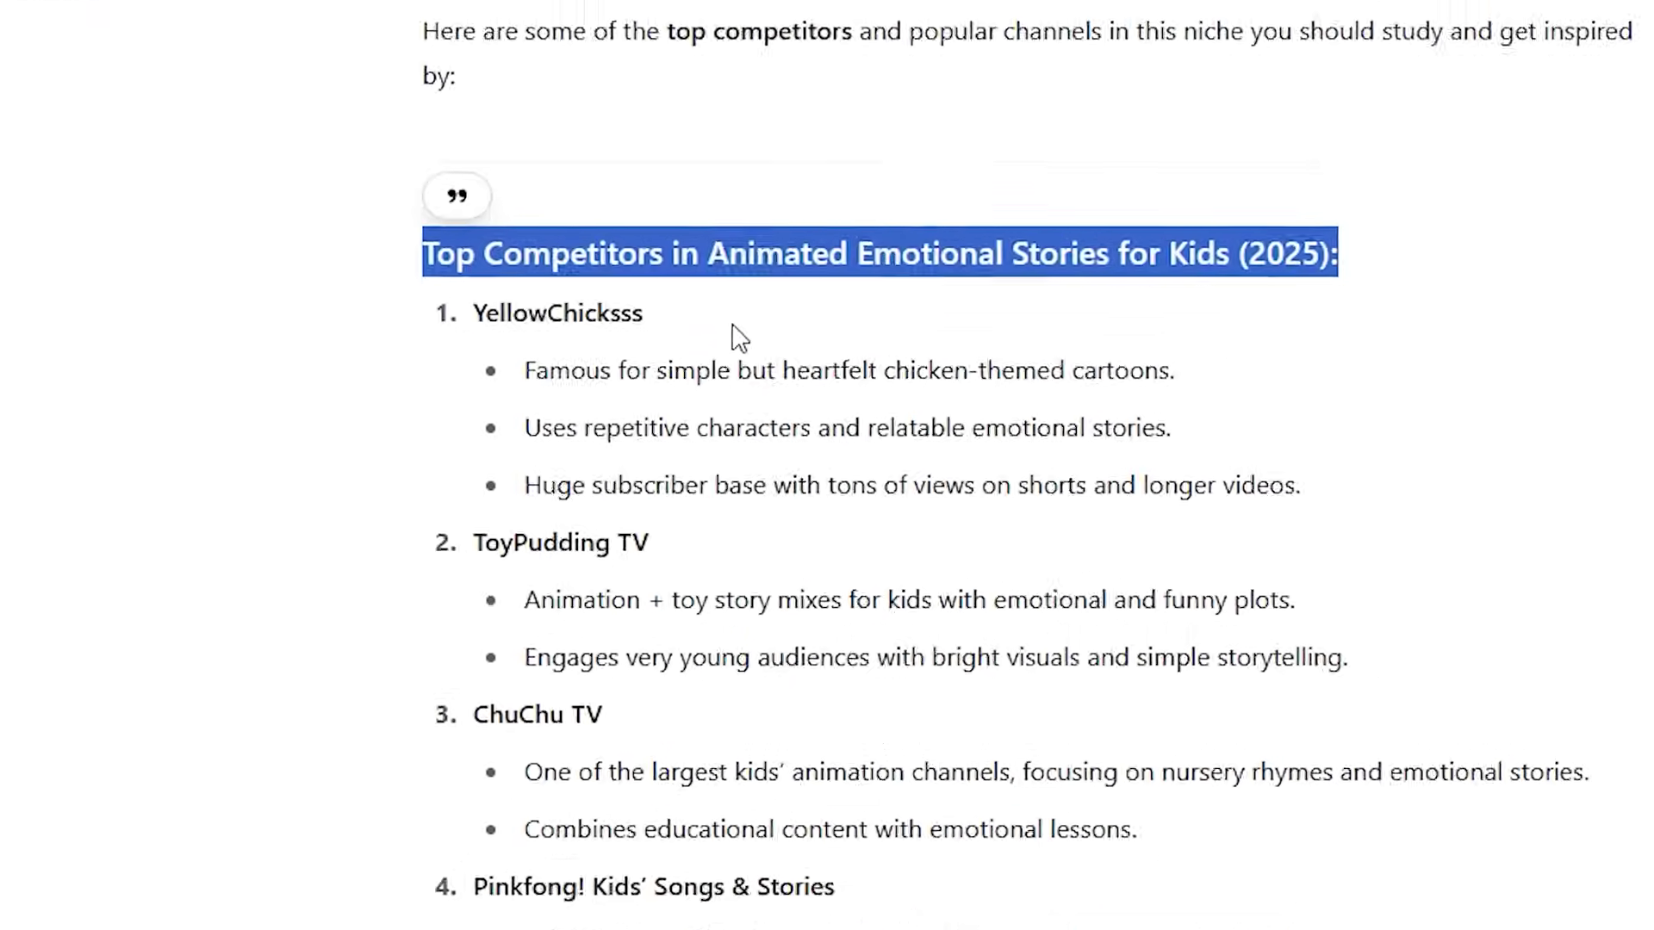
{"action": "left_click_drag", "start_coordinate": [665, 322], "coordinate": [514, 333]}
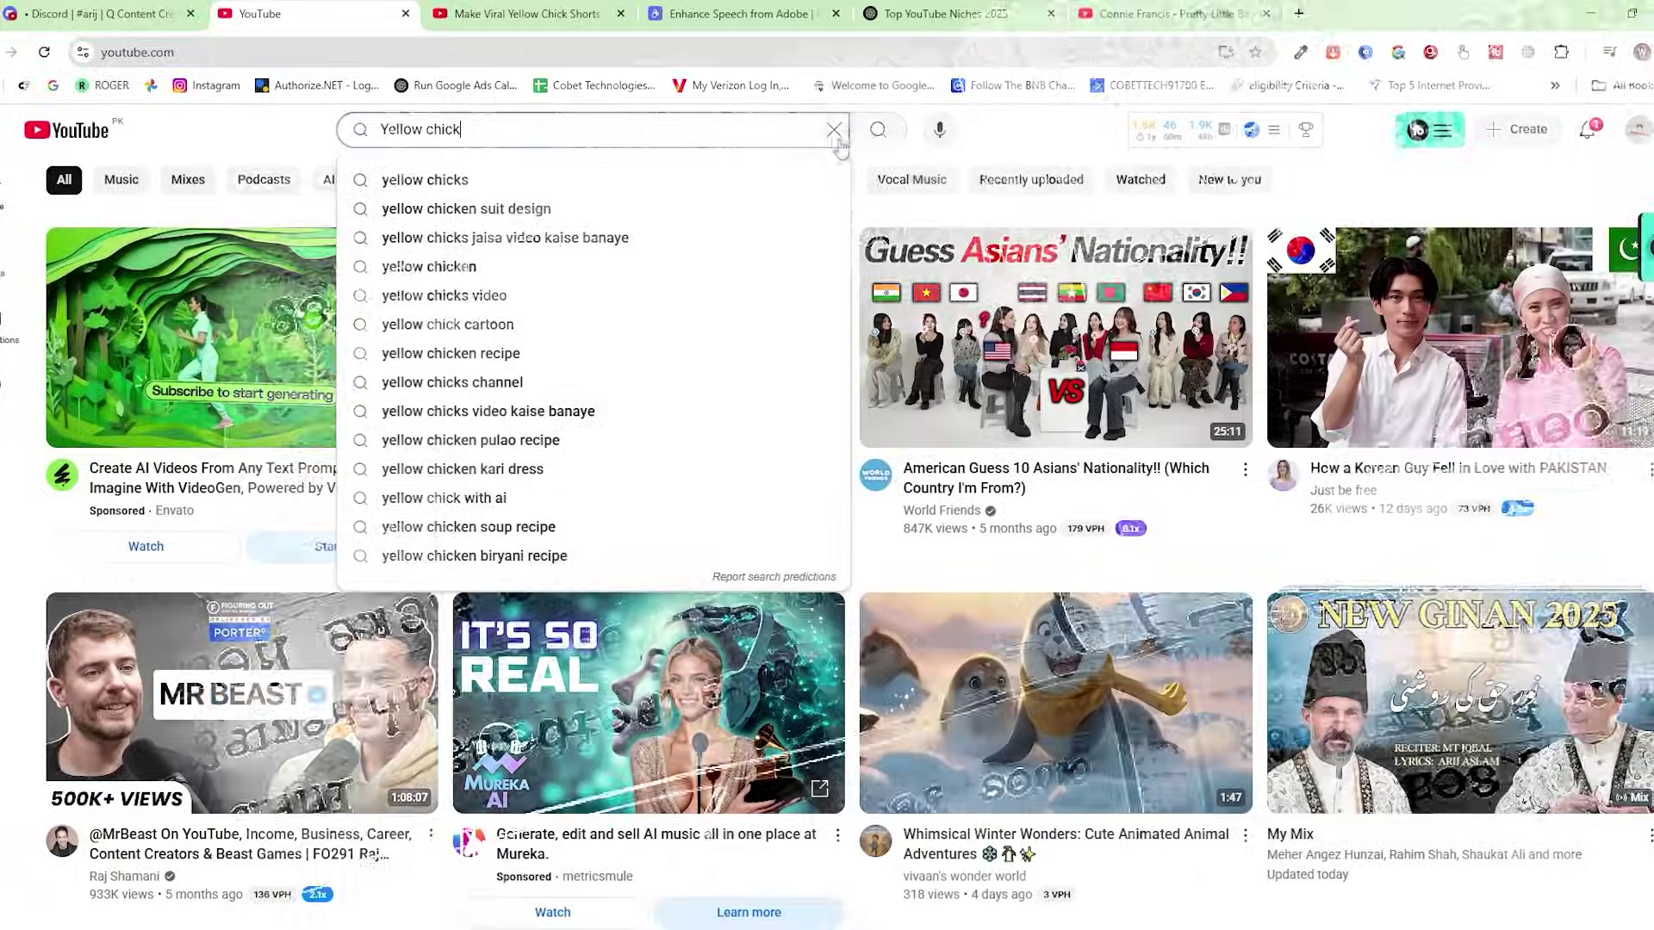
- Switch to YouTube, search for "Yellow chick", open the Yellow chicksss channel and check its video count
{"action": "left_click", "coordinate": [876, 136]}
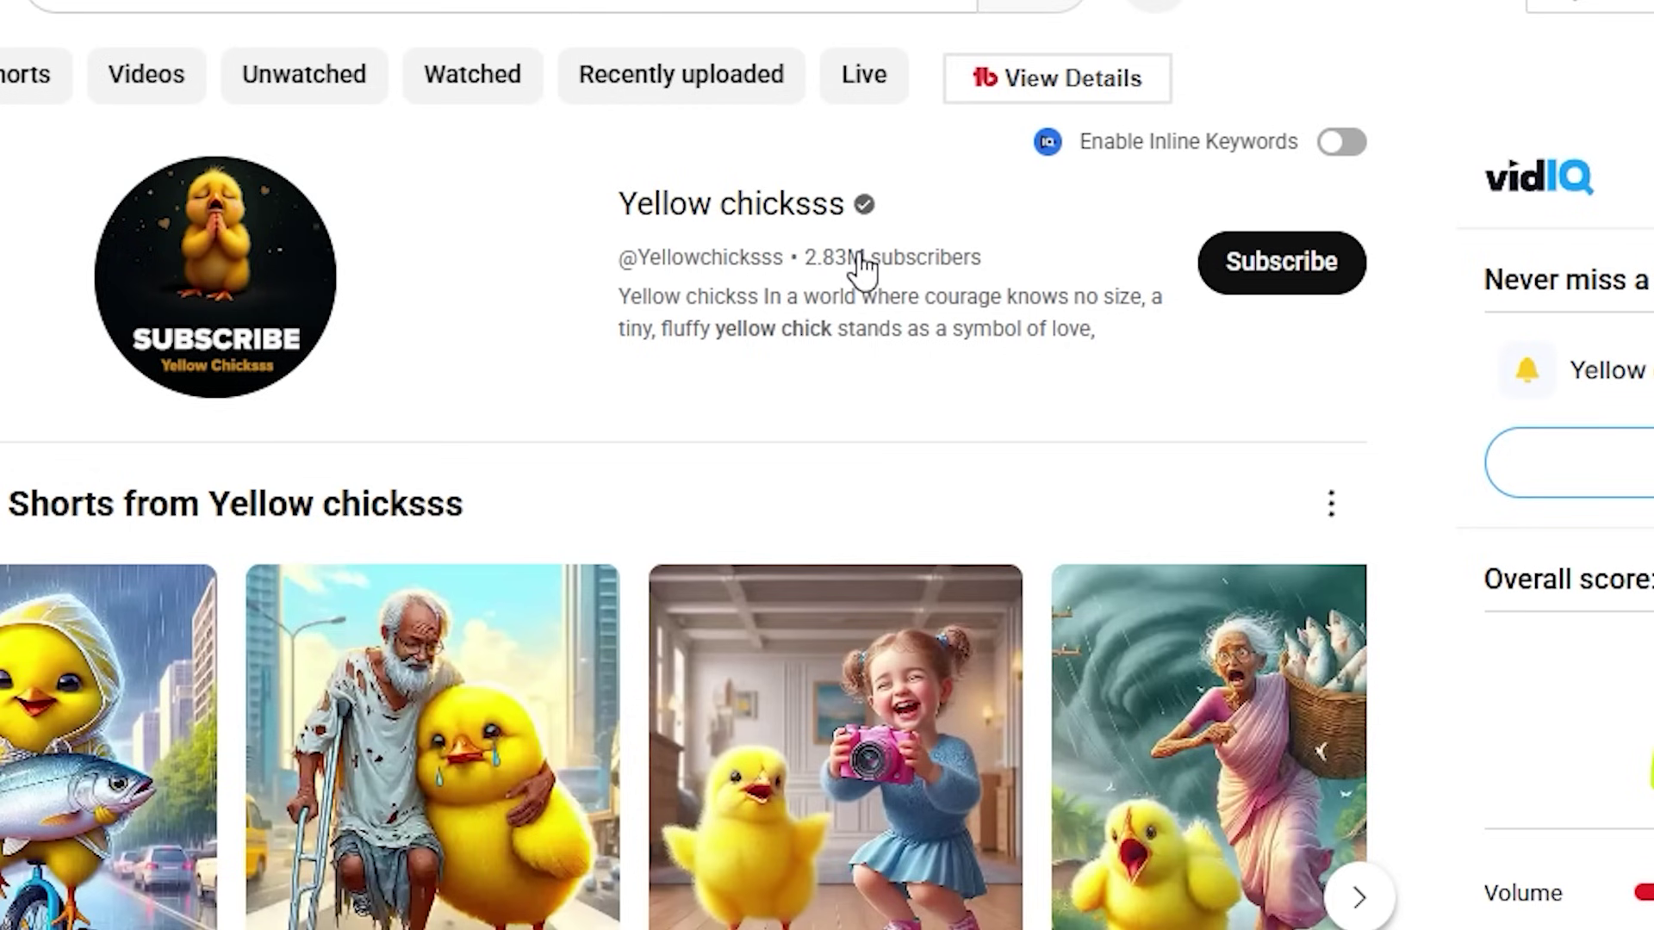
{"action": "scroll", "coordinate": [737, 198], "scroll_direction": "down", "scroll_amount": 1}
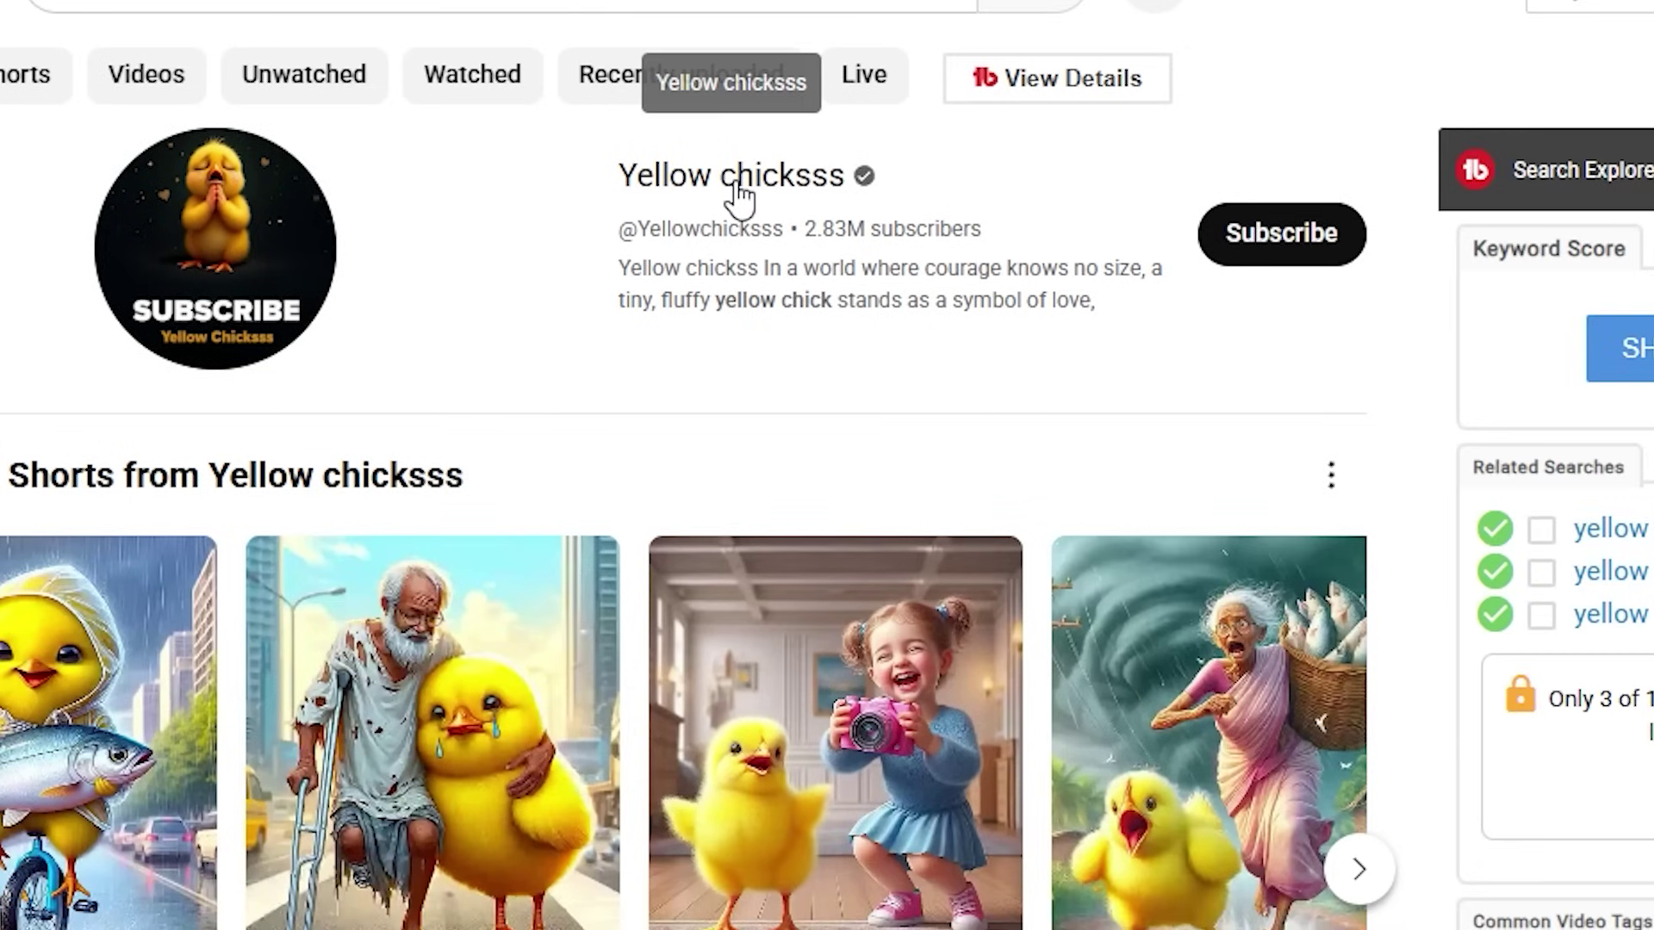
{"action": "left_click", "coordinate": [736, 186]}
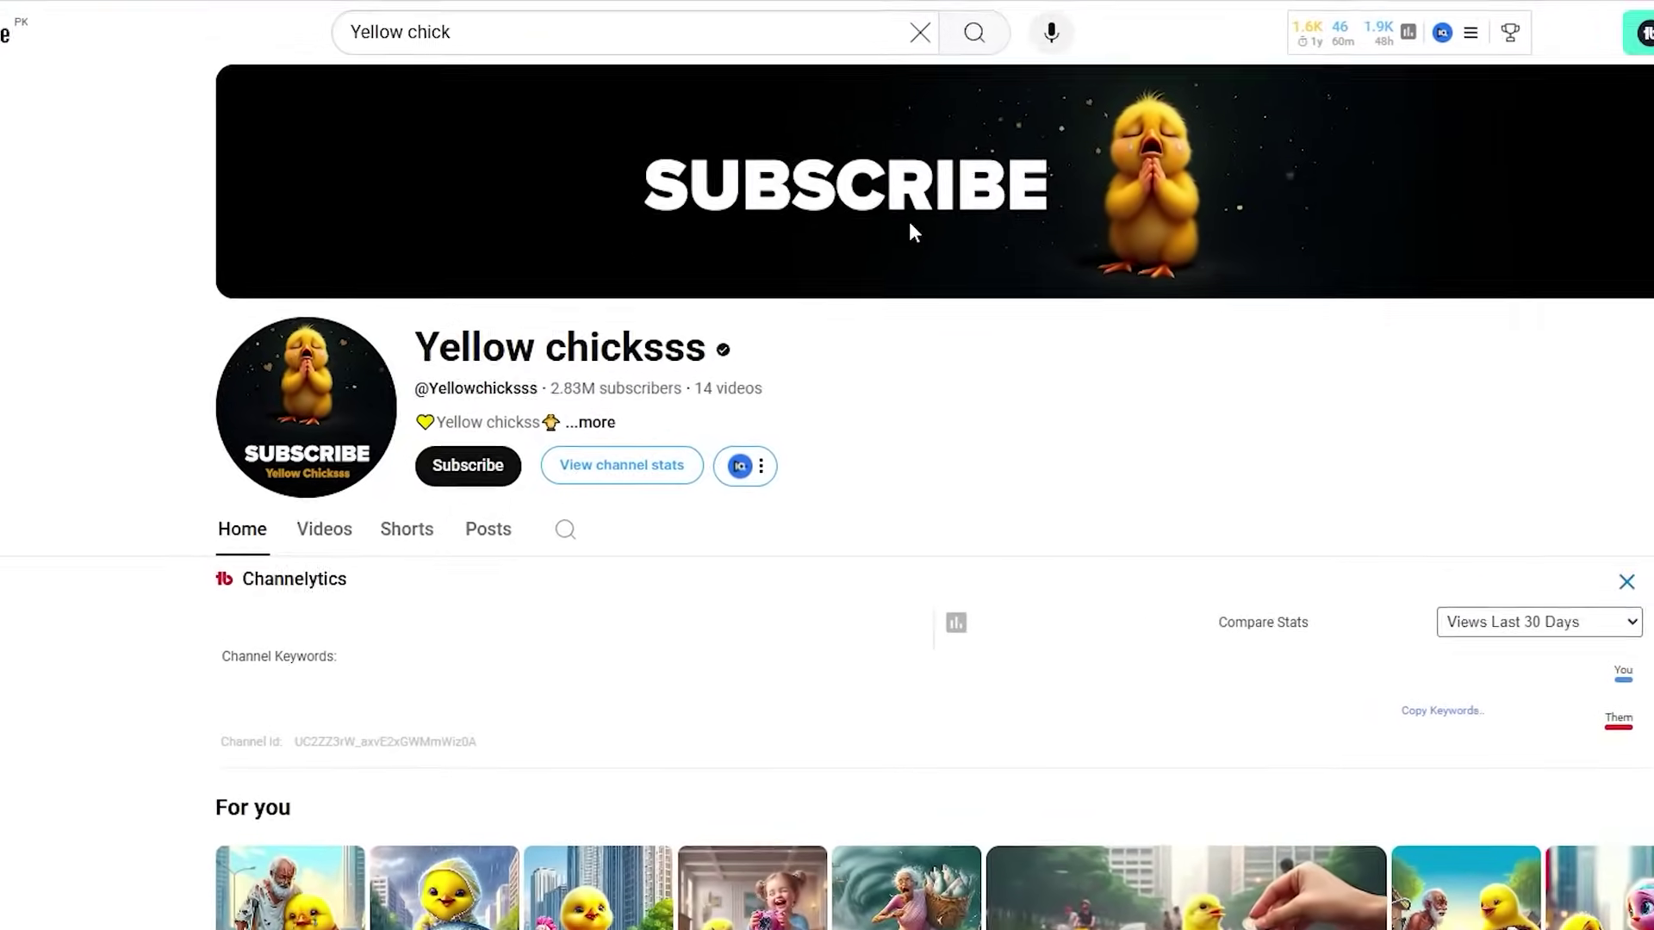
{"action": "left_click_drag", "start_coordinate": [737, 391], "coordinate": [947, 398]}
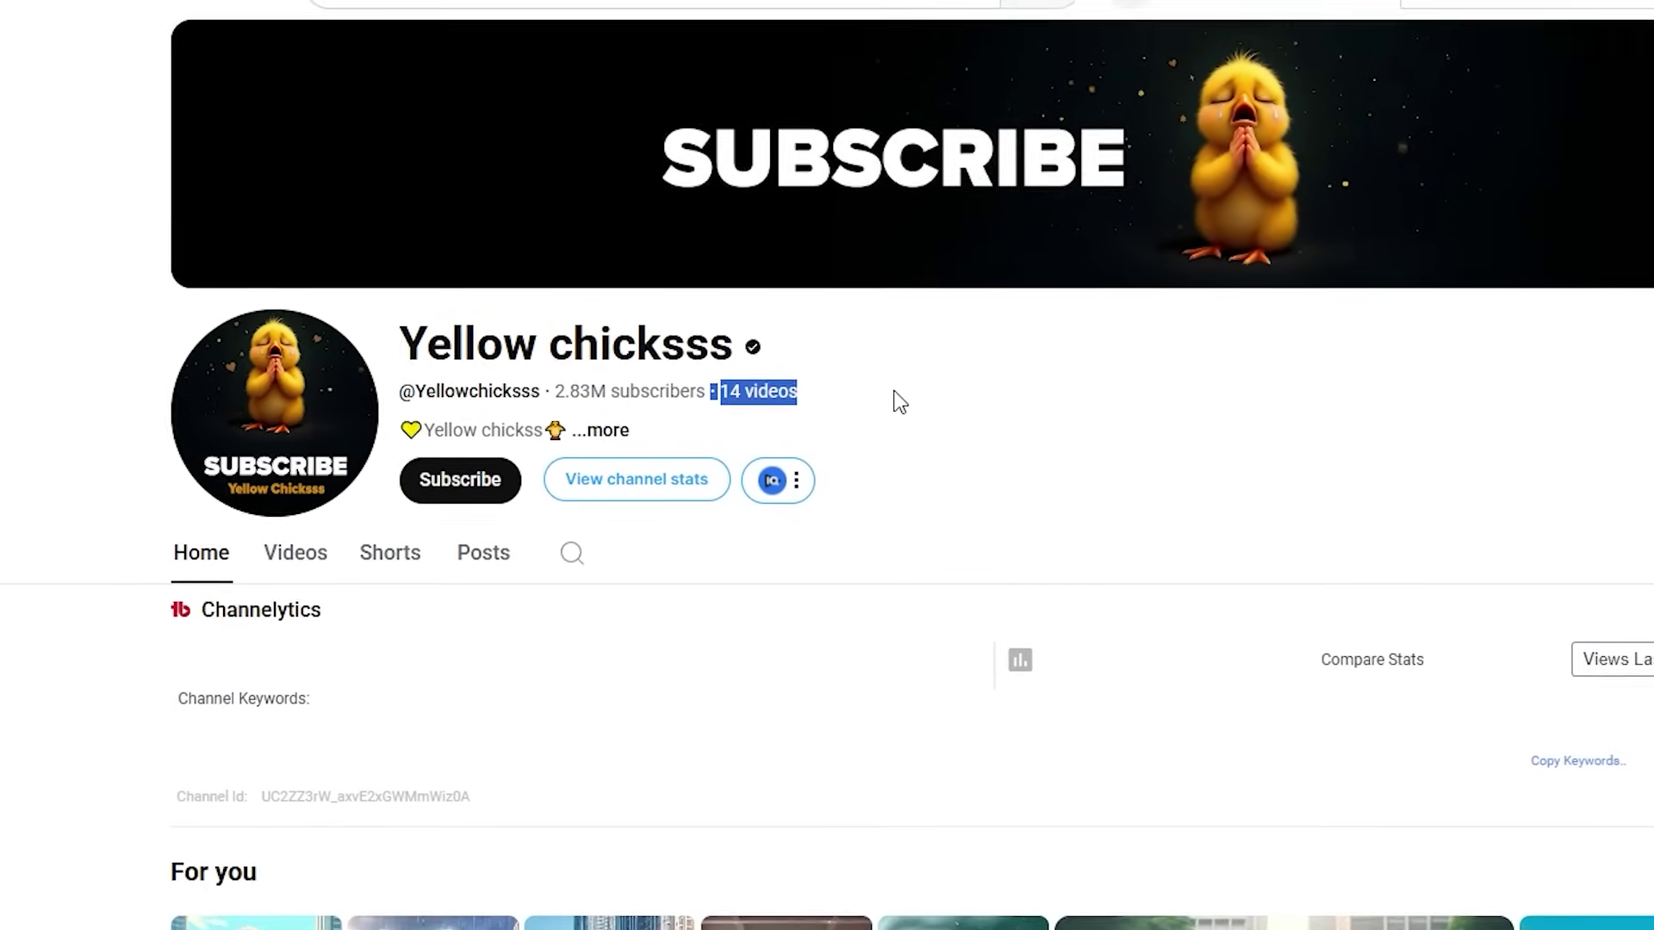
{"action": "left_click", "coordinate": [957, 418]}
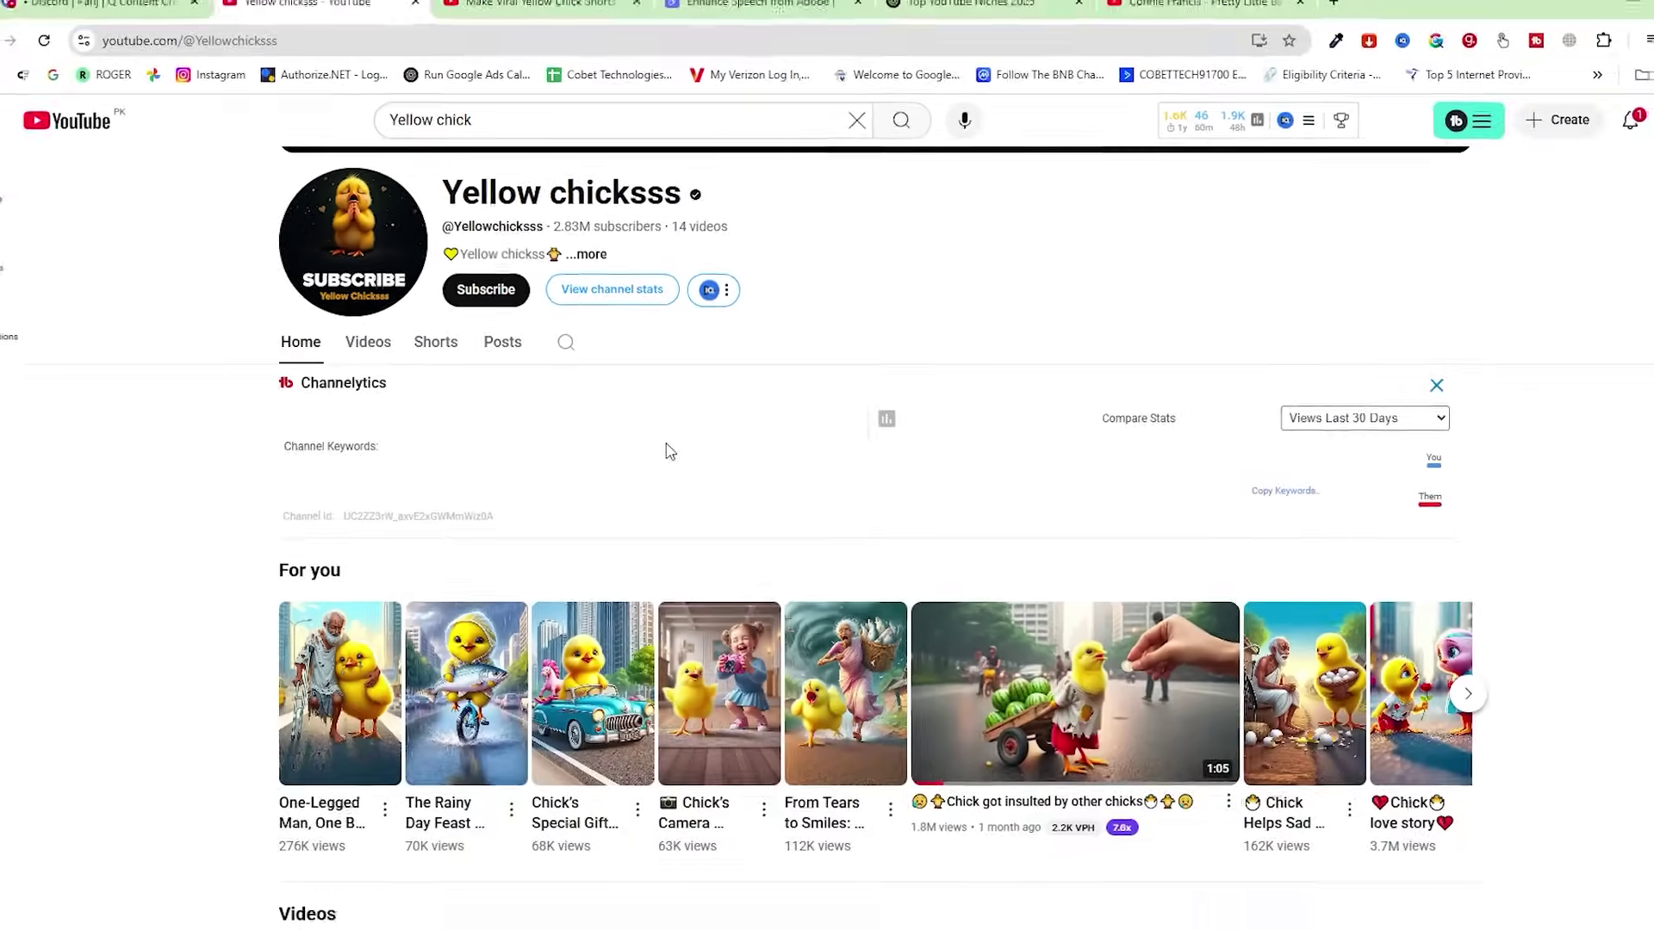
- Examine the channel's Shorts and their view counts, playing "One-Legged Man, One Big Hearted Chick" briefly before returning to the list
{"action": "left_click", "coordinate": [411, 526]}
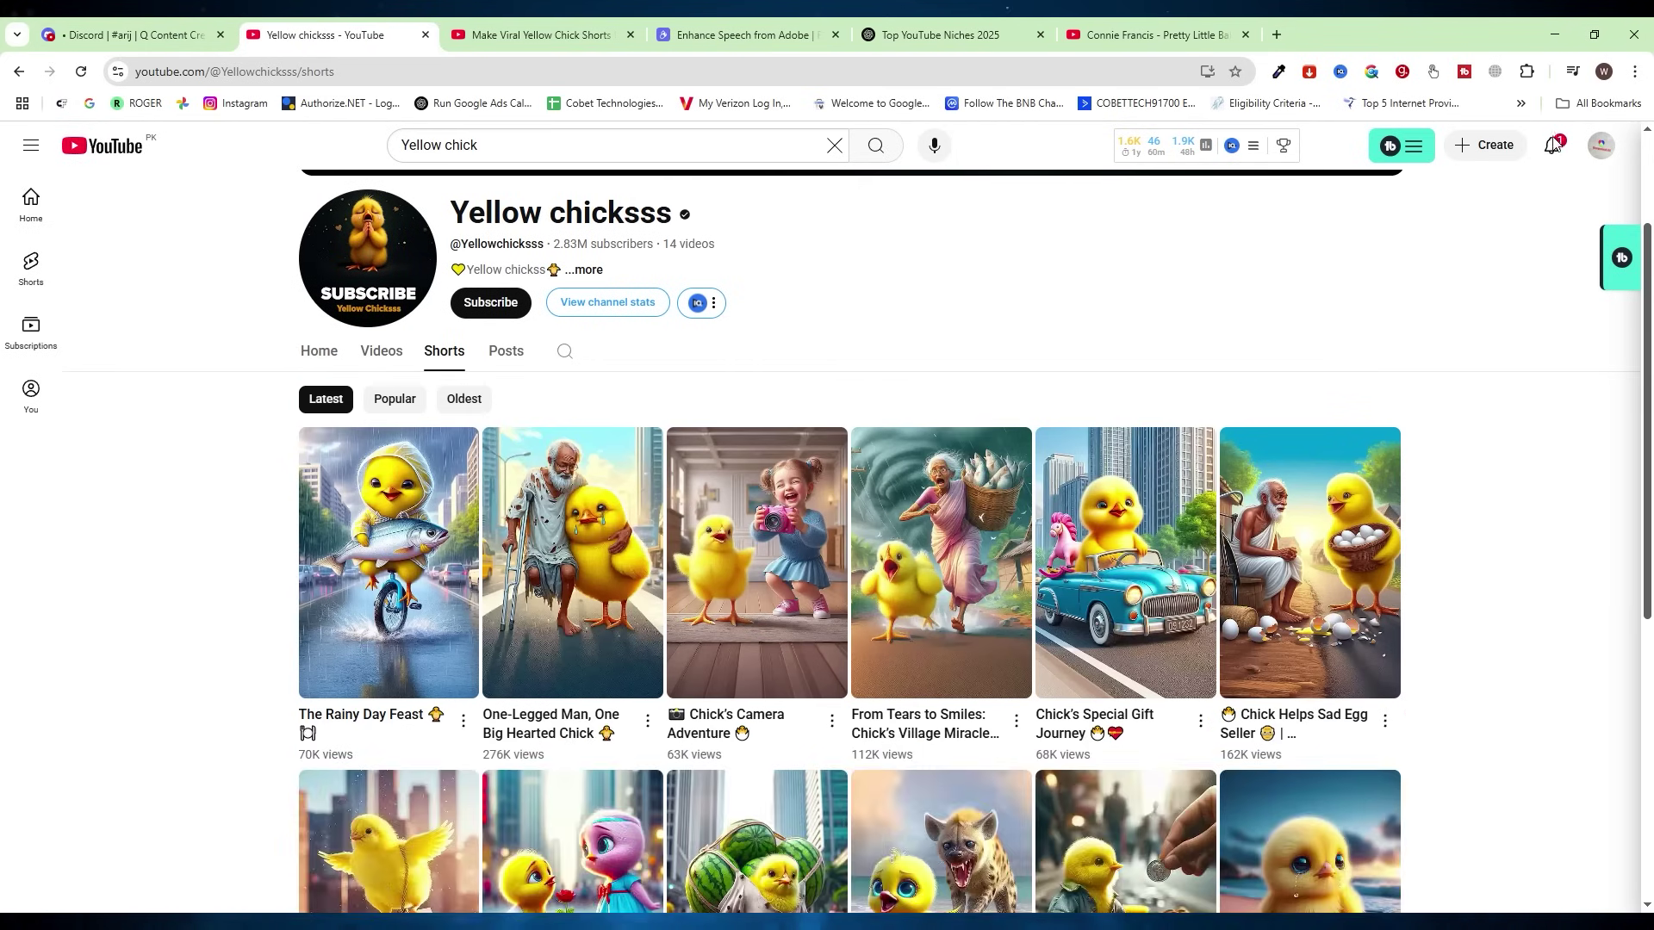
{"action": "left_click", "coordinate": [569, 560]}
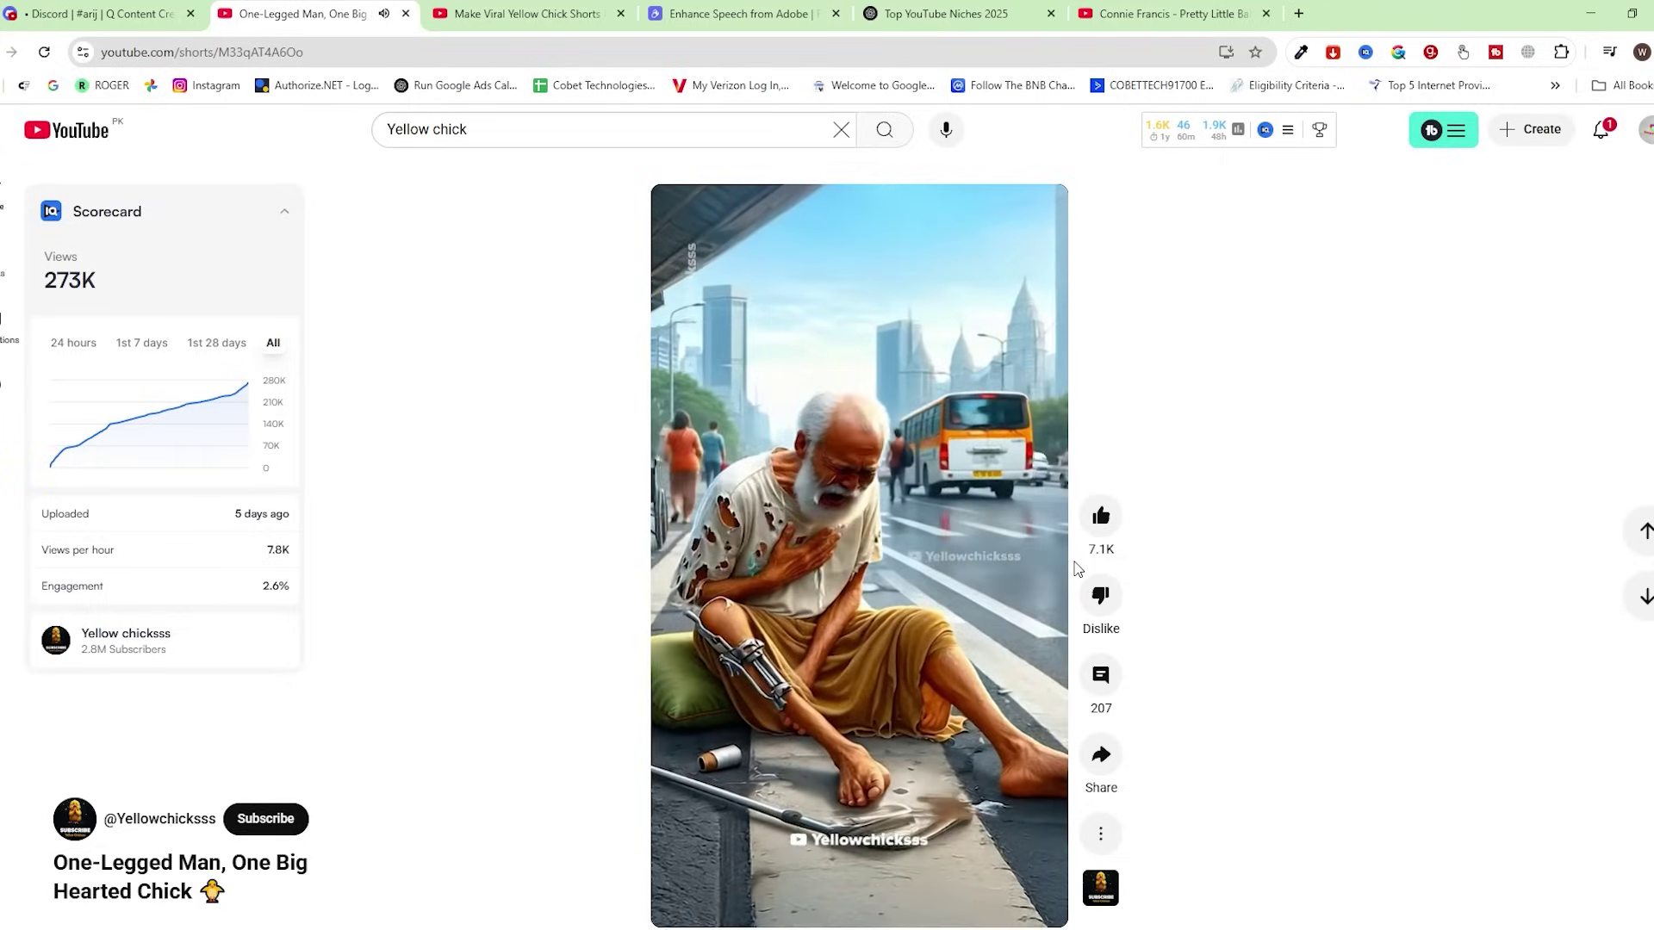
{"action": "left_click", "coordinate": [980, 549]}
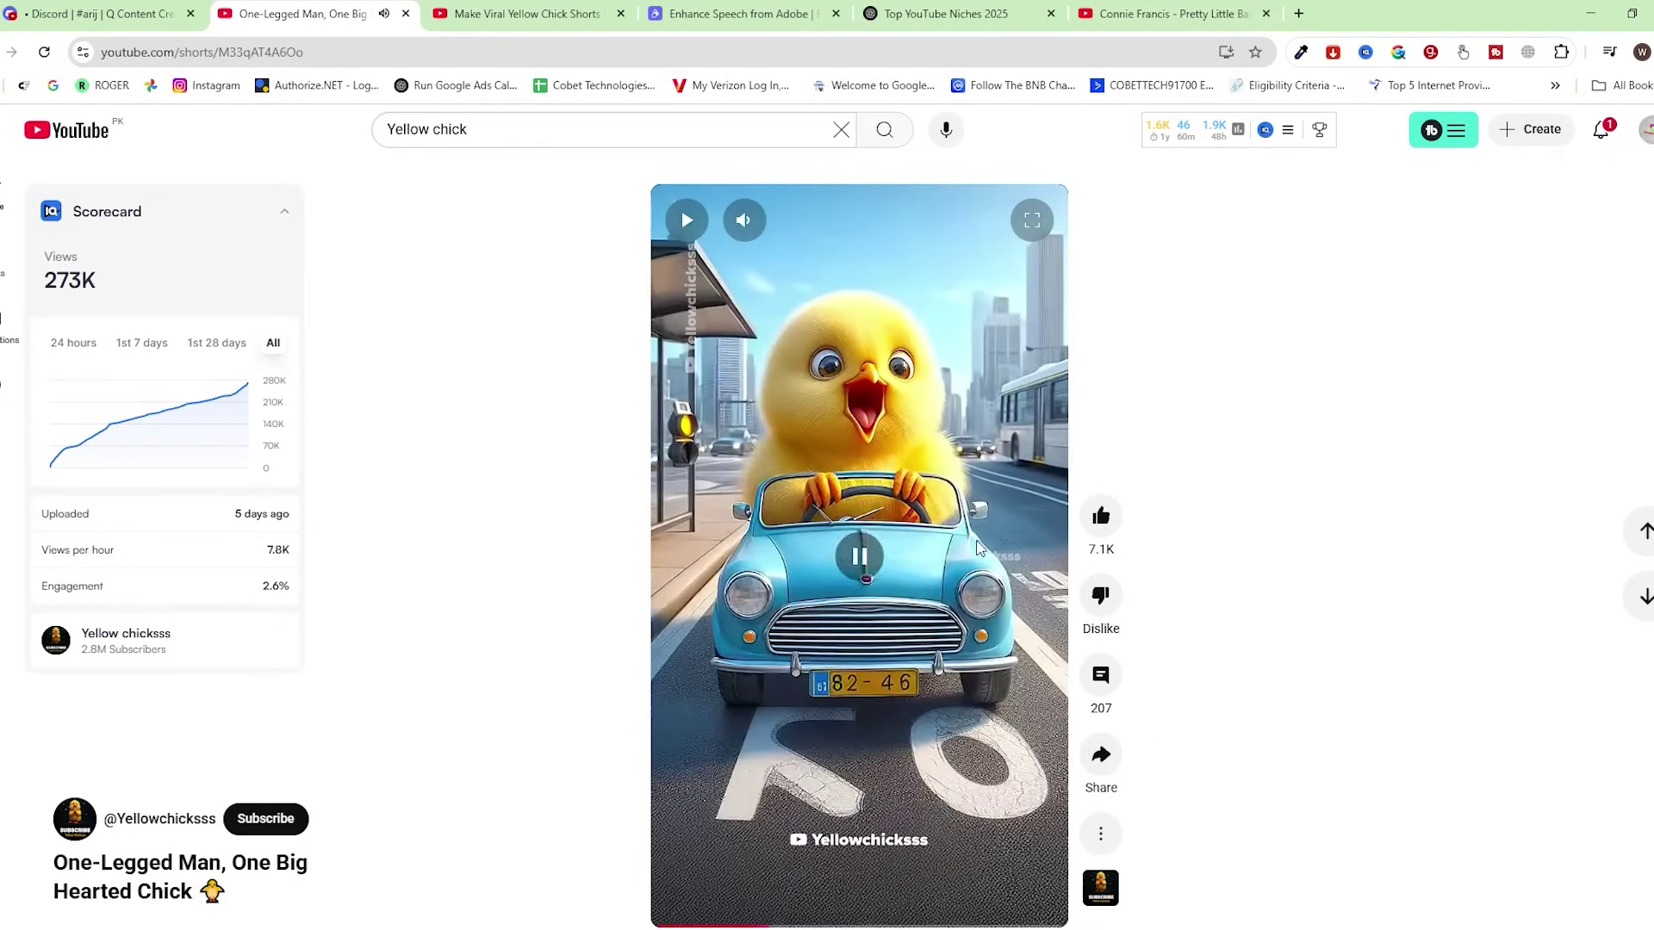
{"action": "key", "text": "alt+Left"}
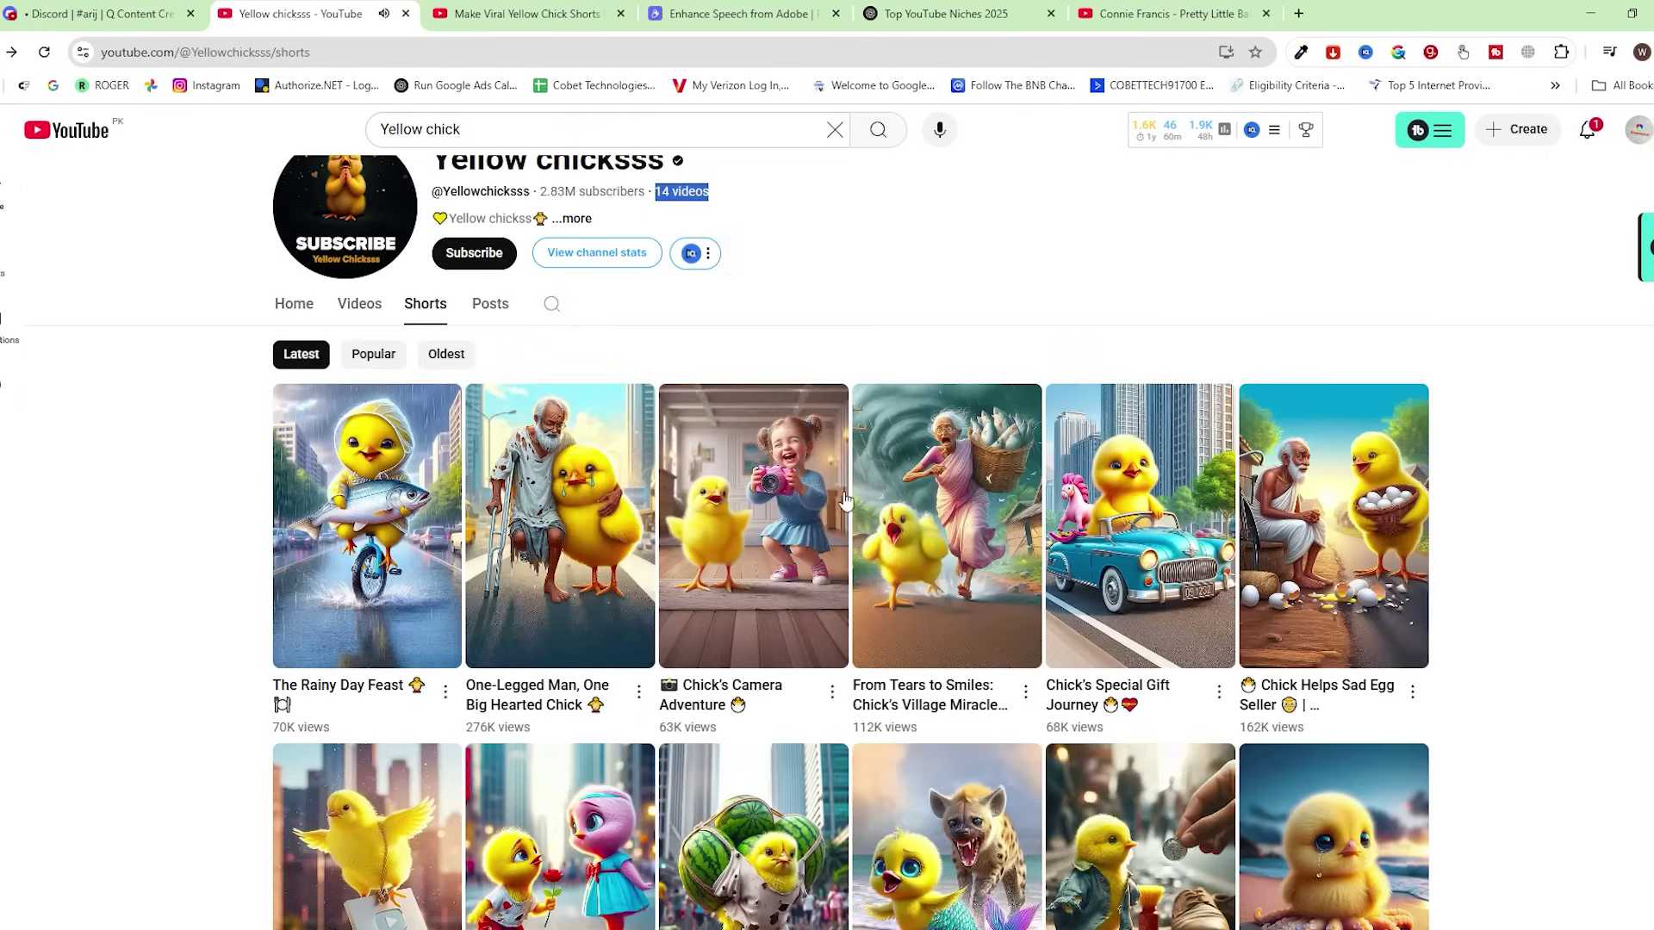
{"action": "scroll", "coordinate": [1039, 326], "scroll_direction": "down", "scroll_amount": 3}
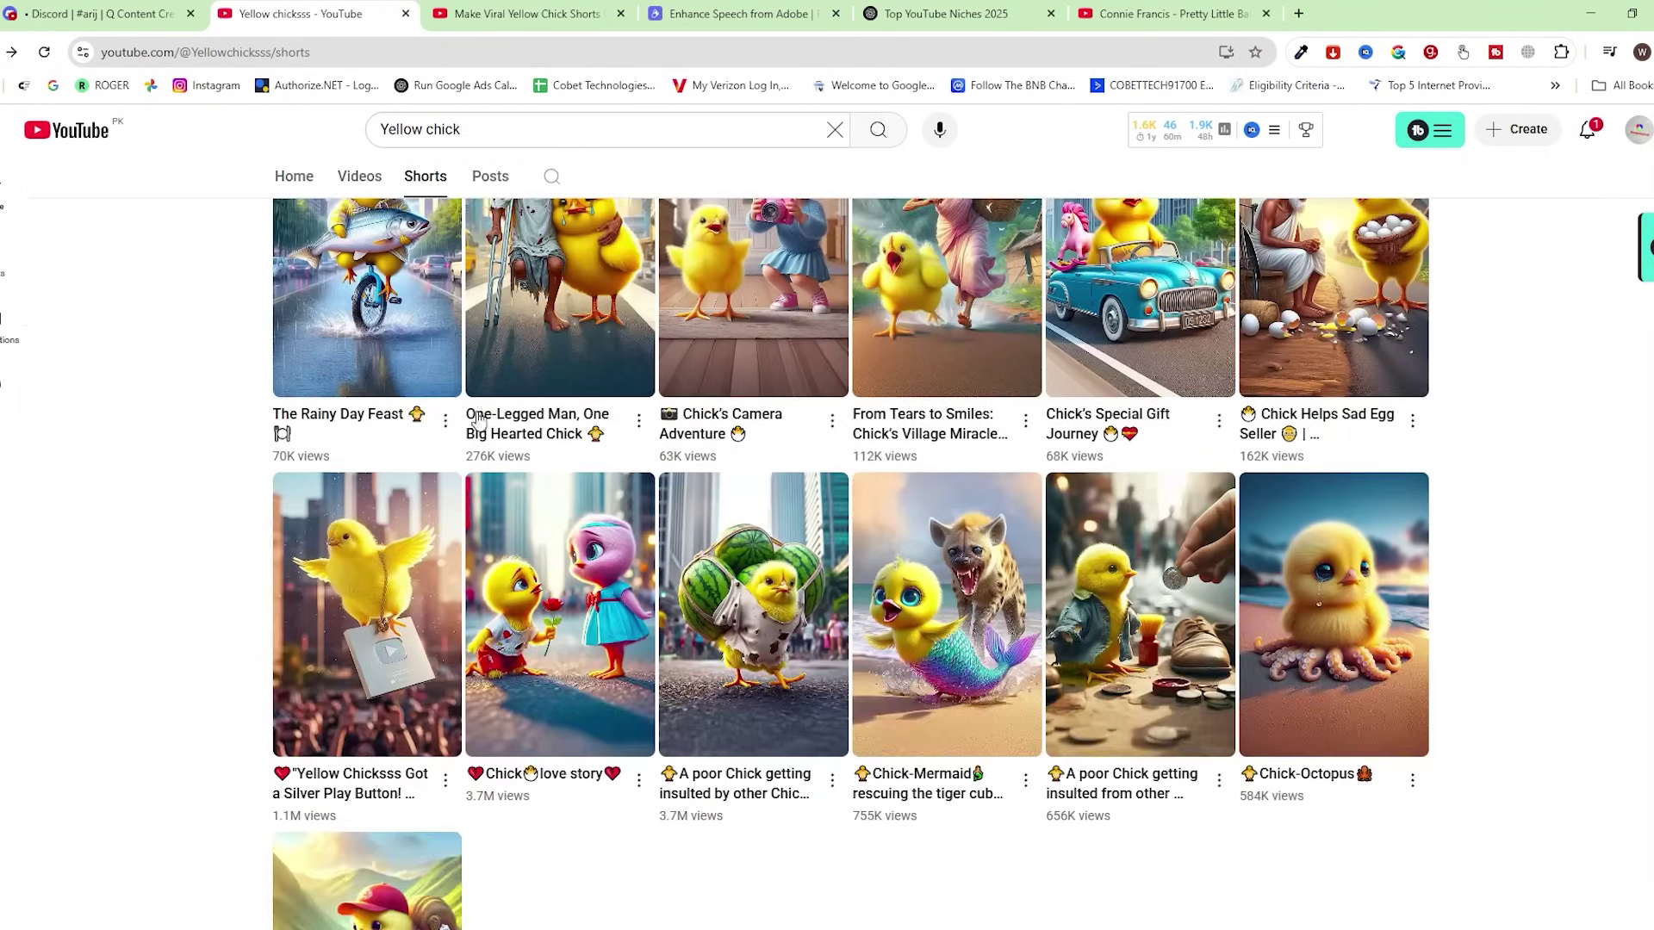
{"action": "scroll", "coordinate": [907, 515], "scroll_direction": "down", "scroll_amount": 2}
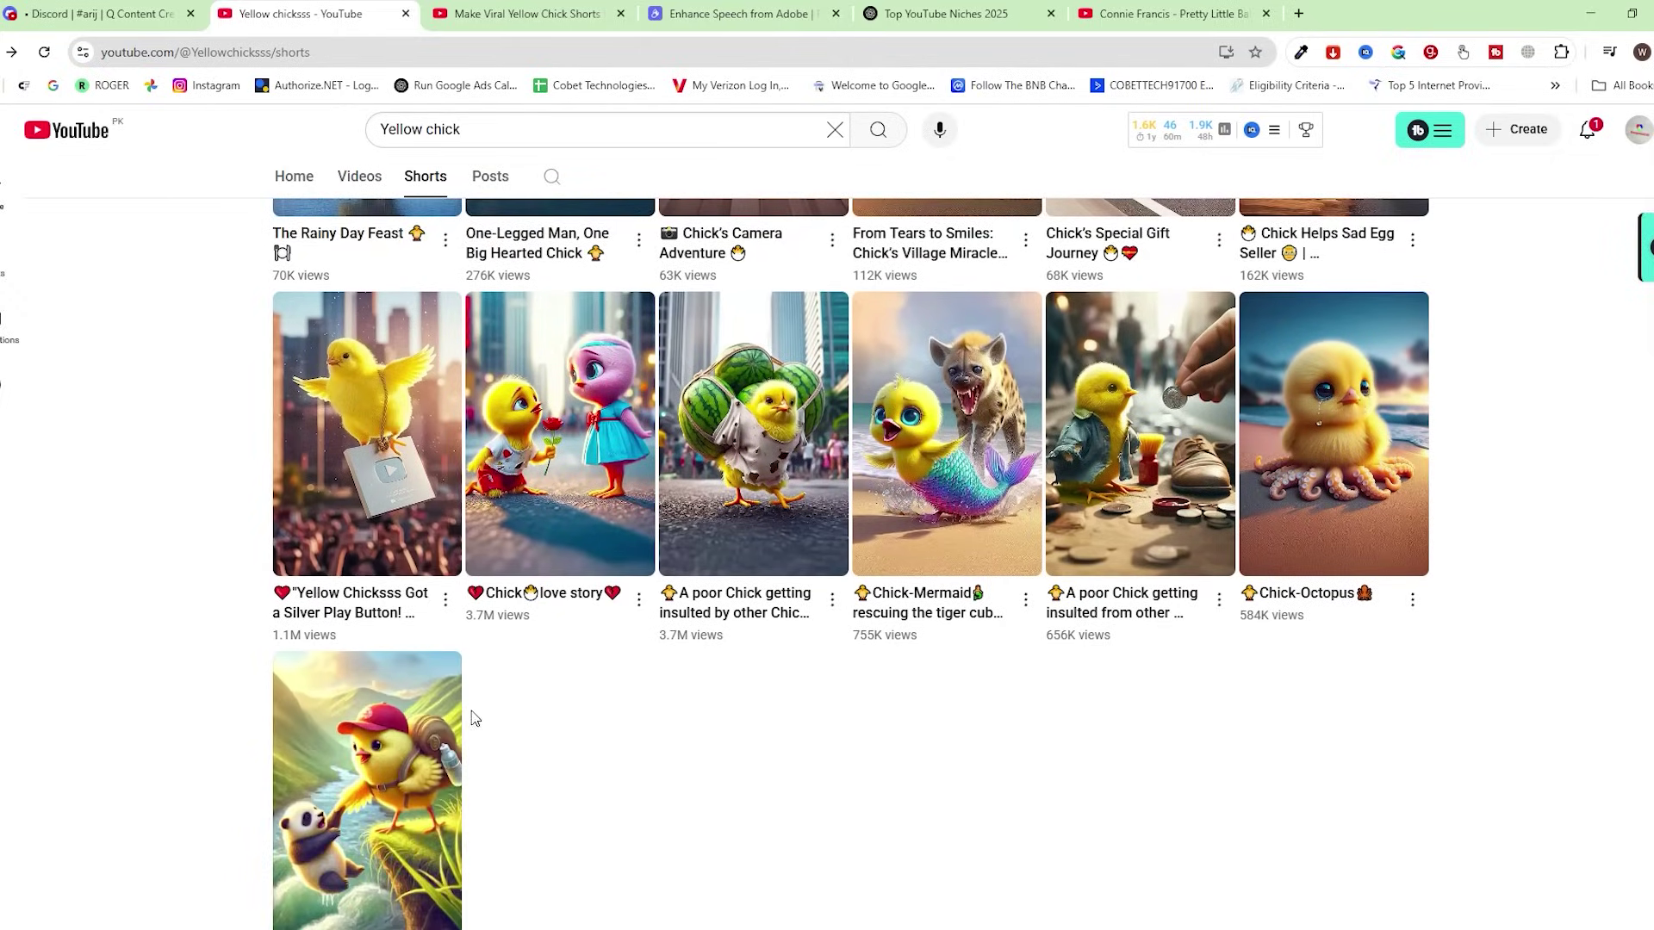
{"action": "scroll", "coordinate": [470, 713], "scroll_direction": "up", "scroll_amount": 4}
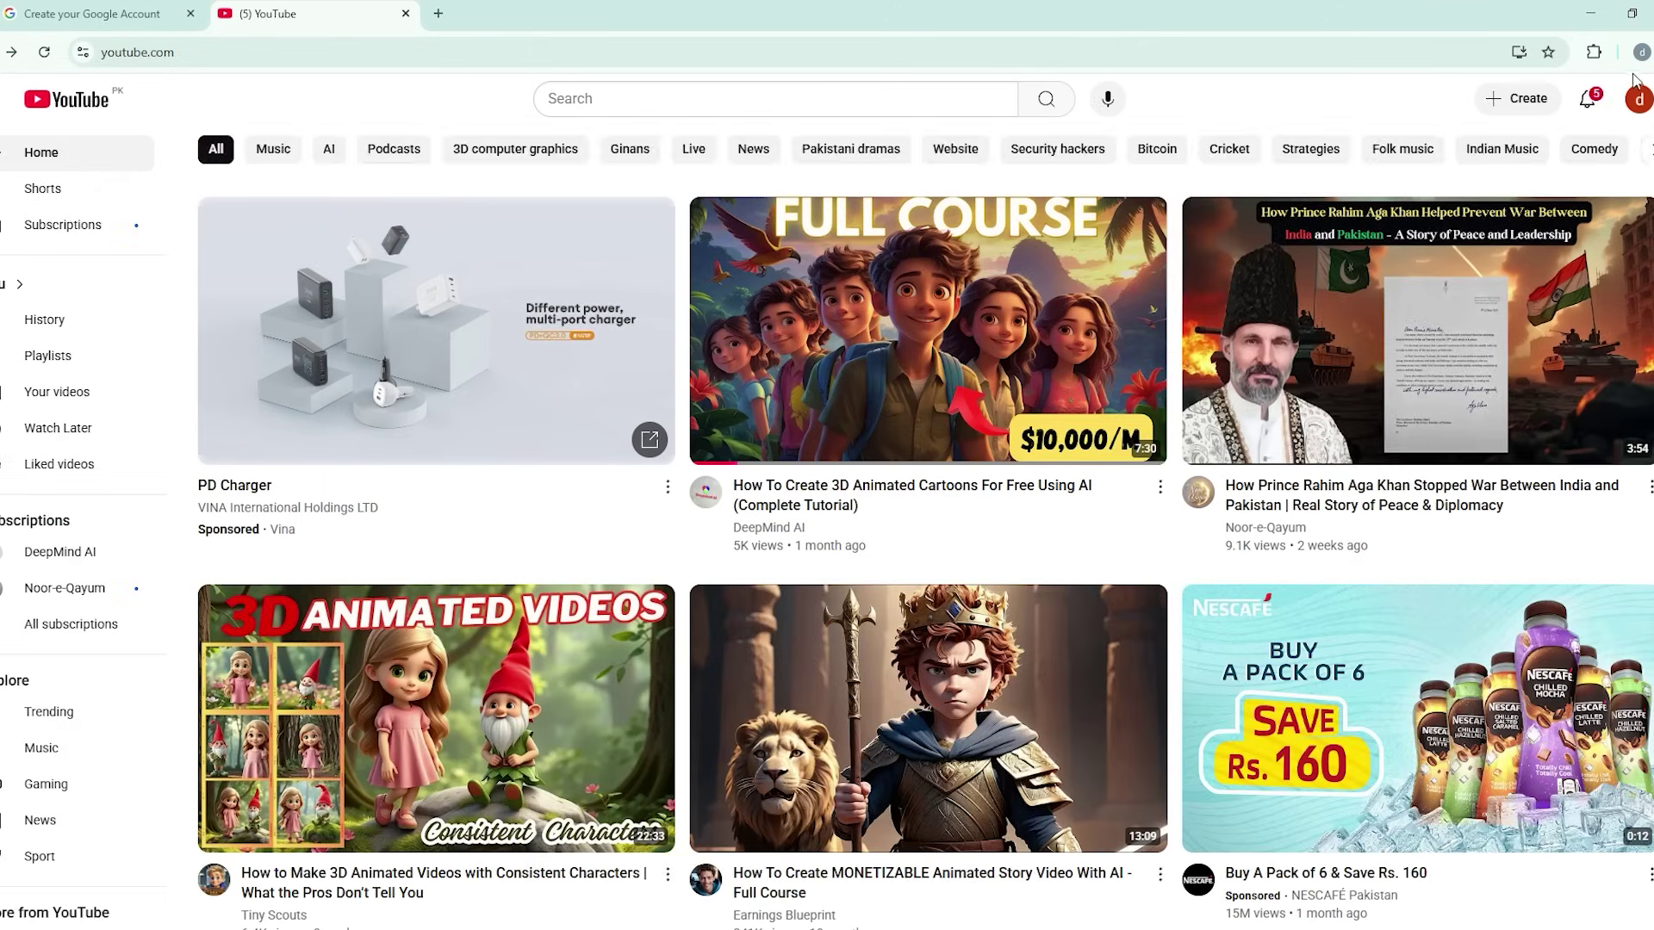
- Open the YouTube account settings from the home page and start creating a new channel
{"action": "scroll", "coordinate": [126, 679], "scroll_direction": "down", "scroll_amount": 5}
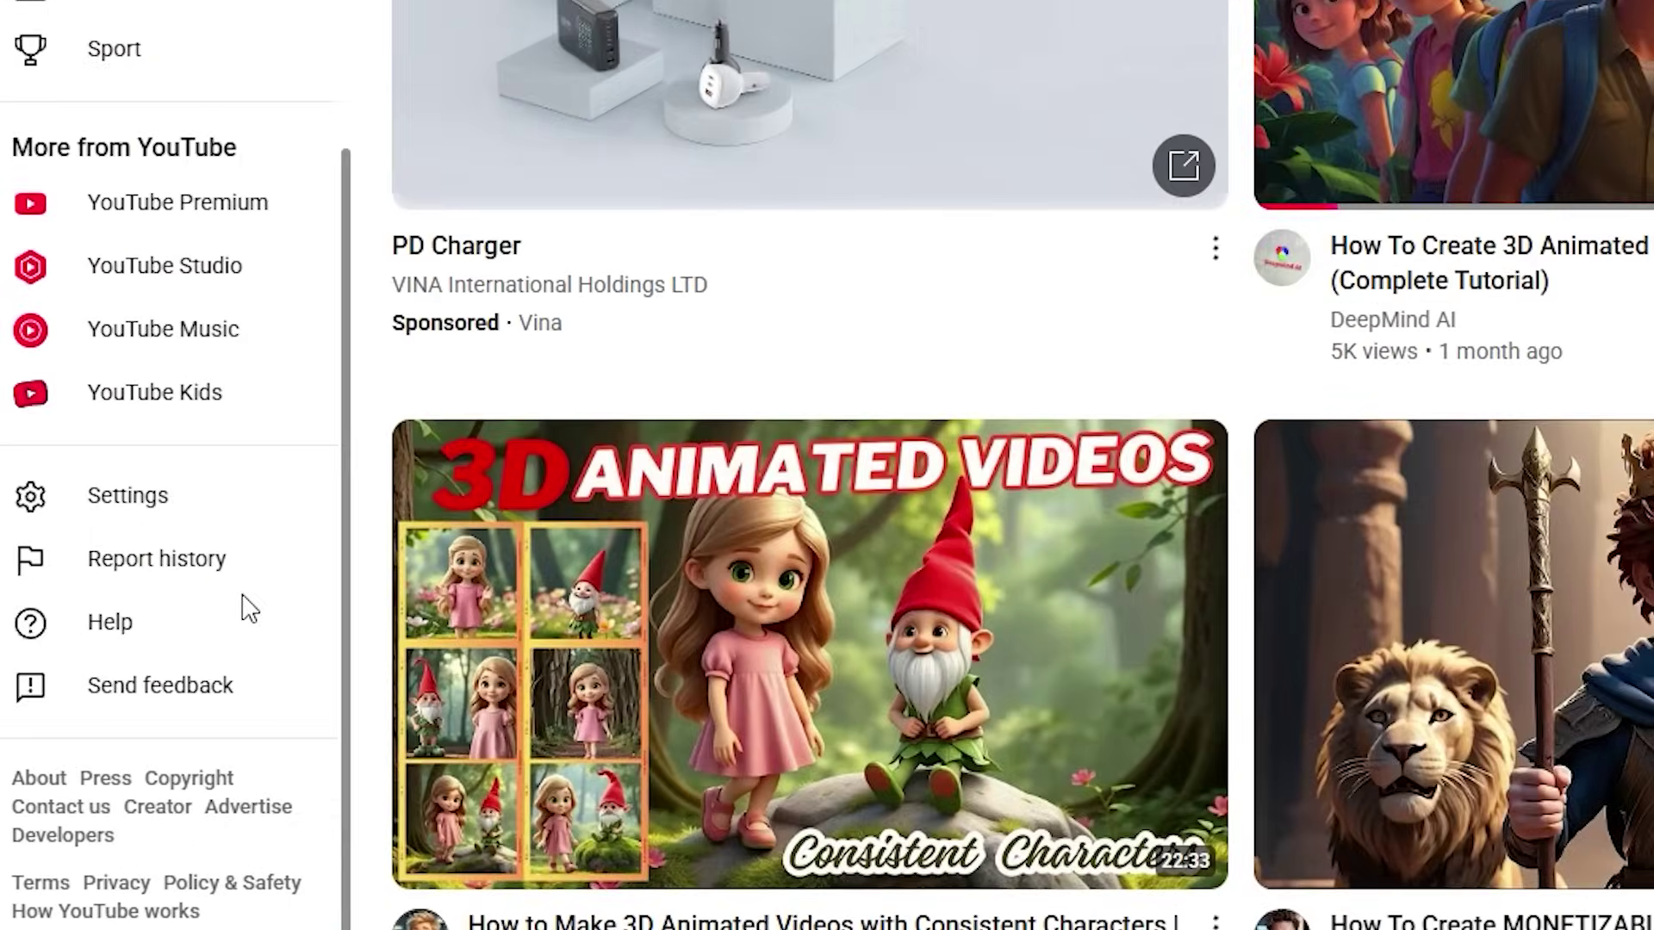
{"action": "left_click", "coordinate": [157, 499]}
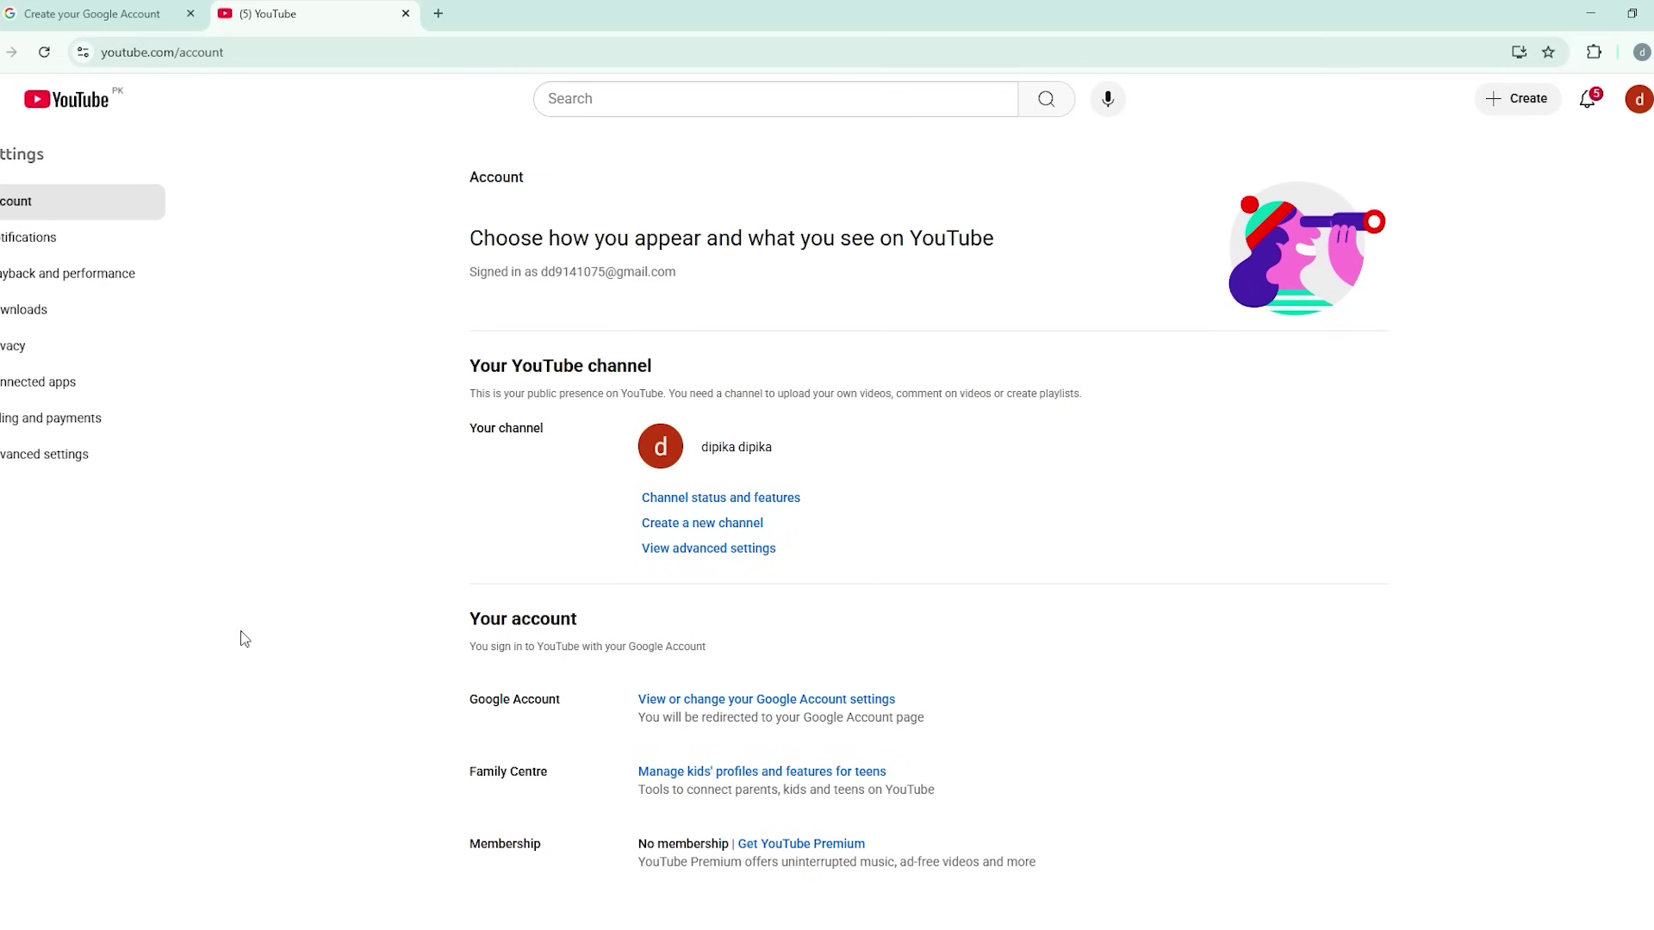
{"action": "left_click", "coordinate": [694, 526]}
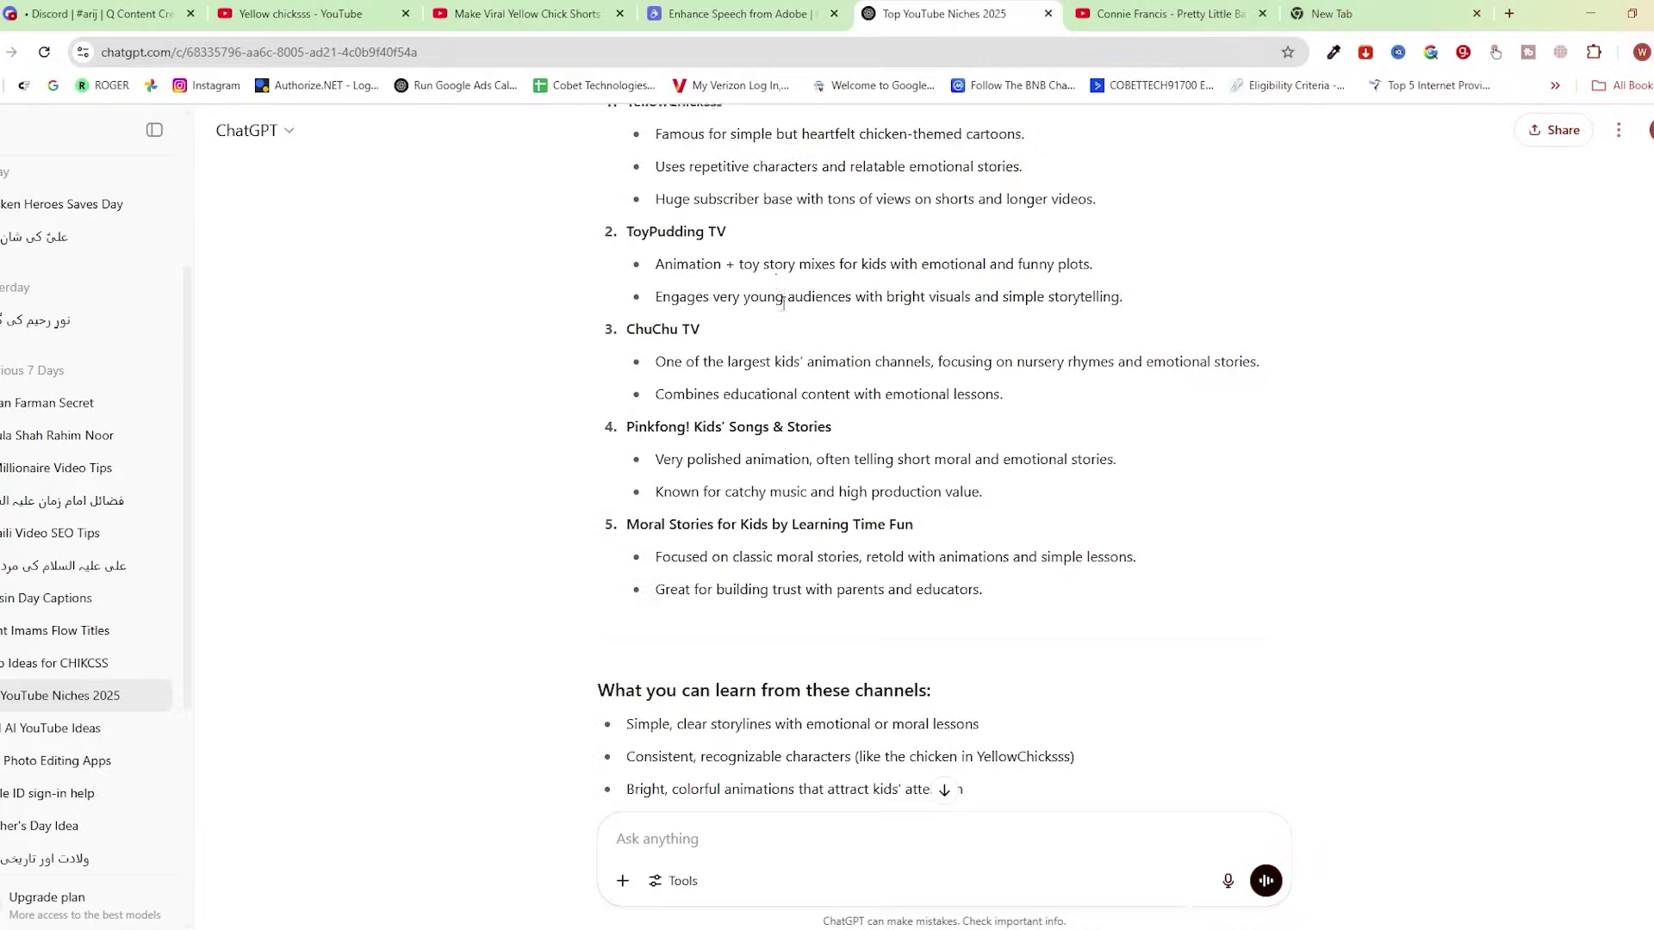
- Switch to the ChatGPT conversation and examine the channel name ideas given for the request for a unique, eye-catching name
{"action": "scroll", "coordinate": [1111, 357], "scroll_direction": "down", "scroll_amount": 6}
{"action": "scroll", "coordinate": [1118, 358], "scroll_direction": "up", "scroll_amount": 1}
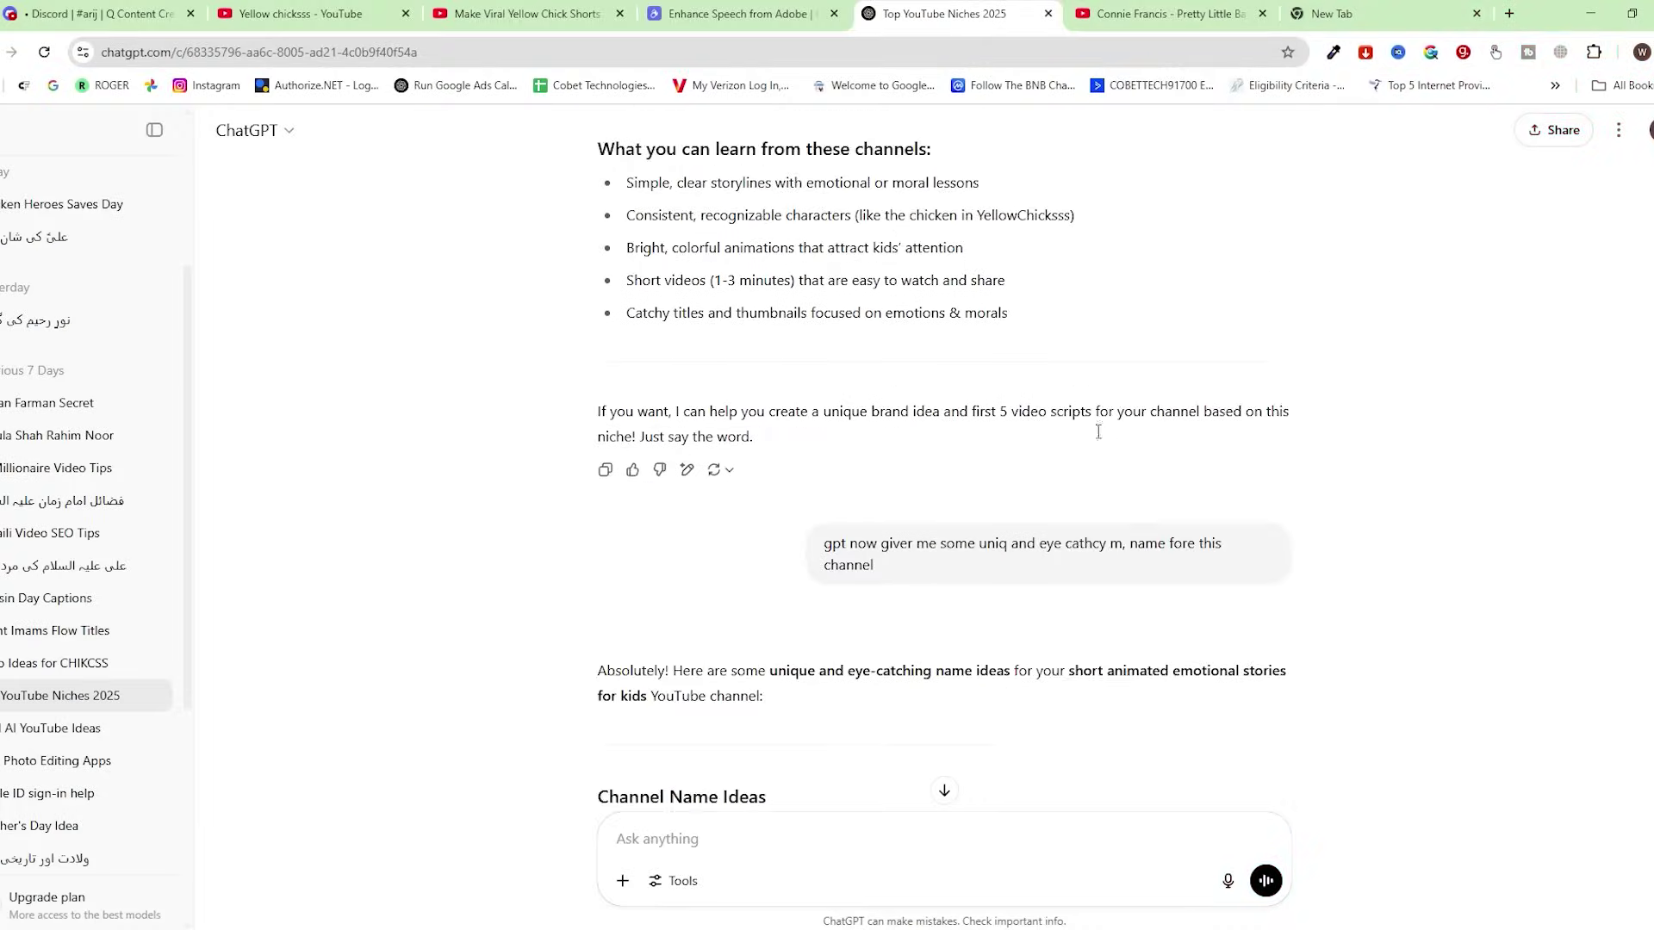
{"action": "scroll", "coordinate": [1033, 388], "scroll_direction": "down", "scroll_amount": 1}
{"action": "left_click_drag", "start_coordinate": [825, 457], "coordinate": [870, 464]}
{"action": "left_click_drag", "start_coordinate": [452, 461], "coordinate": [1340, 400]}
{"action": "left_click_drag", "start_coordinate": [593, 496], "coordinate": [312, 489]}
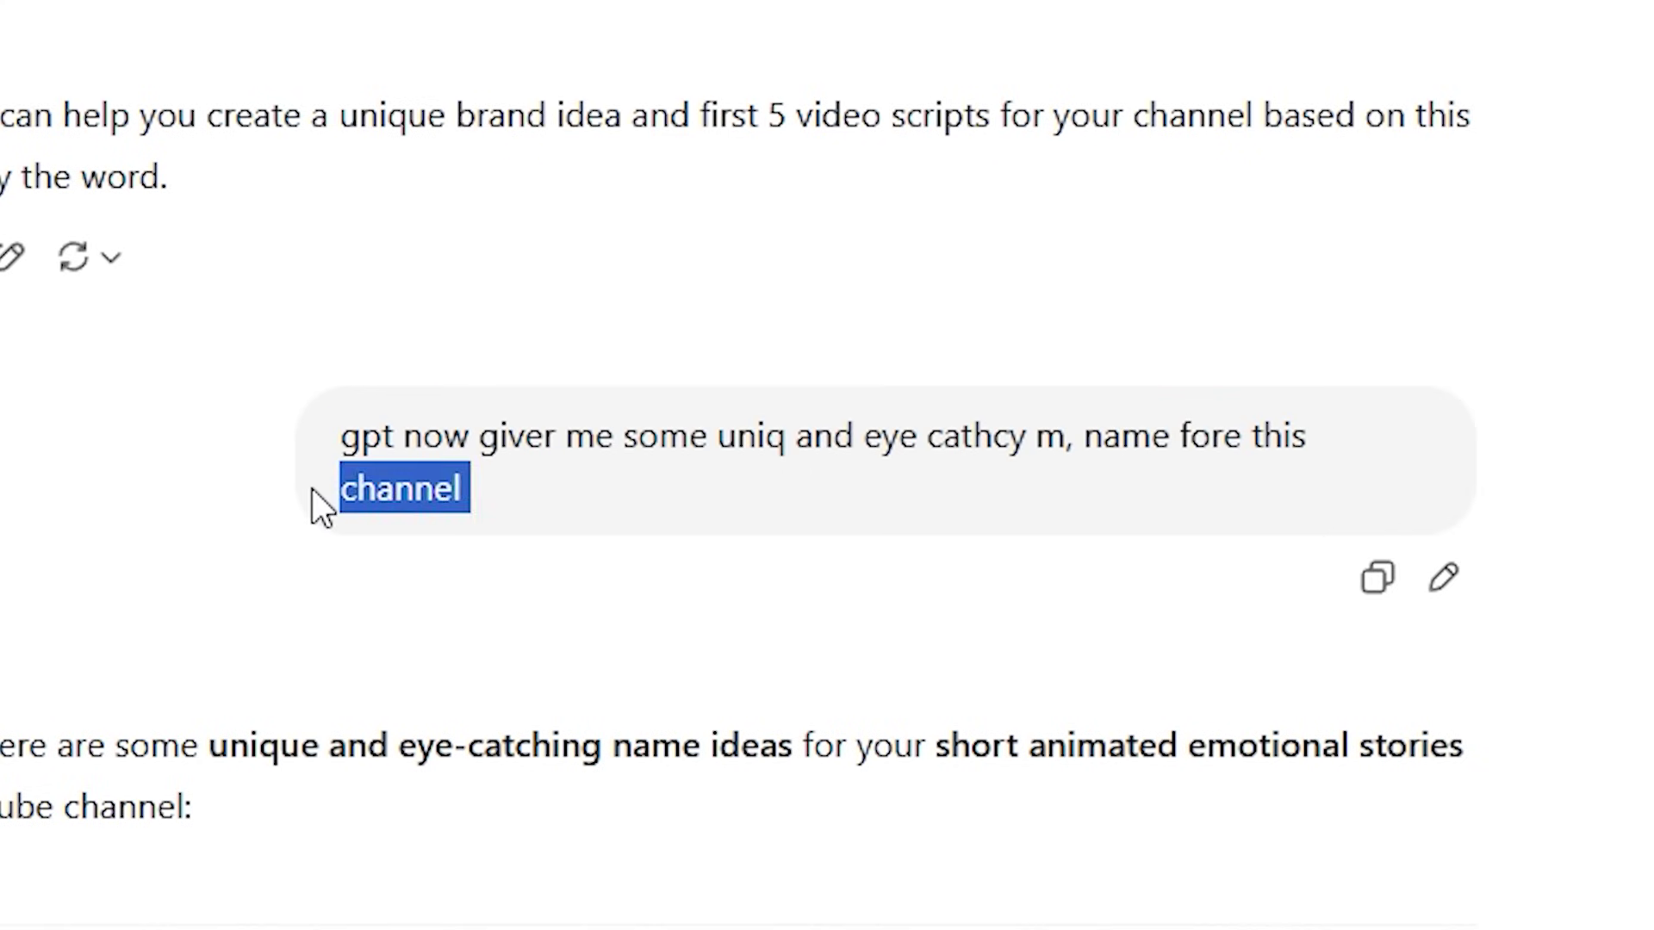
{"action": "scroll", "coordinate": [360, 486], "scroll_direction": "down", "scroll_amount": 2}
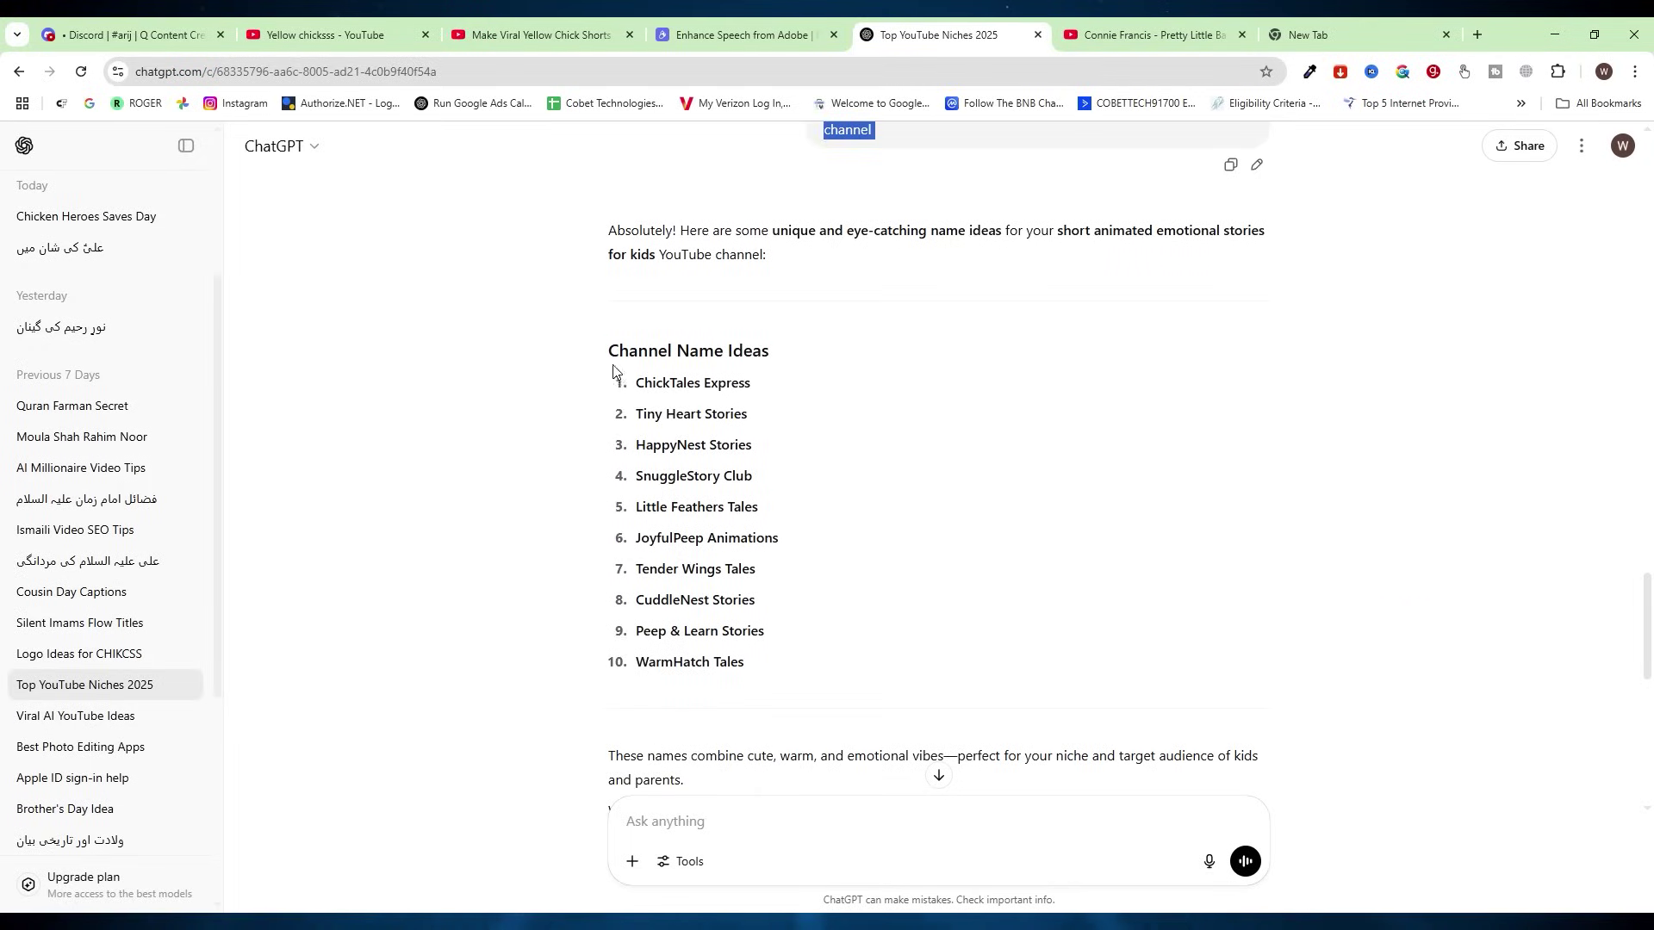
{"action": "left_click_drag", "start_coordinate": [613, 370], "coordinate": [731, 662]}
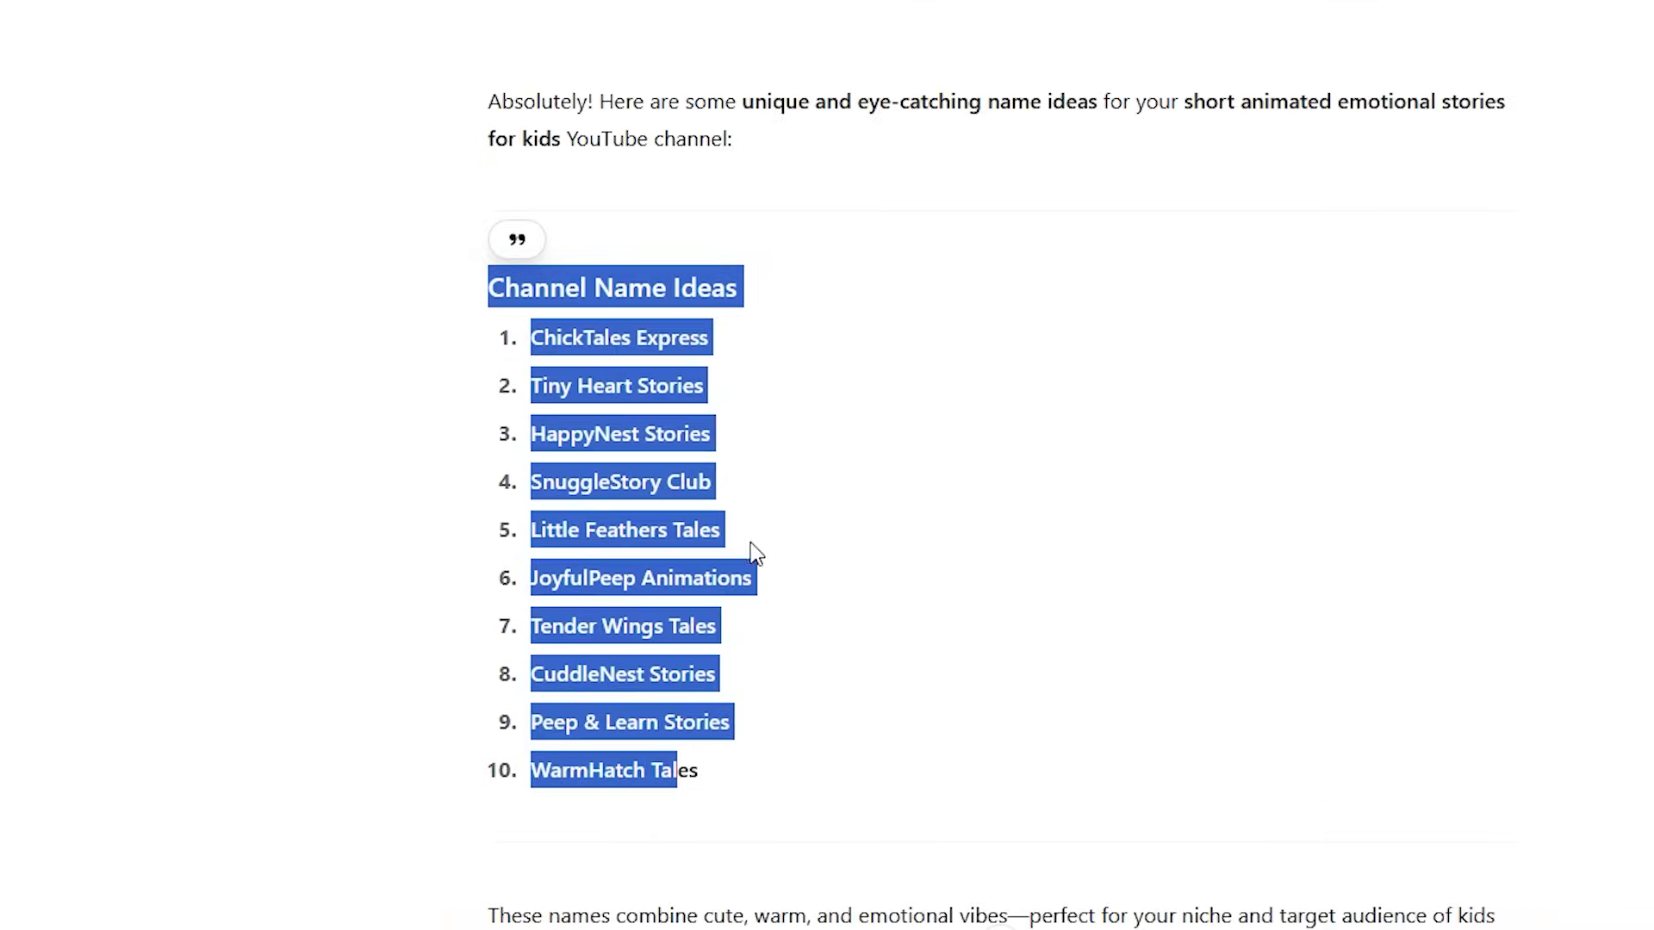
{"action": "left_click", "coordinate": [631, 353]}
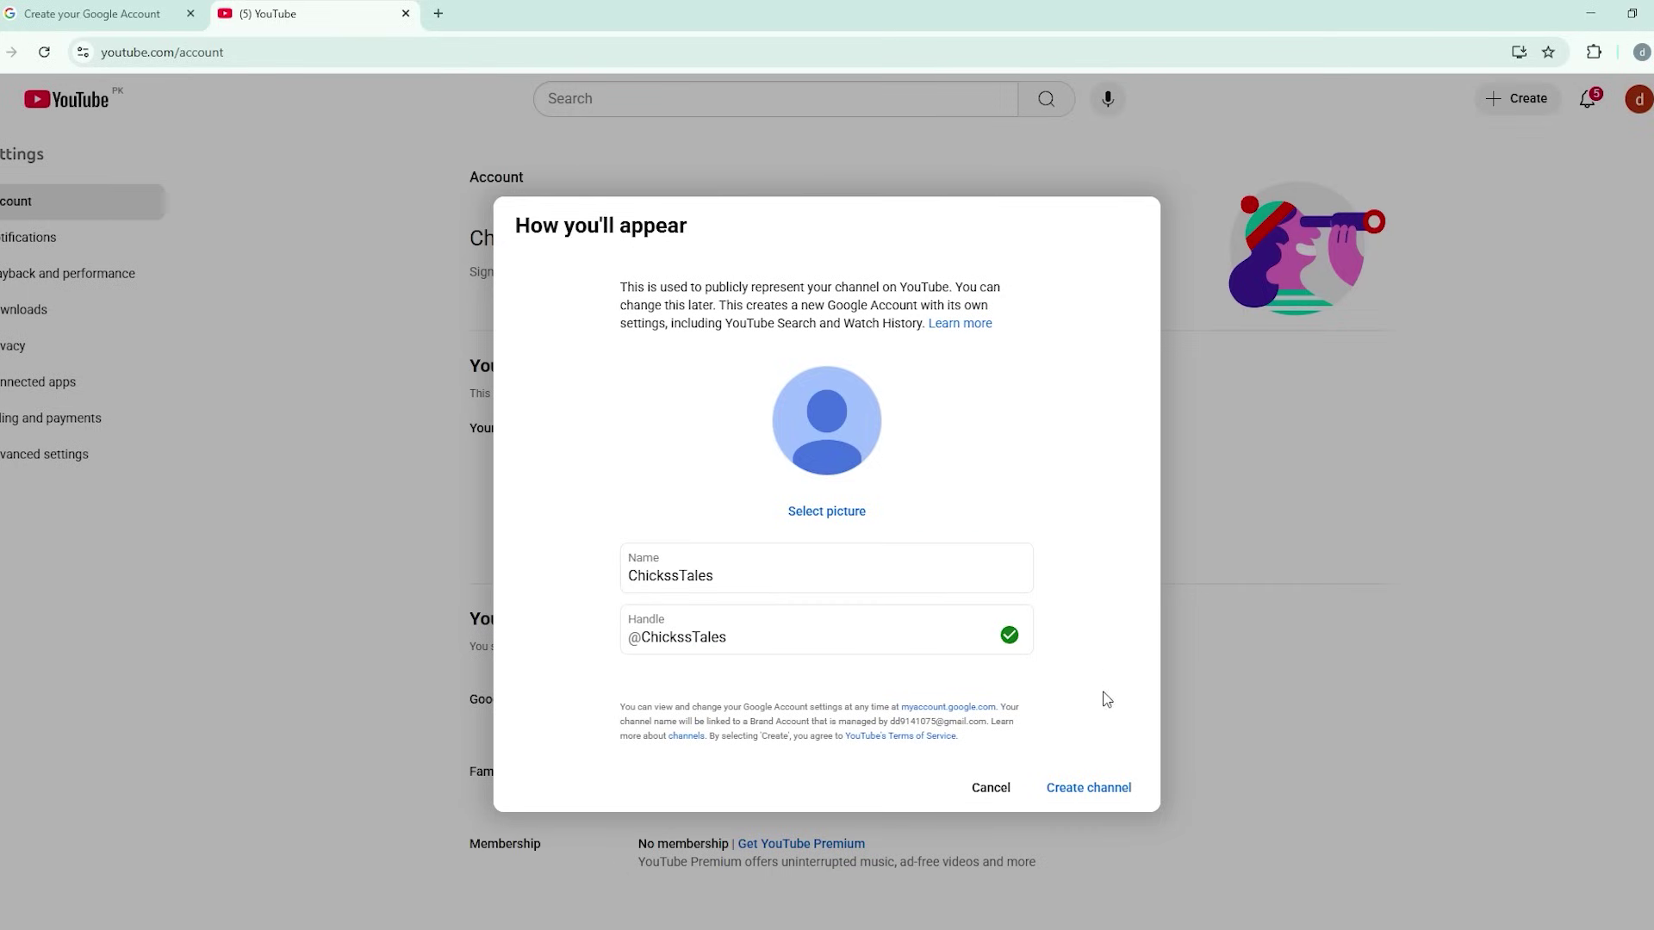
{"action": "left_click", "coordinate": [1109, 799]}
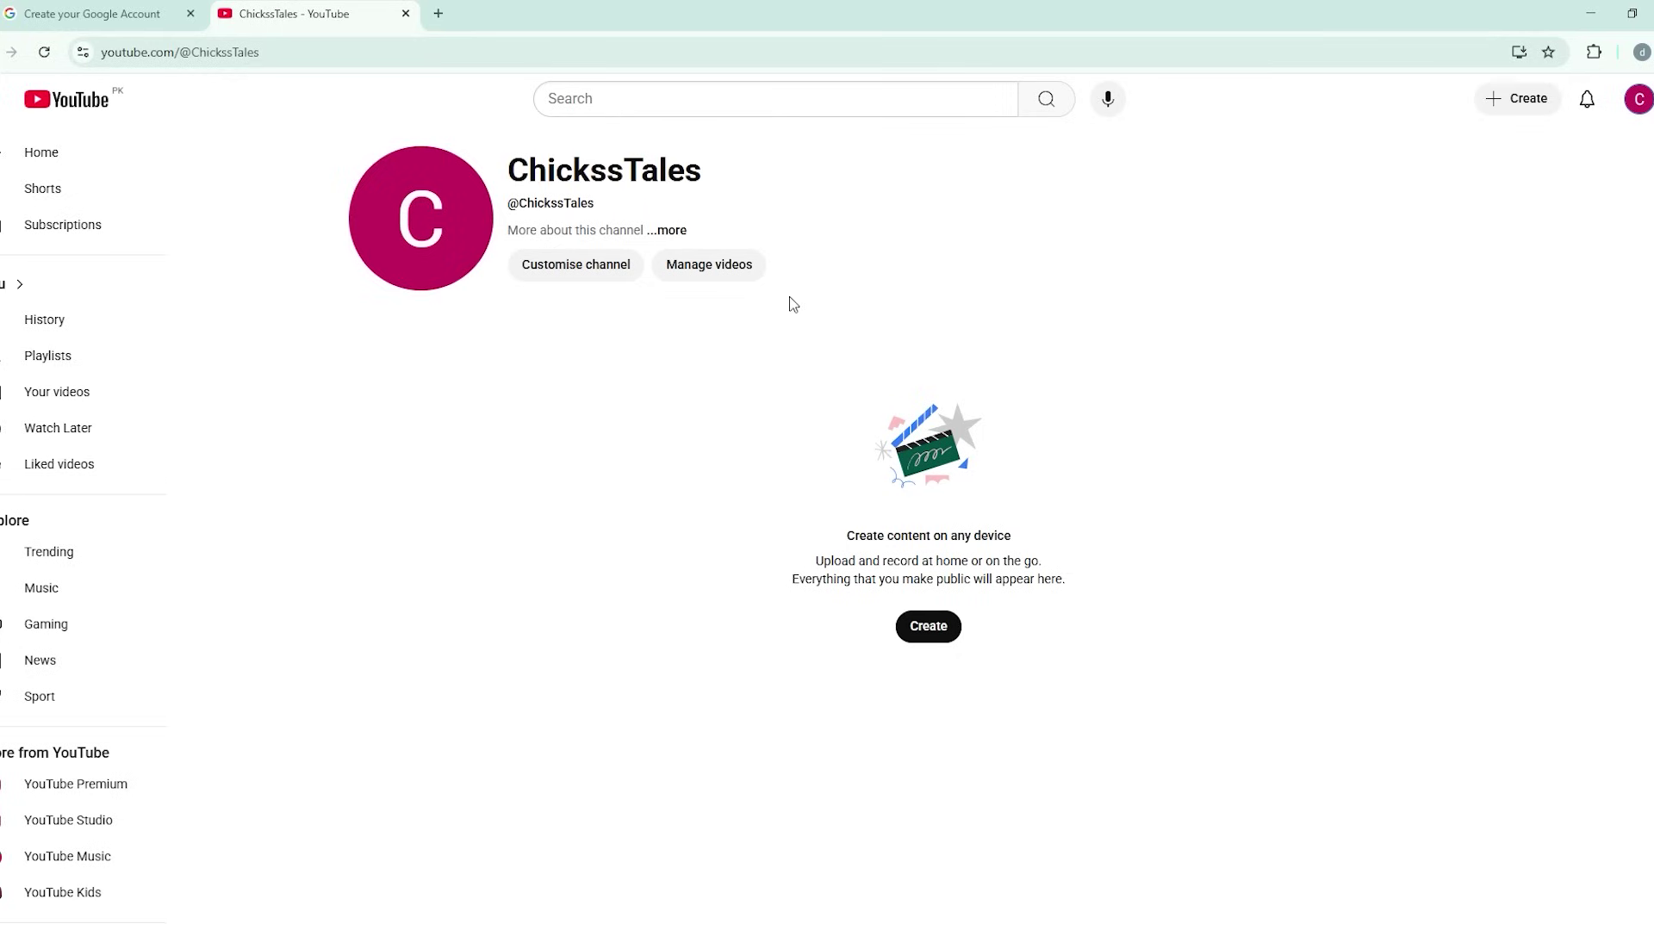
- Open the channel's customisation page in YouTube Studio, dismiss the welcome dialog and read the picture requirements
{"action": "left_click", "coordinate": [558, 264]}
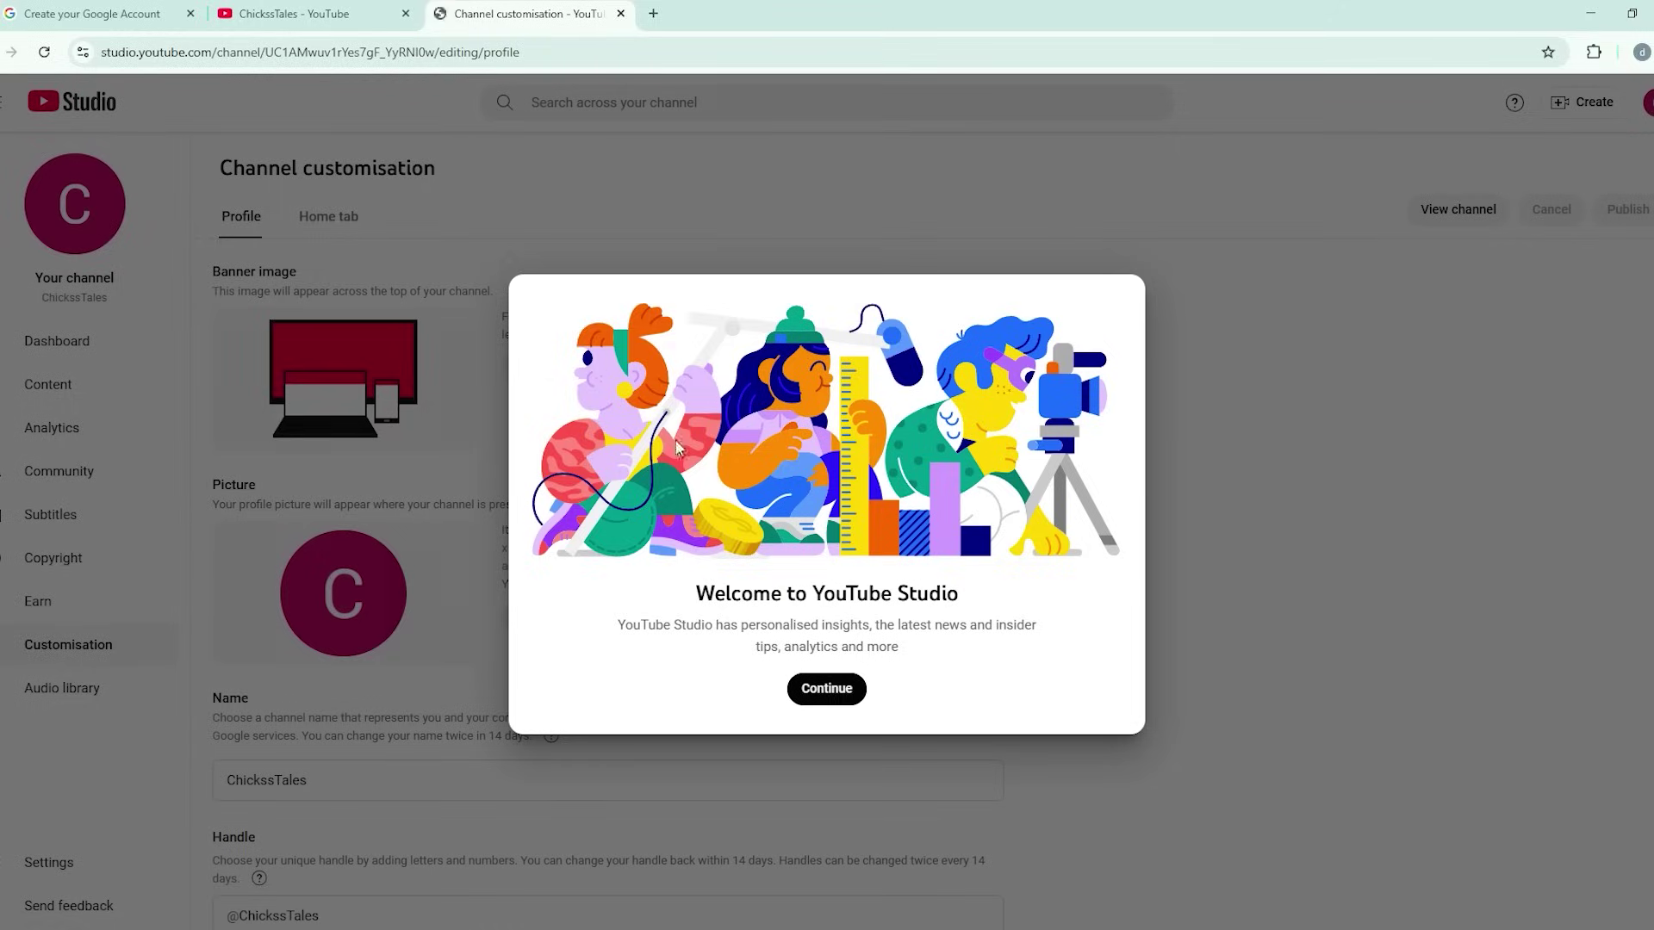
{"action": "left_click", "coordinate": [829, 688]}
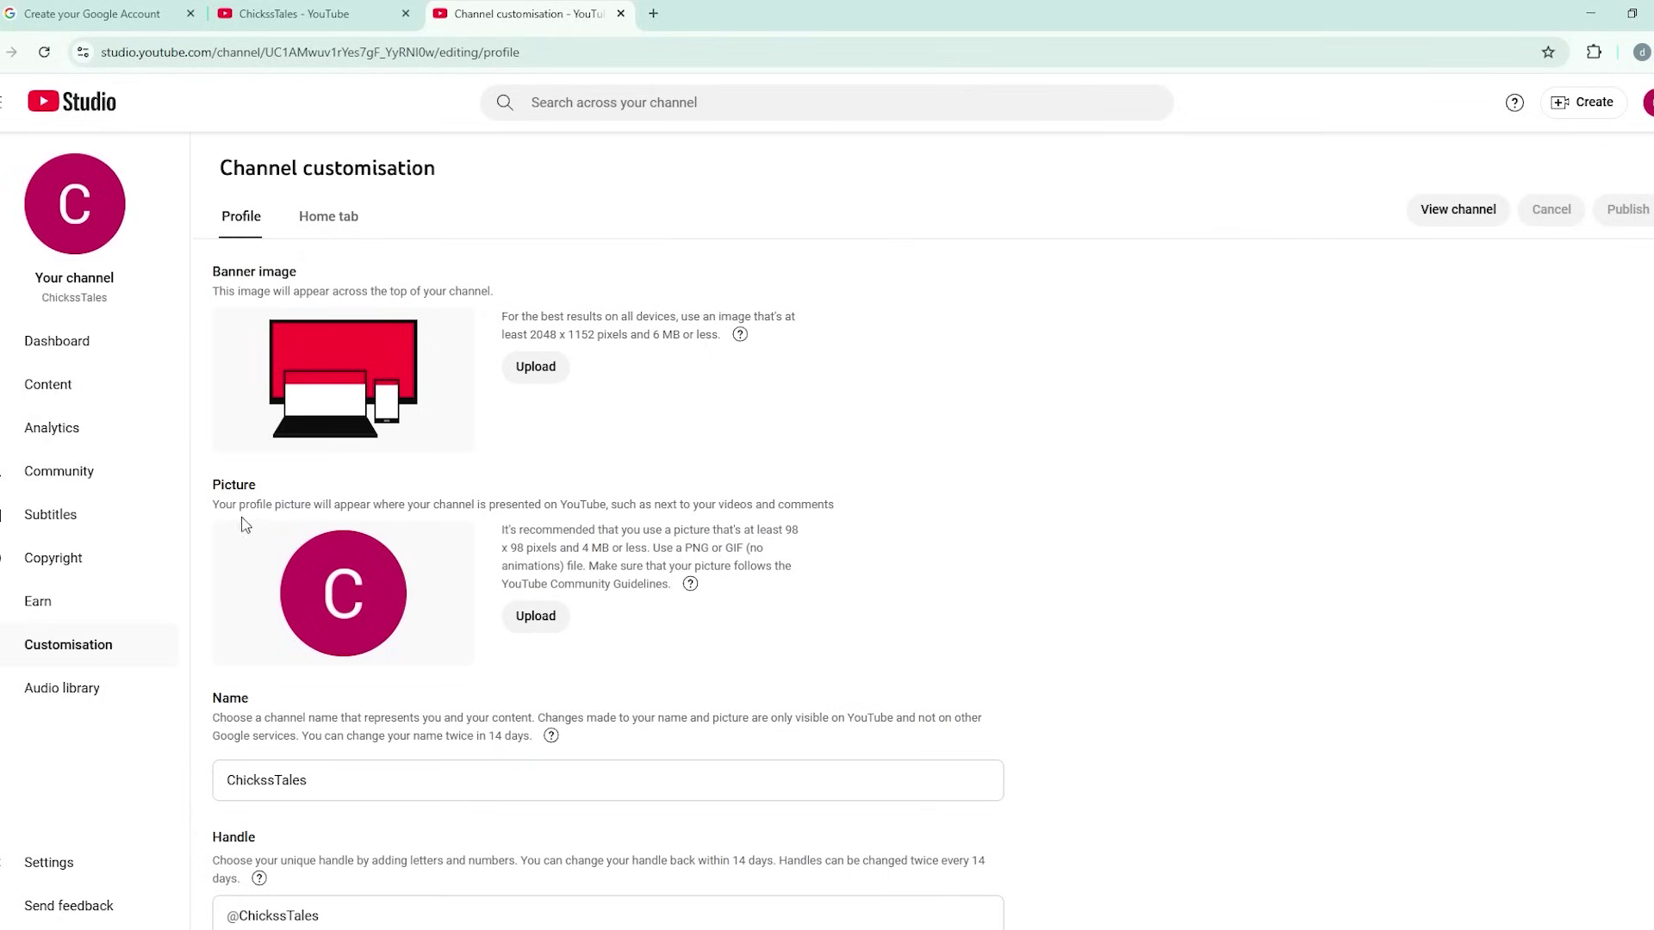
{"action": "left_click_drag", "start_coordinate": [231, 506], "coordinate": [742, 506]}
{"action": "left_click", "coordinate": [1098, 470]}
- Open leonardo.ai in a new browser tab and sign in with the existing Google account
{"action": "left_click", "coordinate": [653, 13]}
{"action": "type", "text": "leonardo.ai"}
{"action": "key", "text": "Return"}
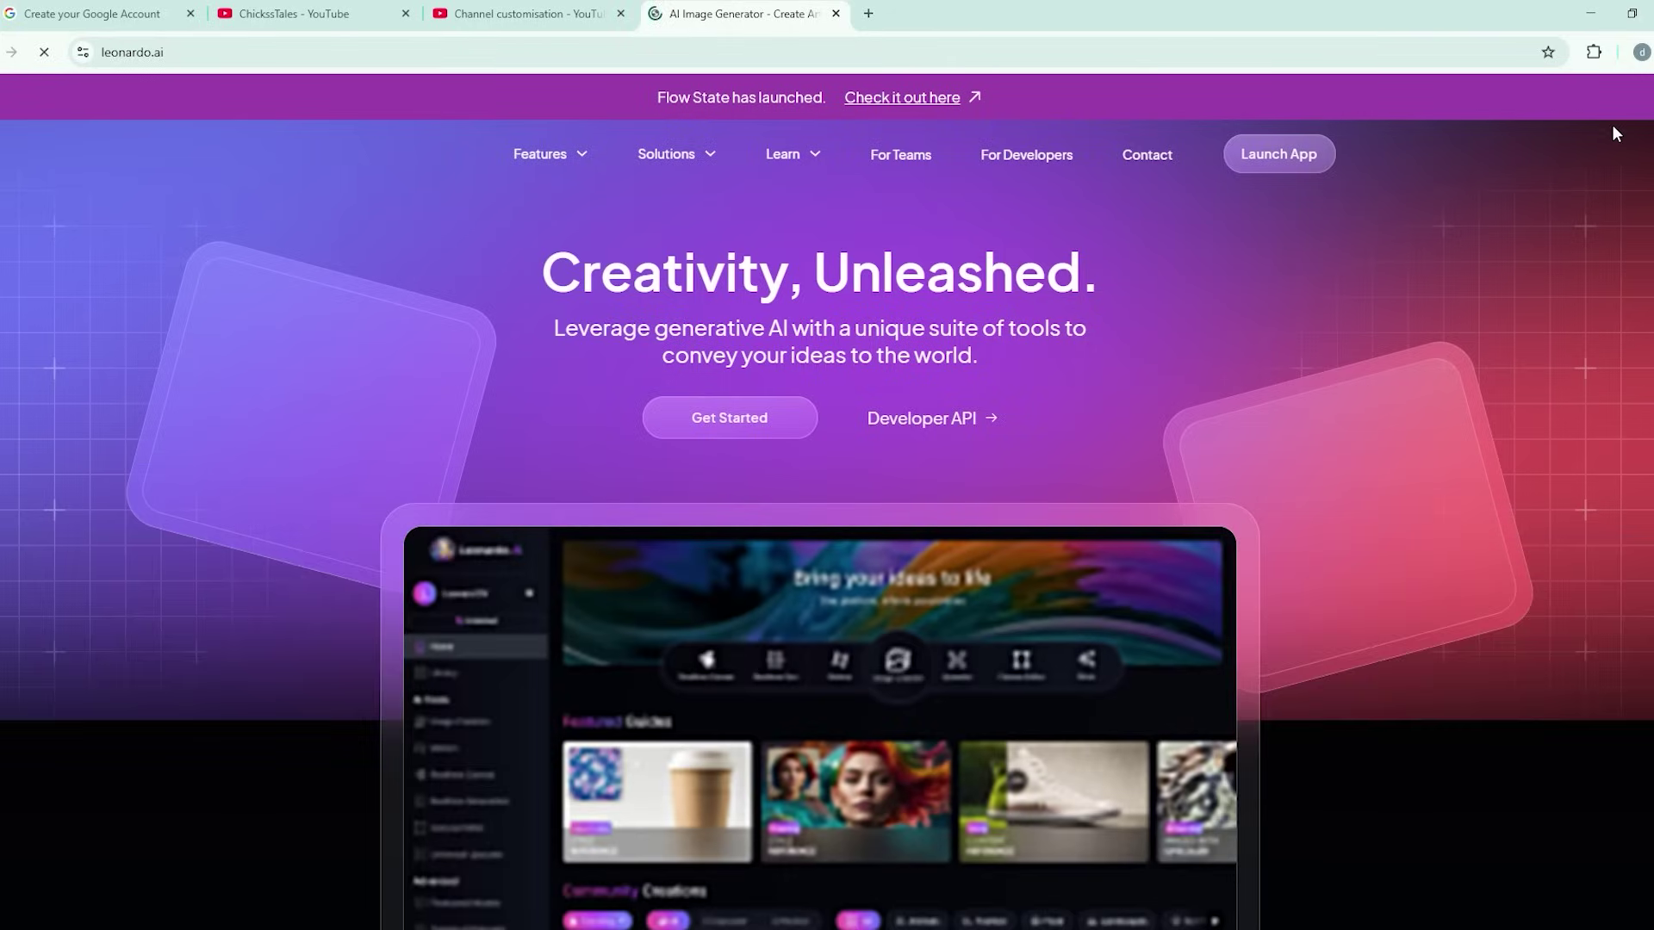
{"action": "left_click", "coordinate": [729, 417]}
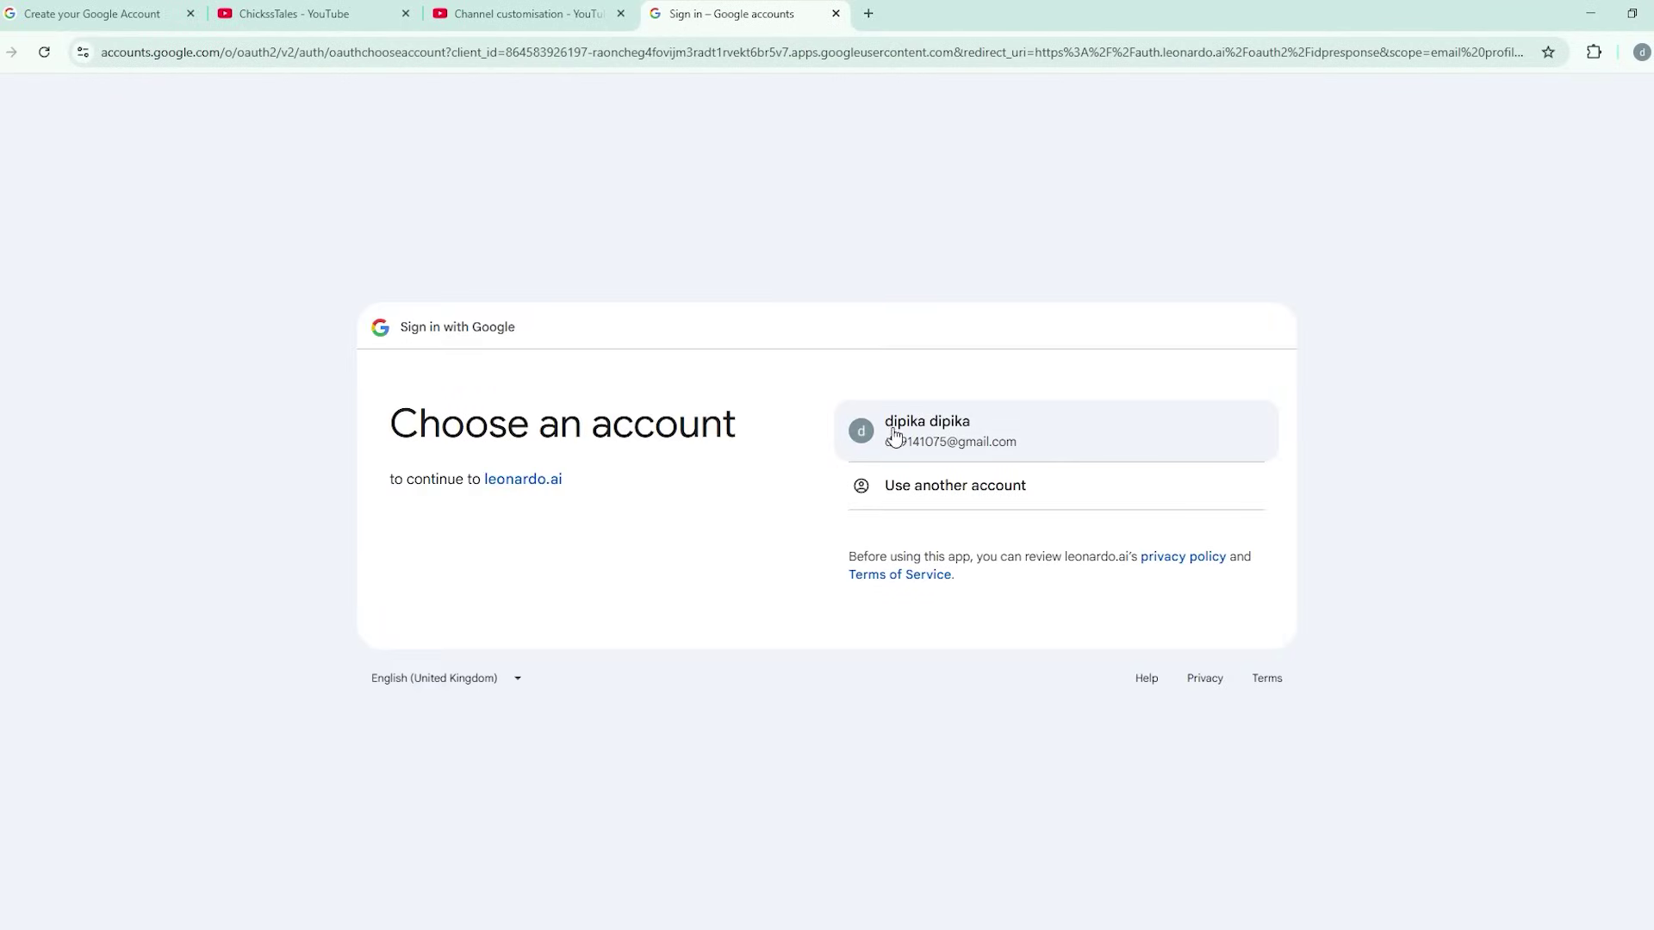
{"action": "left_click", "coordinate": [892, 432]}
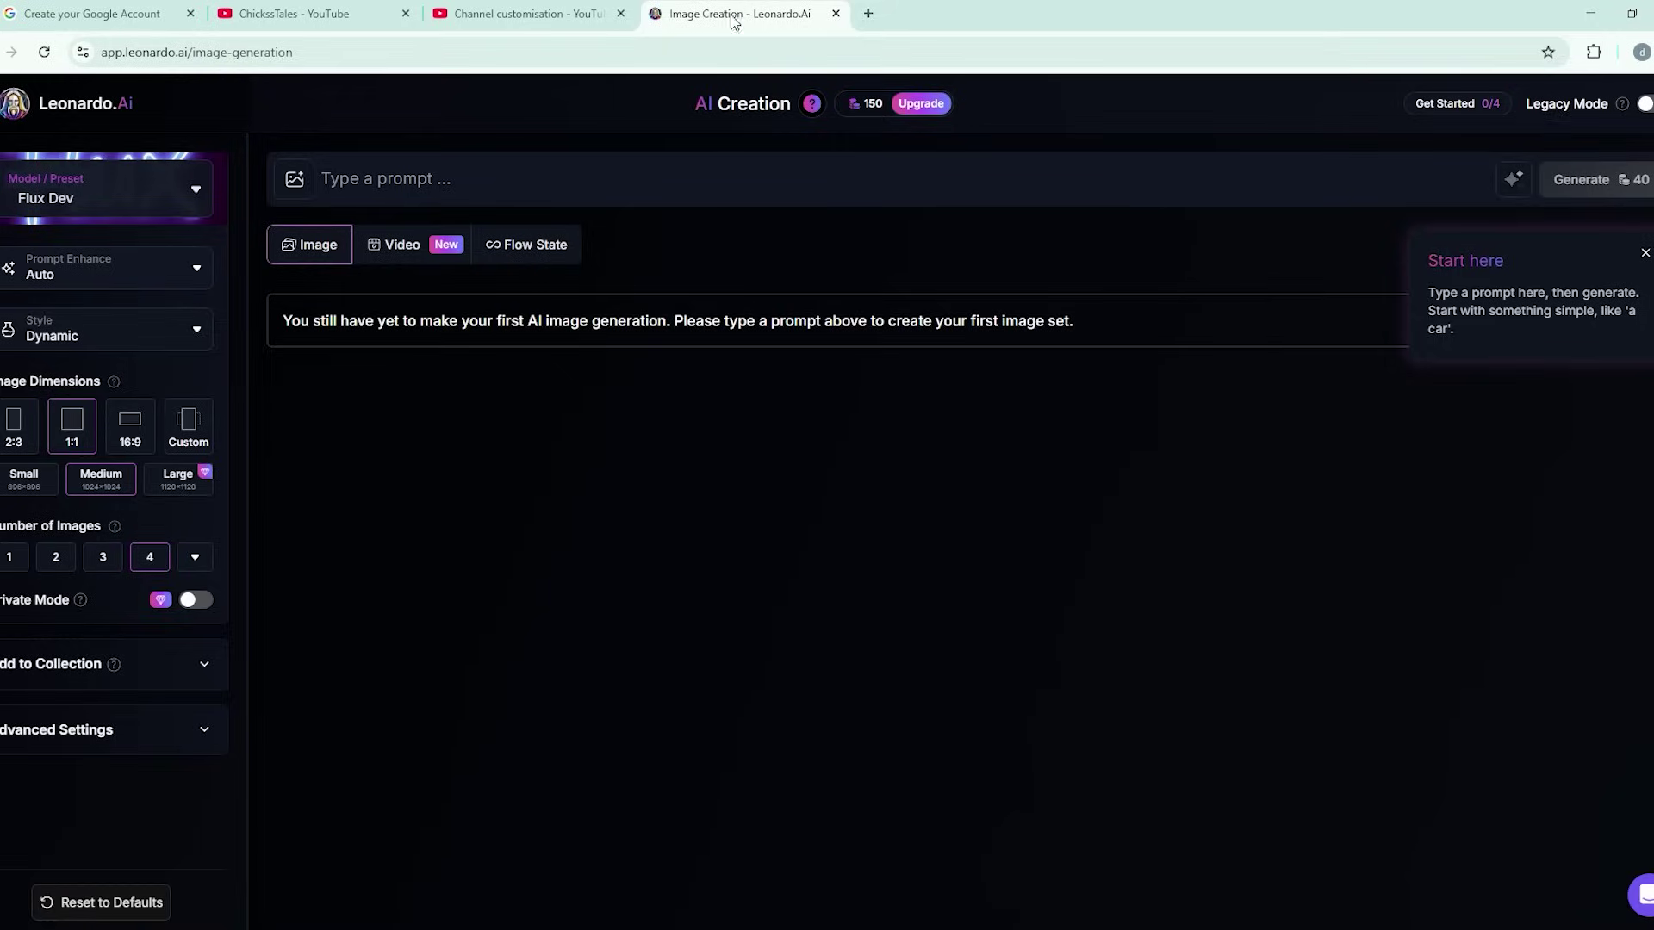
- Copy the Cute Motivational Chick Mascot prompt from ChatGPT's logo ideas and generate images with it in Leonardo.Ai
{"action": "key", "text": "alt+Tab"}
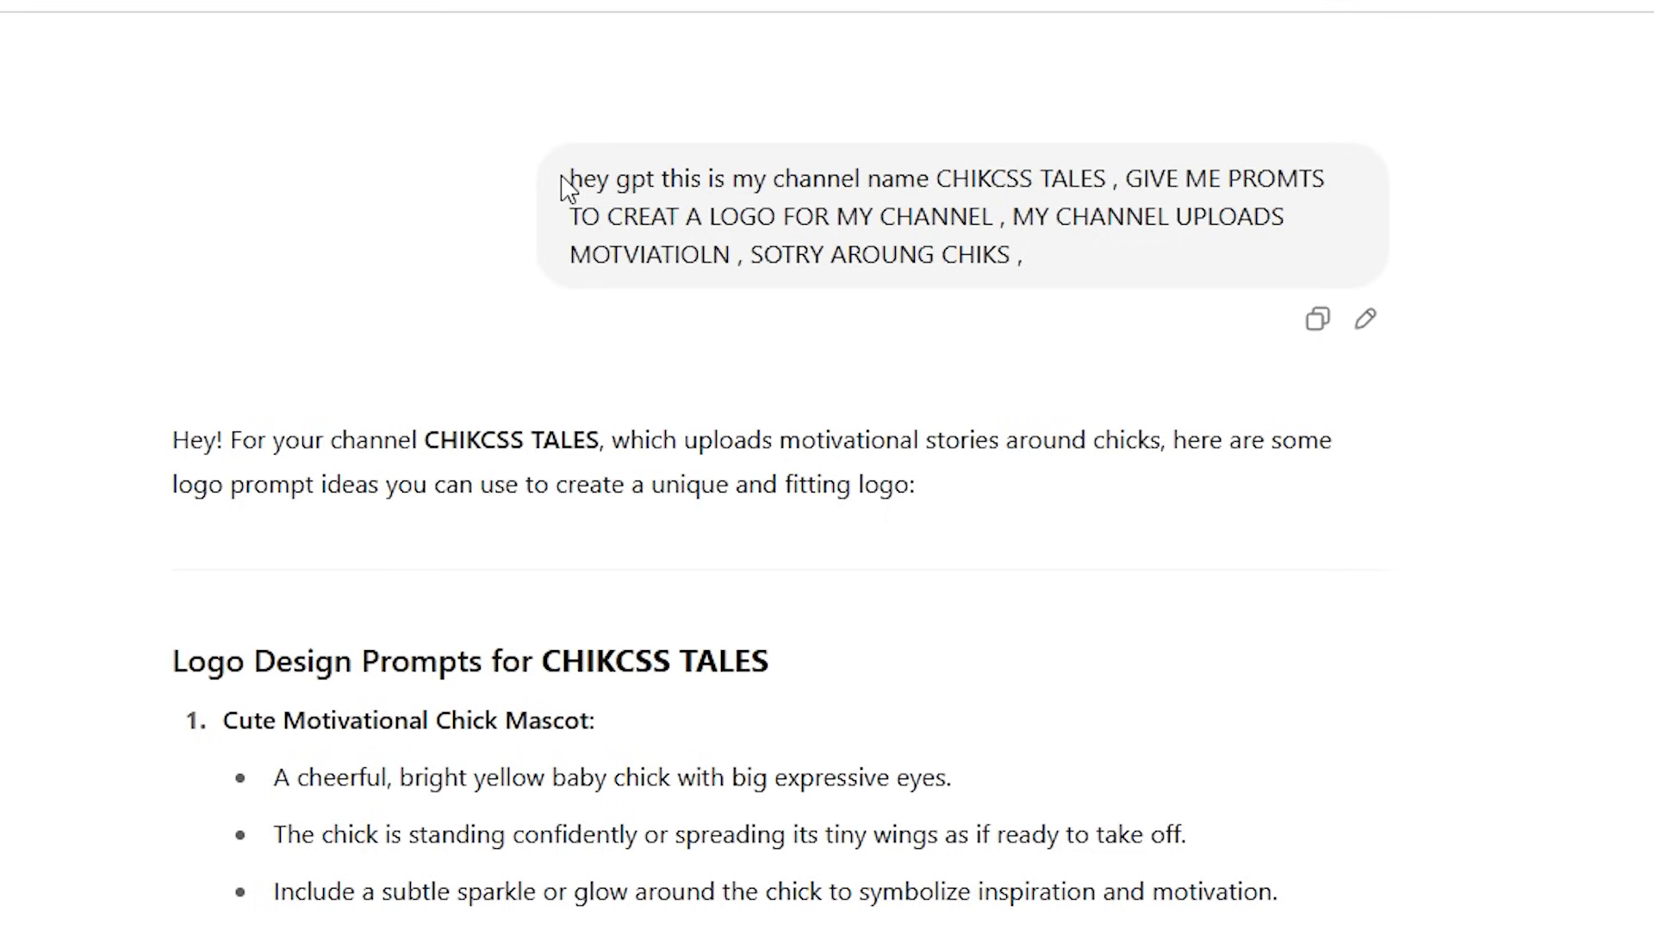
{"action": "left_click_drag", "start_coordinate": [713, 196], "coordinate": [1276, 242]}
{"action": "left_click_drag", "start_coordinate": [571, 183], "coordinate": [1255, 272]}
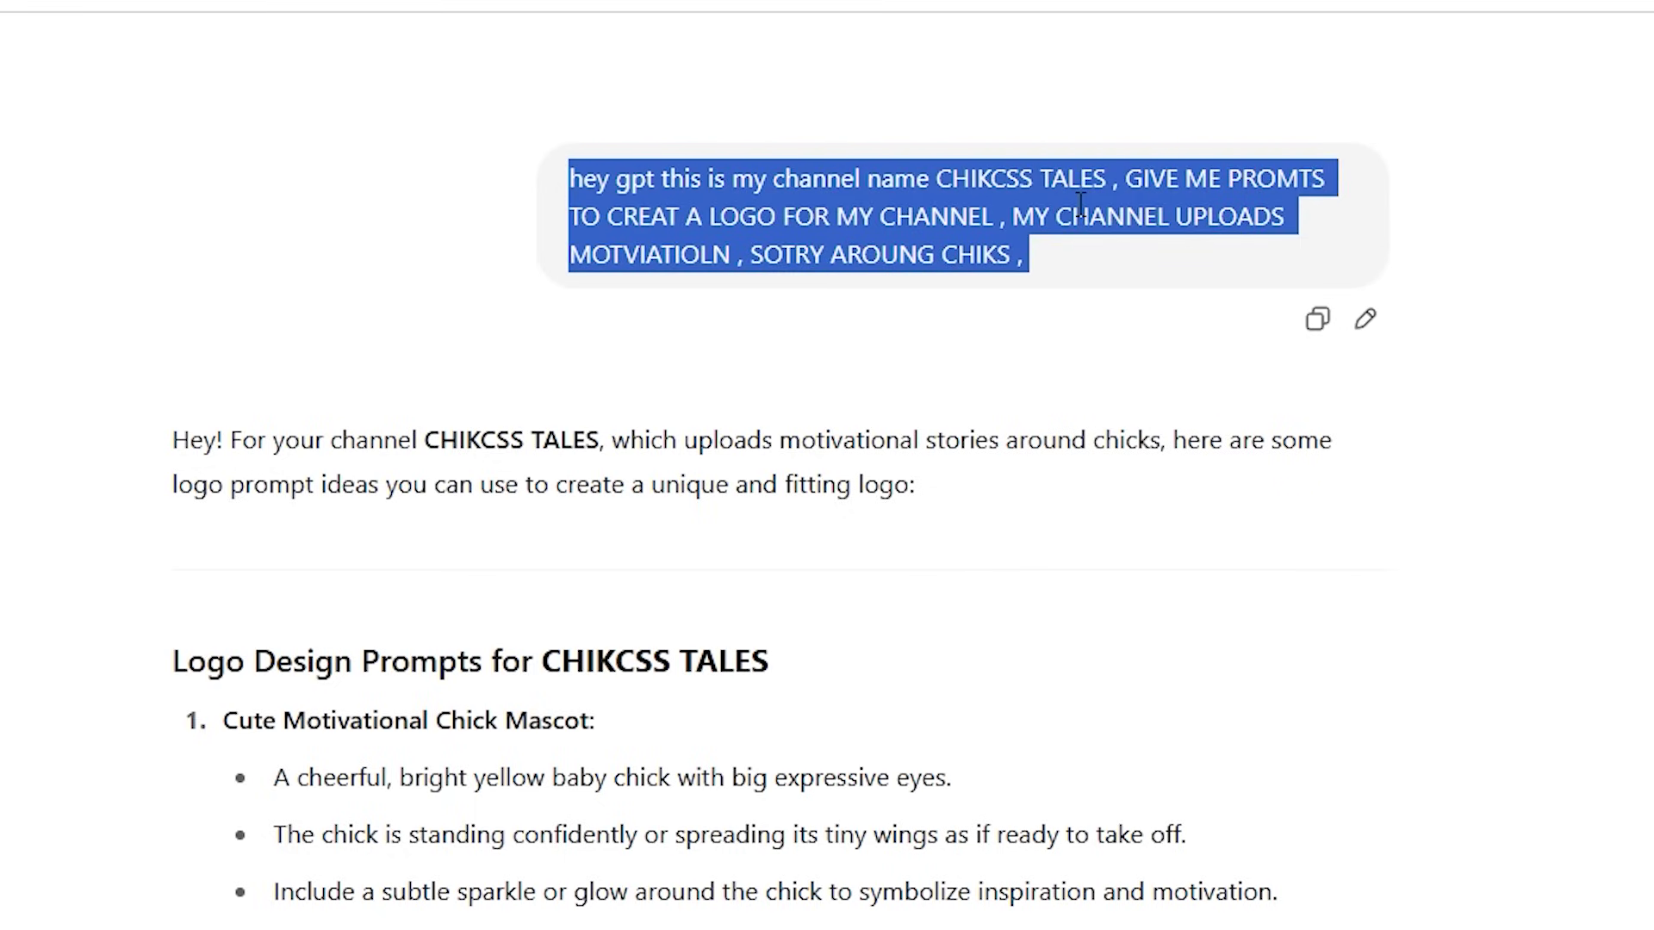
{"action": "left_click_drag", "start_coordinate": [223, 720], "coordinate": [1098, 929]}
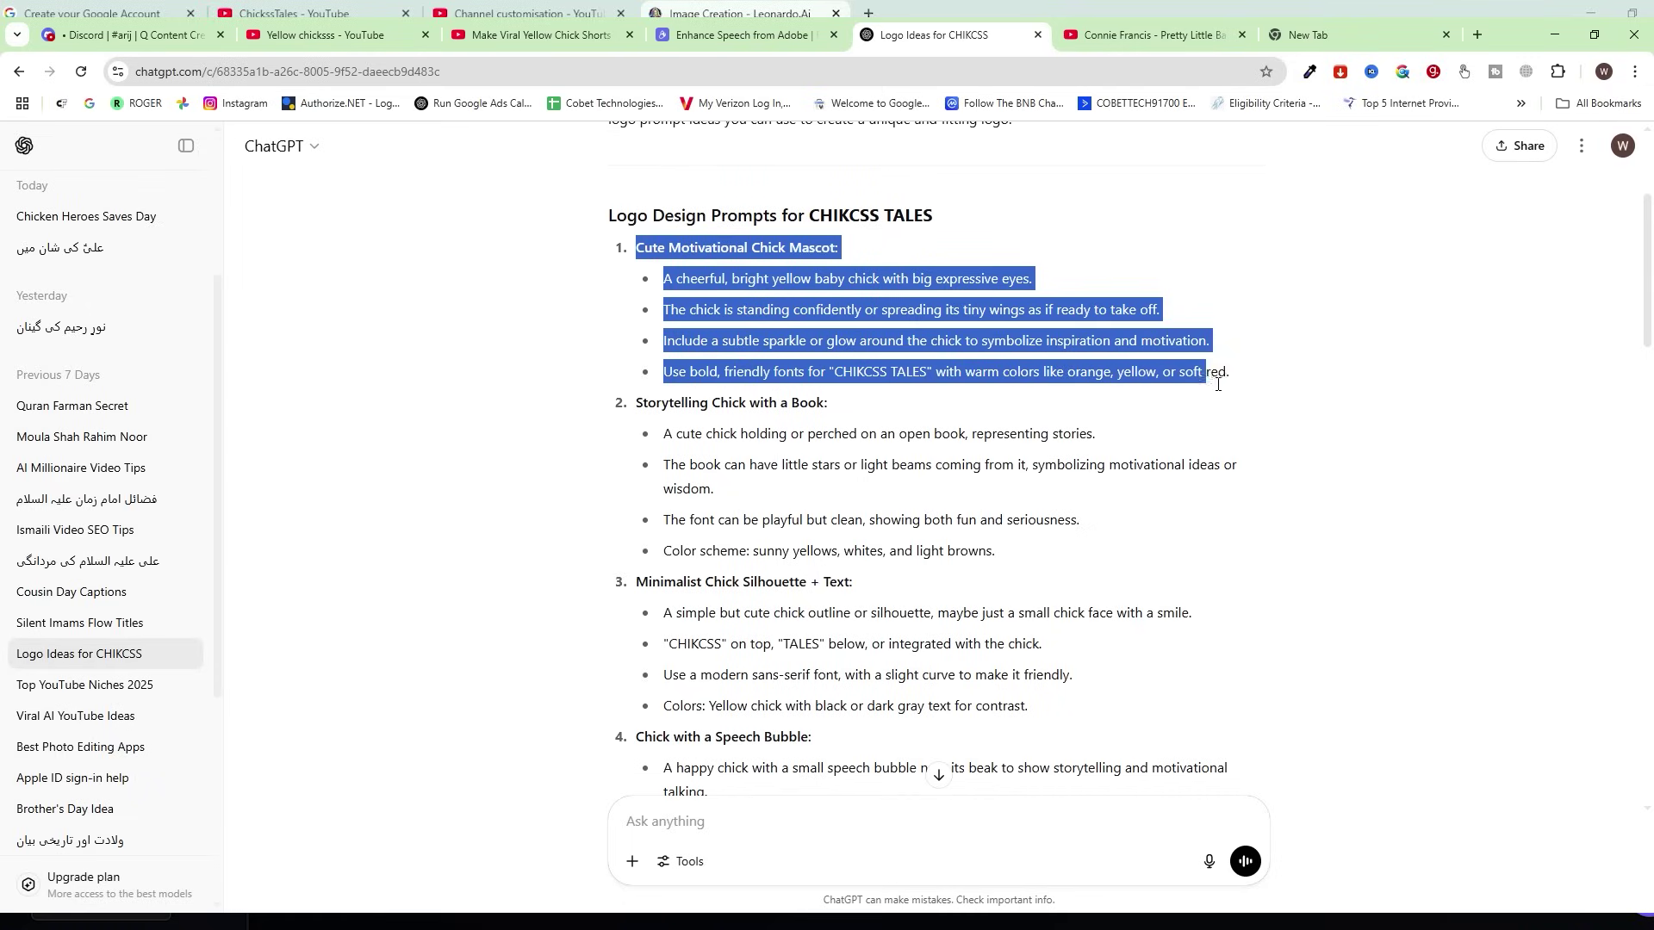
{"action": "key", "text": "alt+Tab"}
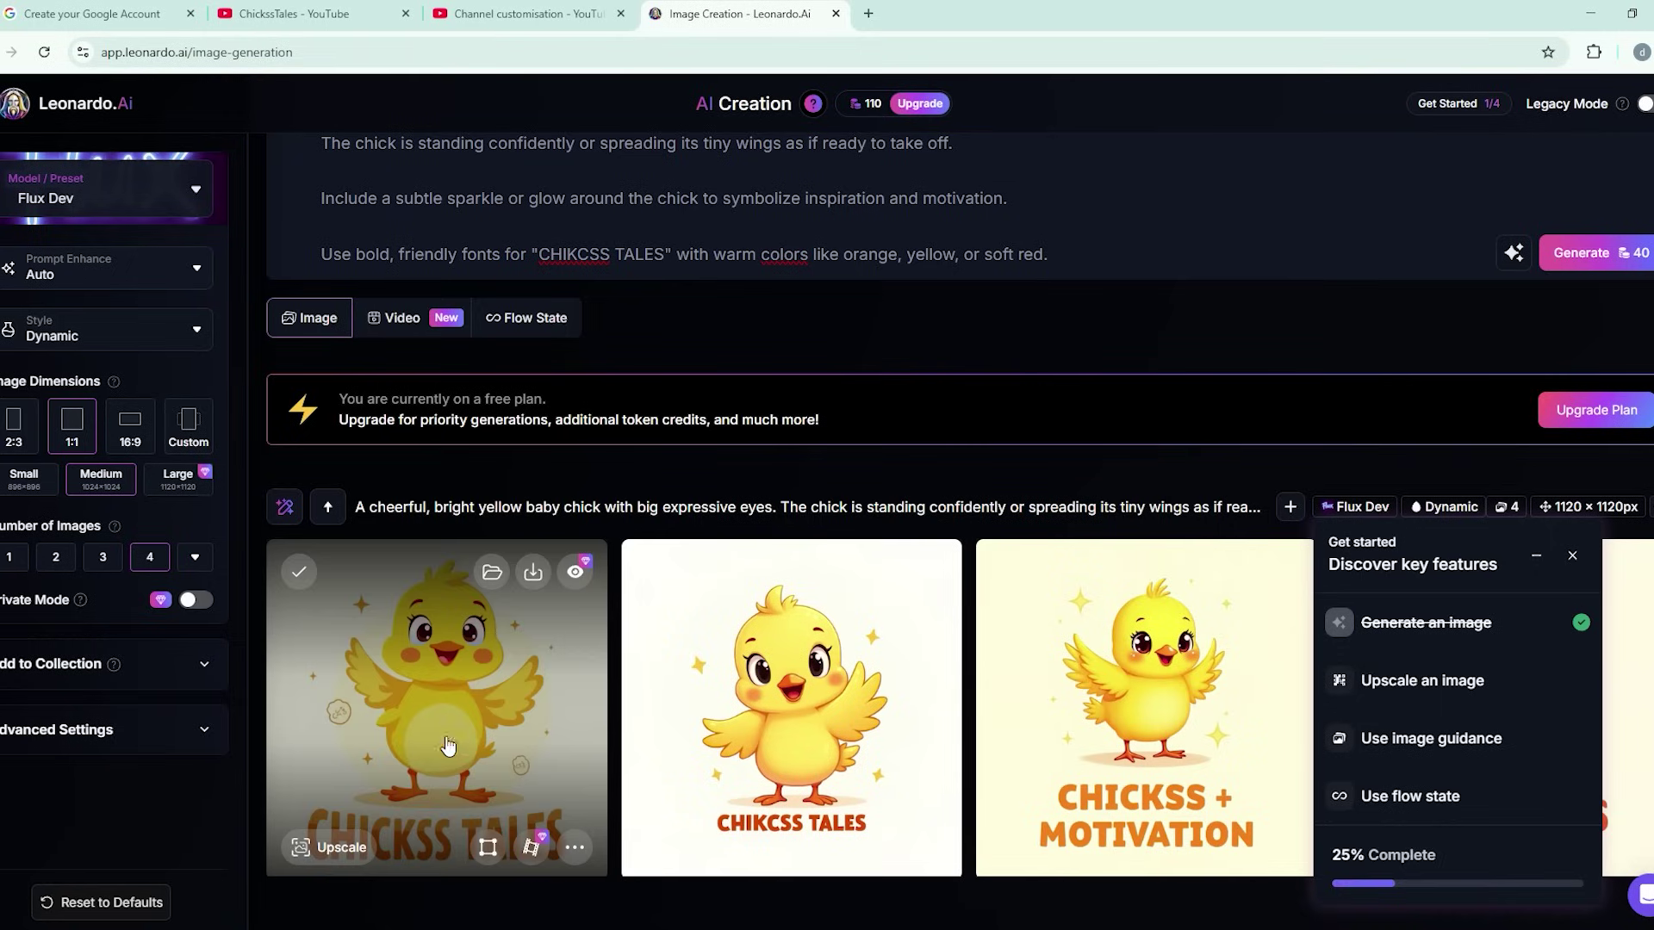
- Download the first generated chick logo and upload it as the channel's profile picture in YouTube Studio
{"action": "left_click", "coordinate": [541, 577]}
{"action": "left_click", "coordinate": [476, 7]}
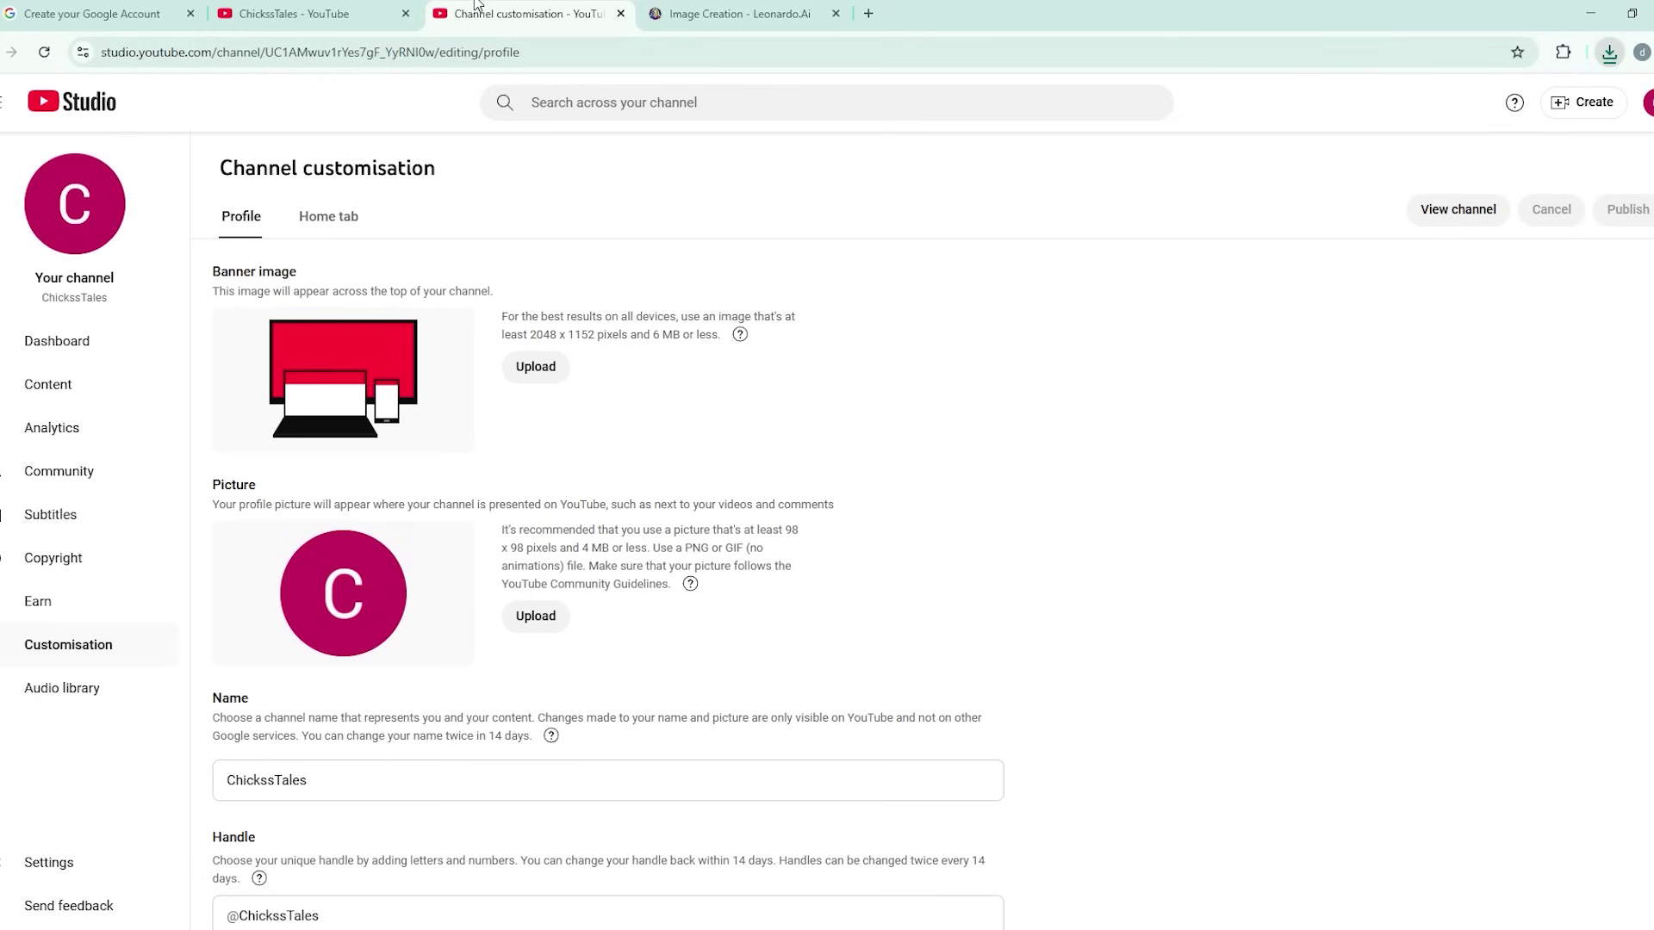
{"action": "left_click", "coordinate": [536, 617]}
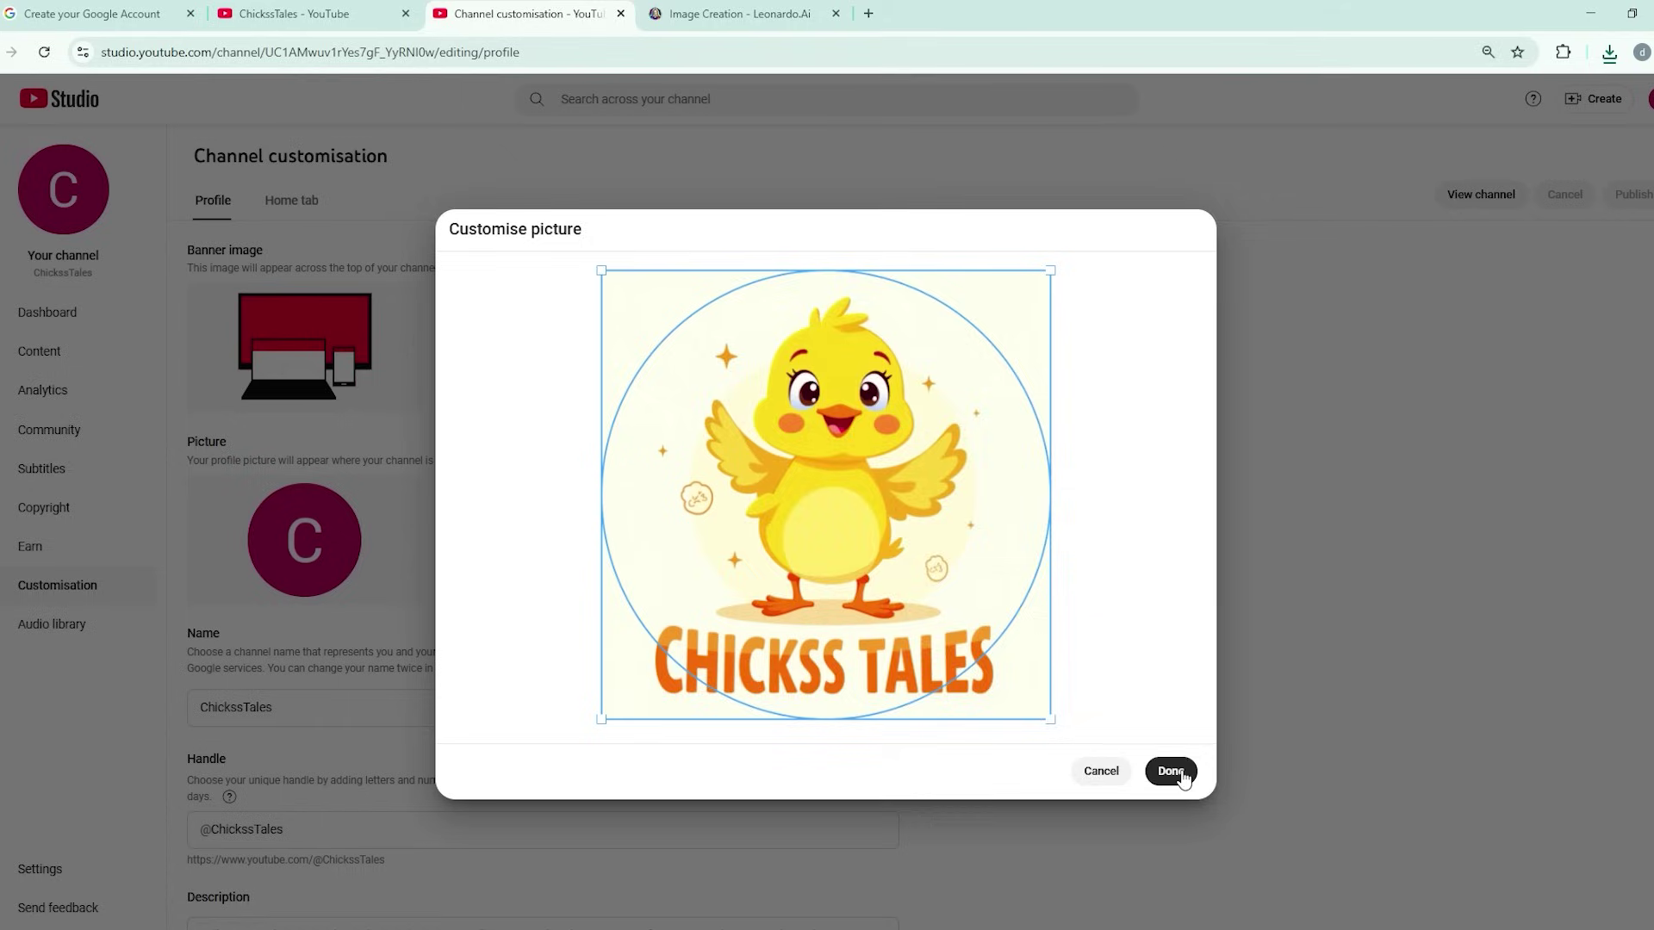
{"action": "left_click", "coordinate": [1182, 773]}
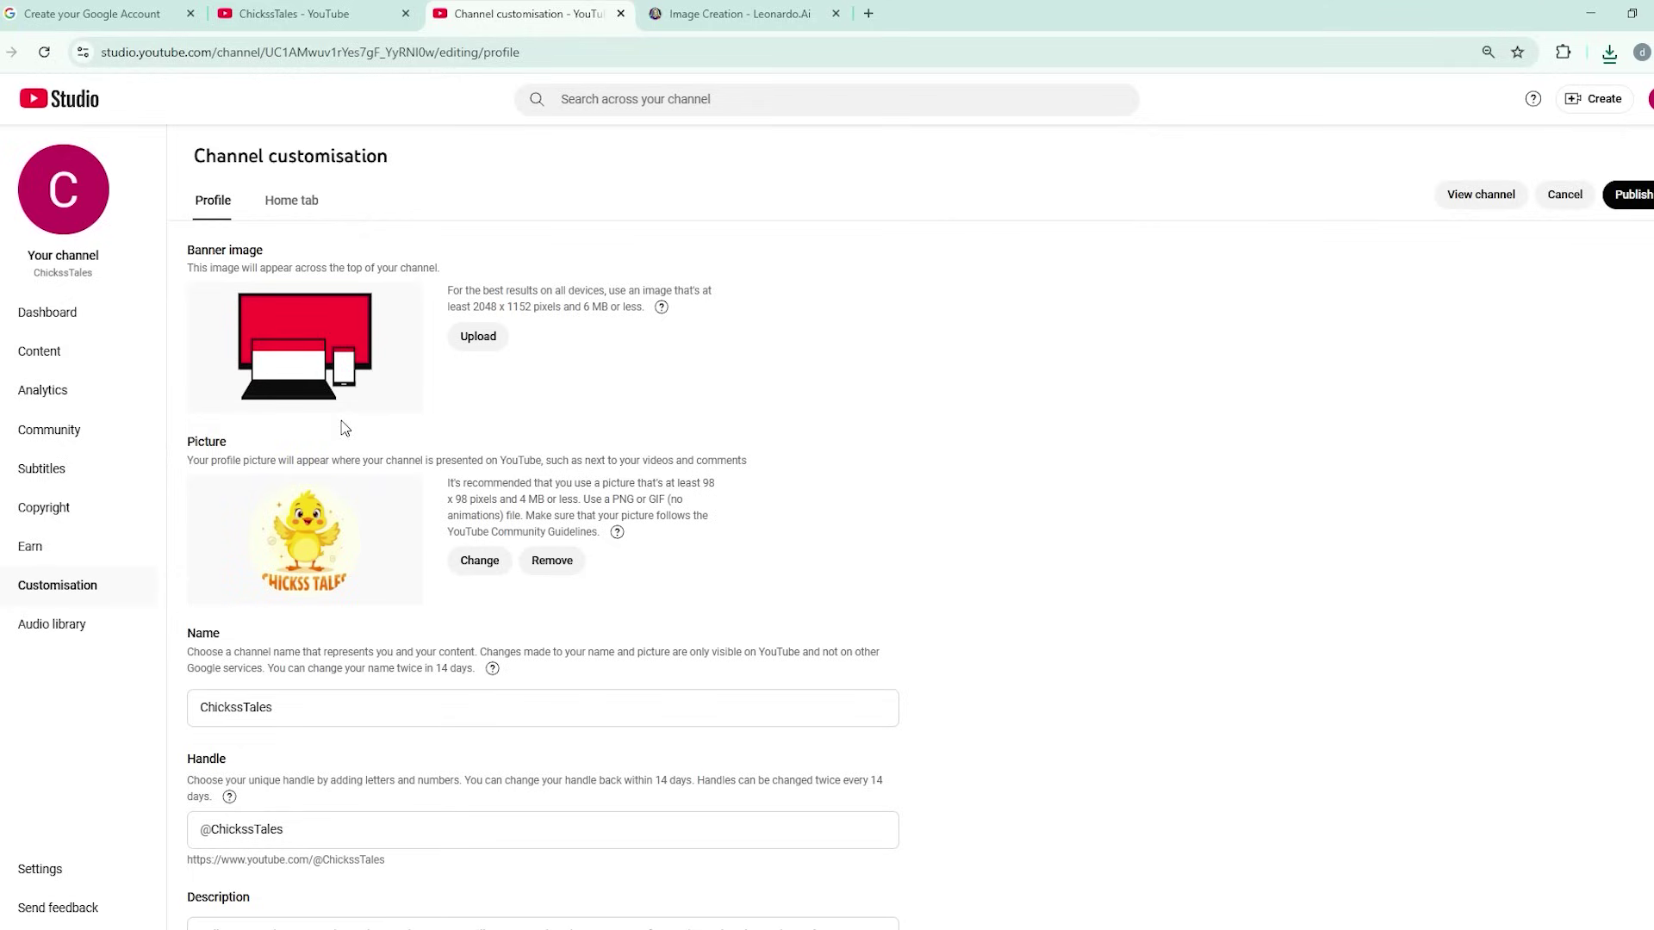
- Open Canva in a new browser tab and search its templates for "youtube channel banner"
{"action": "key", "text": "ctrl+t"}
{"action": "type", "text": "canva"}
{"action": "key", "text": "Return"}
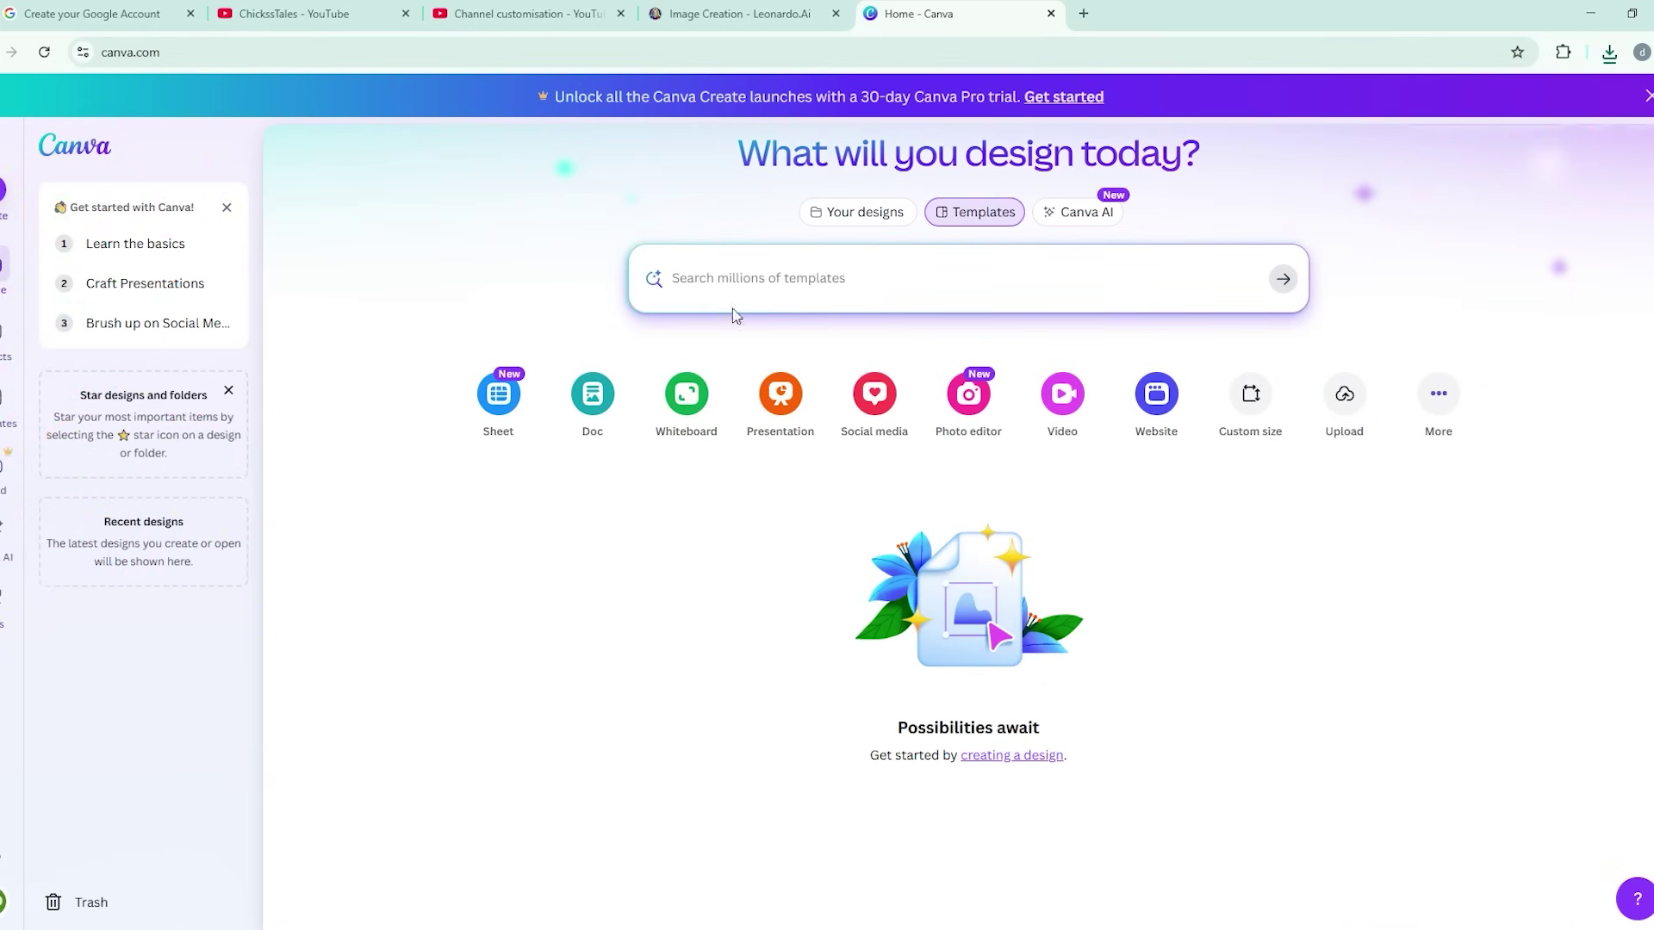
{"action": "left_click", "coordinate": [816, 277]}
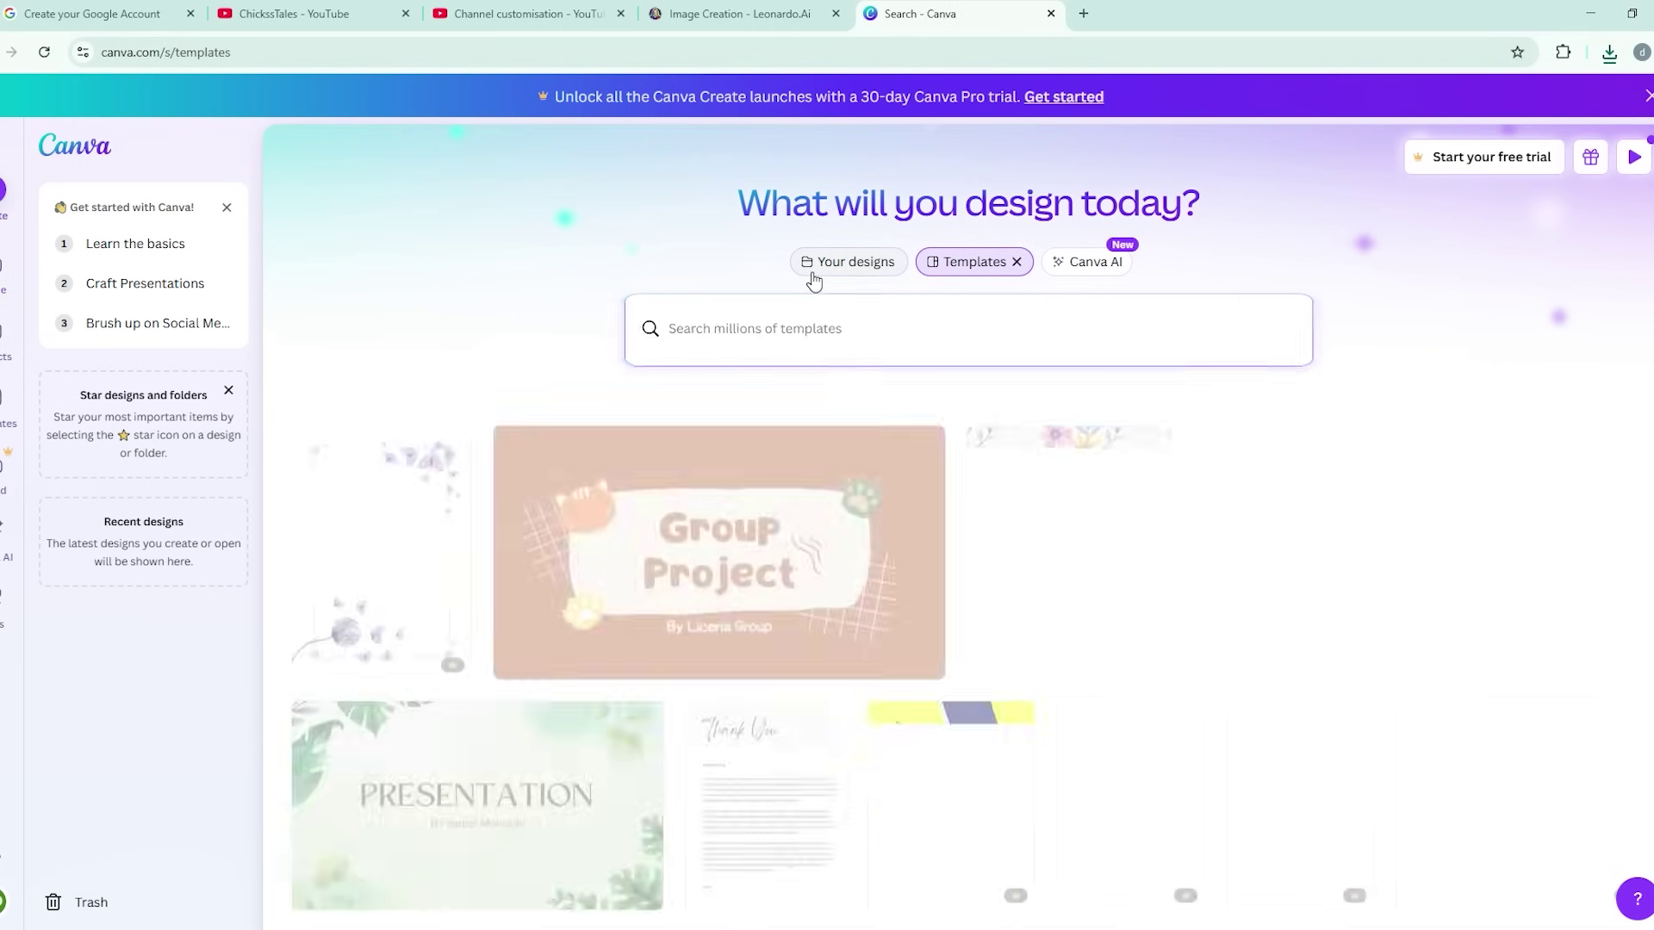
{"action": "type", "text": "youtube channel banner"}
{"action": "key", "text": "Return"}
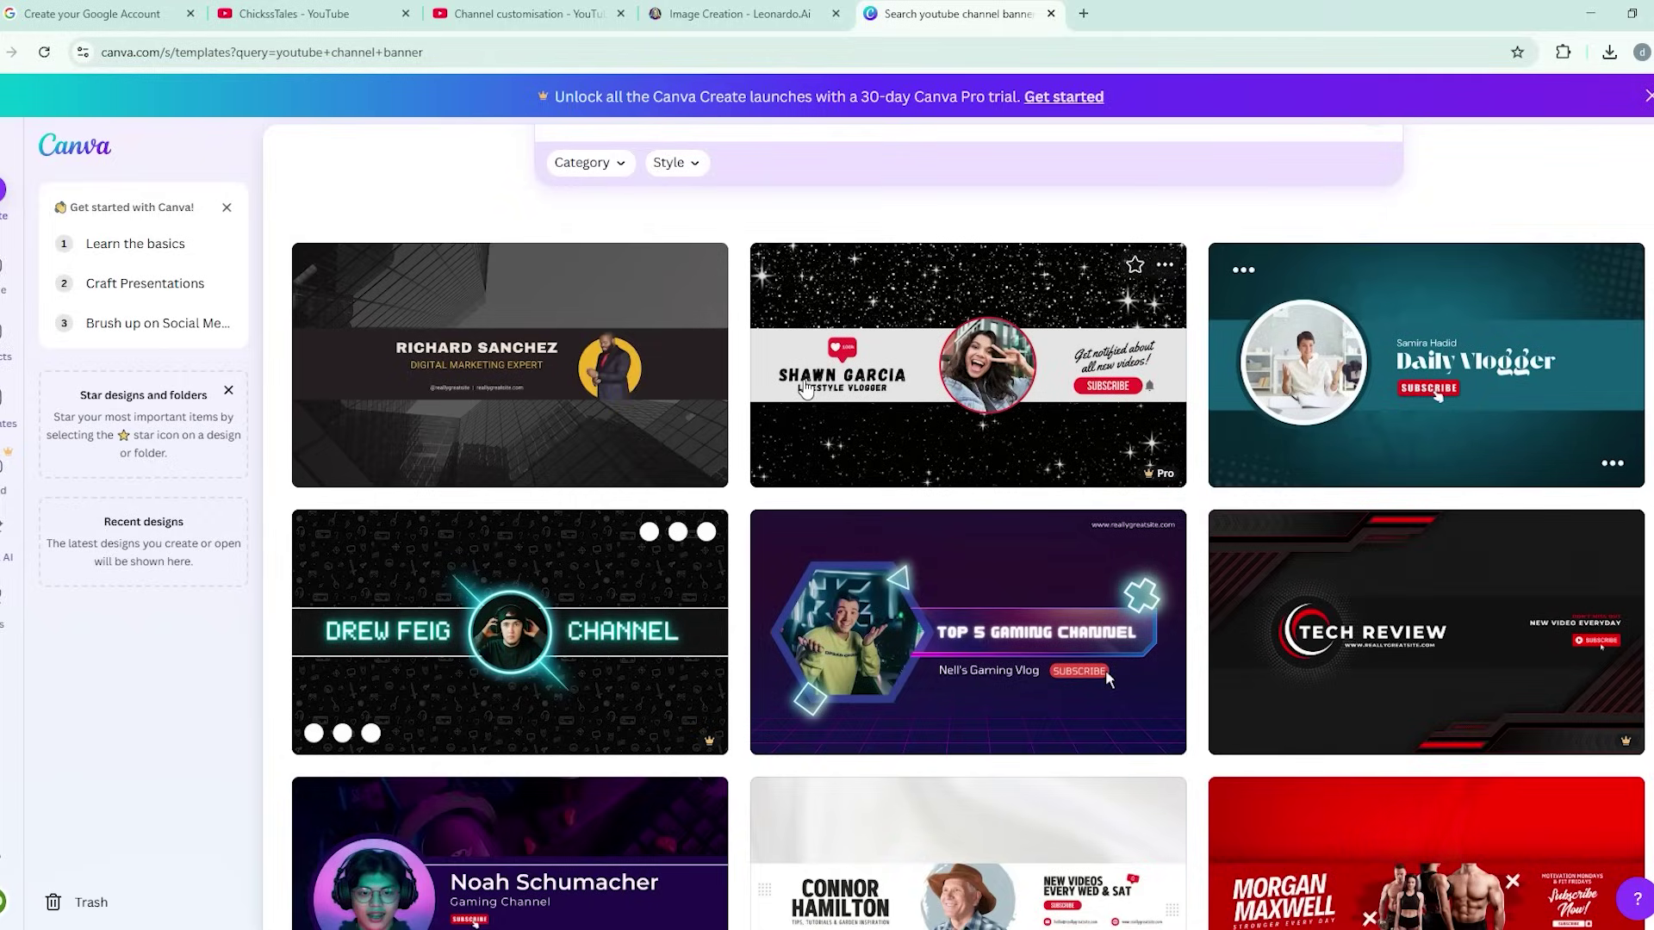
- Open the Blue and White Simple Daily Vlogger YouTube Banner template for editing and upload the chick logo to Canva
{"action": "scroll", "coordinate": [805, 389], "scroll_direction": "down", "scroll_amount": 2}
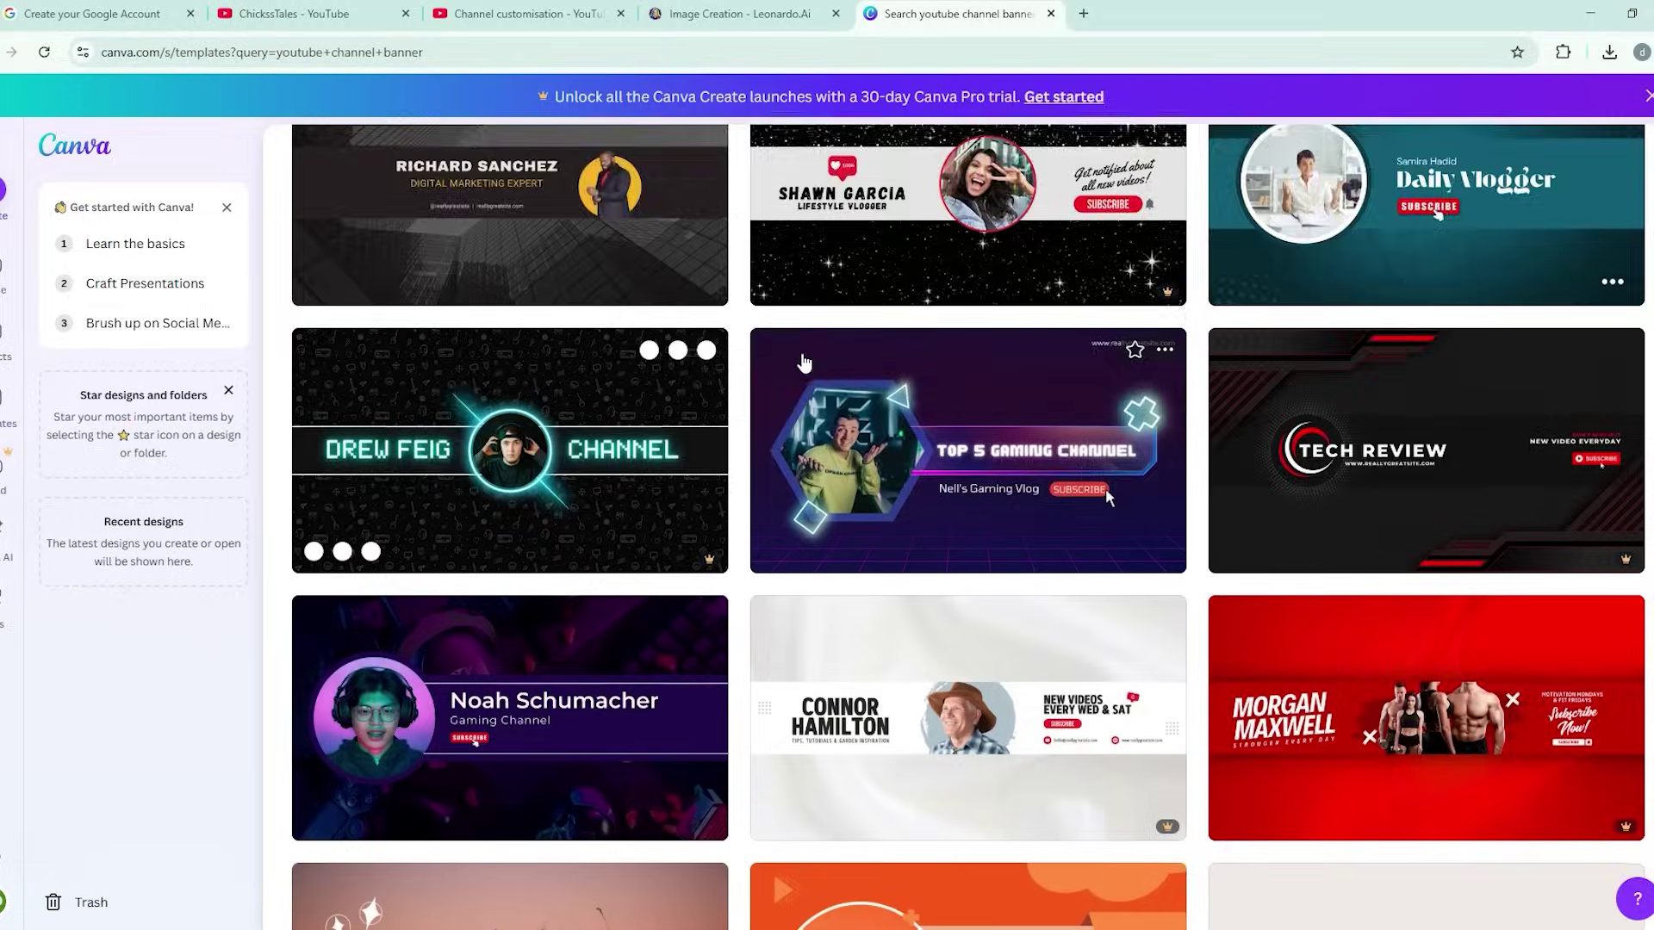
{"action": "scroll", "coordinate": [806, 362], "scroll_direction": "up", "scroll_amount": 2}
{"action": "left_click", "coordinate": [1335, 488]}
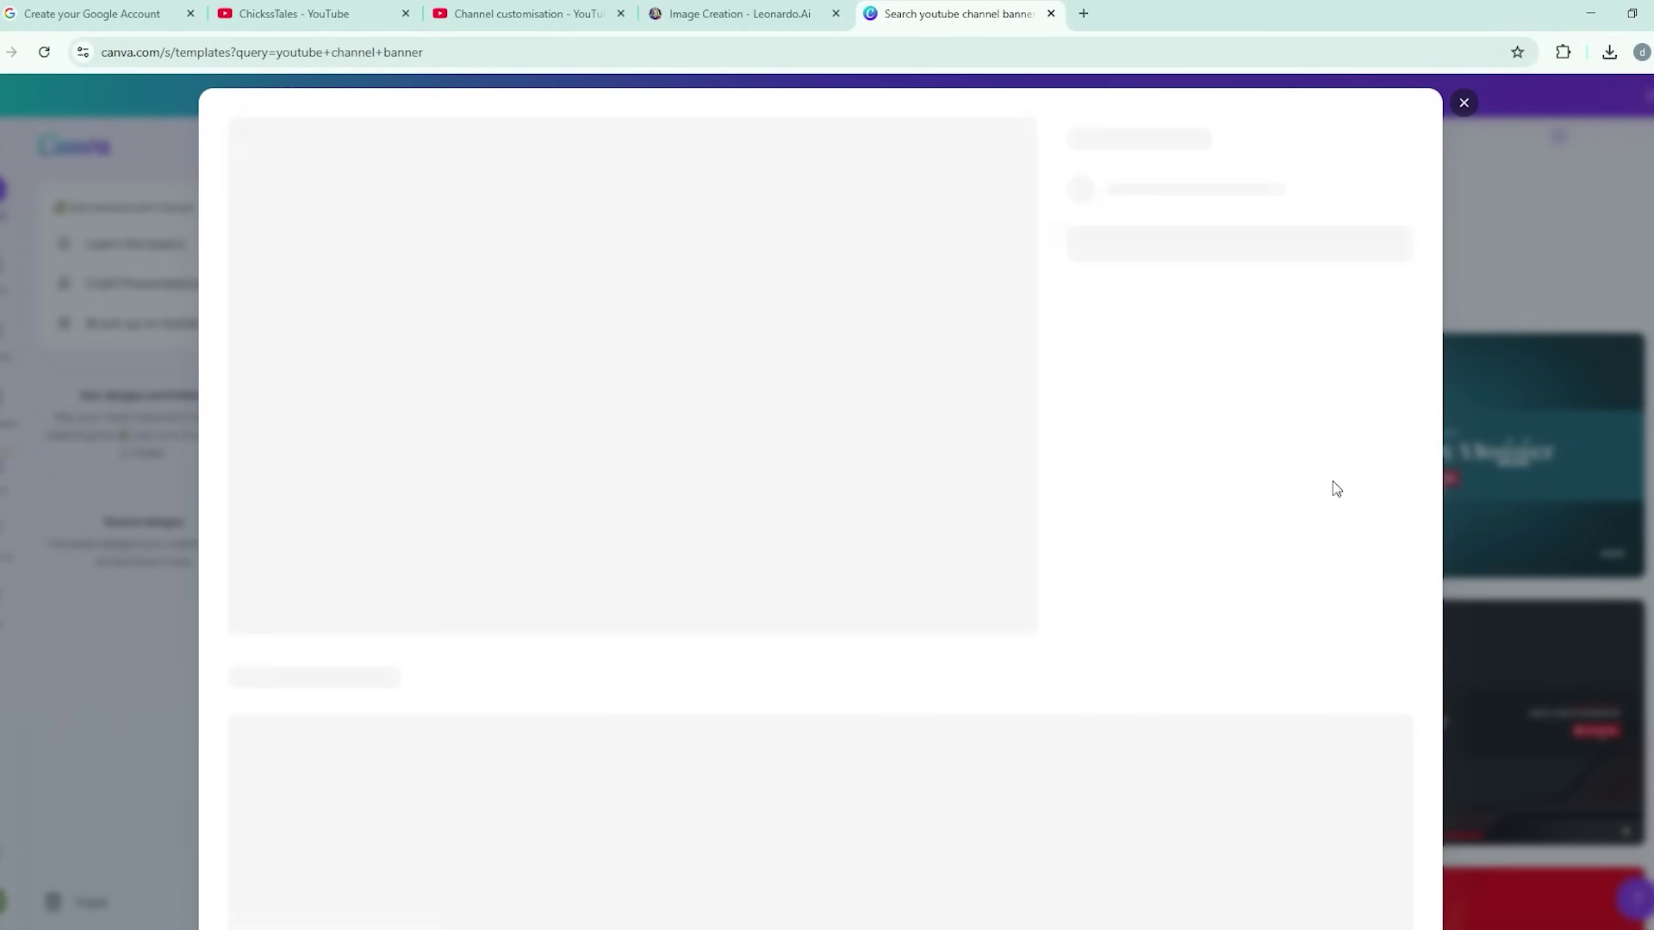
{"action": "left_click", "coordinate": [1145, 315]}
{"action": "left_click", "coordinate": [2, 423]}
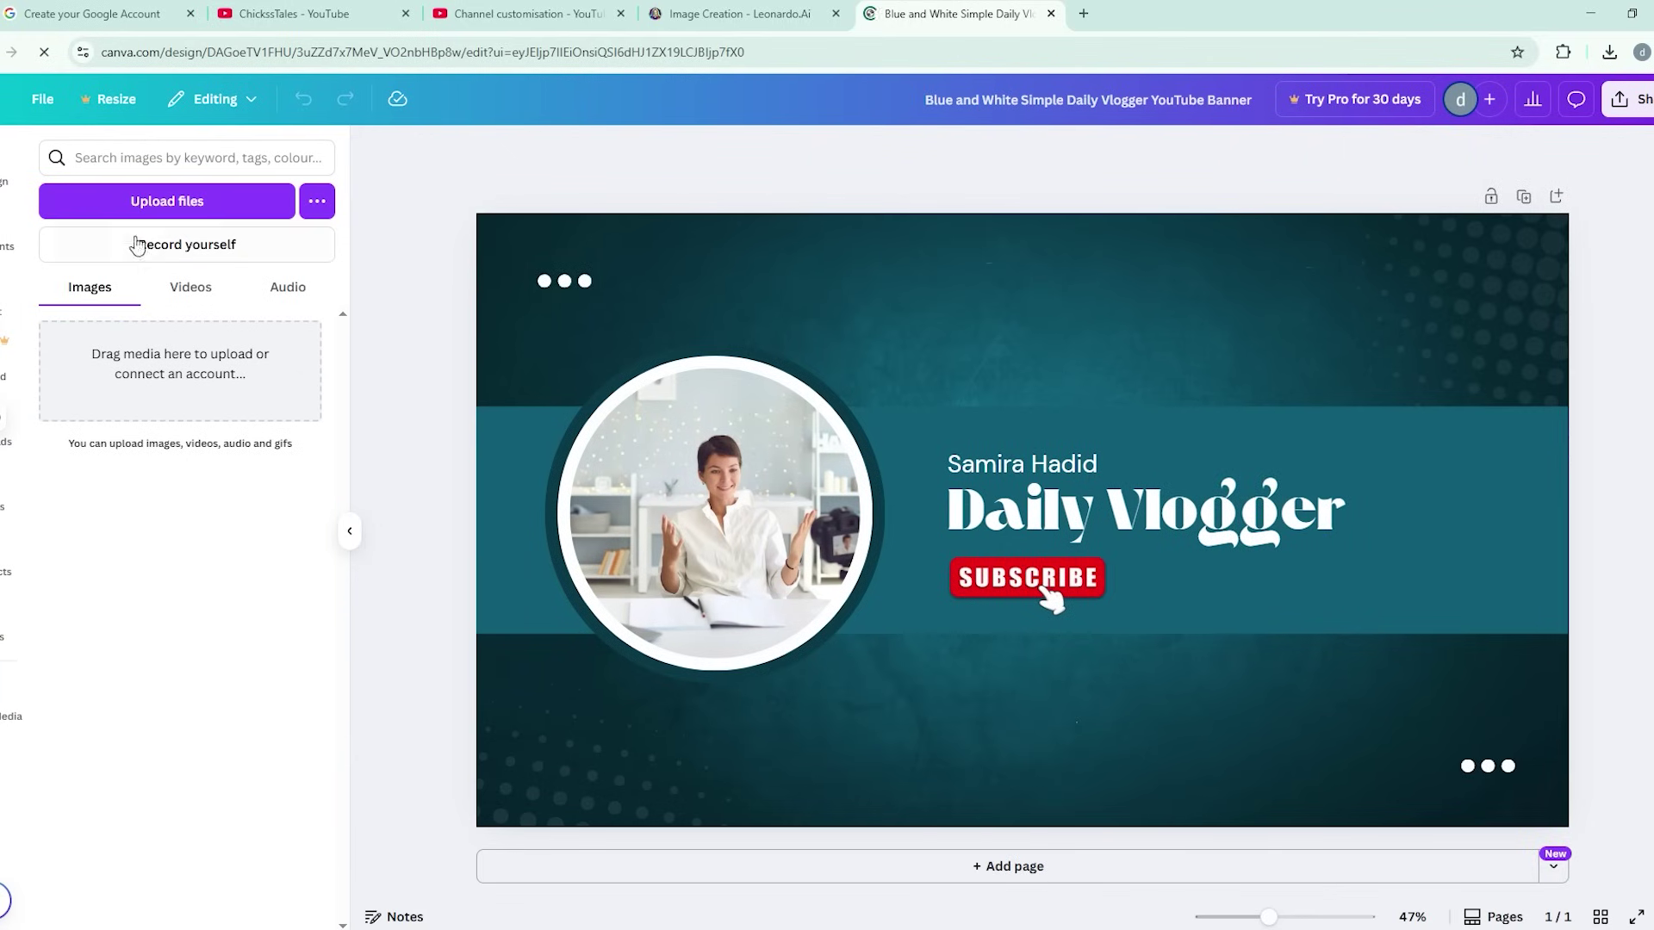
- Change the Daily Vlogger heading to ChickssTales and replace the circular portrait photo with the uploaded chick logo
{"action": "double_click", "coordinate": [1134, 513]}
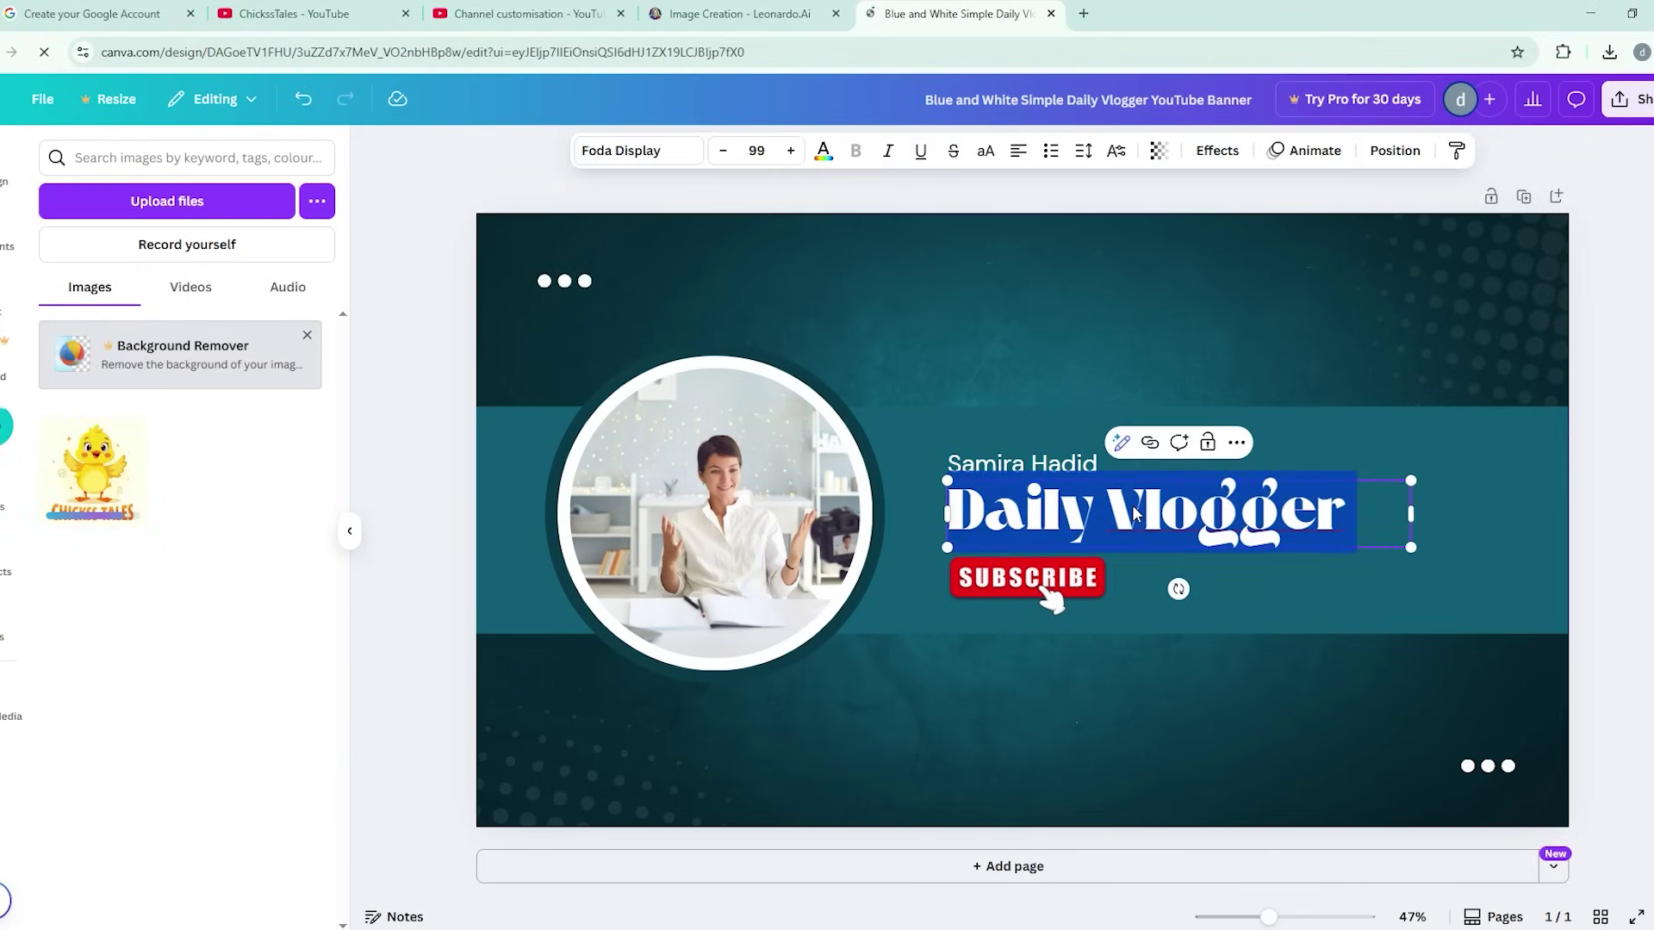
{"action": "type", "text": "ChickssTales"}
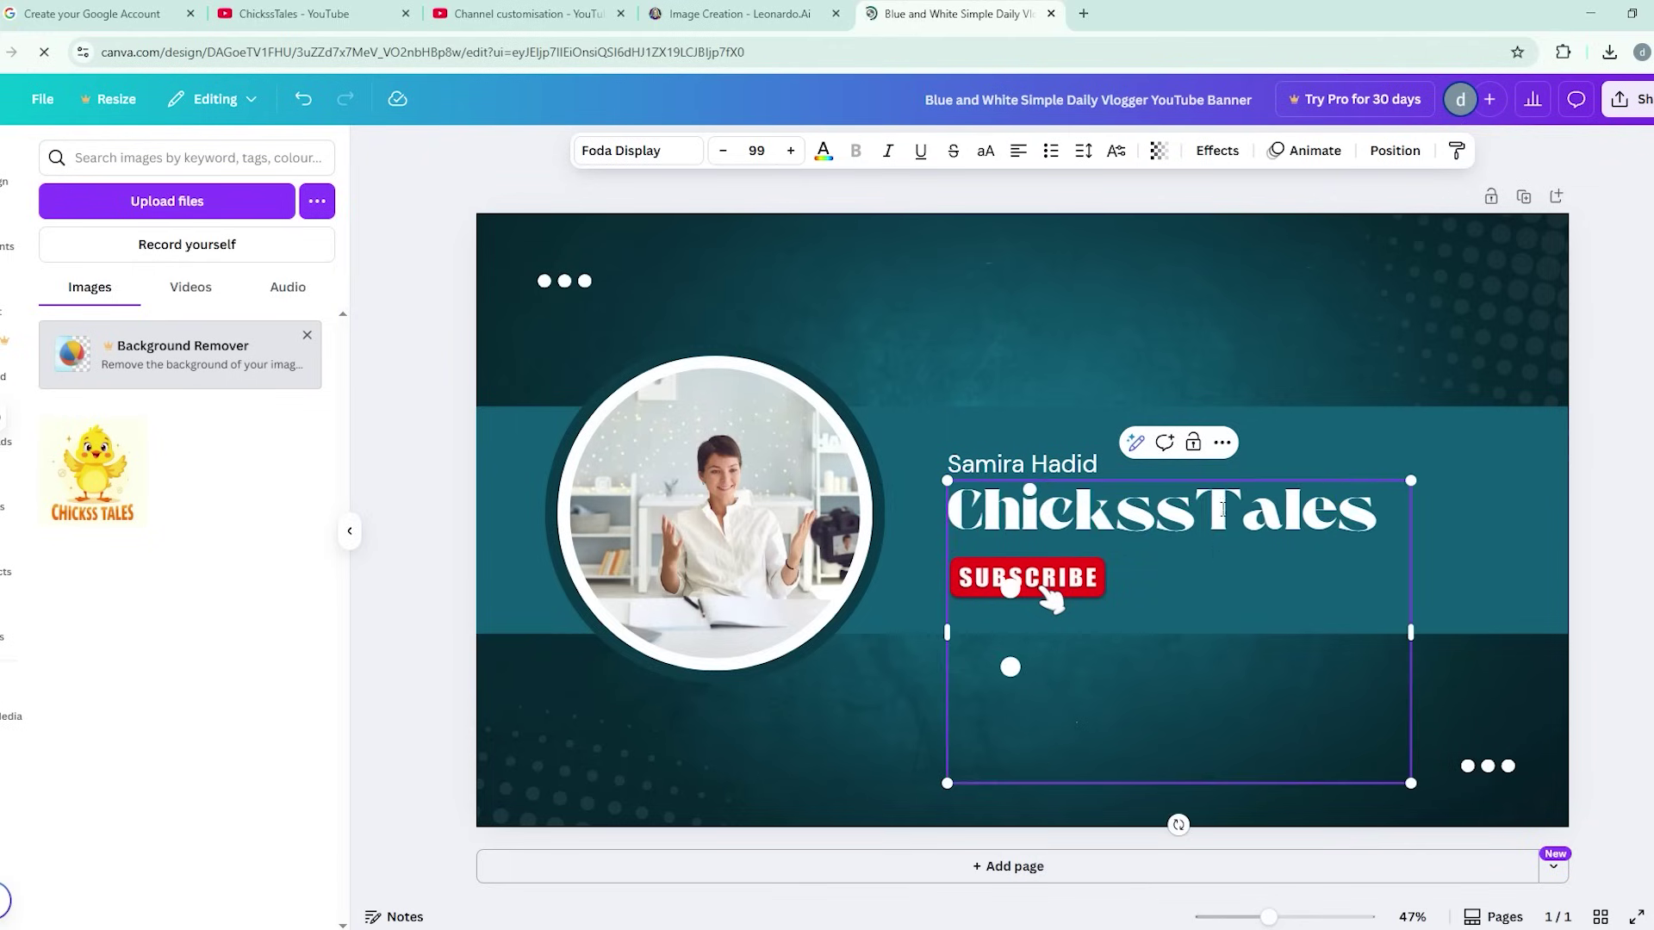
{"action": "left_click", "coordinate": [672, 457]}
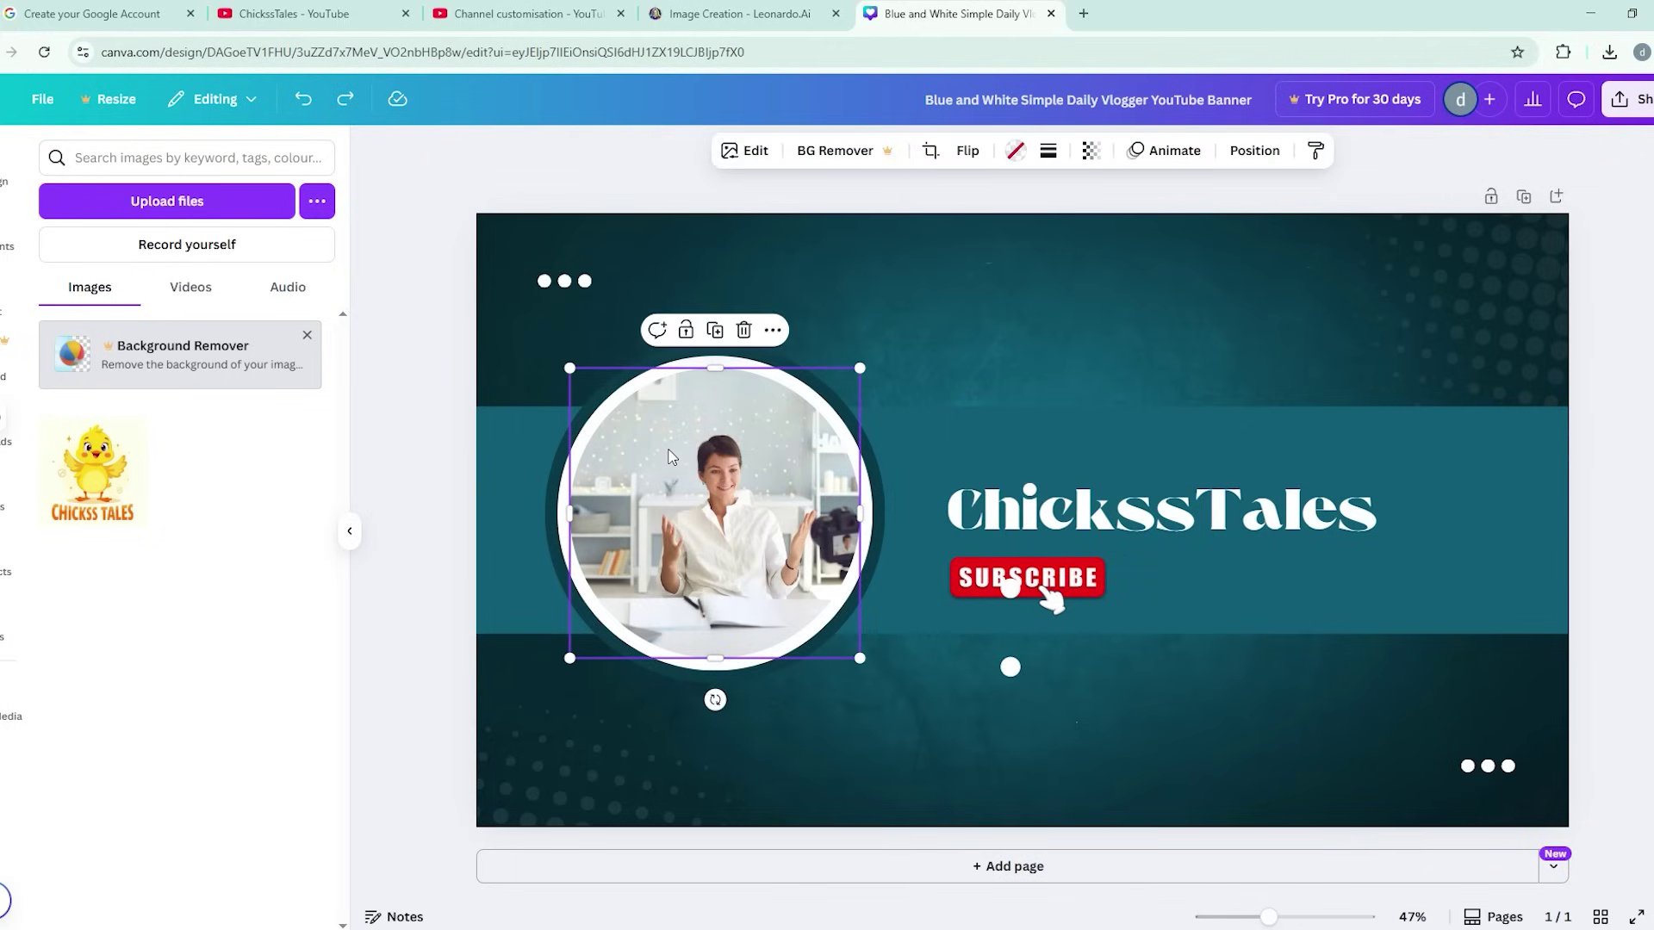
{"action": "key", "text": "Delete"}
{"action": "left_click_drag", "start_coordinate": [108, 499], "coordinate": [741, 569]}
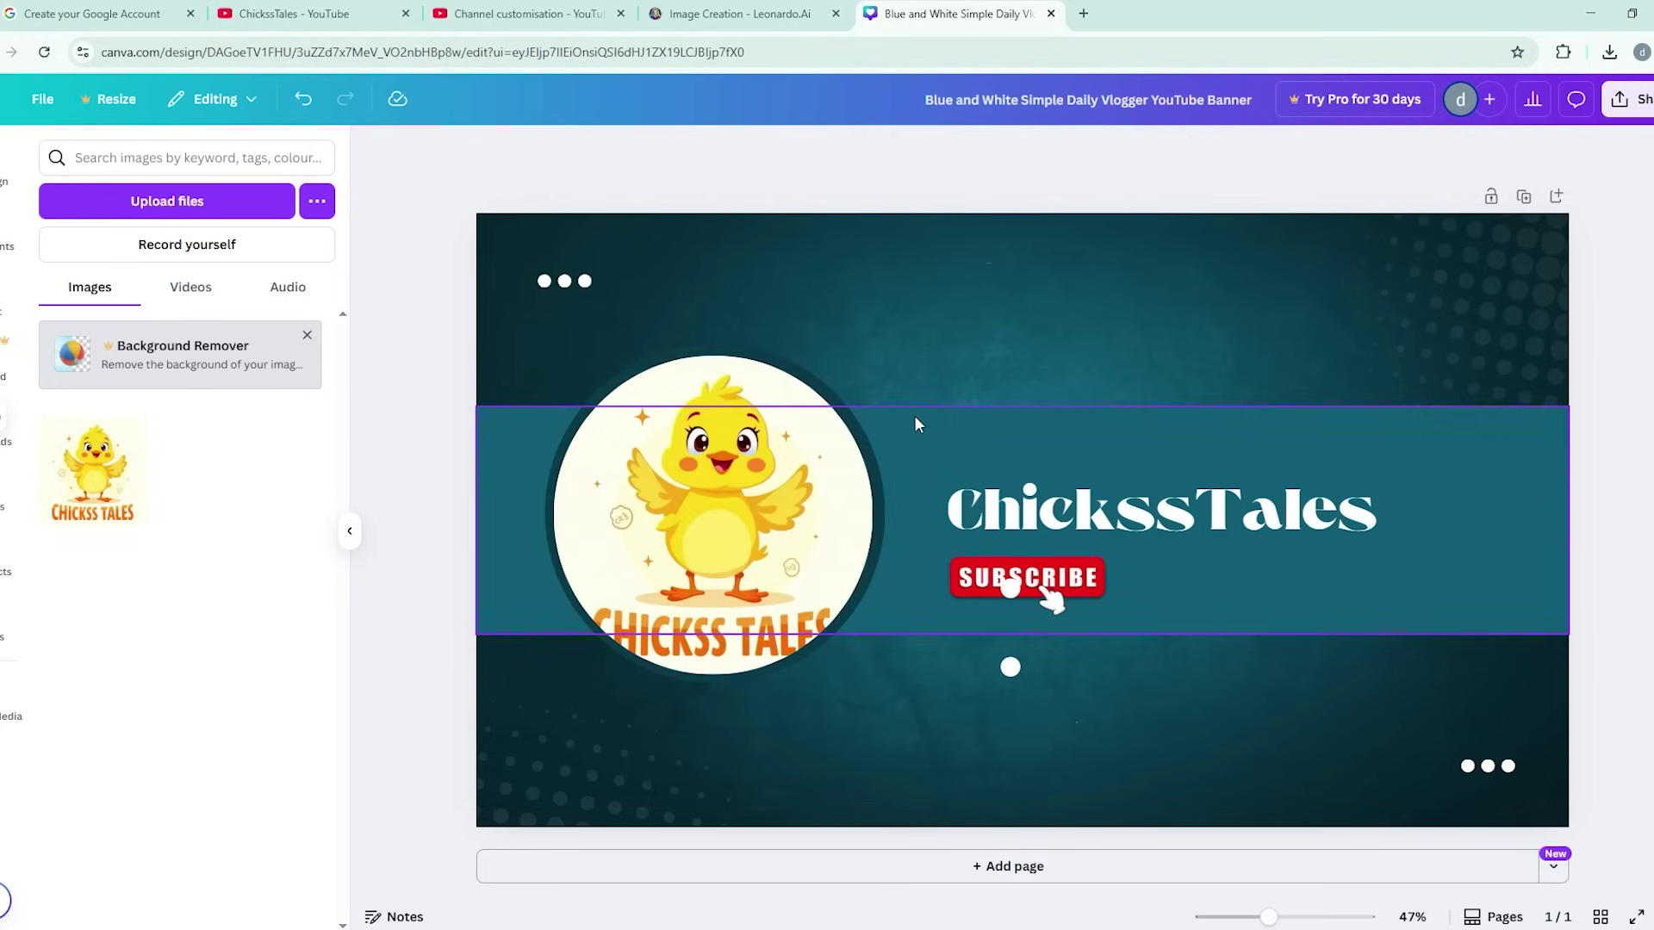
- Recolour the horizontal band behind the heading with the yellow from the chick logo's photo colours
{"action": "left_click", "coordinate": [1383, 487]}
{"action": "left_click", "coordinate": [1383, 487]}
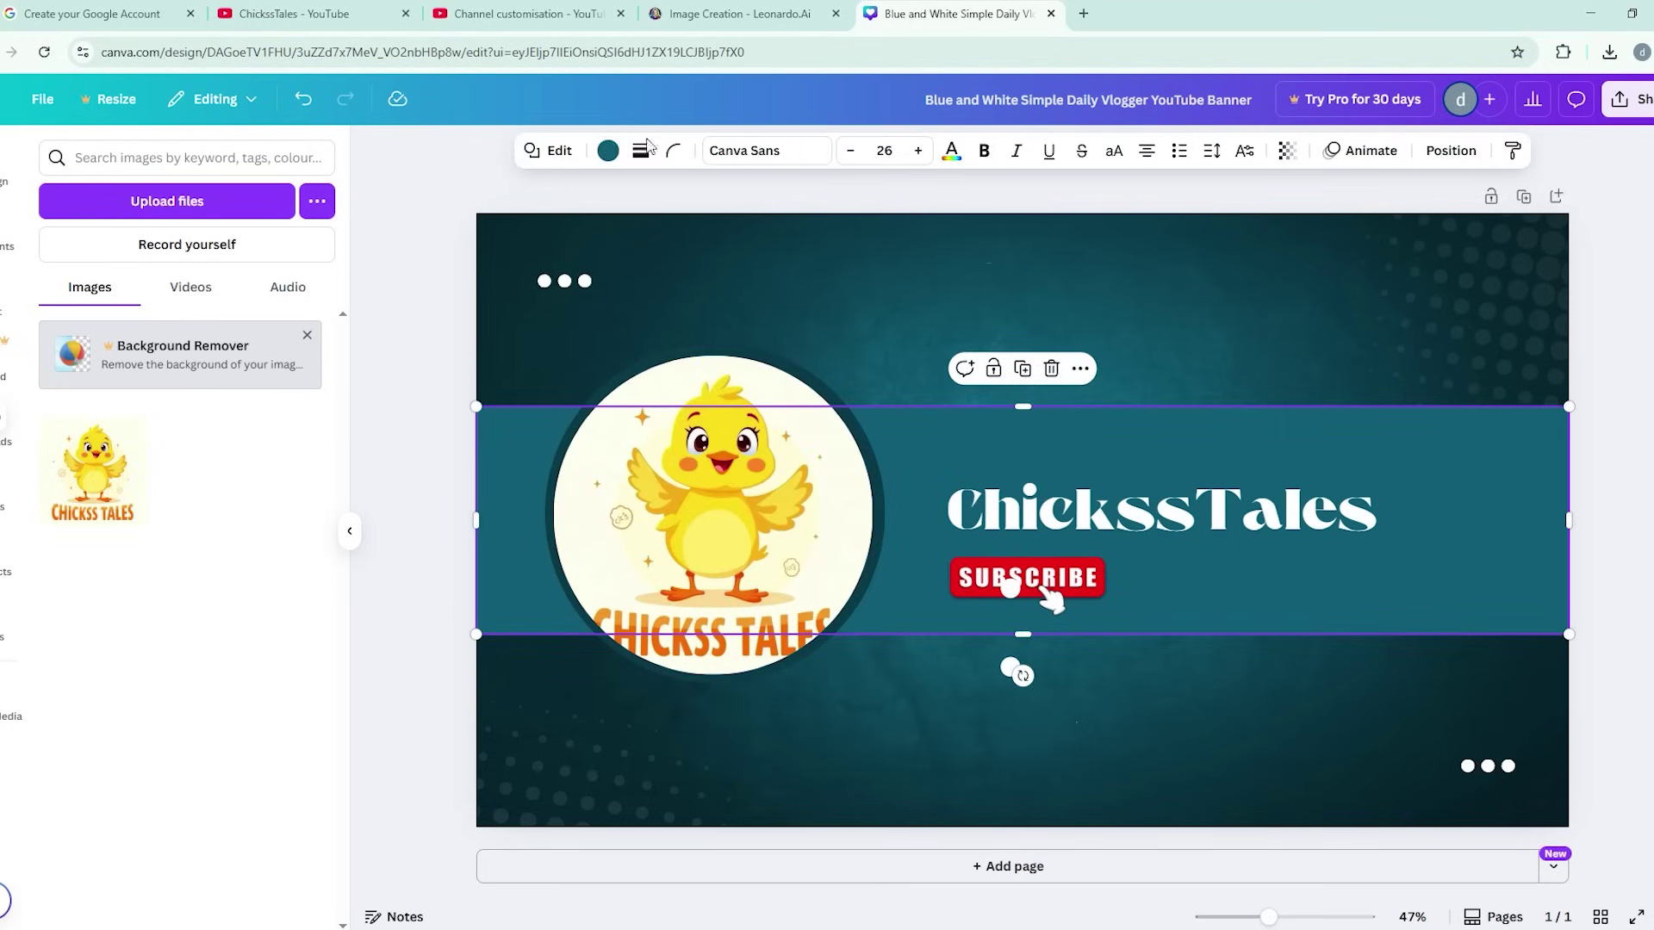
{"action": "left_click", "coordinate": [608, 149]}
{"action": "left_click", "coordinate": [157, 542]}
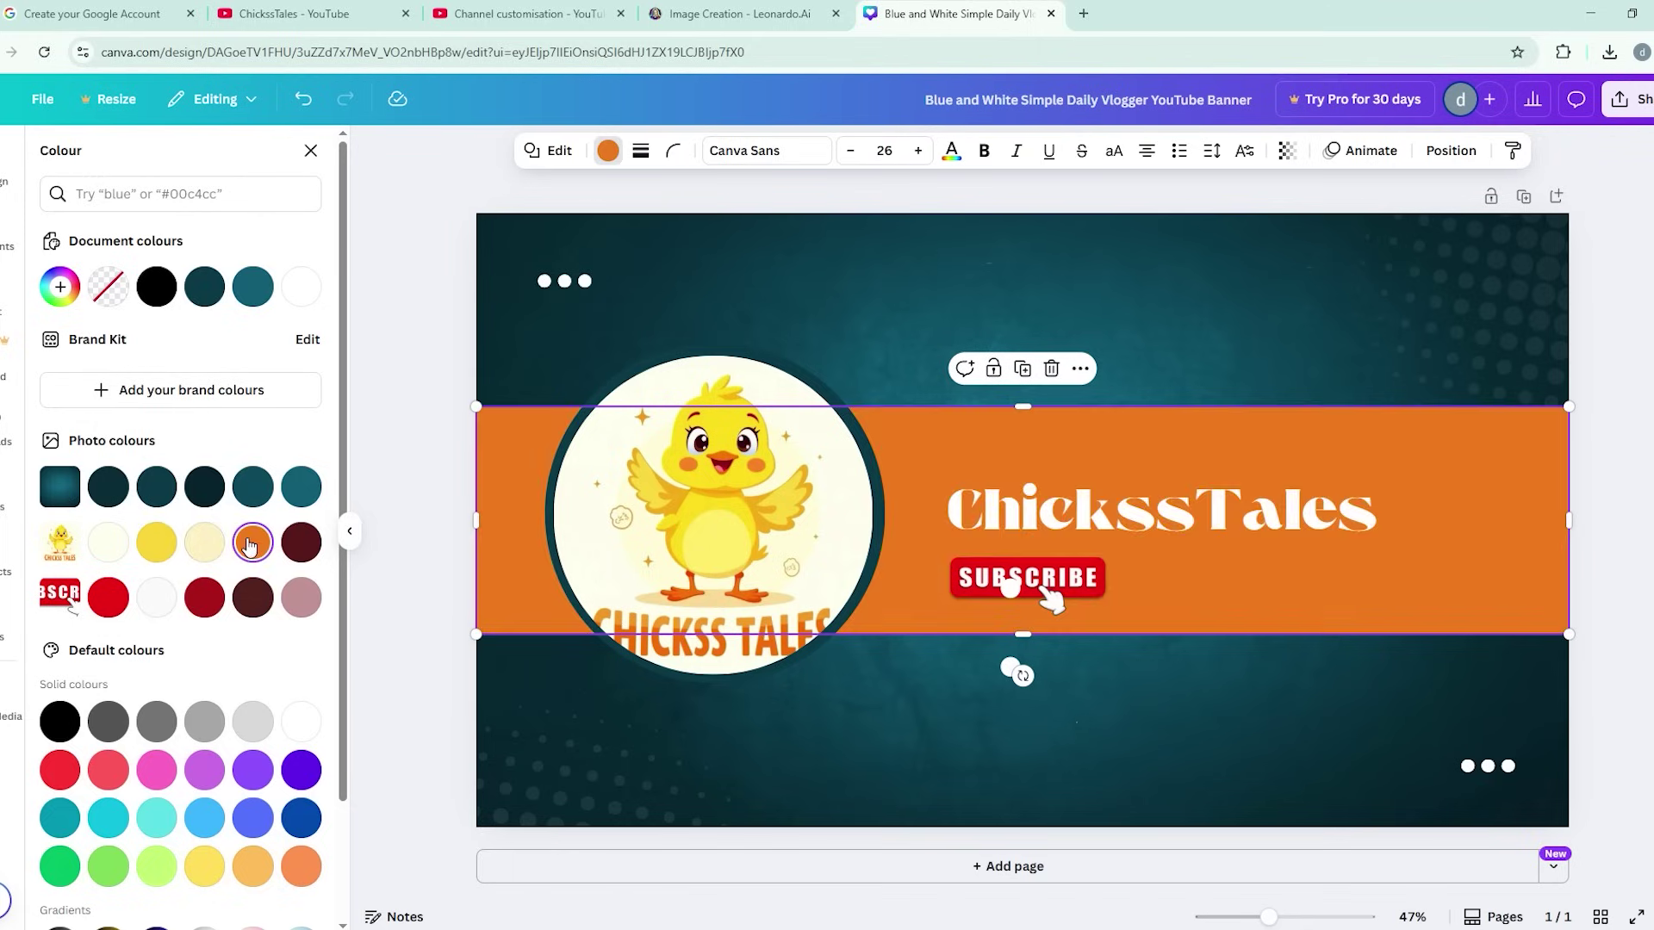
- Set the text colour of the ChickssTales heading to the off-white from the chick logo's photo colours
{"action": "left_click", "coordinate": [1163, 510]}
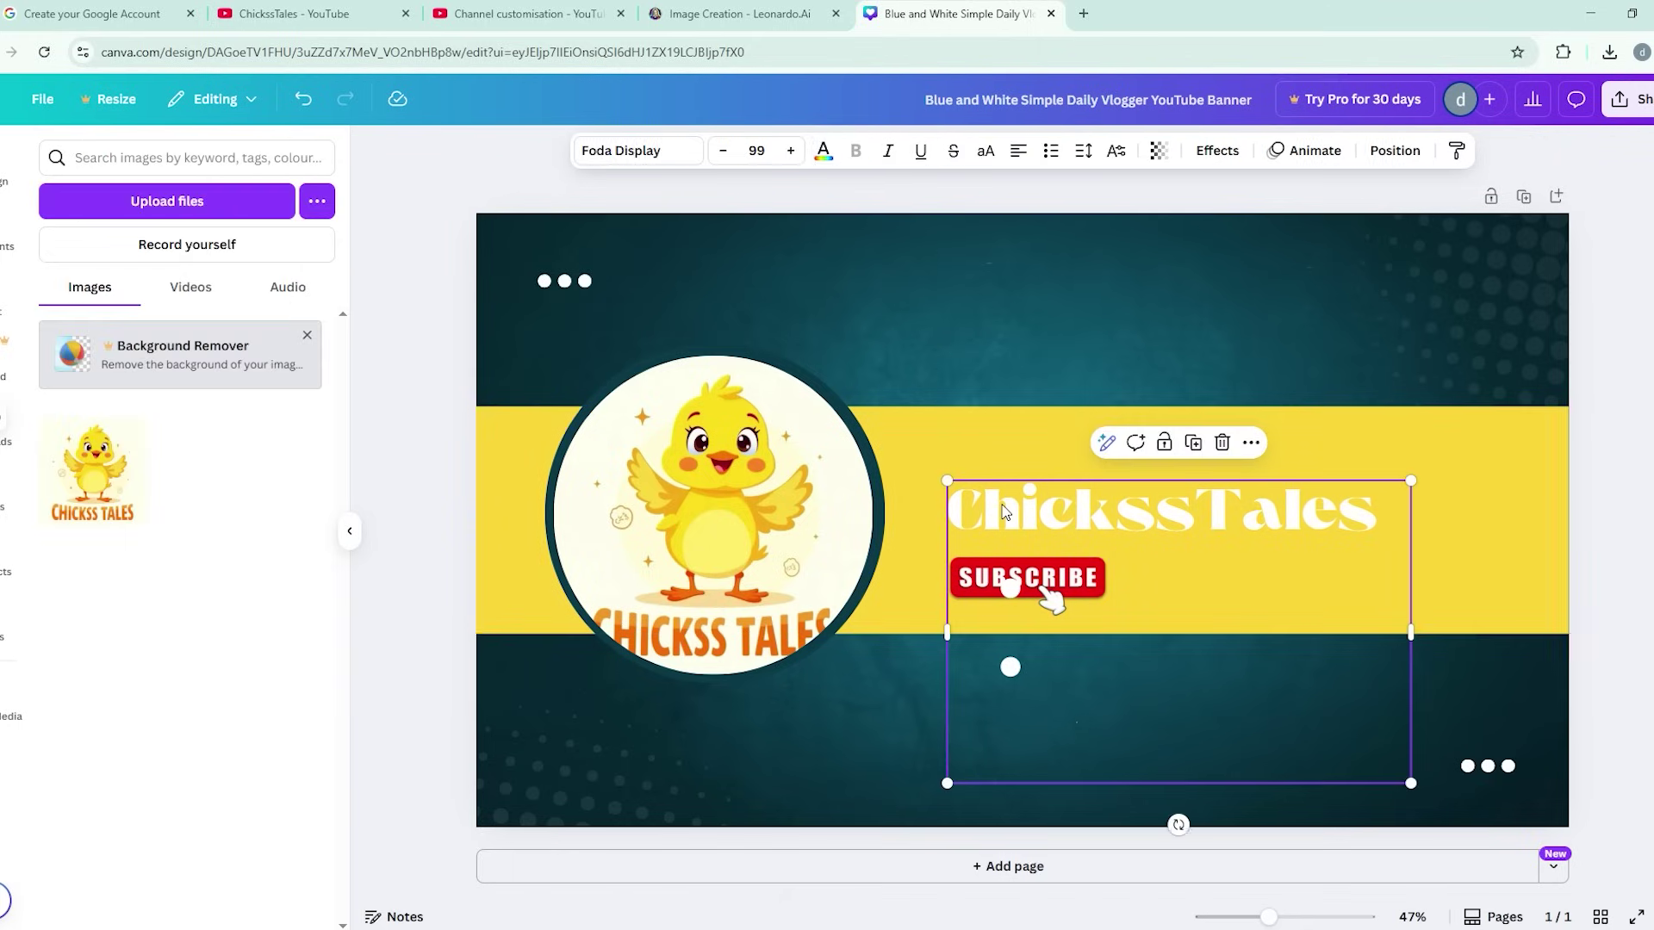
{"action": "left_click", "coordinate": [822, 150]}
{"action": "left_click", "coordinate": [250, 555]}
{"action": "left_click", "coordinate": [112, 548]}
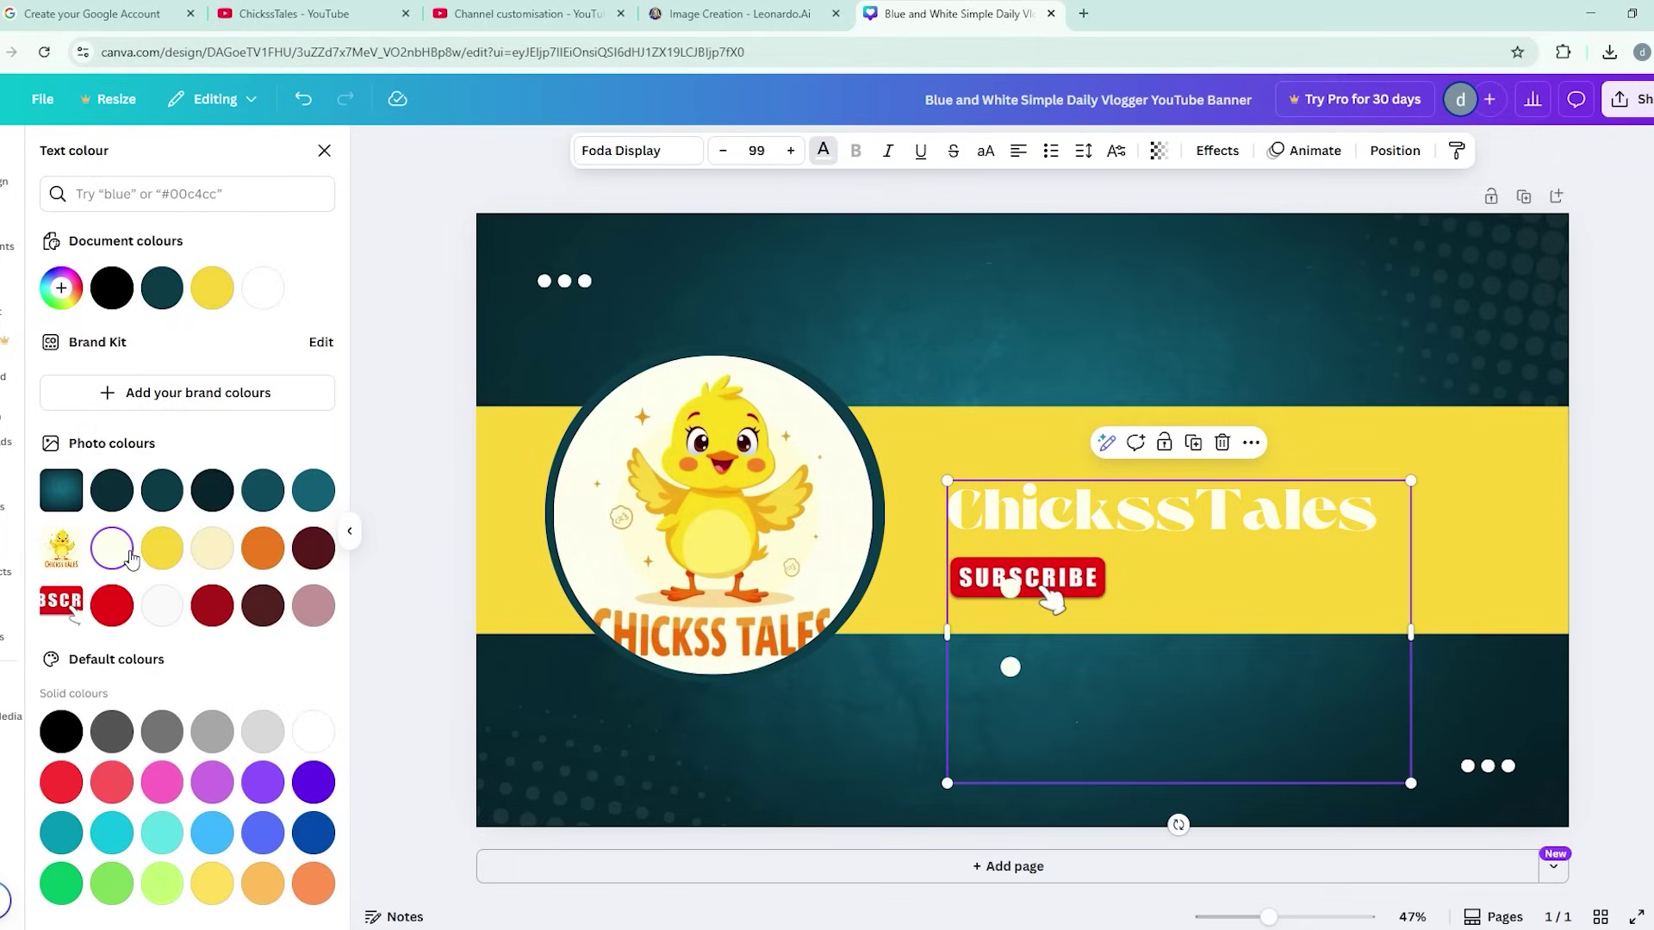
- Change the banner's dark teal background to the off-white from the chick logo's photo colours
{"action": "left_click", "coordinate": [834, 267]}
{"action": "left_click", "coordinate": [1069, 150]}
{"action": "left_click", "coordinate": [108, 542]}
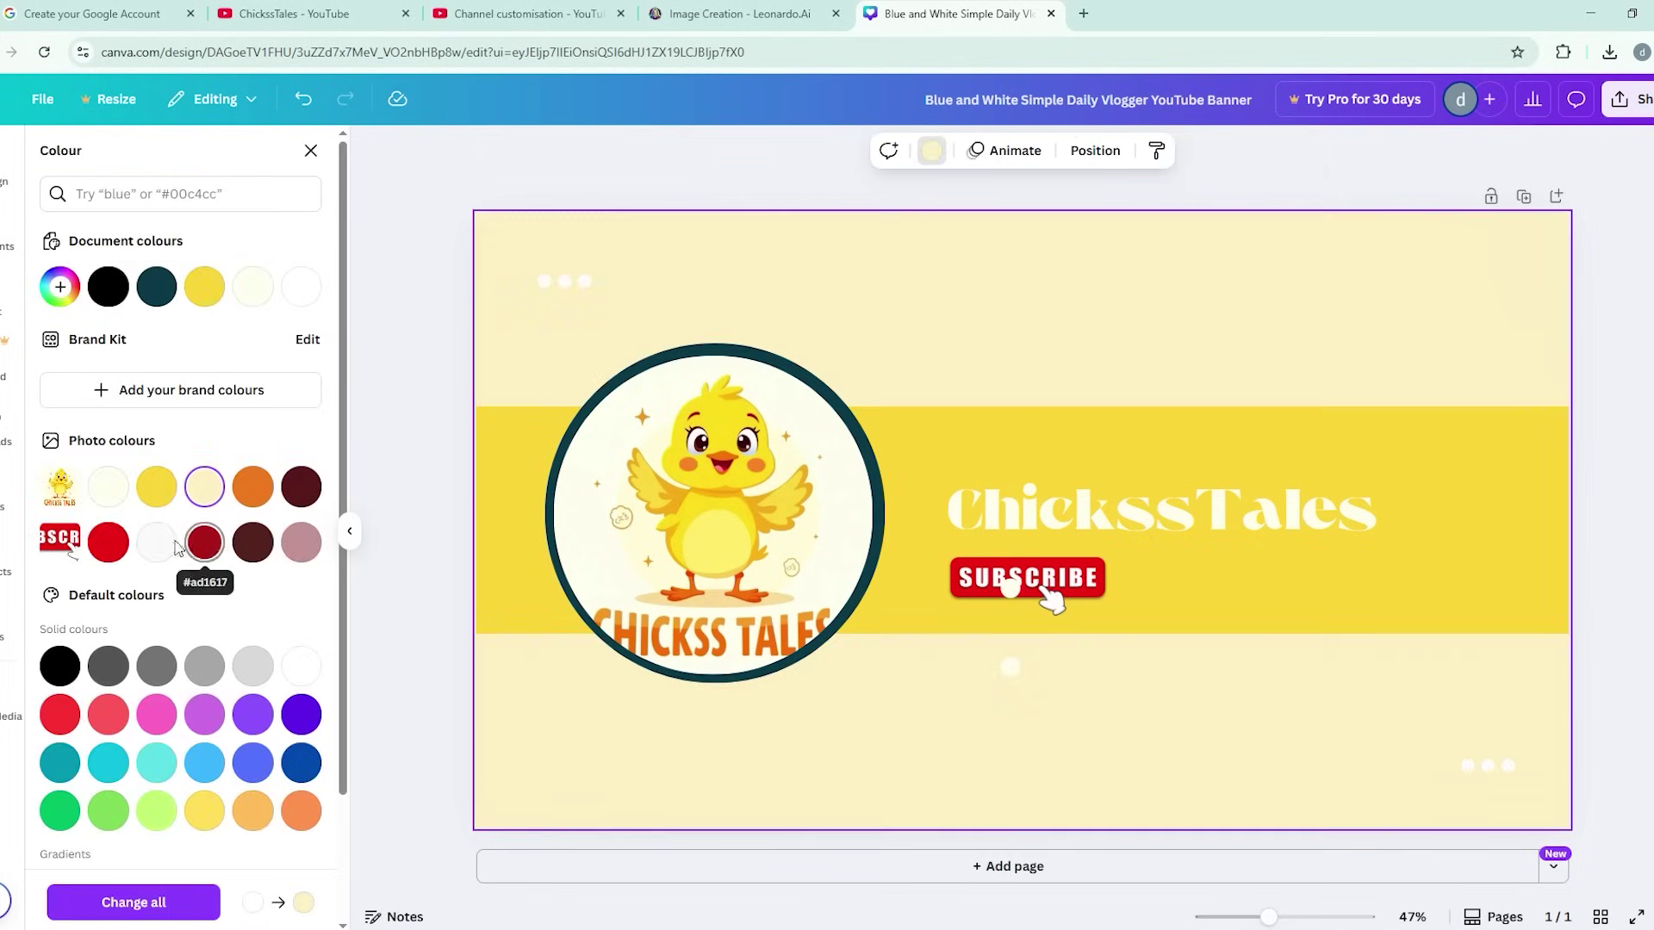
{"action": "left_click", "coordinate": [461, 412]}
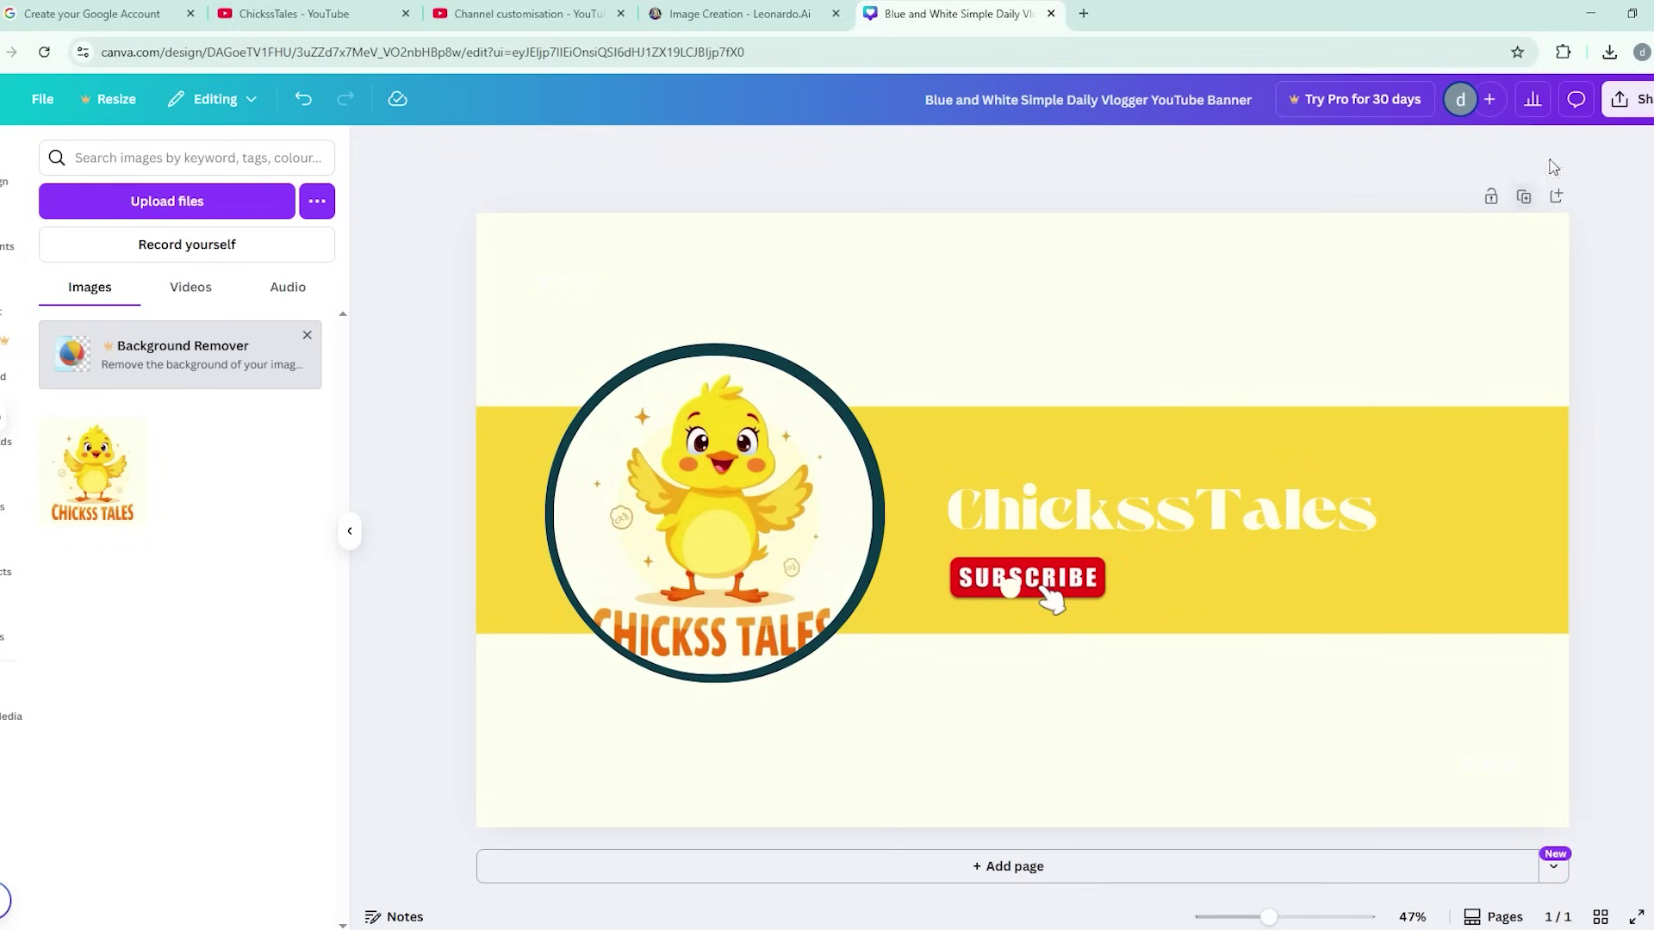
- Download the finished banner from Canva and upload it as the channel's banner image in YouTube Studio
{"action": "left_click", "coordinate": [1631, 100]}
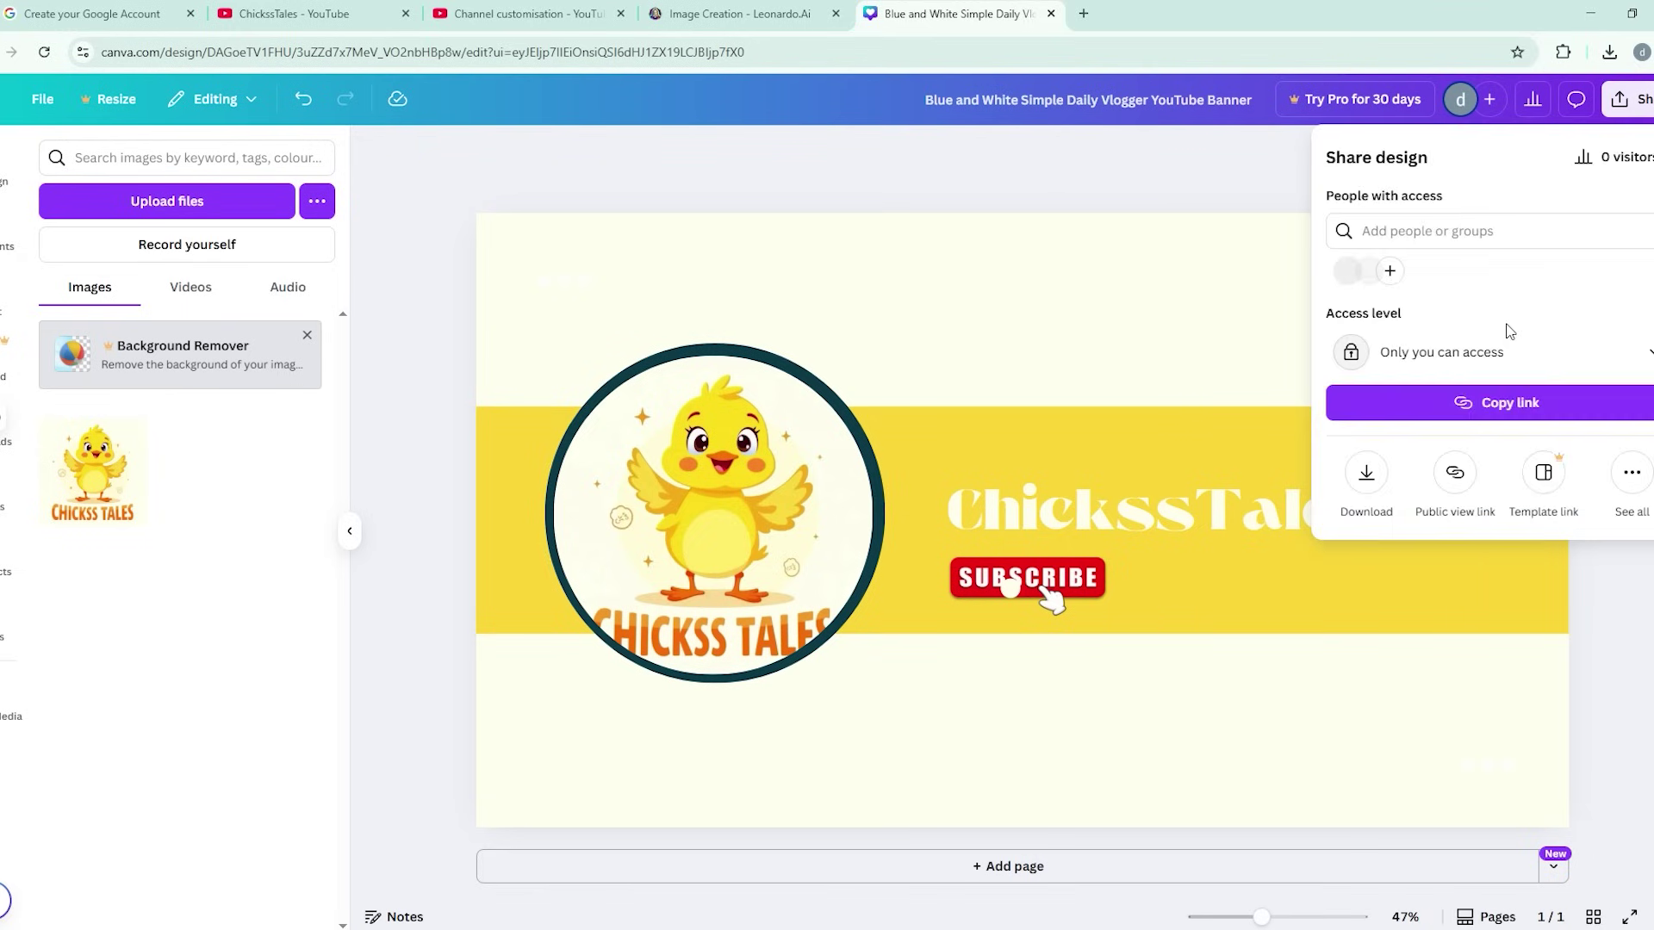
{"action": "key", "text": "ctrl+3"}
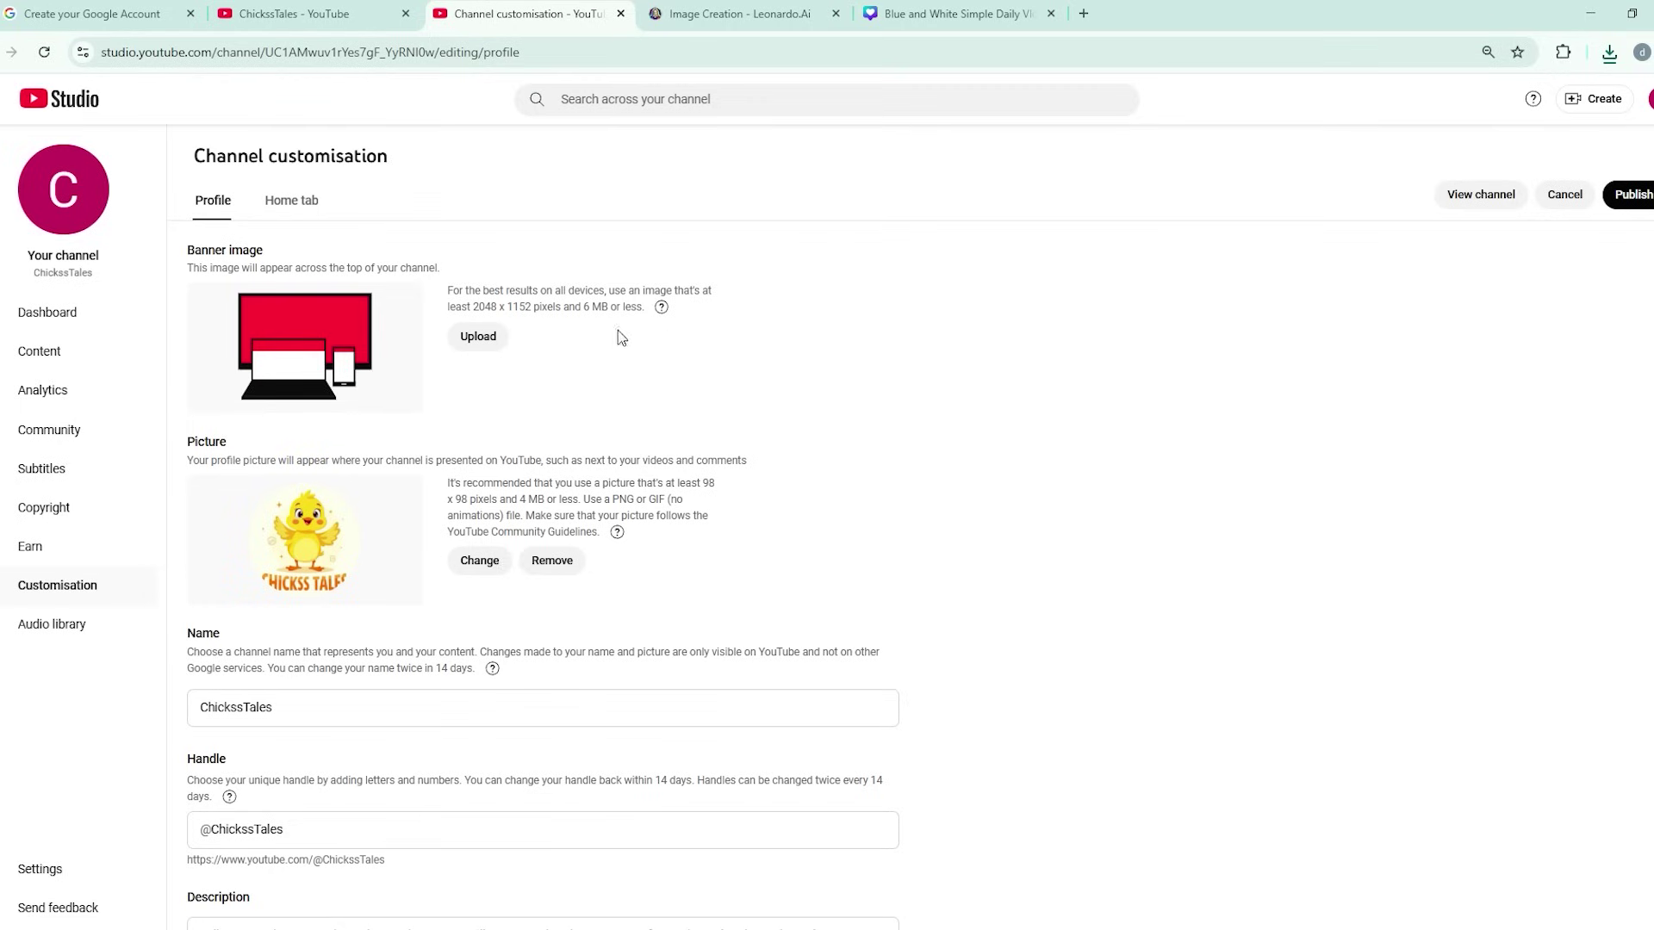
{"action": "left_click", "coordinate": [479, 339]}
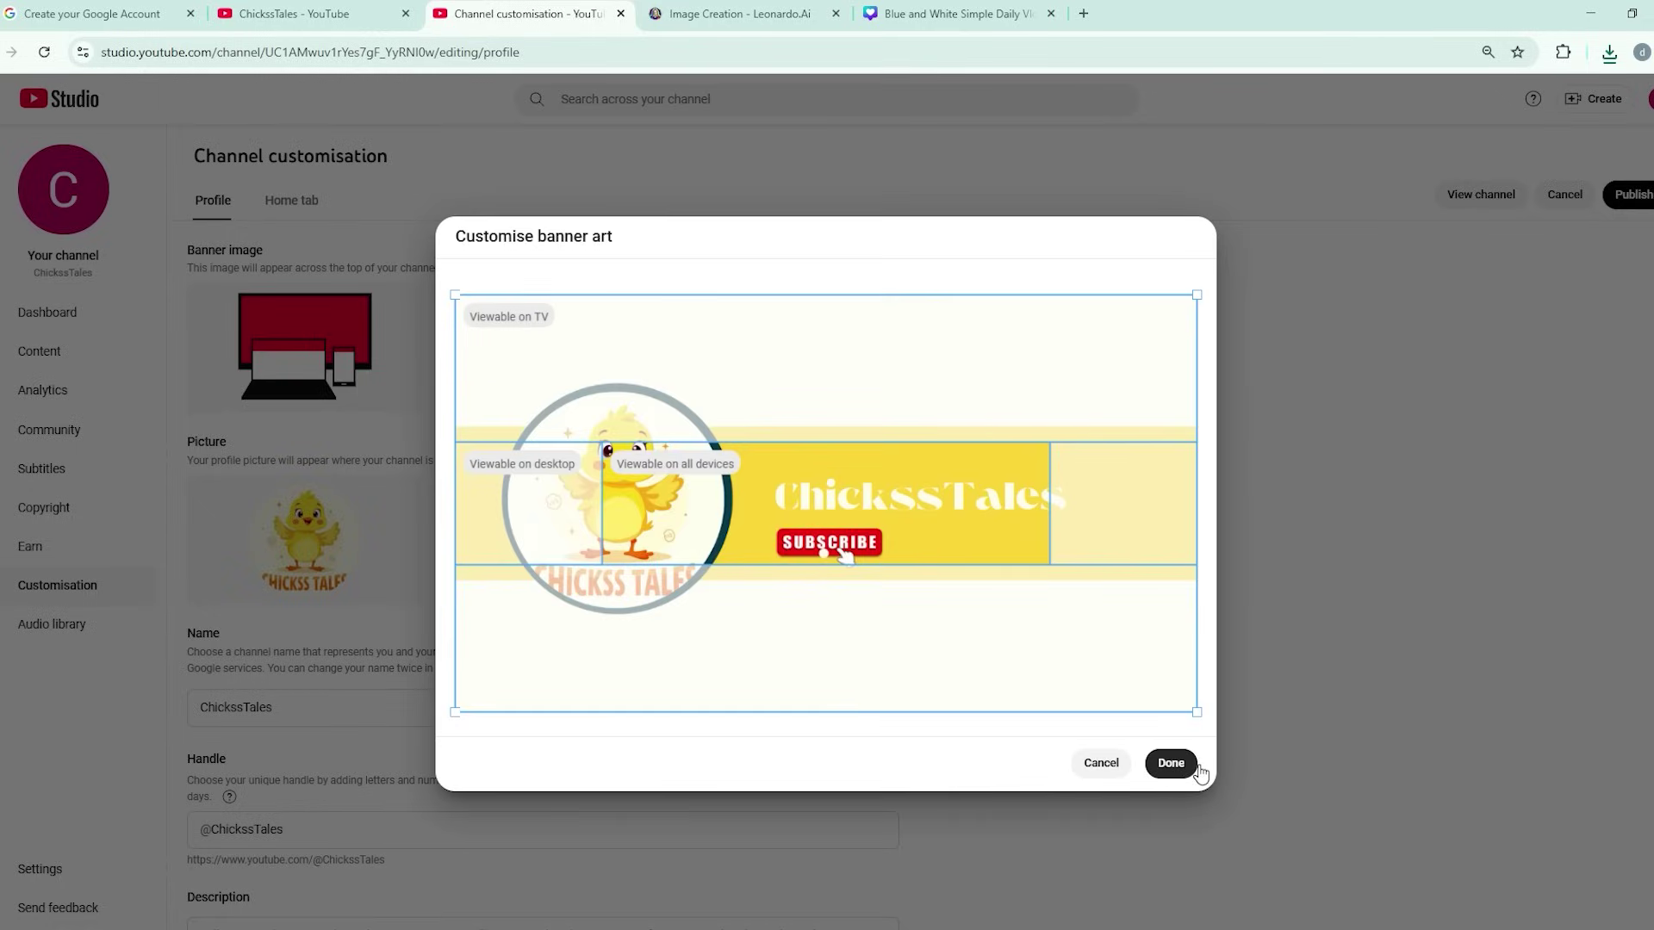
{"action": "left_click", "coordinate": [1171, 763]}
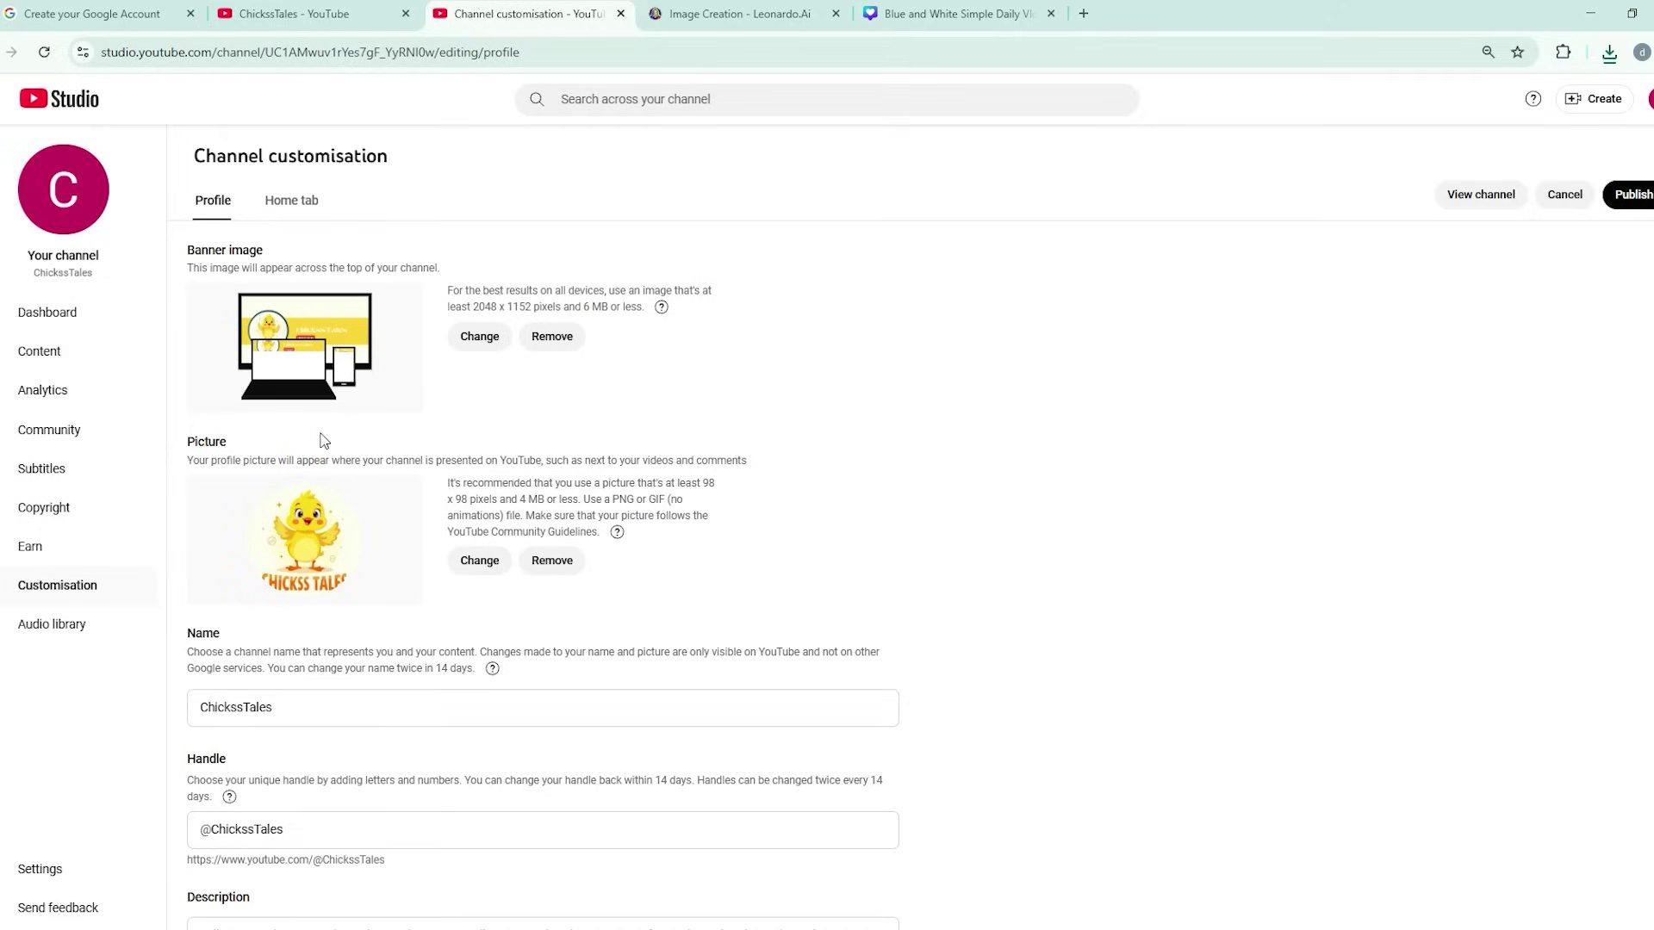
- Open the channel's Description field, switch to ChatGPT and review the prompt requesting an SEO-friendly channel description with keywords and tags
{"action": "scroll", "coordinate": [302, 543], "scroll_direction": "down", "scroll_amount": 5}
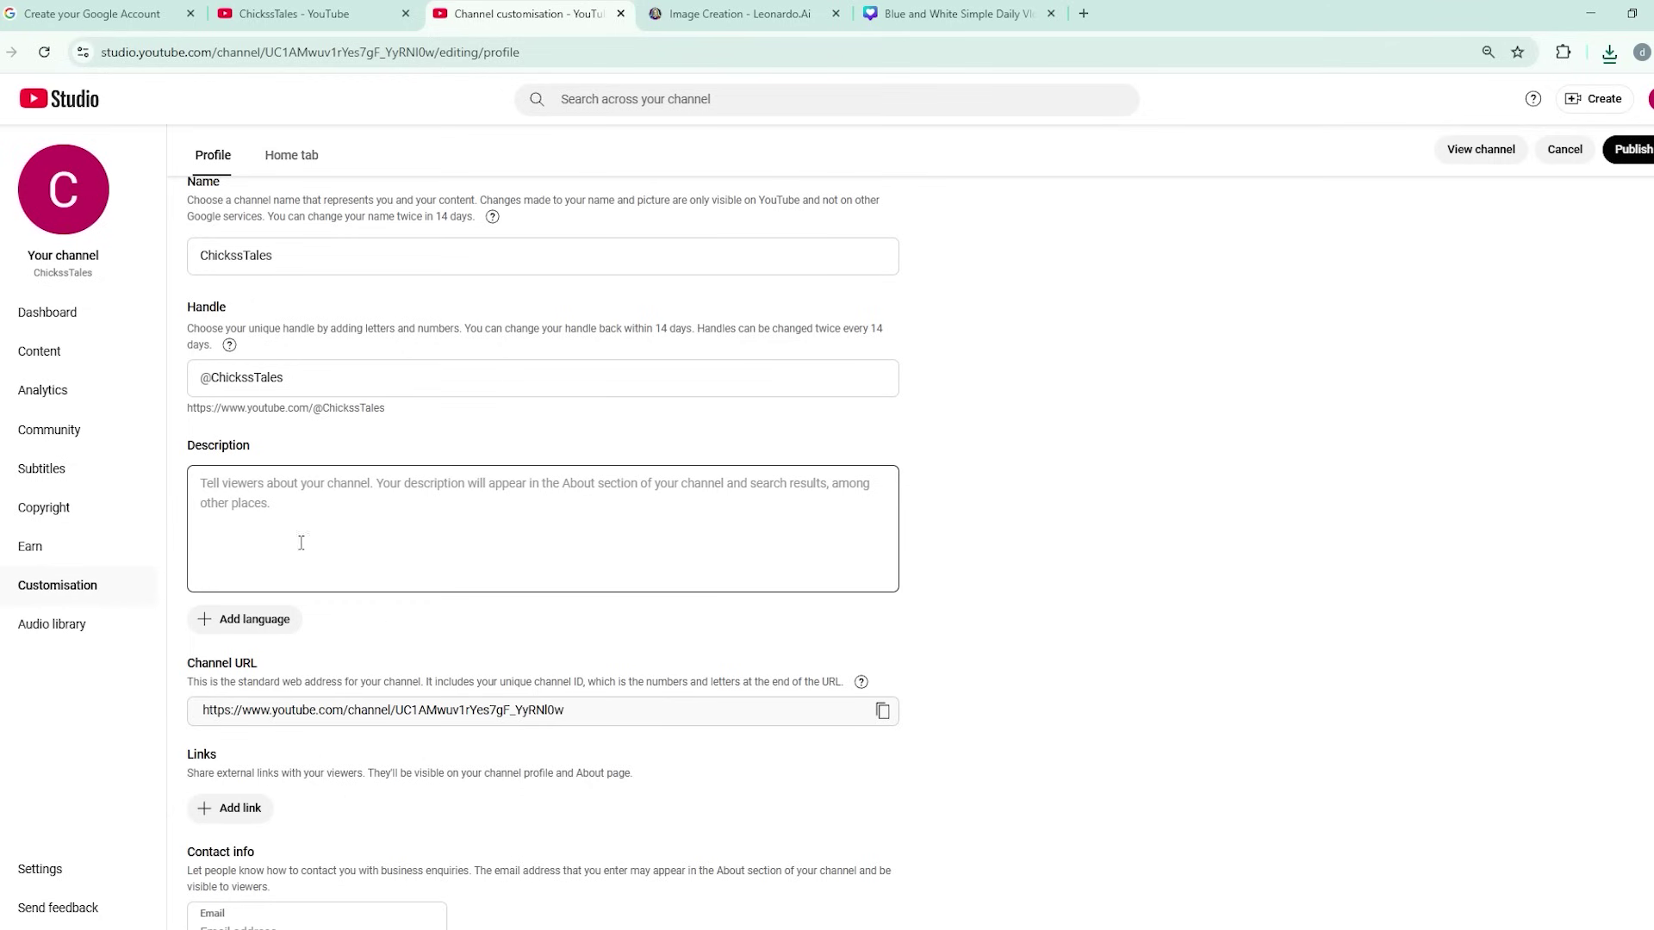
{"action": "left_click", "coordinate": [372, 524]}
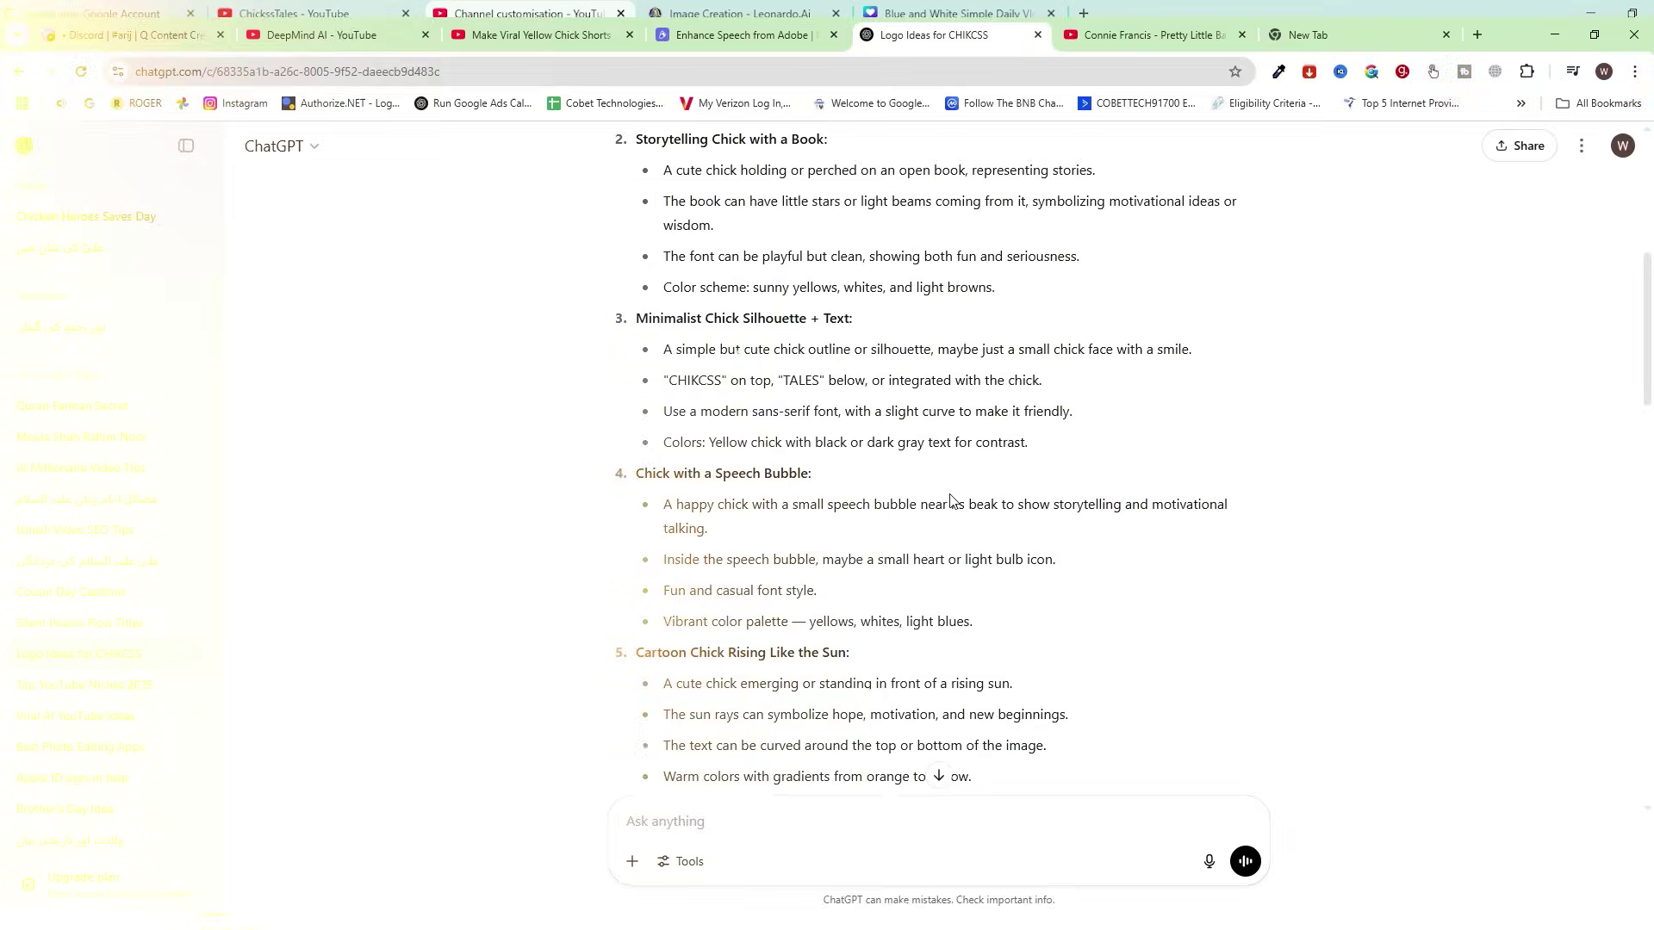
{"action": "scroll", "coordinate": [951, 500], "scroll_direction": "down", "scroll_amount": 8}
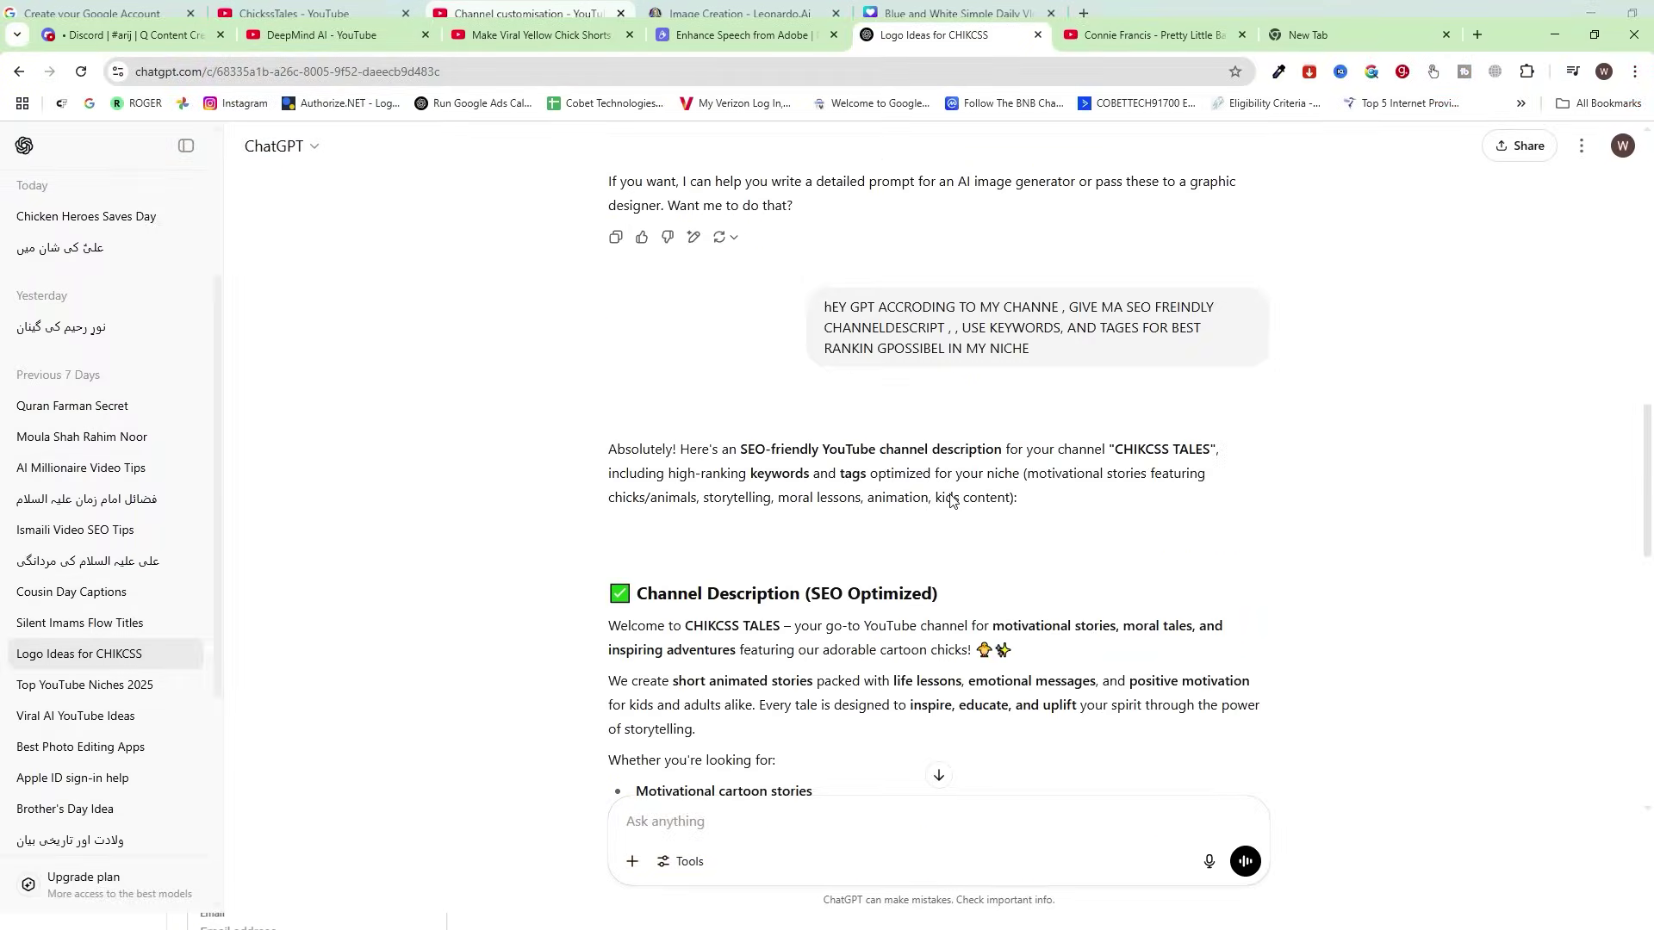
{"action": "left_click_drag", "start_coordinate": [822, 310], "coordinate": [1156, 321]}
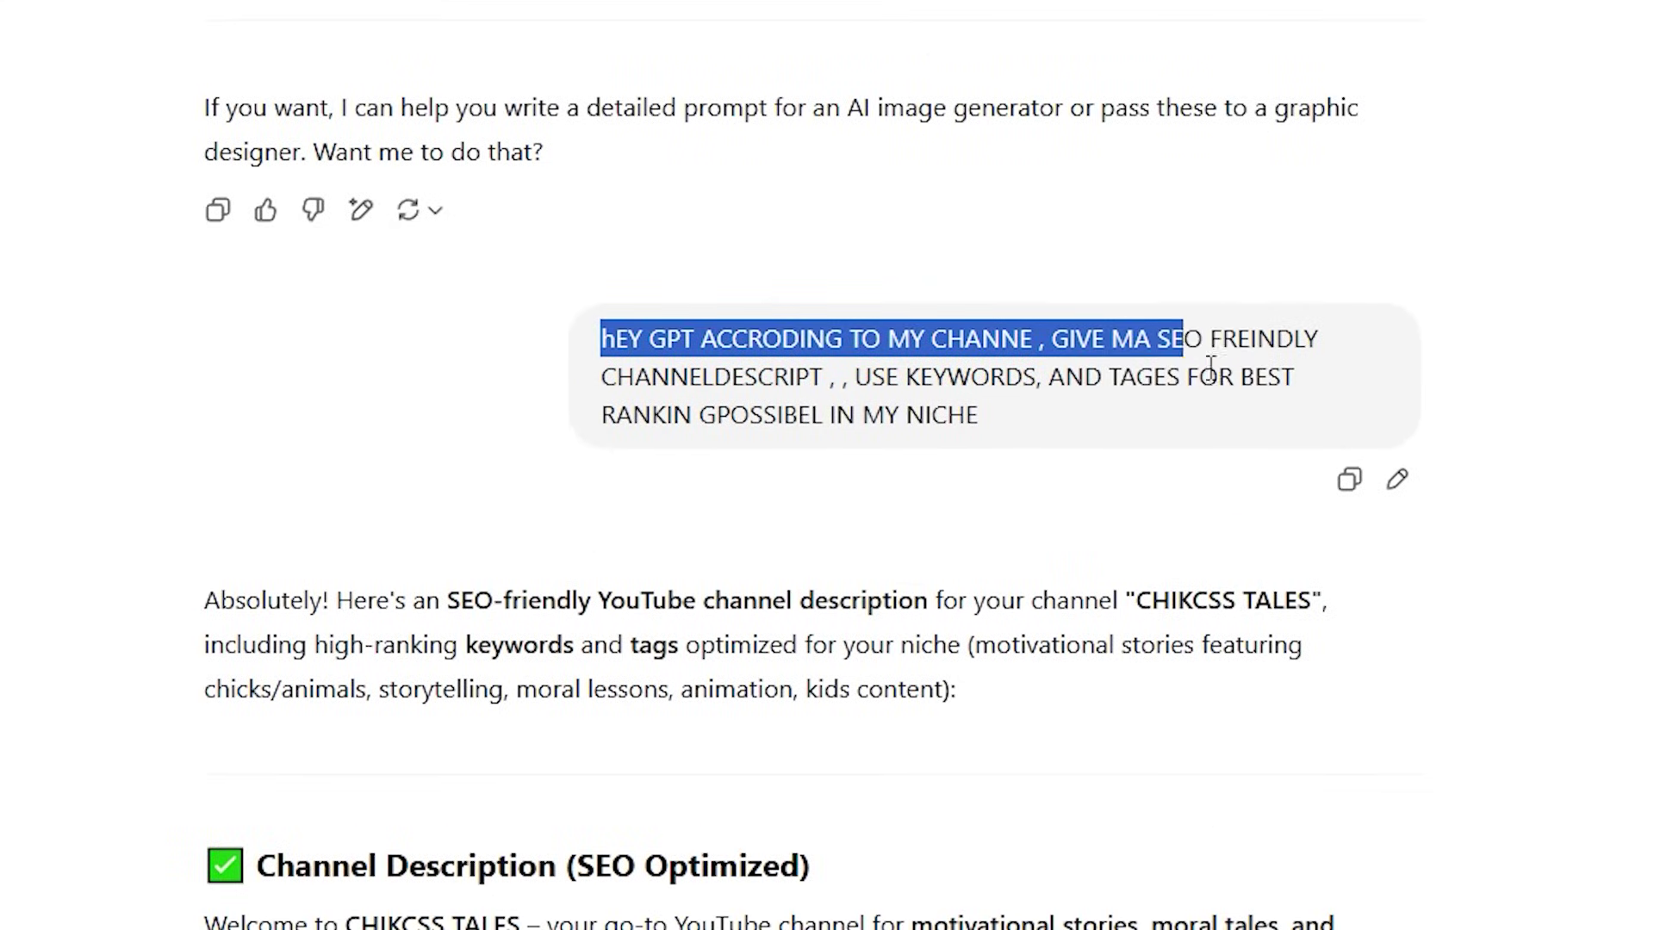
{"action": "left_click_drag", "start_coordinate": [1210, 368], "coordinate": [1383, 422]}
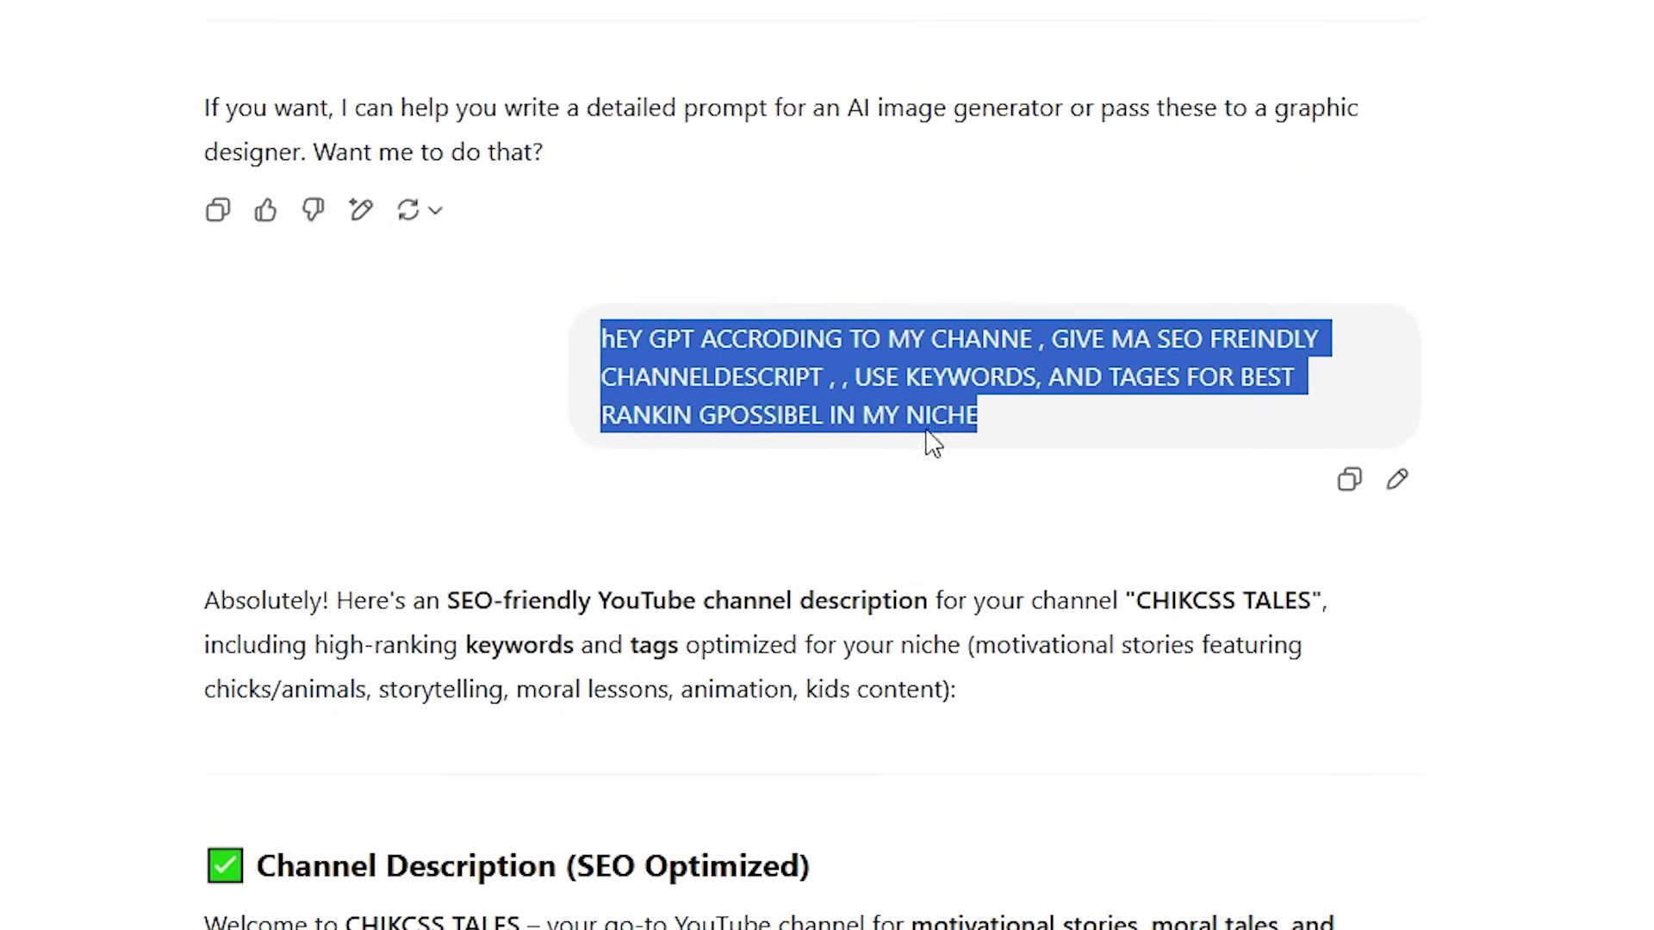
{"action": "scroll", "coordinate": [842, 386], "scroll_direction": "up", "scroll_amount": 2}
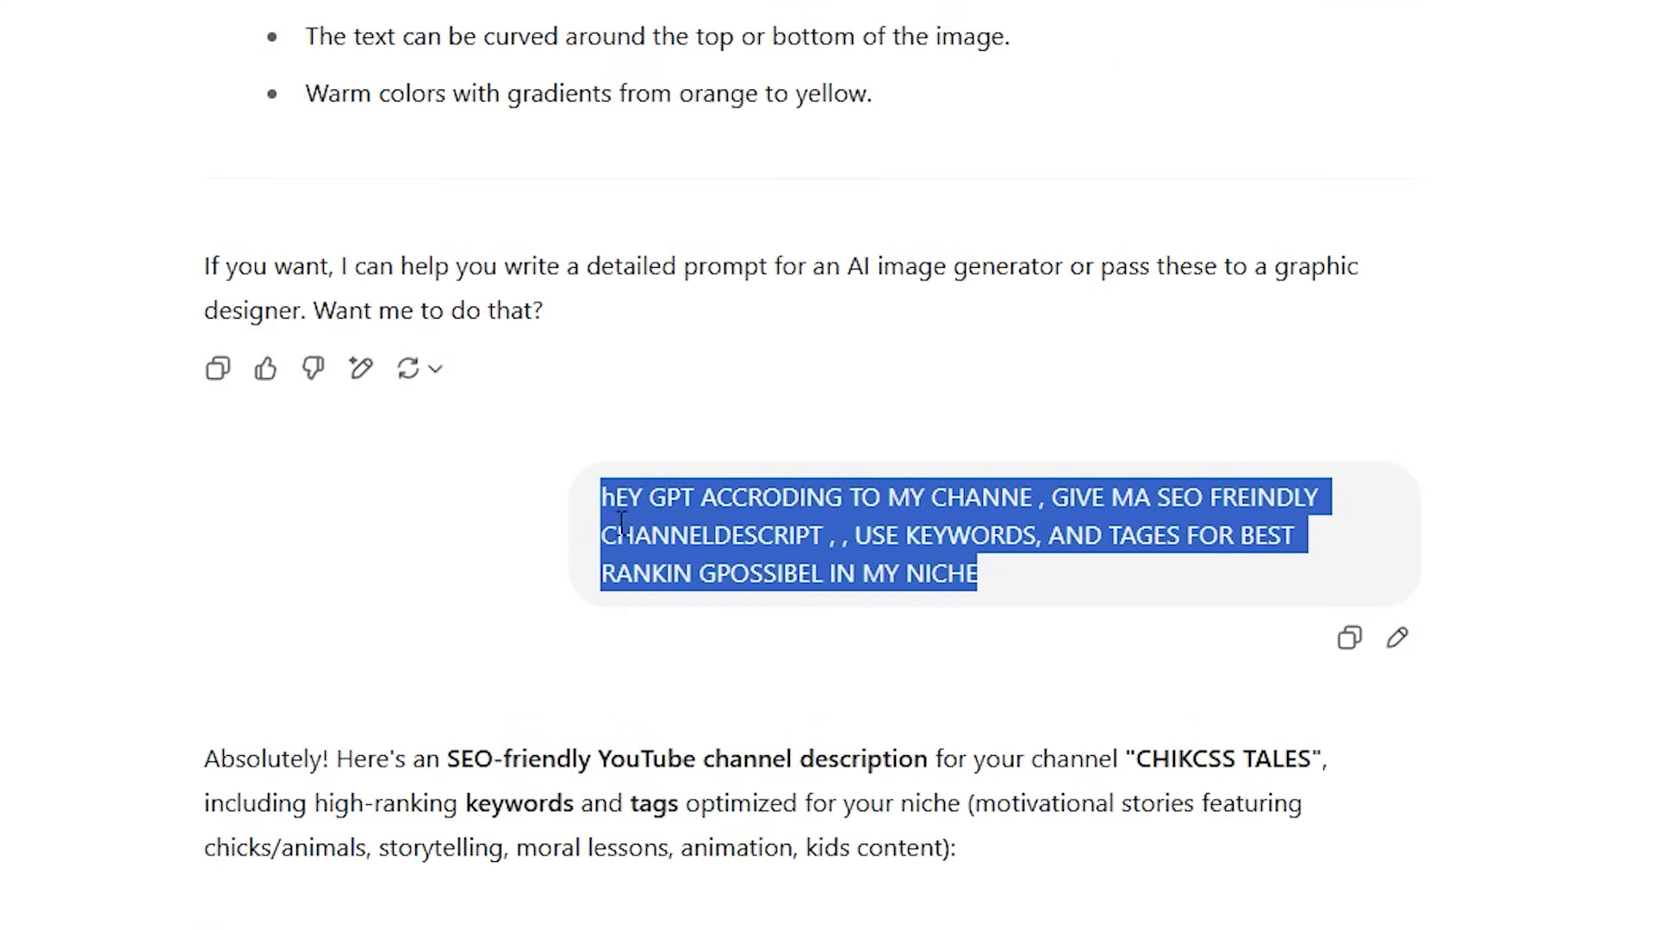
{"action": "left_click_drag", "start_coordinate": [608, 505], "coordinate": [1337, 498]}
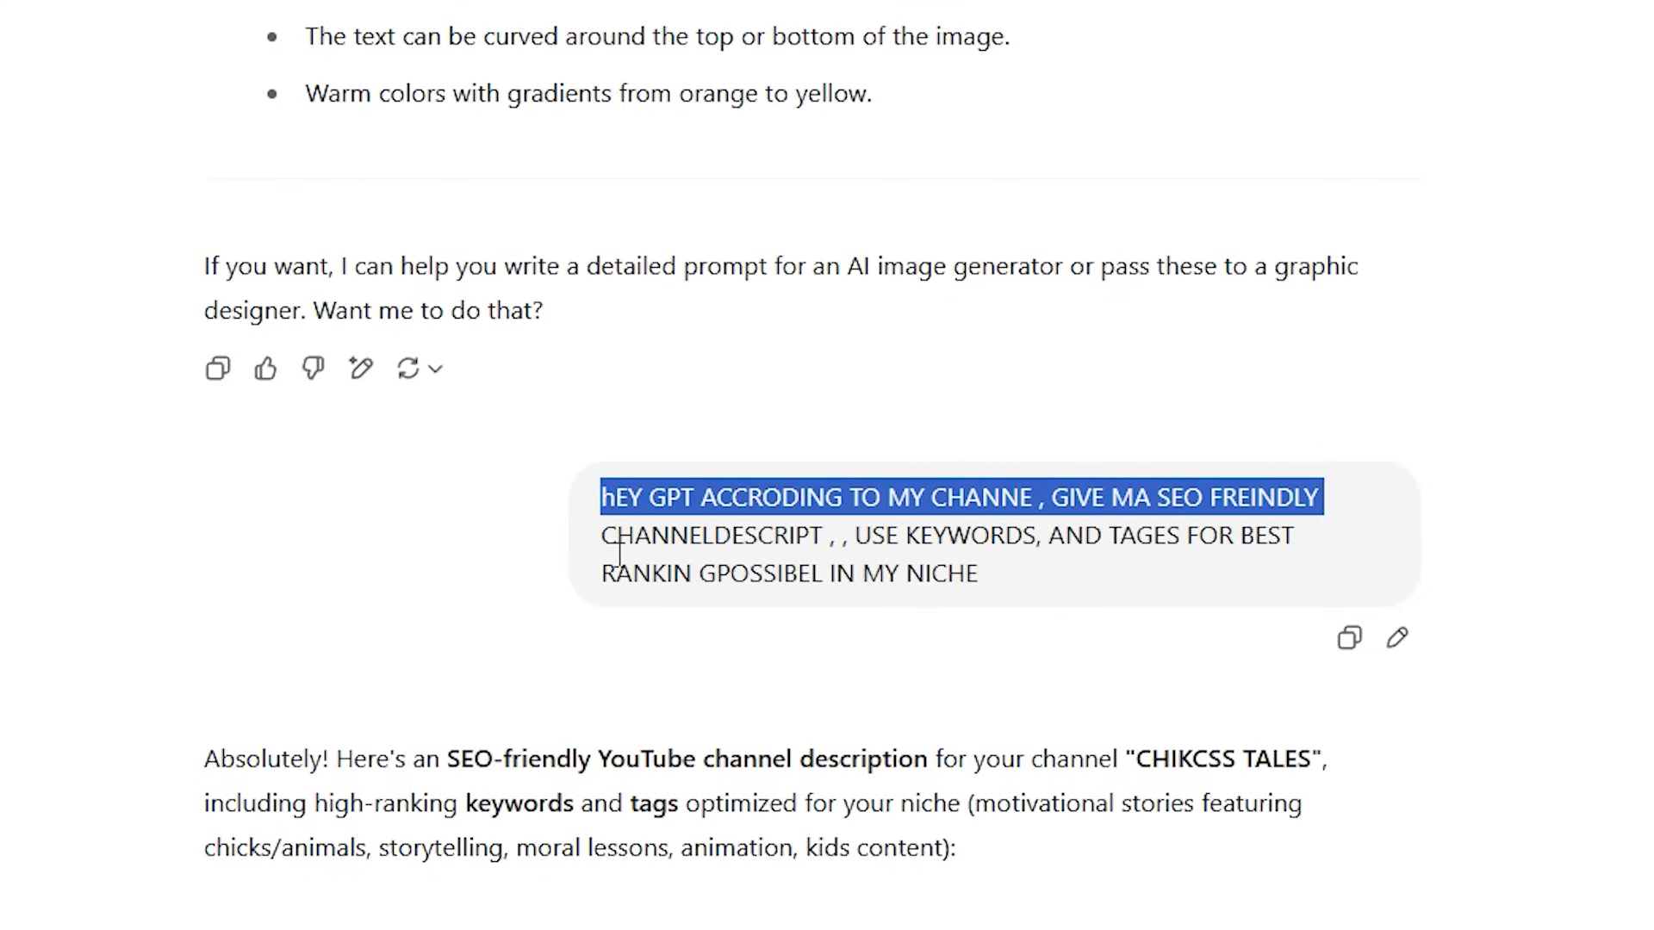
{"action": "left_click_drag", "start_coordinate": [641, 499], "coordinate": [1334, 572]}
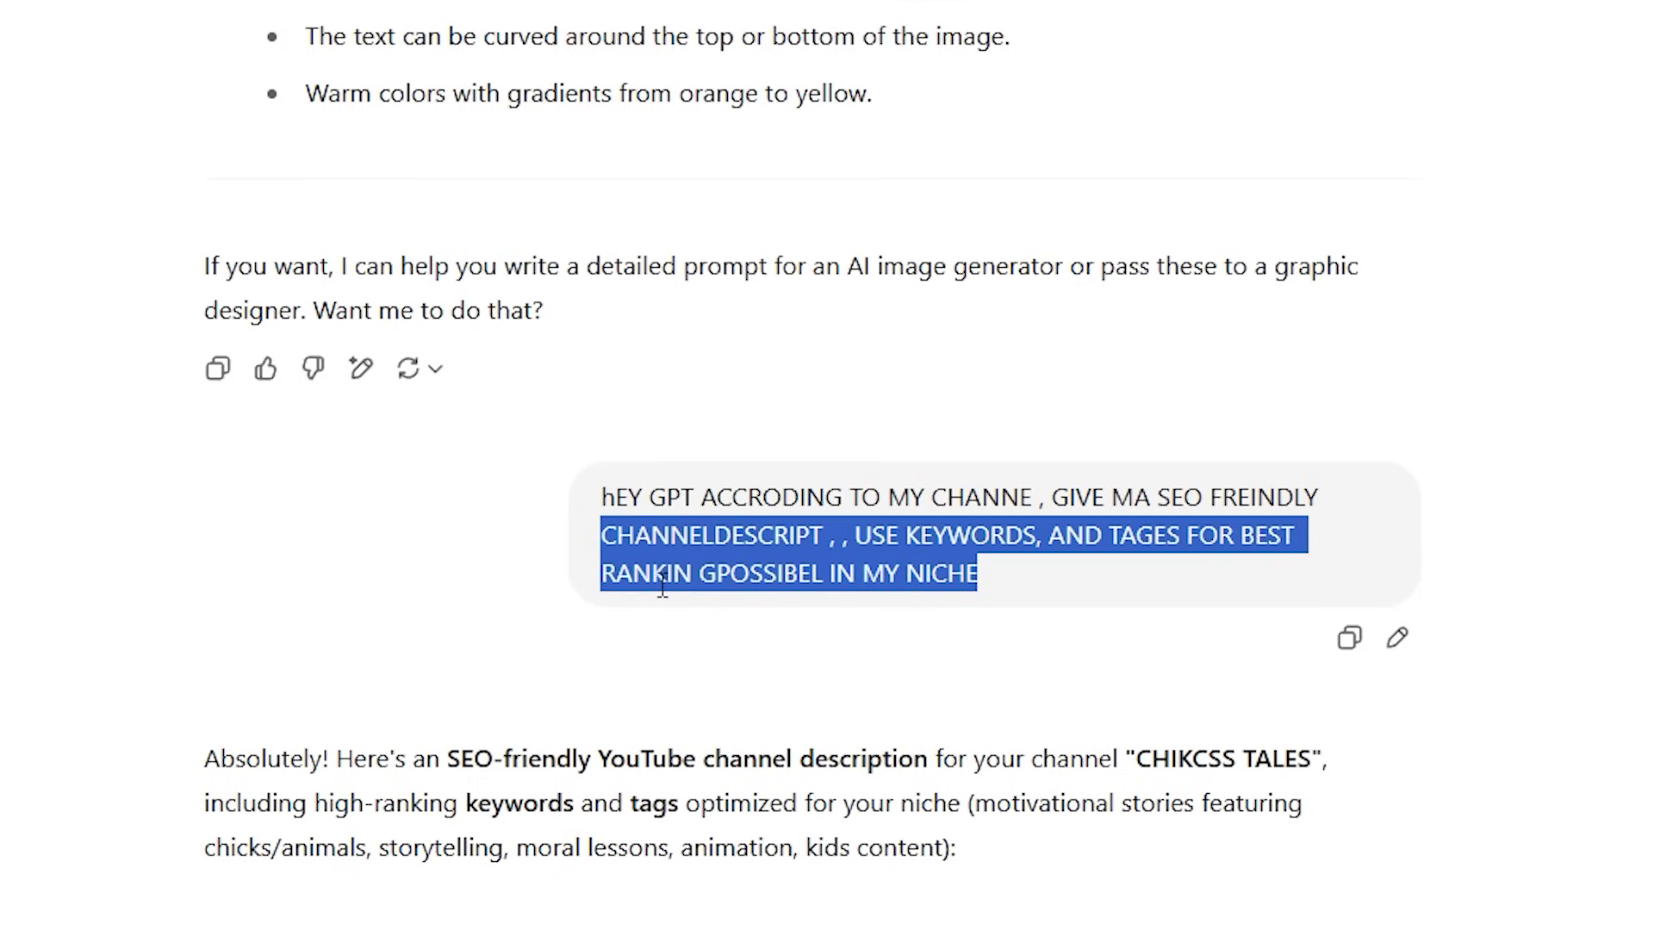
{"action": "left_click", "coordinate": [480, 554]}
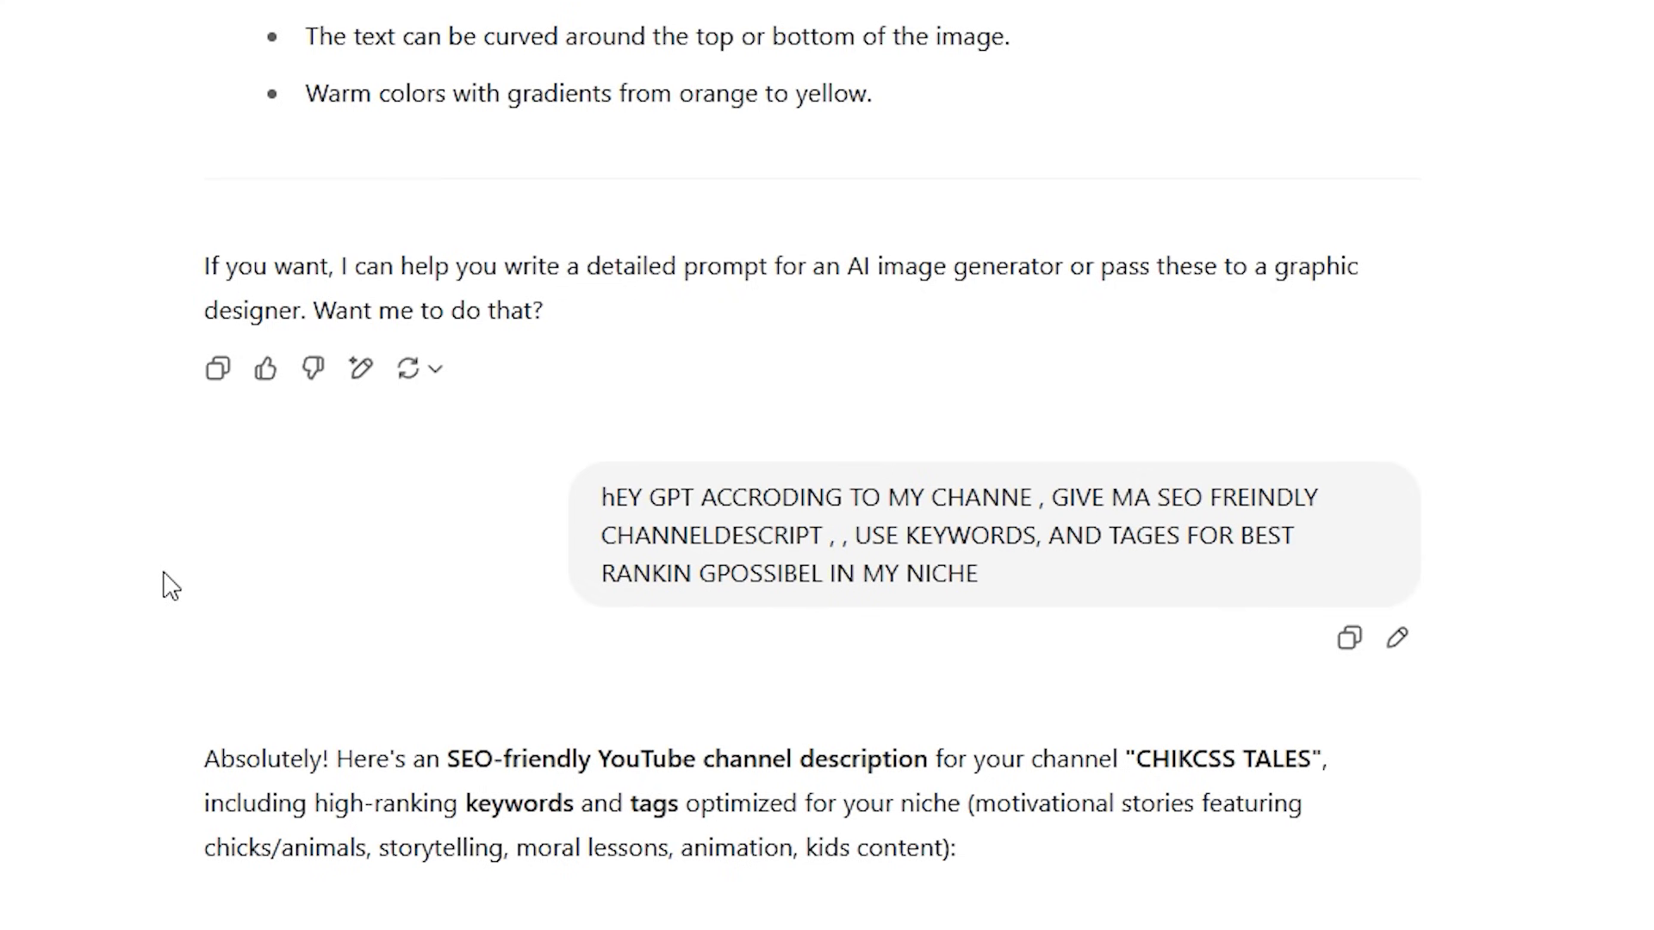
- Copy the SEO-optimized channel description, from the welcome line through the hashtags, out of ChatGPT into the Description field in YouTube Studio
{"action": "scroll", "coordinate": [170, 586], "scroll_direction": "down", "scroll_amount": 9}
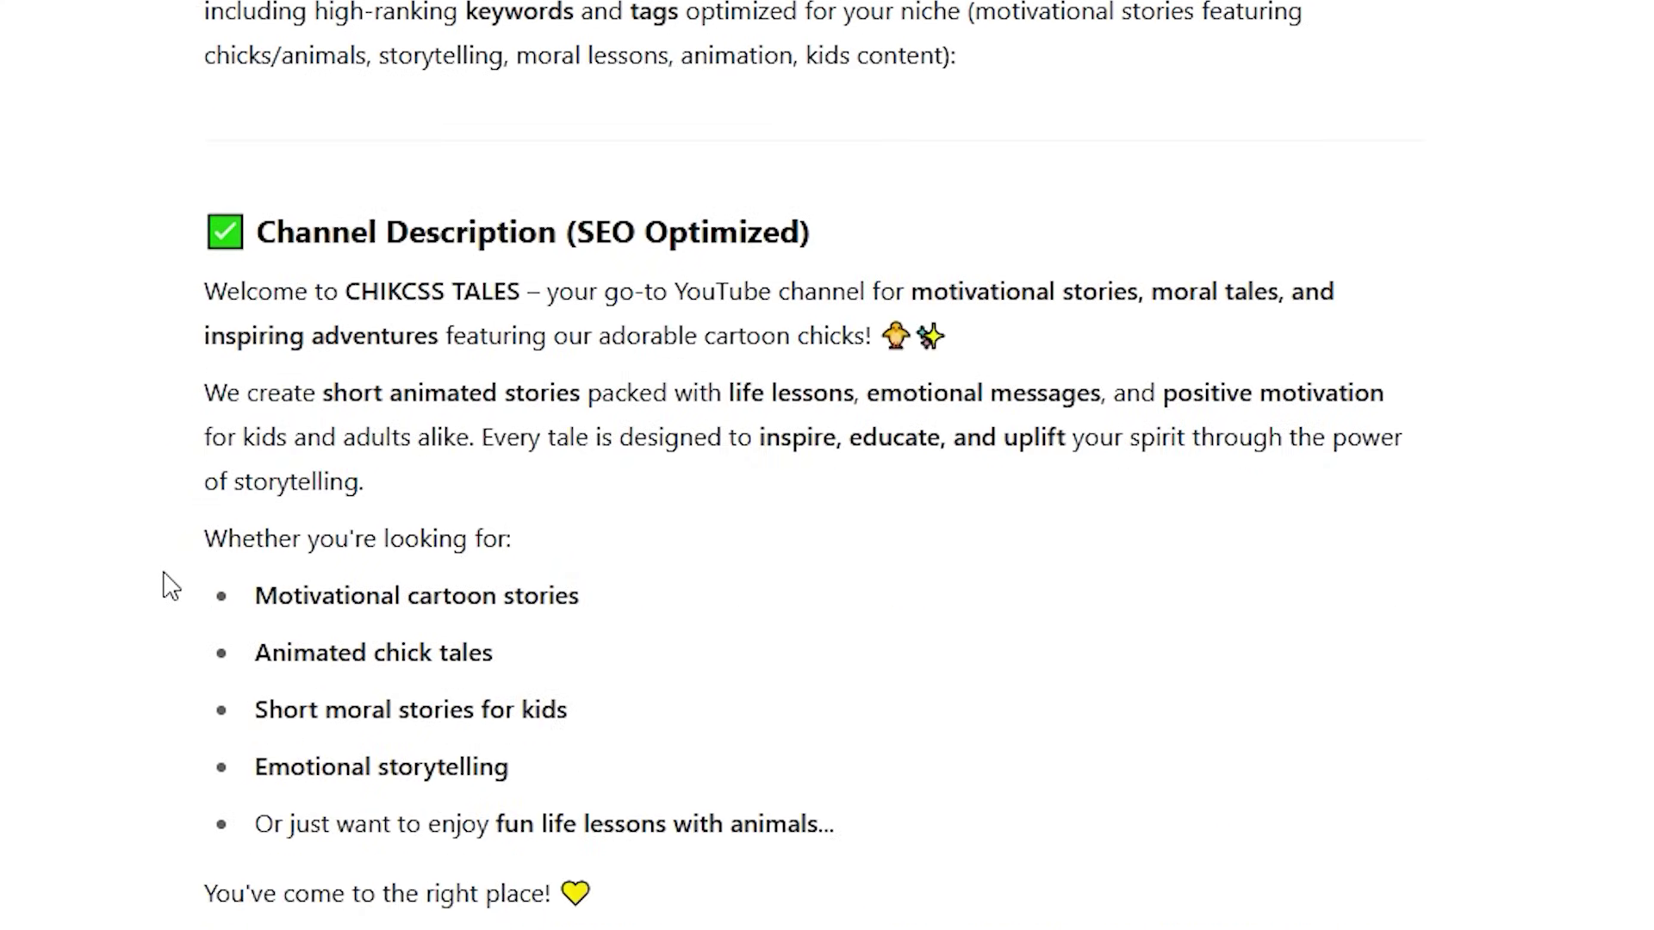
{"action": "left_click_drag", "start_coordinate": [193, 232], "coordinate": [947, 929]}
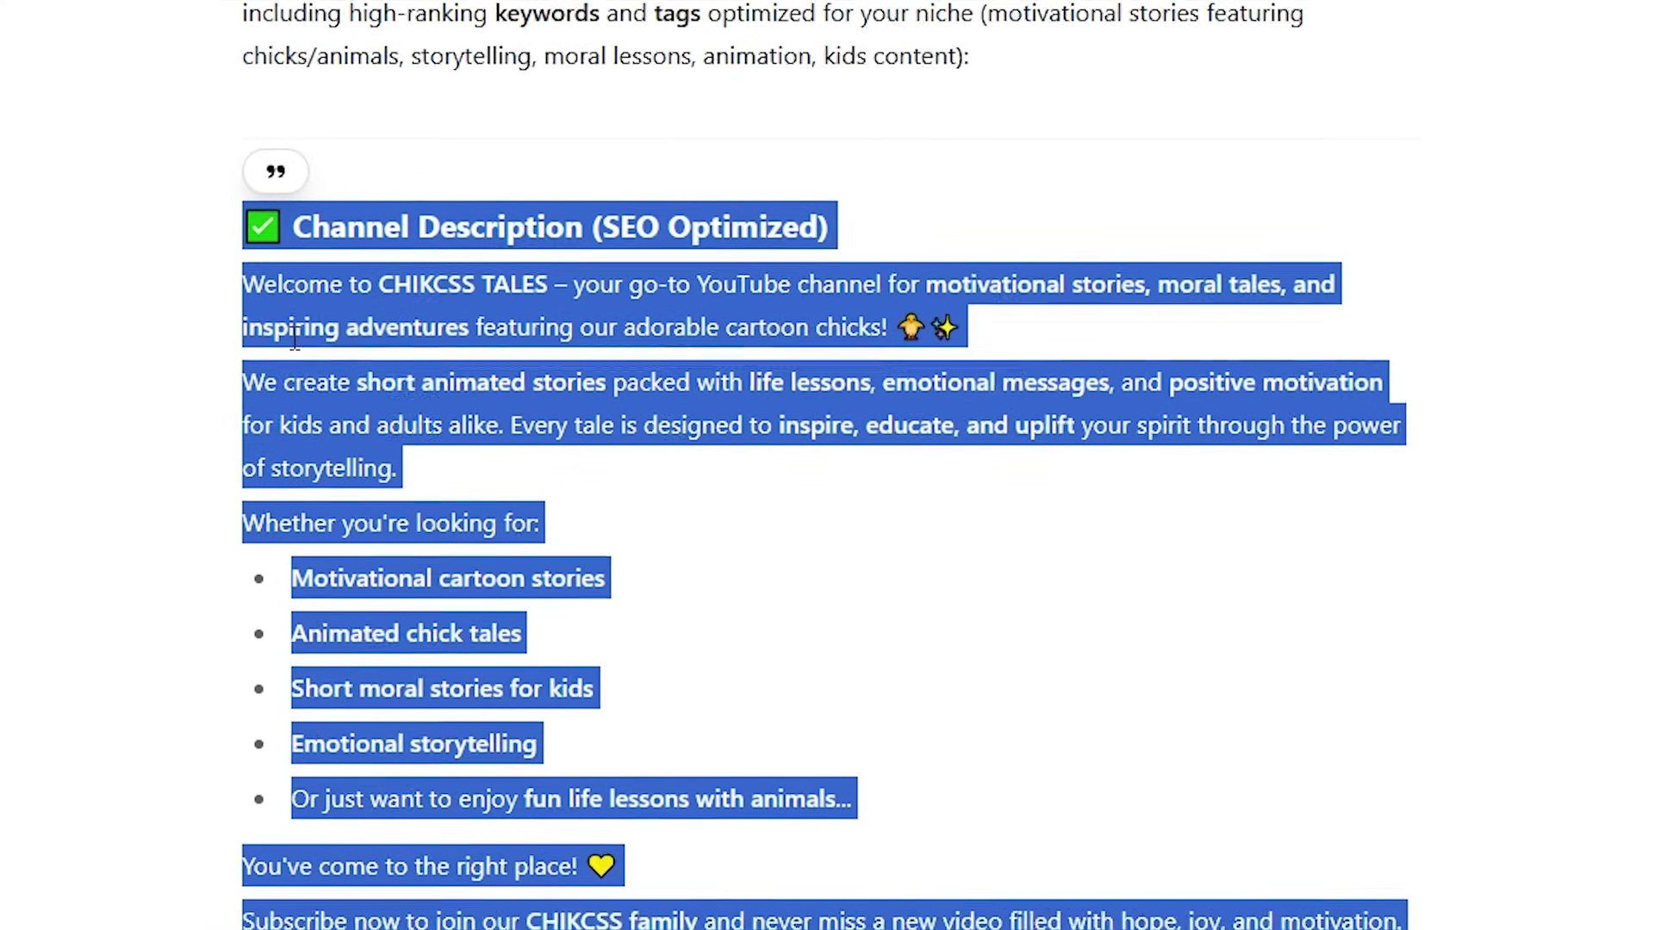
{"action": "left_click", "coordinate": [211, 291]}
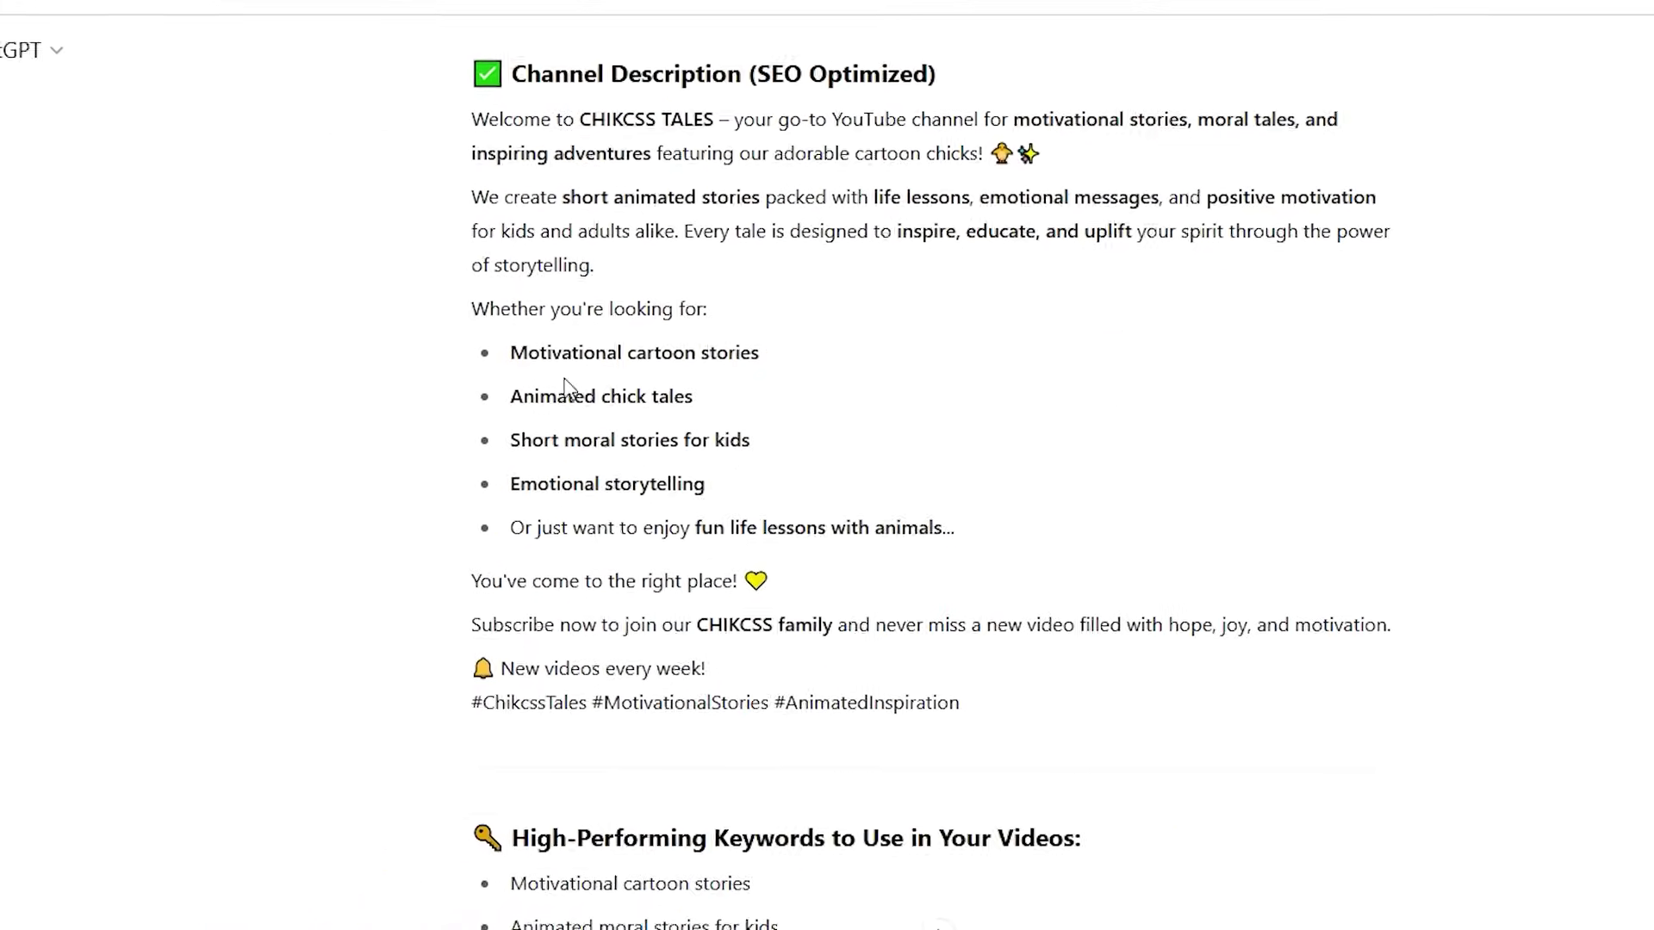
{"action": "left_click_drag", "start_coordinate": [559, 246], "coordinate": [1297, 298]}
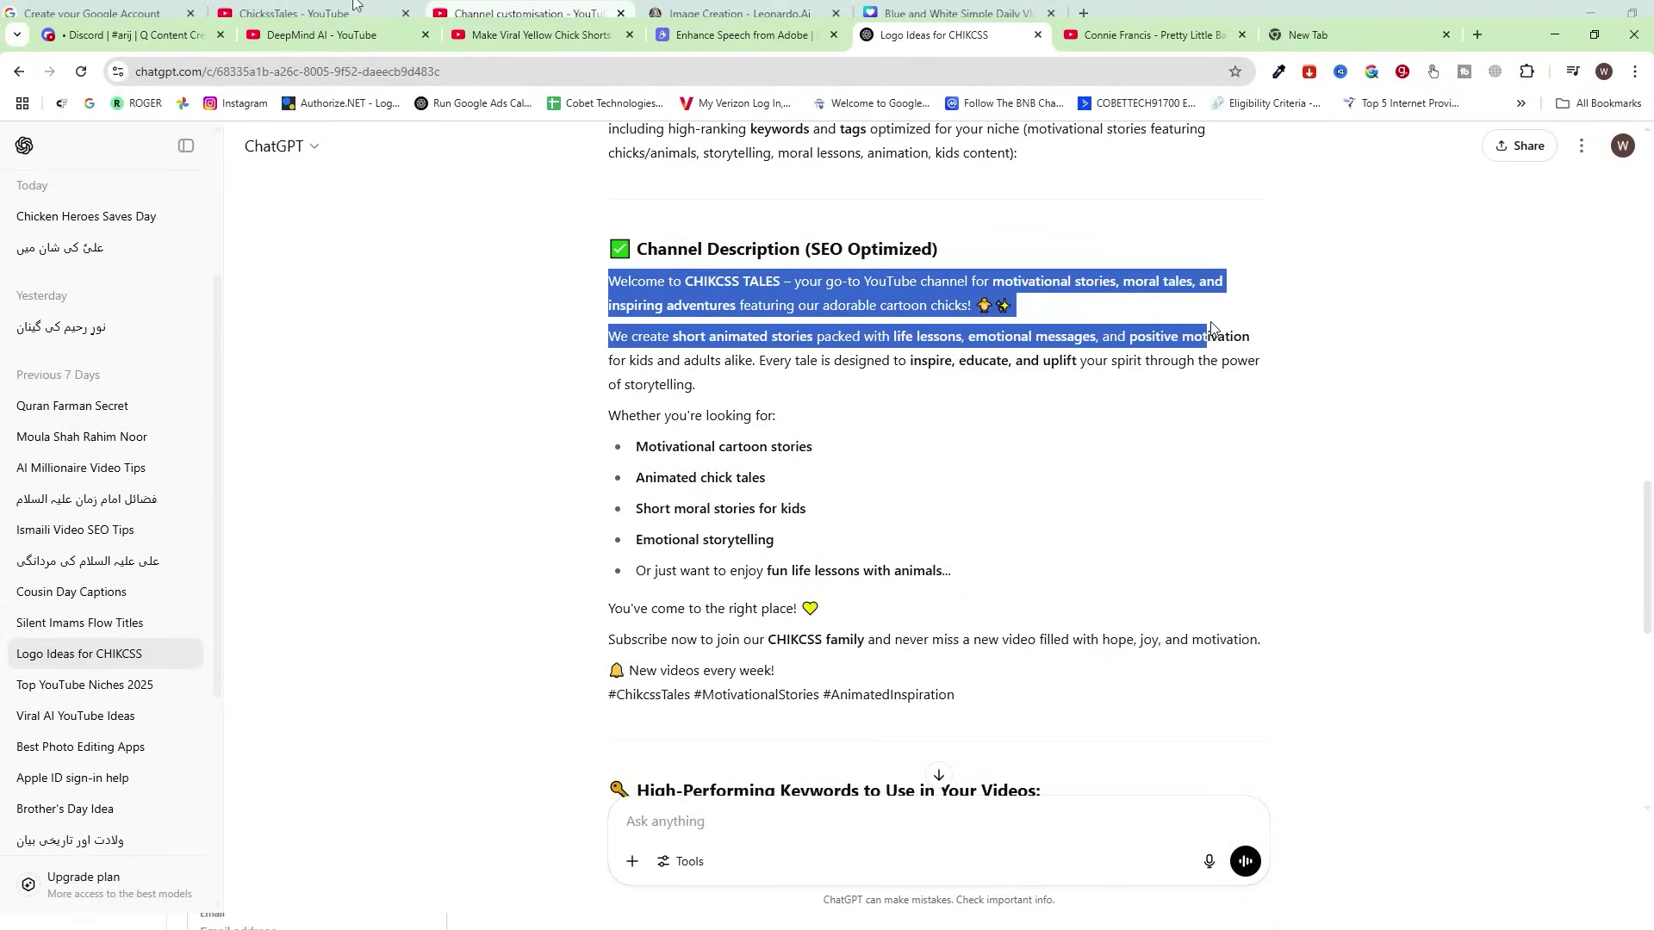
{"action": "left_click_drag", "start_coordinate": [1211, 328], "coordinate": [1233, 709]}
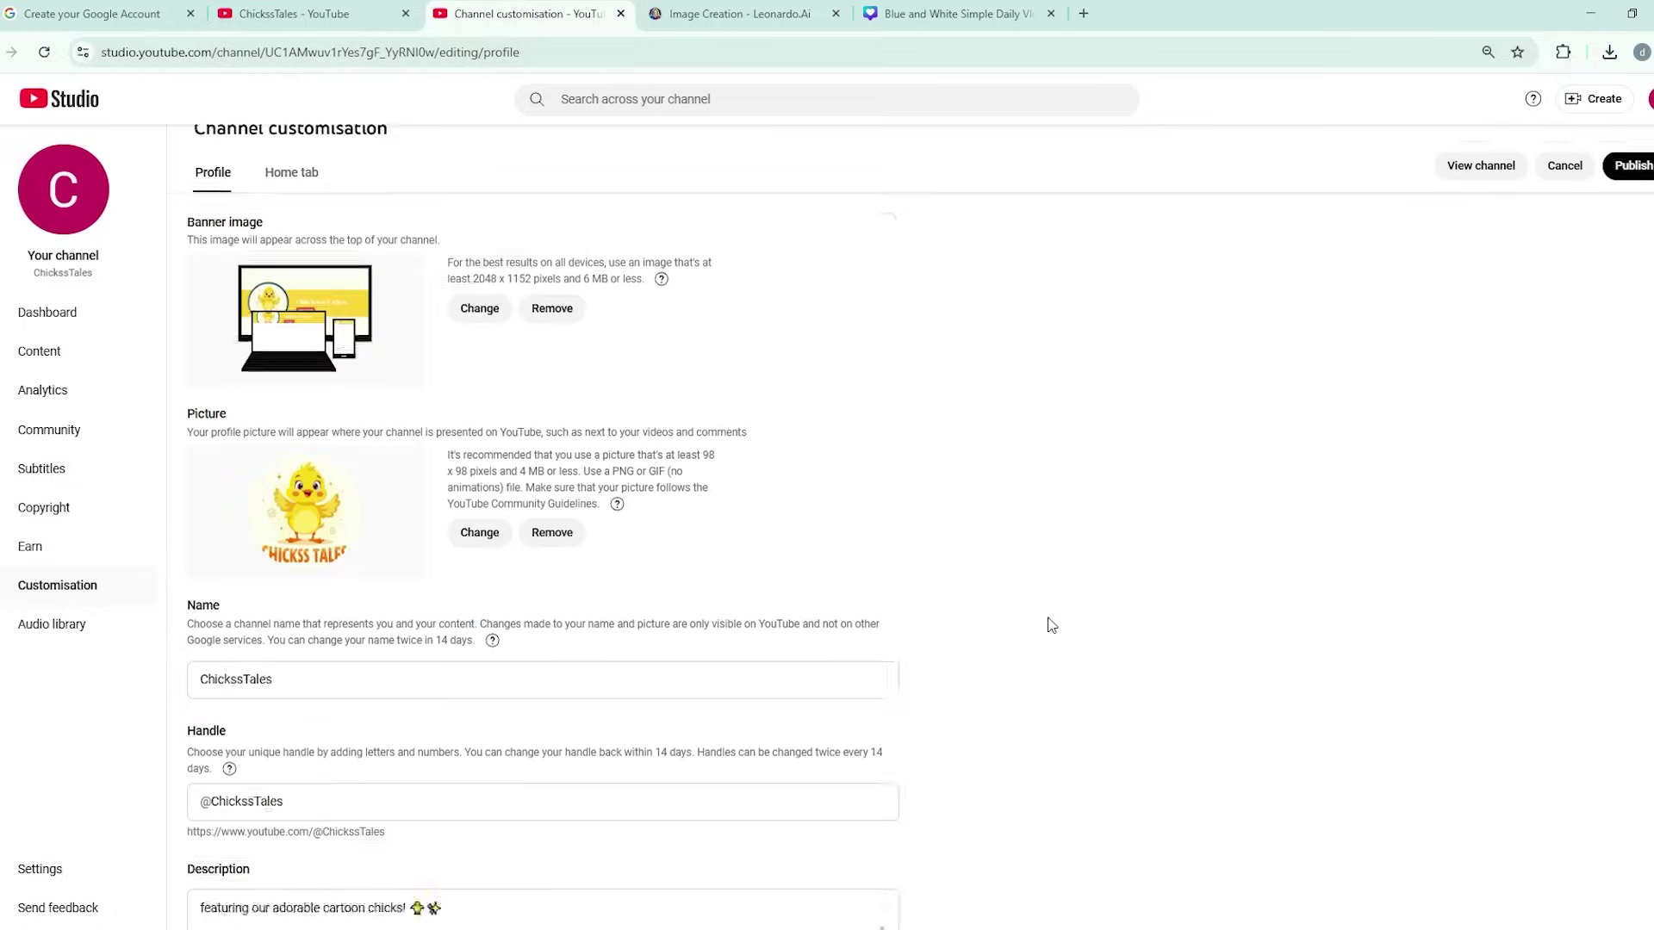
- Publish the channel customisation changes and reload the ChickssTales channel page to check the new banner and picture
{"action": "scroll", "coordinate": [1048, 624], "scroll_direction": "up", "scroll_amount": 1}
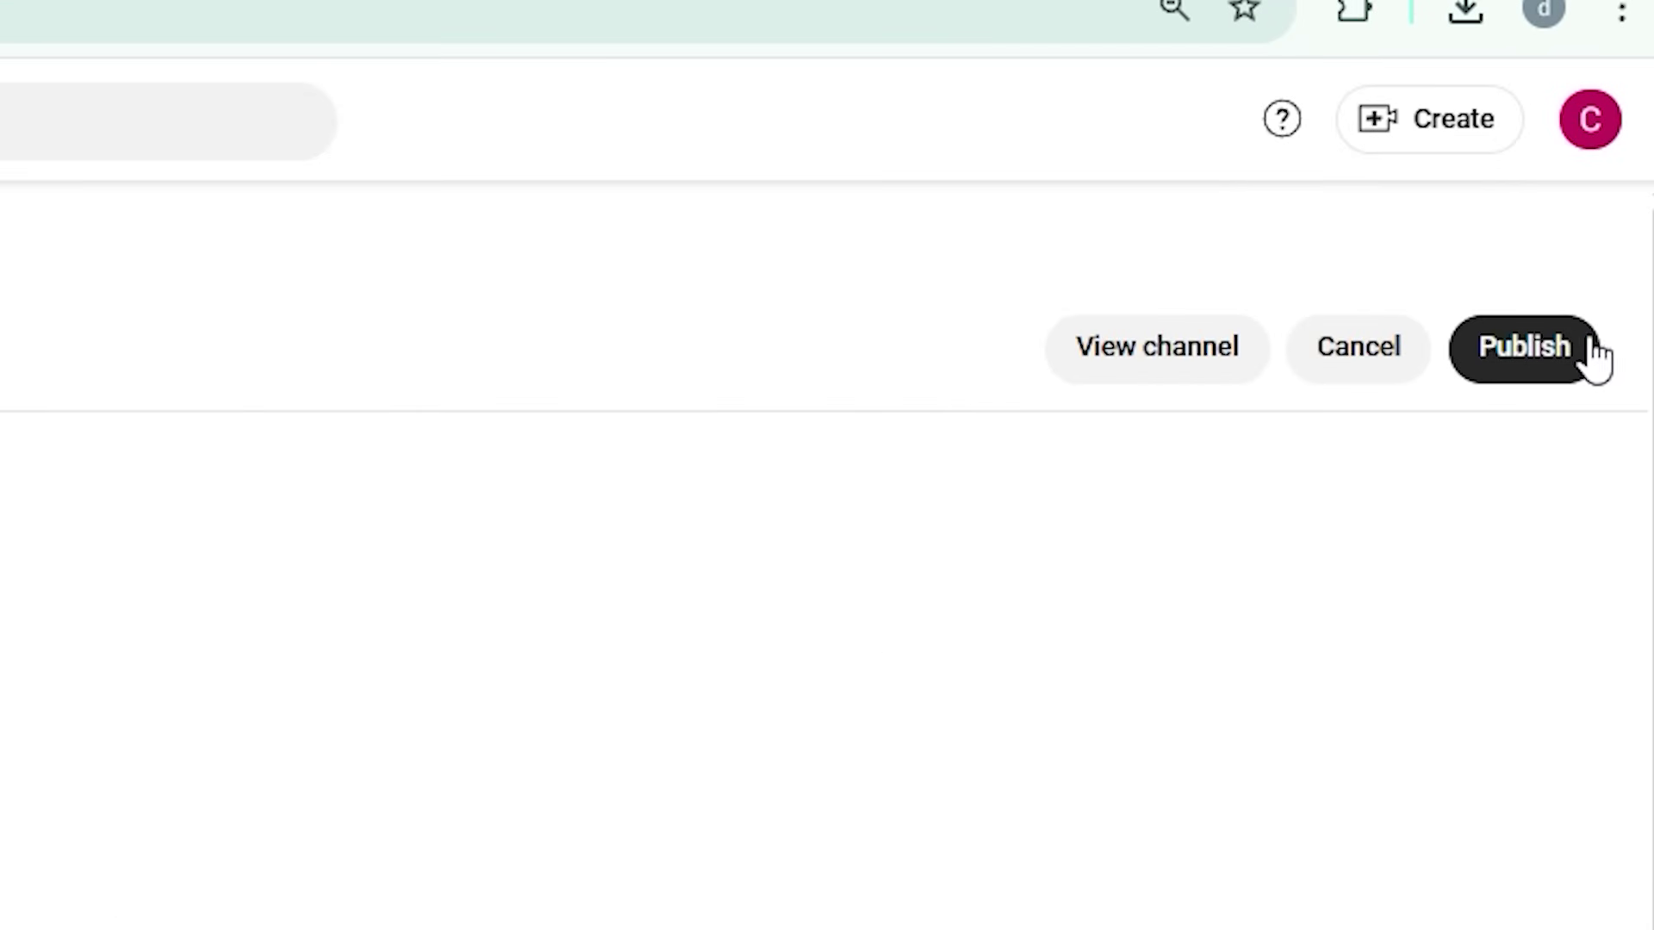
{"action": "left_click", "coordinate": [1636, 197]}
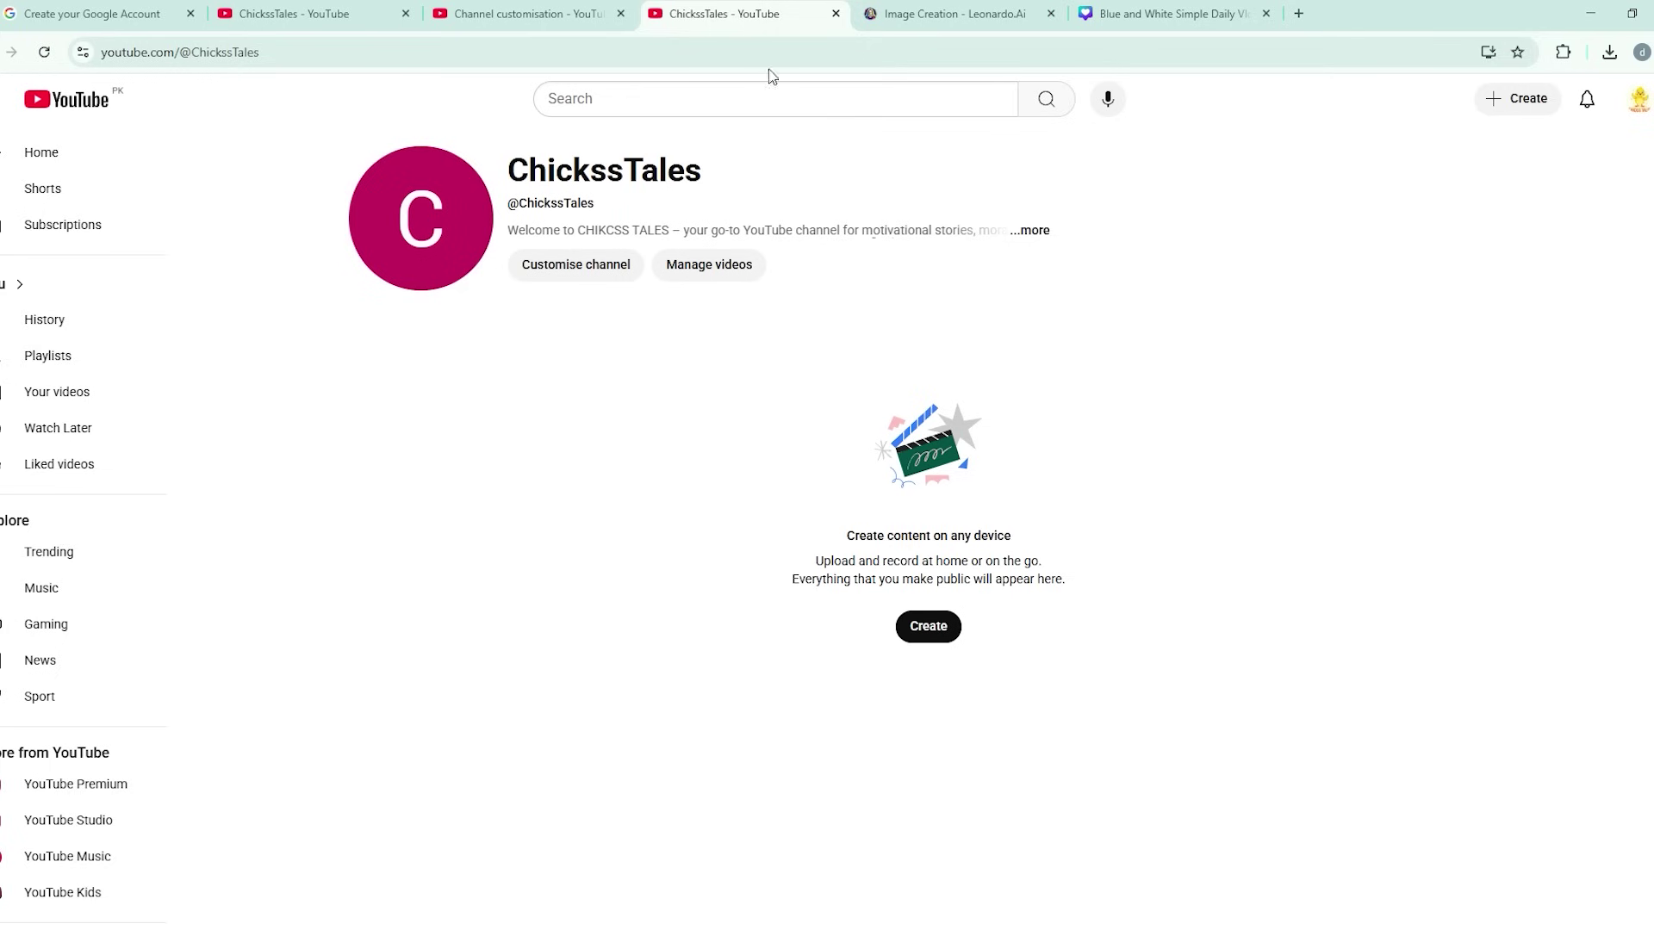
{"action": "key", "text": "F5"}
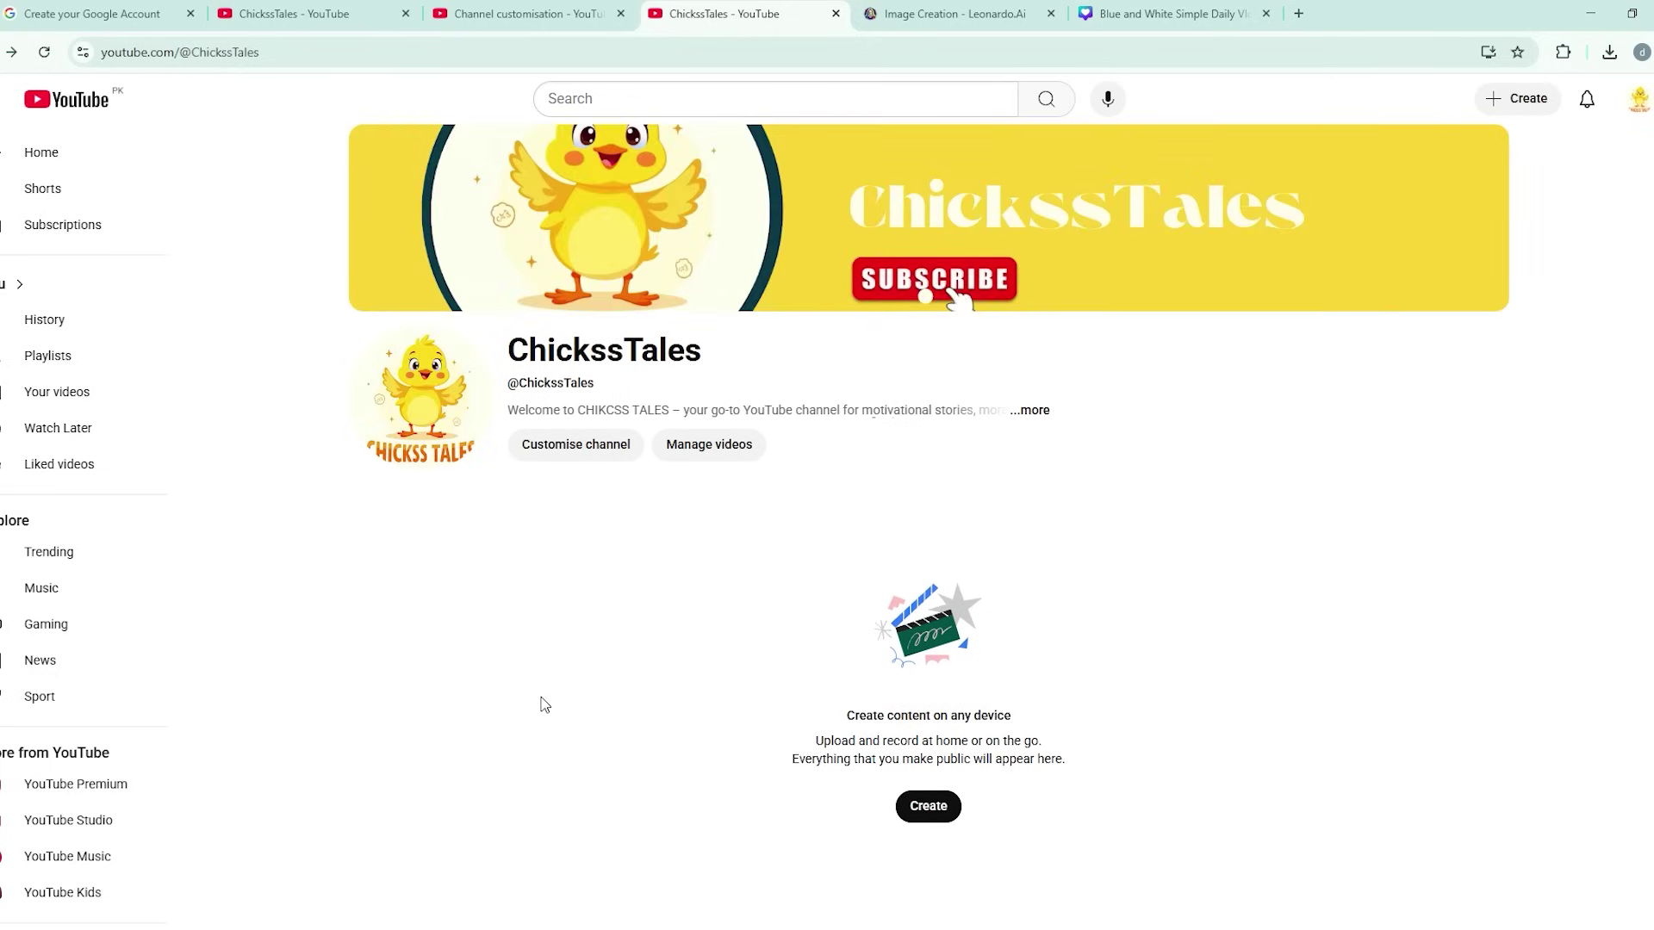
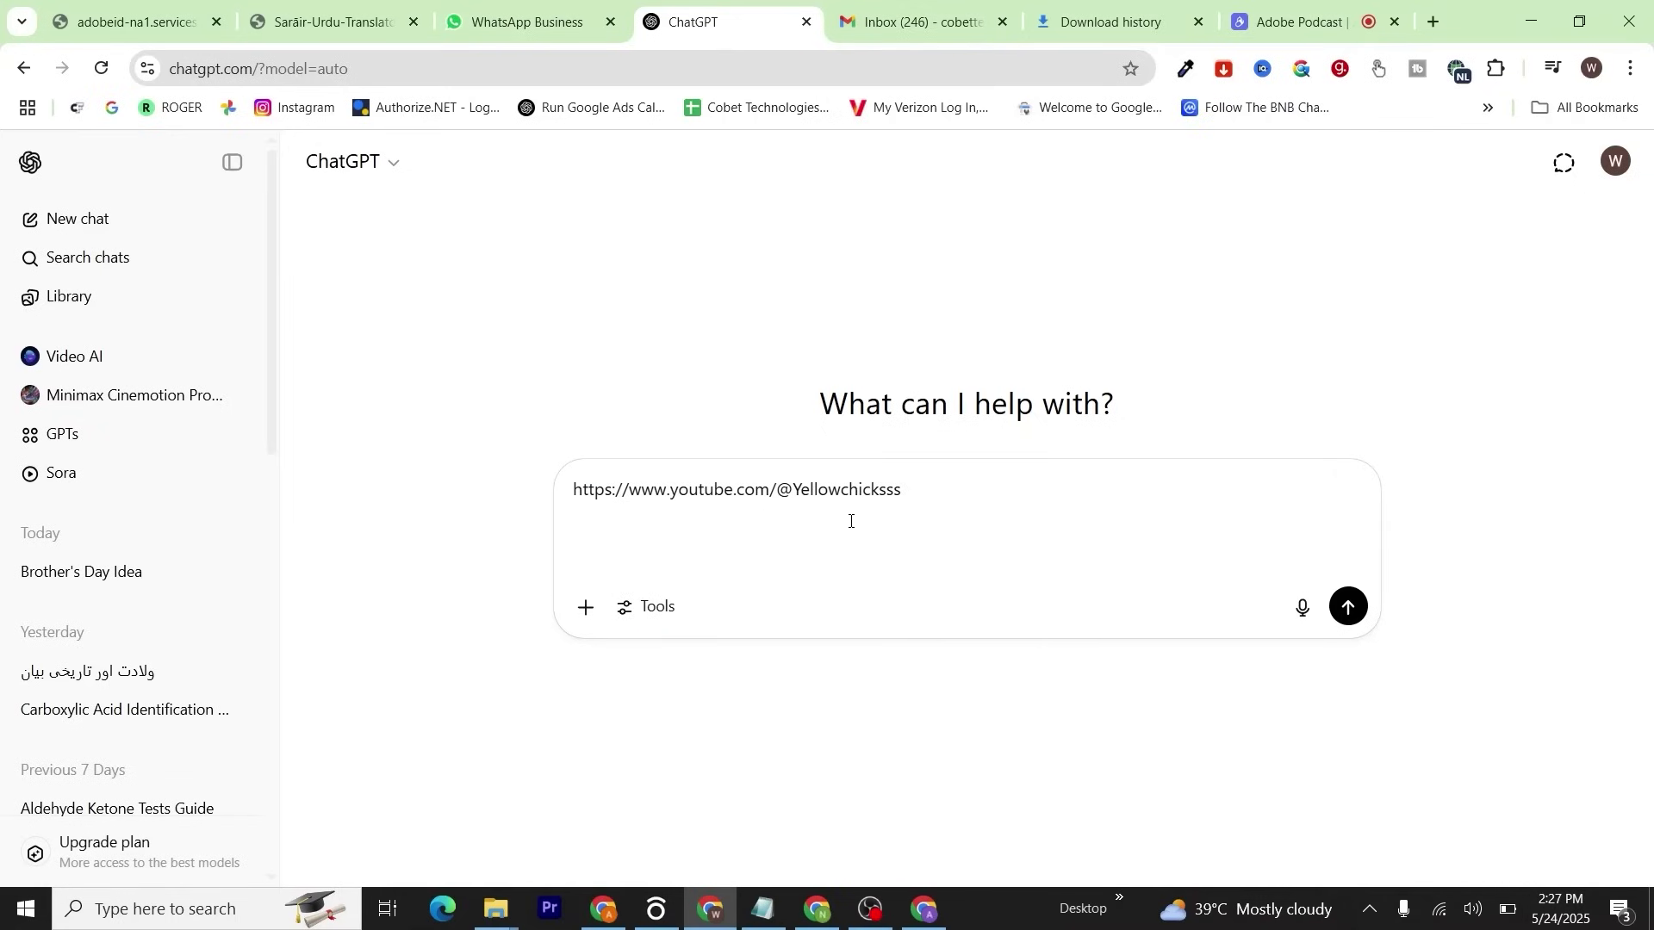
- Ask ChatGPT for 3 stories similar to those of the linked Yellowchicksss channel, where the chicken saves the day
{"action": "type", "text": "3 simi"}
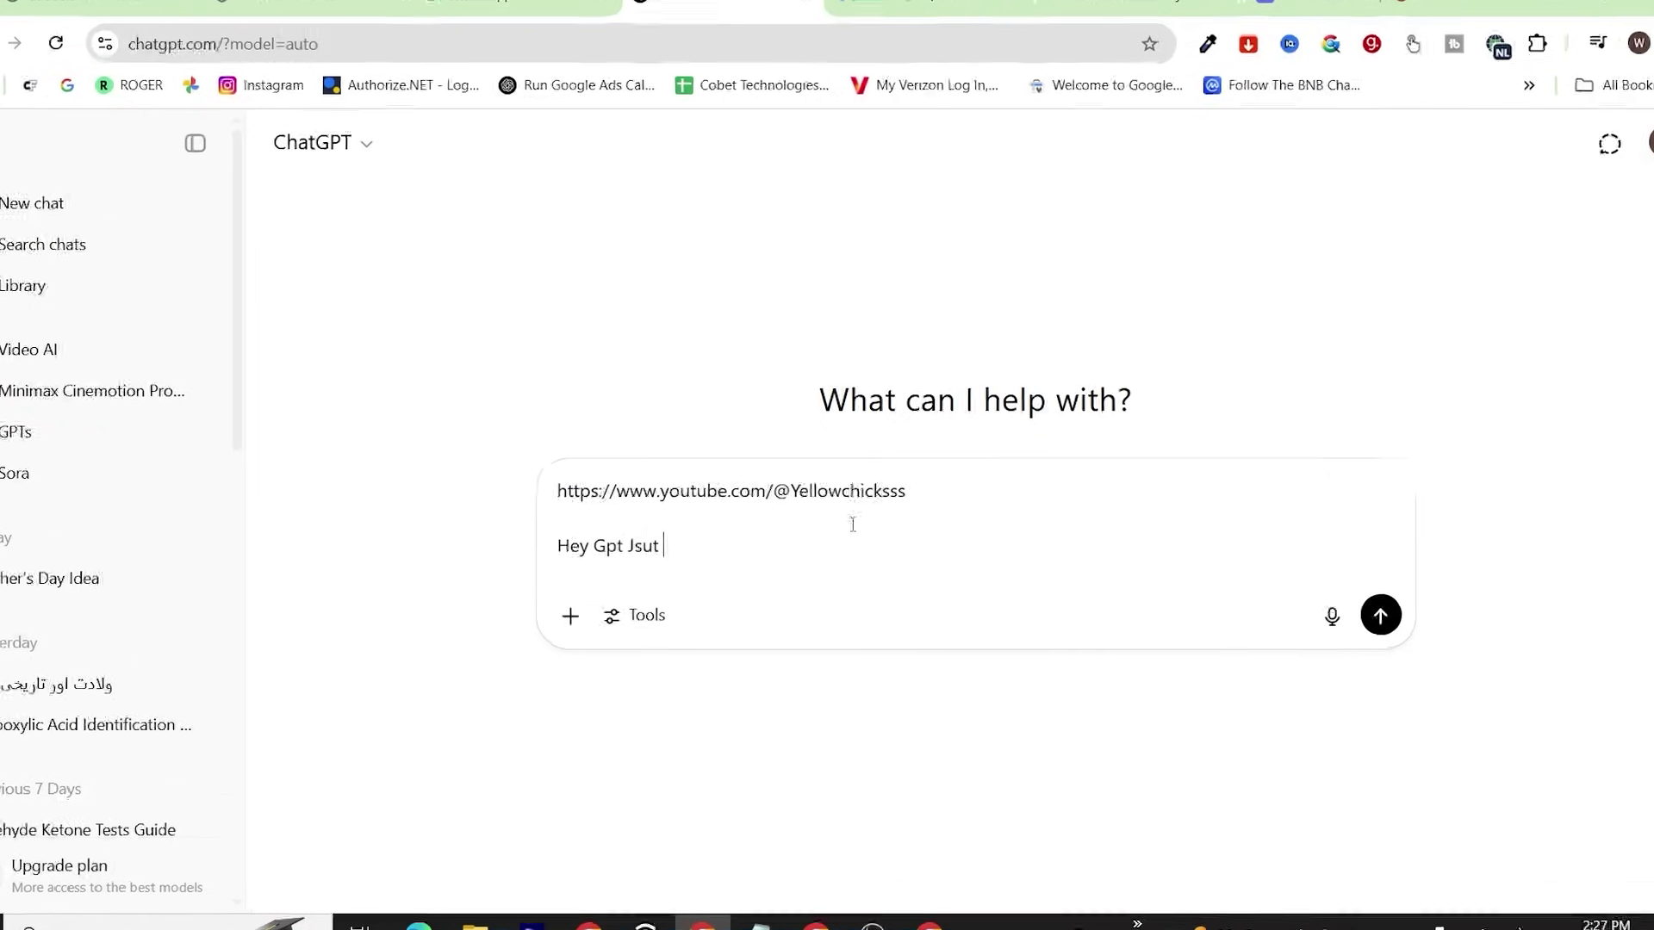
{"action": "type", "text": "lar sotries, where chicken saves the da"}
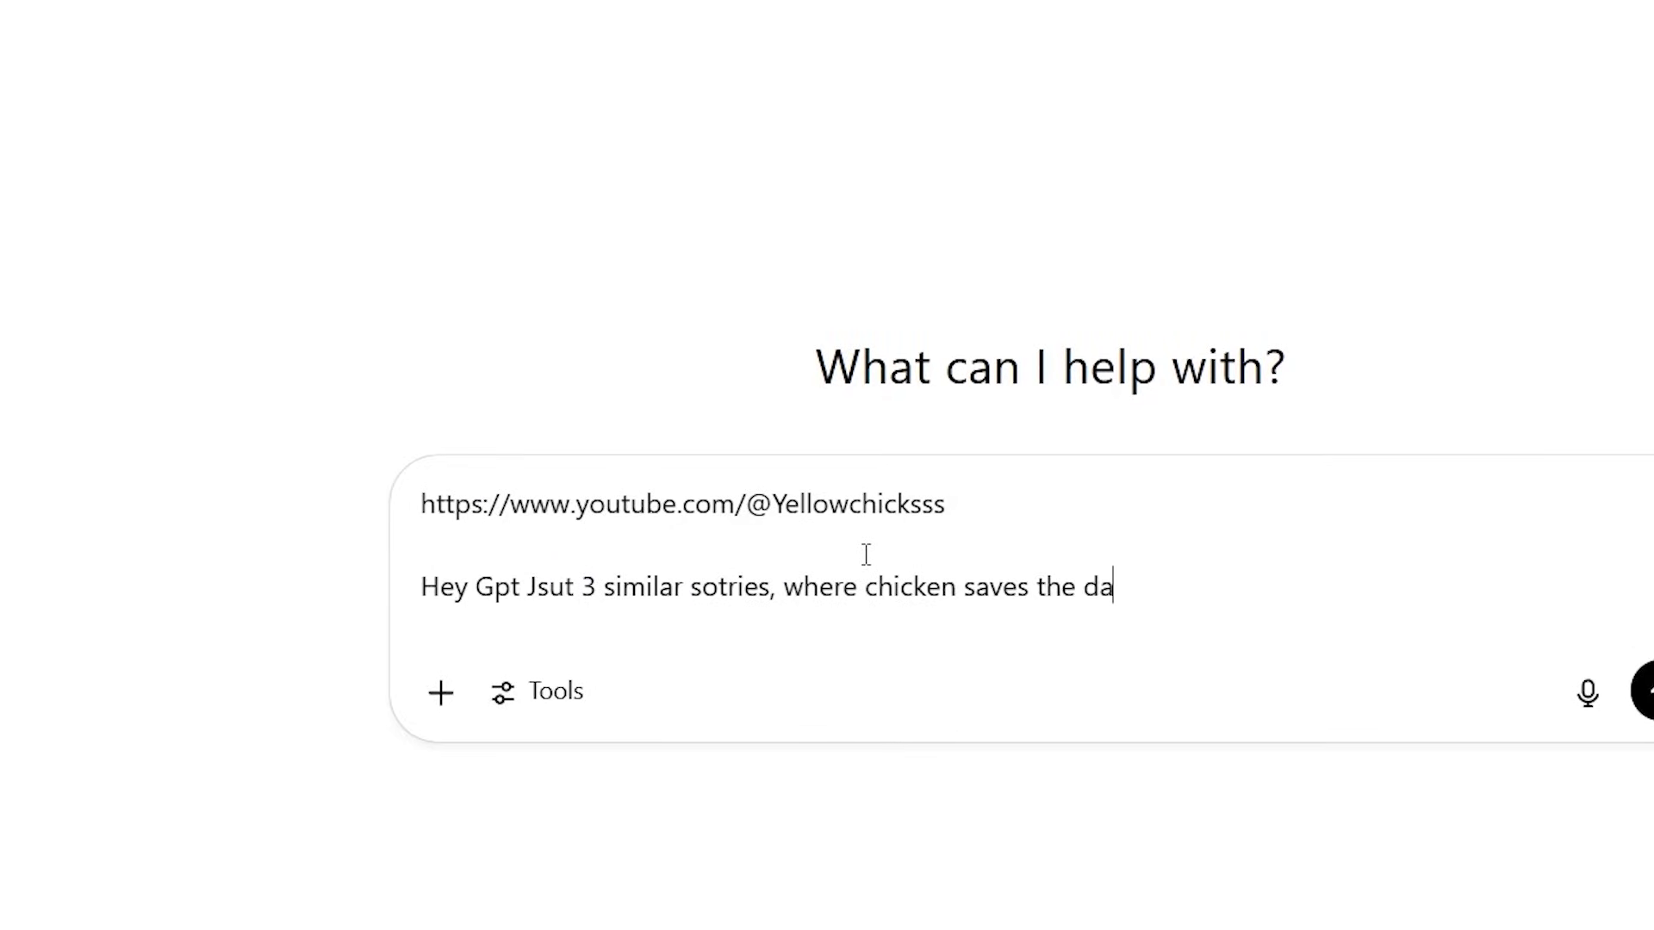
{"action": "type", "text": "y"}
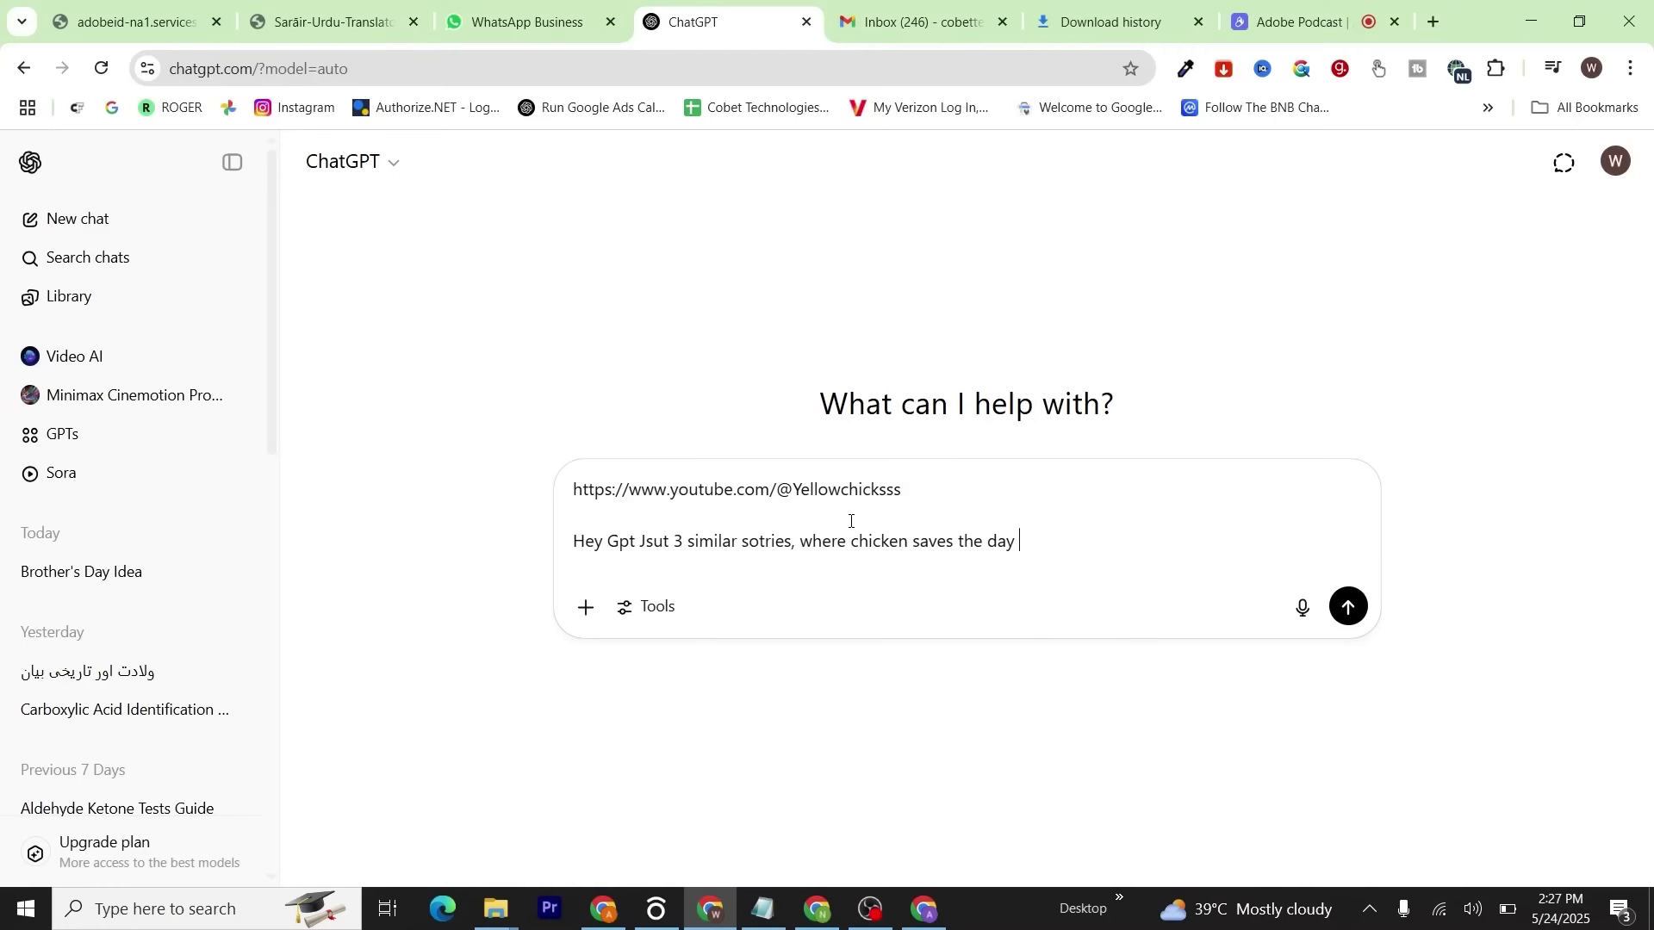
{"action": "key", "text": "Return"}
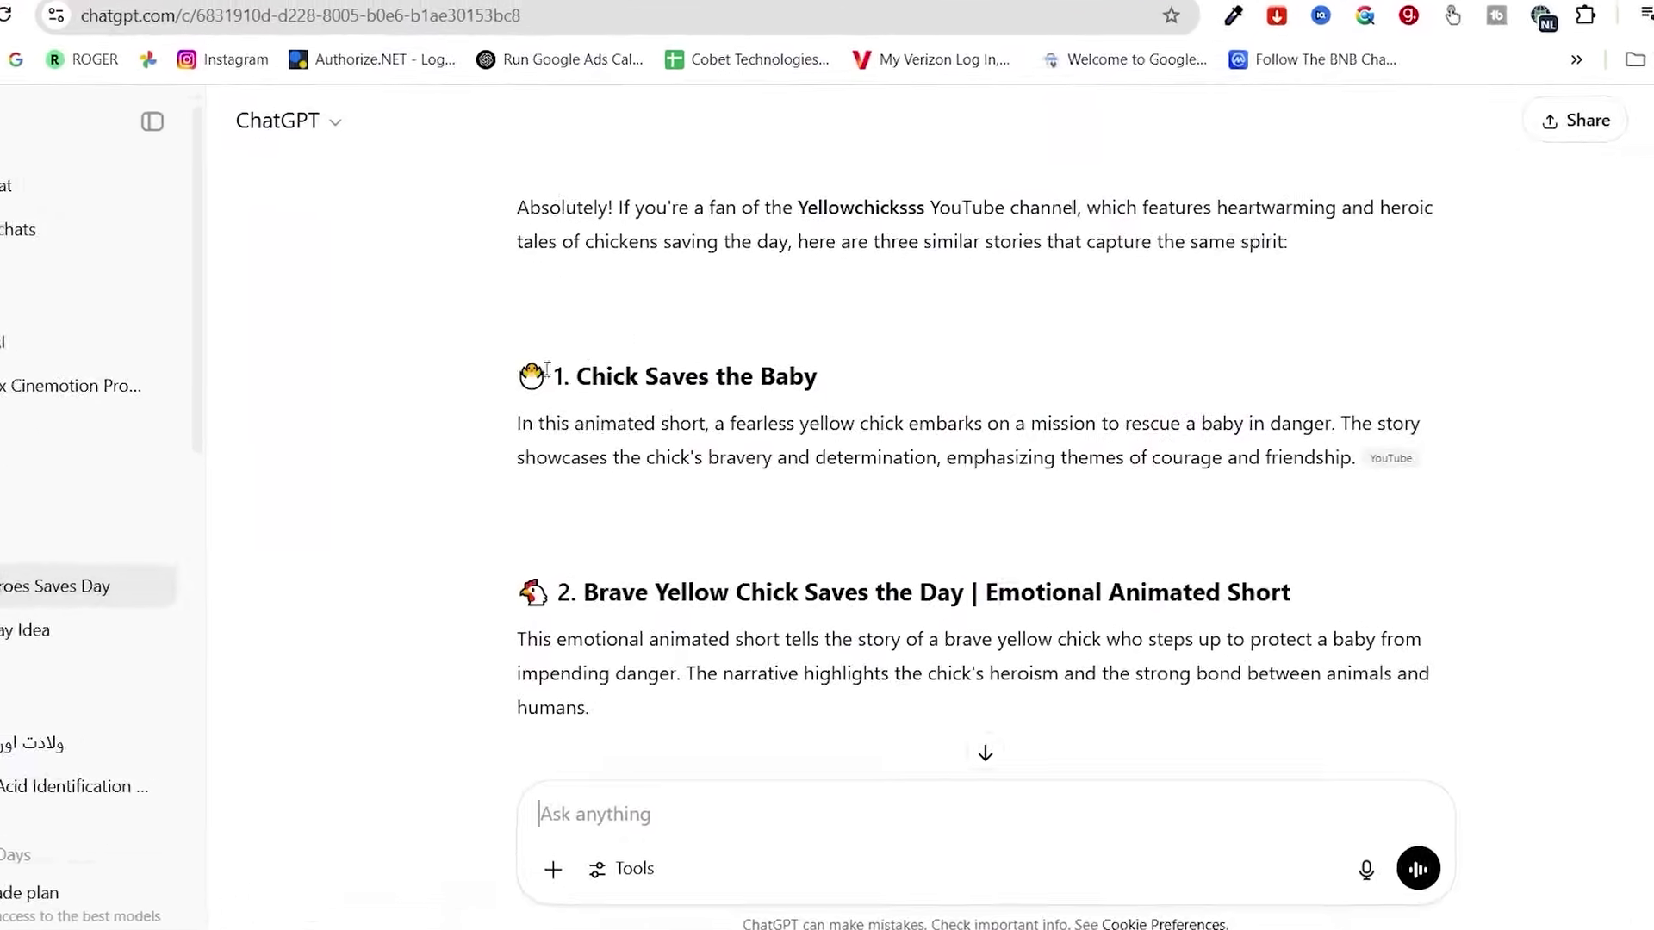
- Choose story no. 1 and ask for scenes for a YouTube Short like the mentioned channel, with AI image prompts for each scene
{"action": "scroll", "coordinate": [559, 310], "scroll_direction": "down", "scroll_amount": 2}
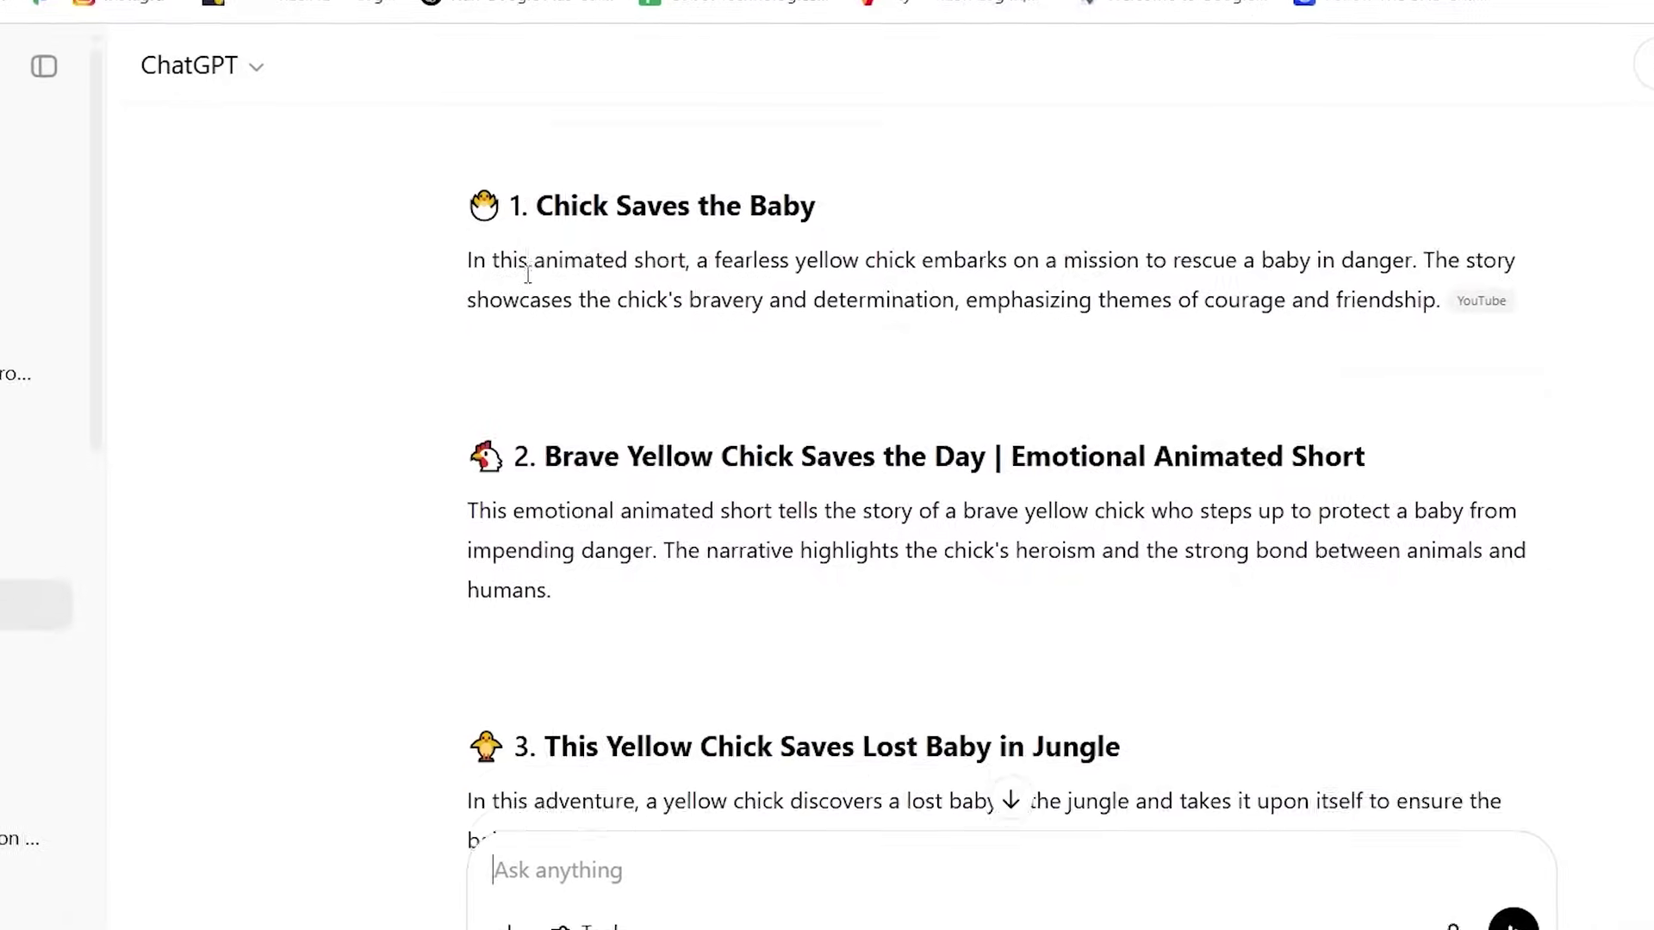
{"action": "scroll", "coordinate": [517, 277], "scroll_direction": "down", "scroll_amount": 3}
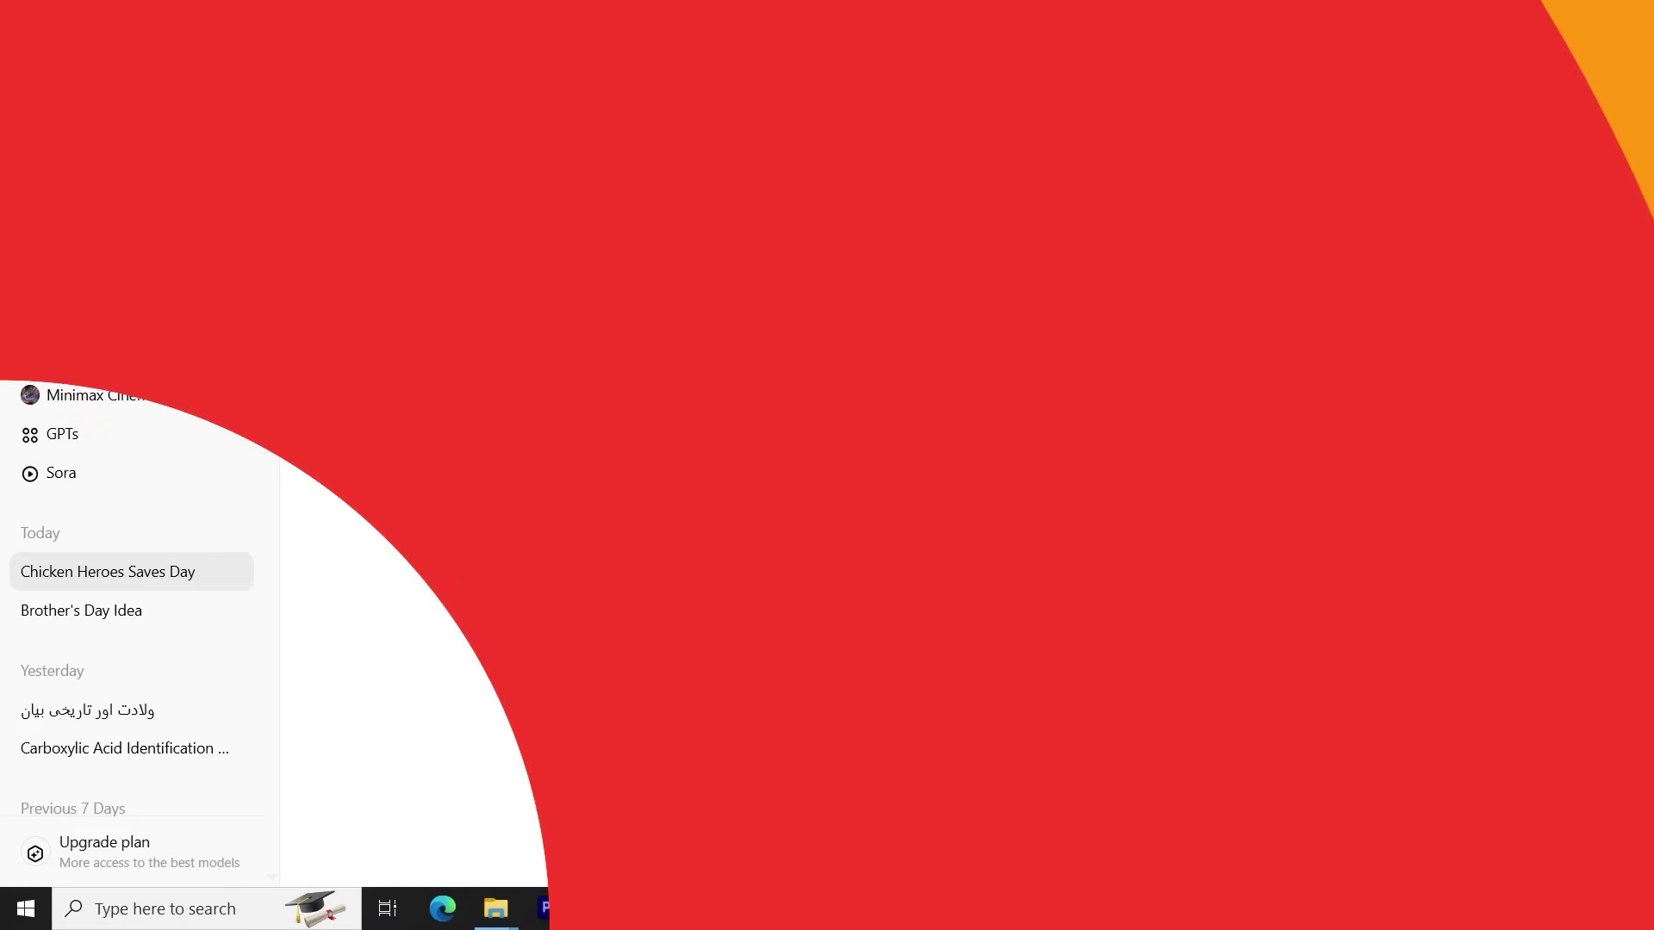
{"action": "left_click_drag", "start_coordinate": [1032, 260], "coordinate": [452, 233]}
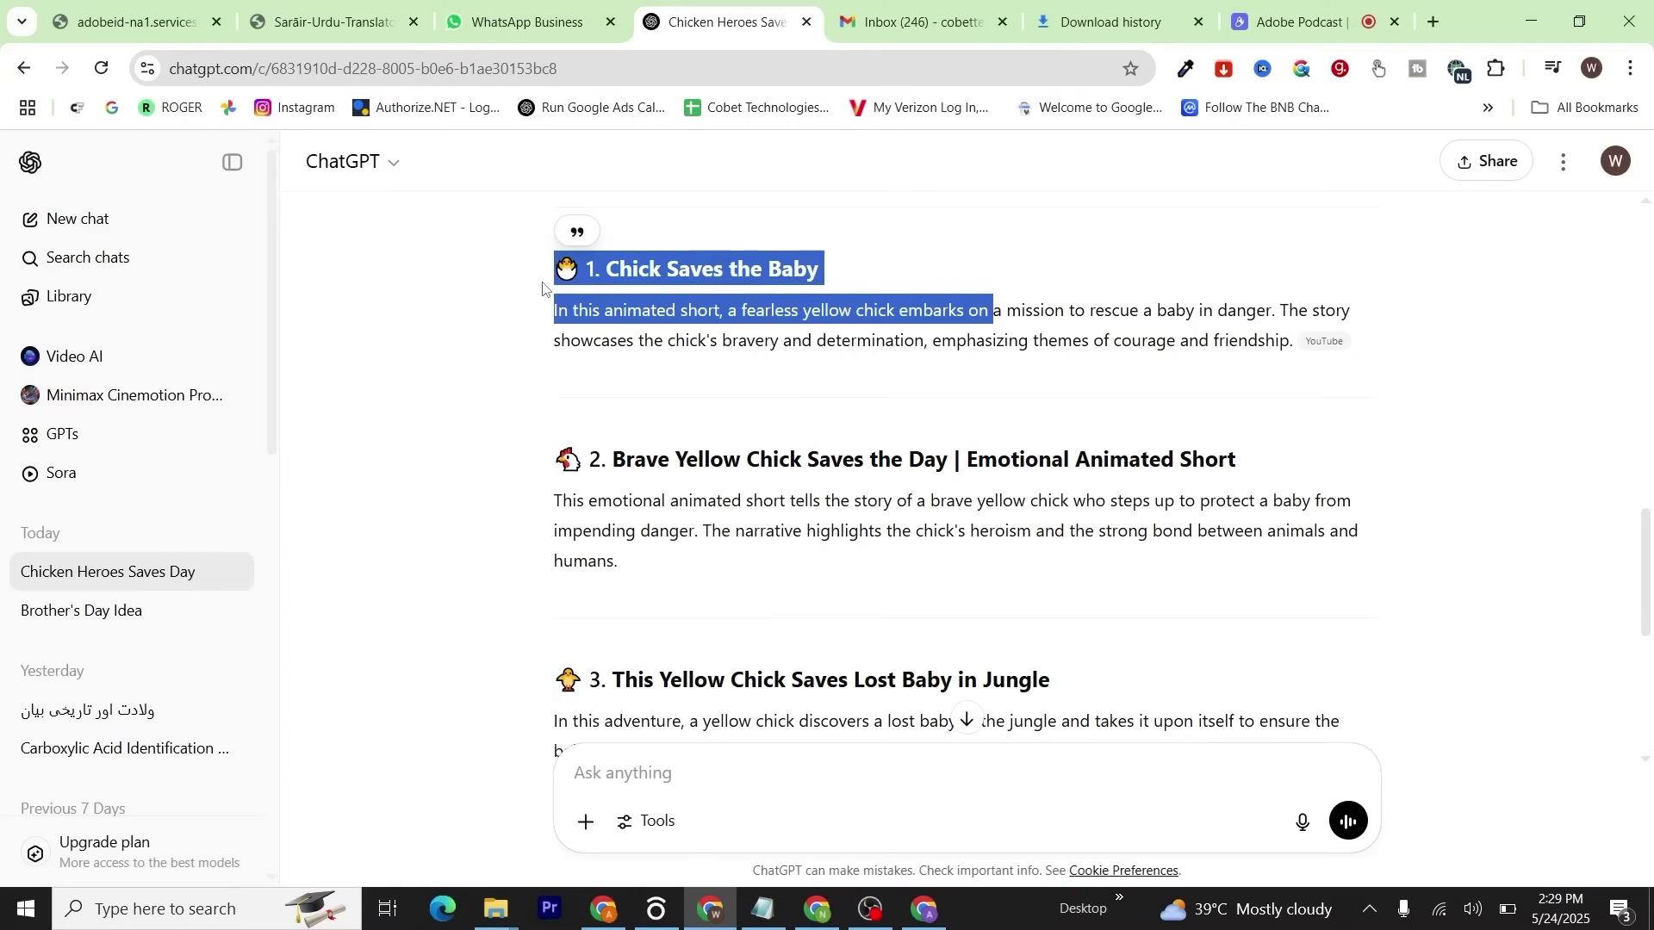
{"action": "left_click_drag", "start_coordinate": [552, 268], "coordinate": [870, 312]}
{"action": "left_click", "coordinate": [738, 411]}
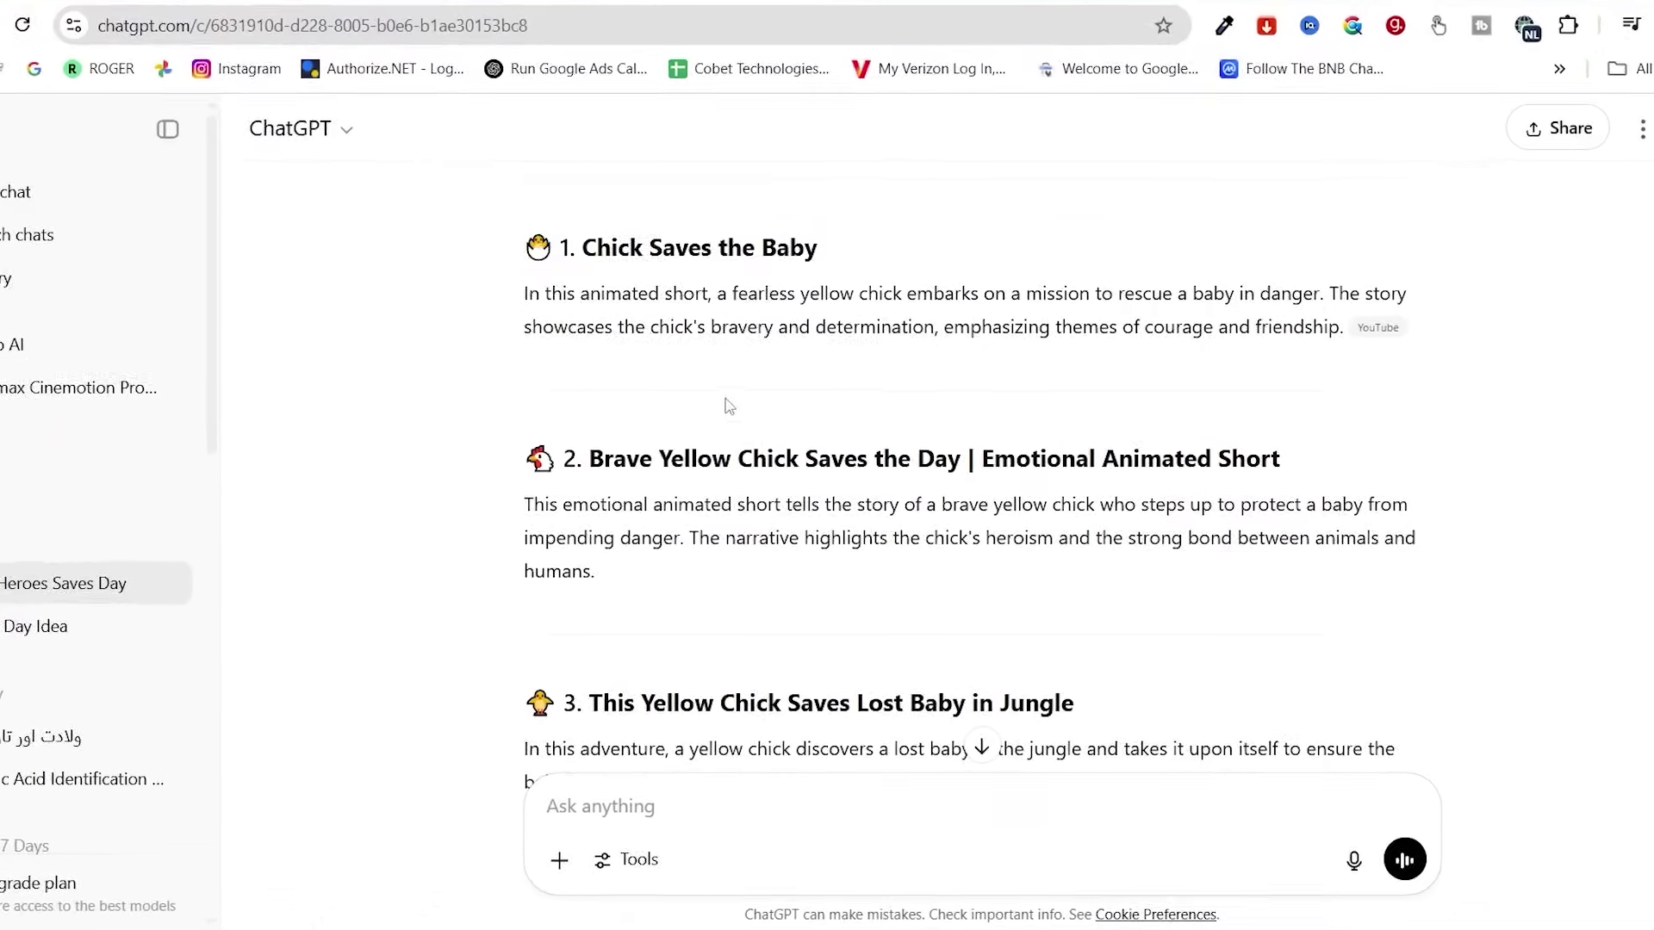
{"action": "left_click", "coordinate": [610, 812]}
{"action": "type", "text": "I choose no "}
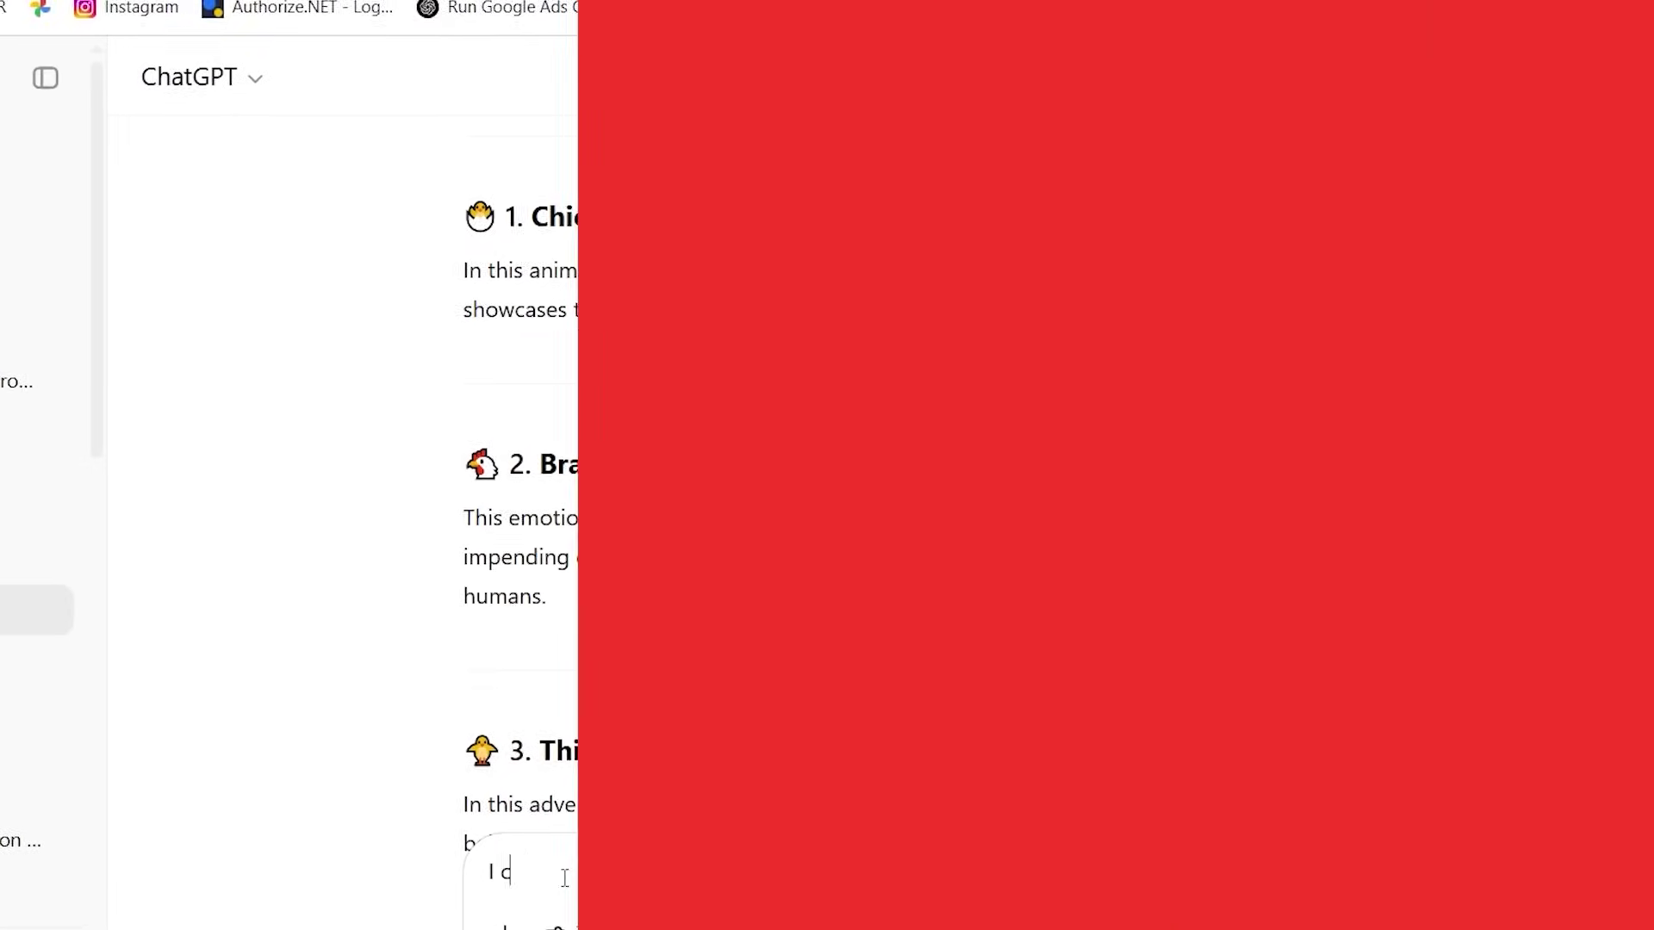
{"action": "type", "text": "1 story , now give me scenes , to create this story , for a youtueb chort just tlike the channel i mentioned , alsoe give p"}
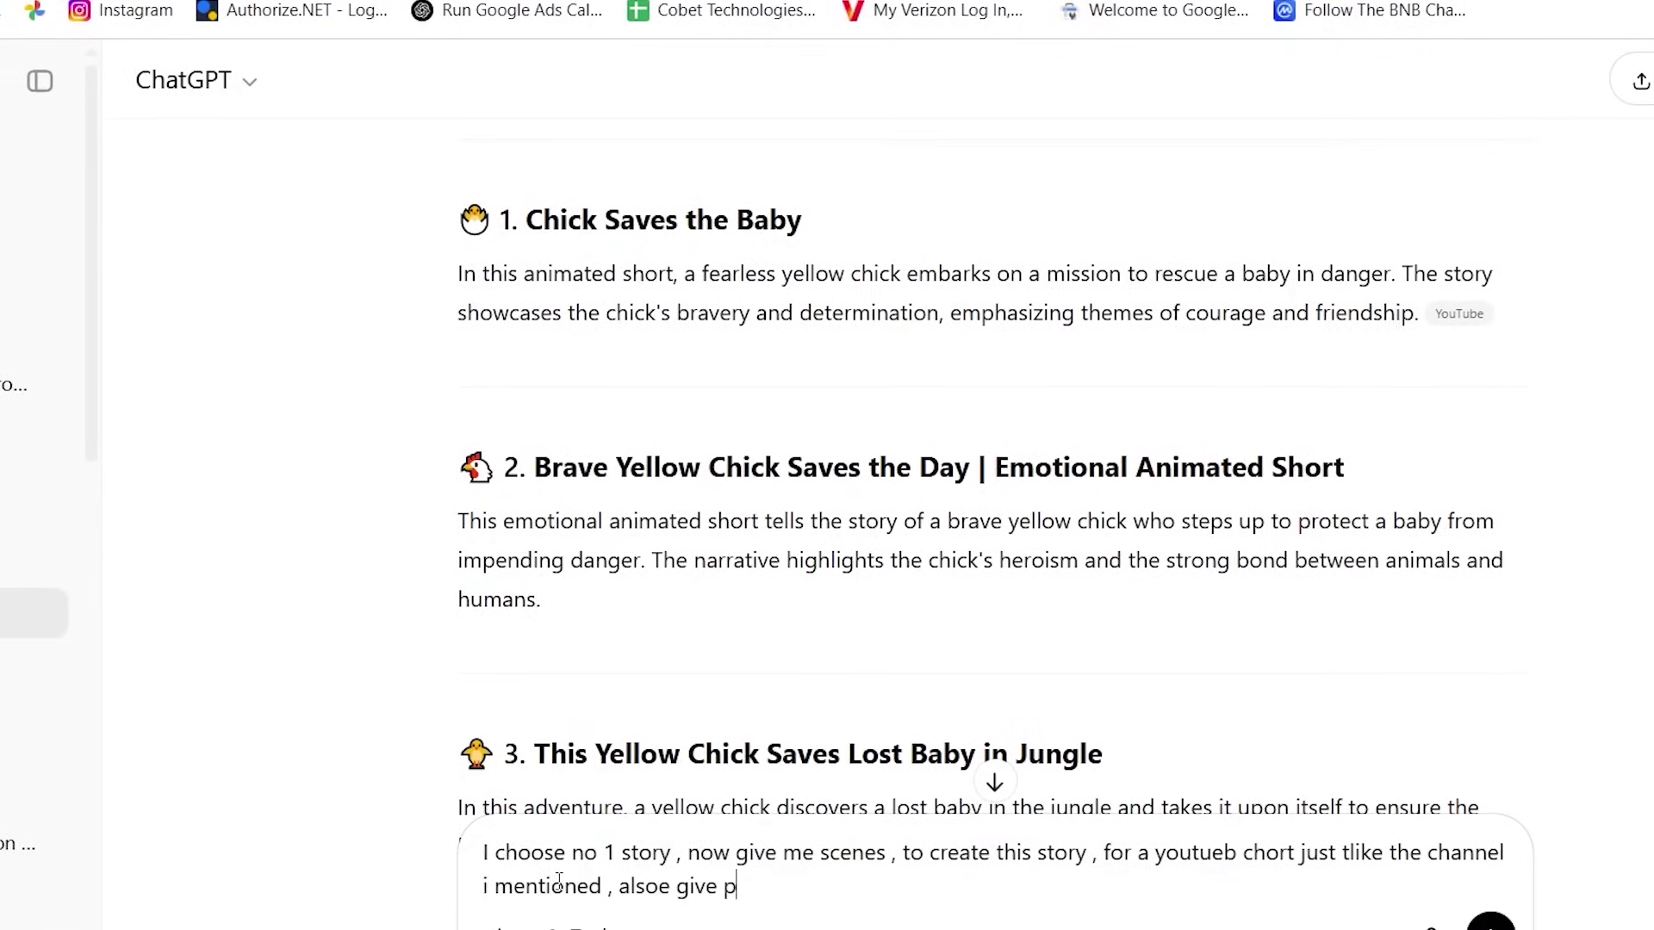
{"action": "type", "text": "romts alomg with ea"}
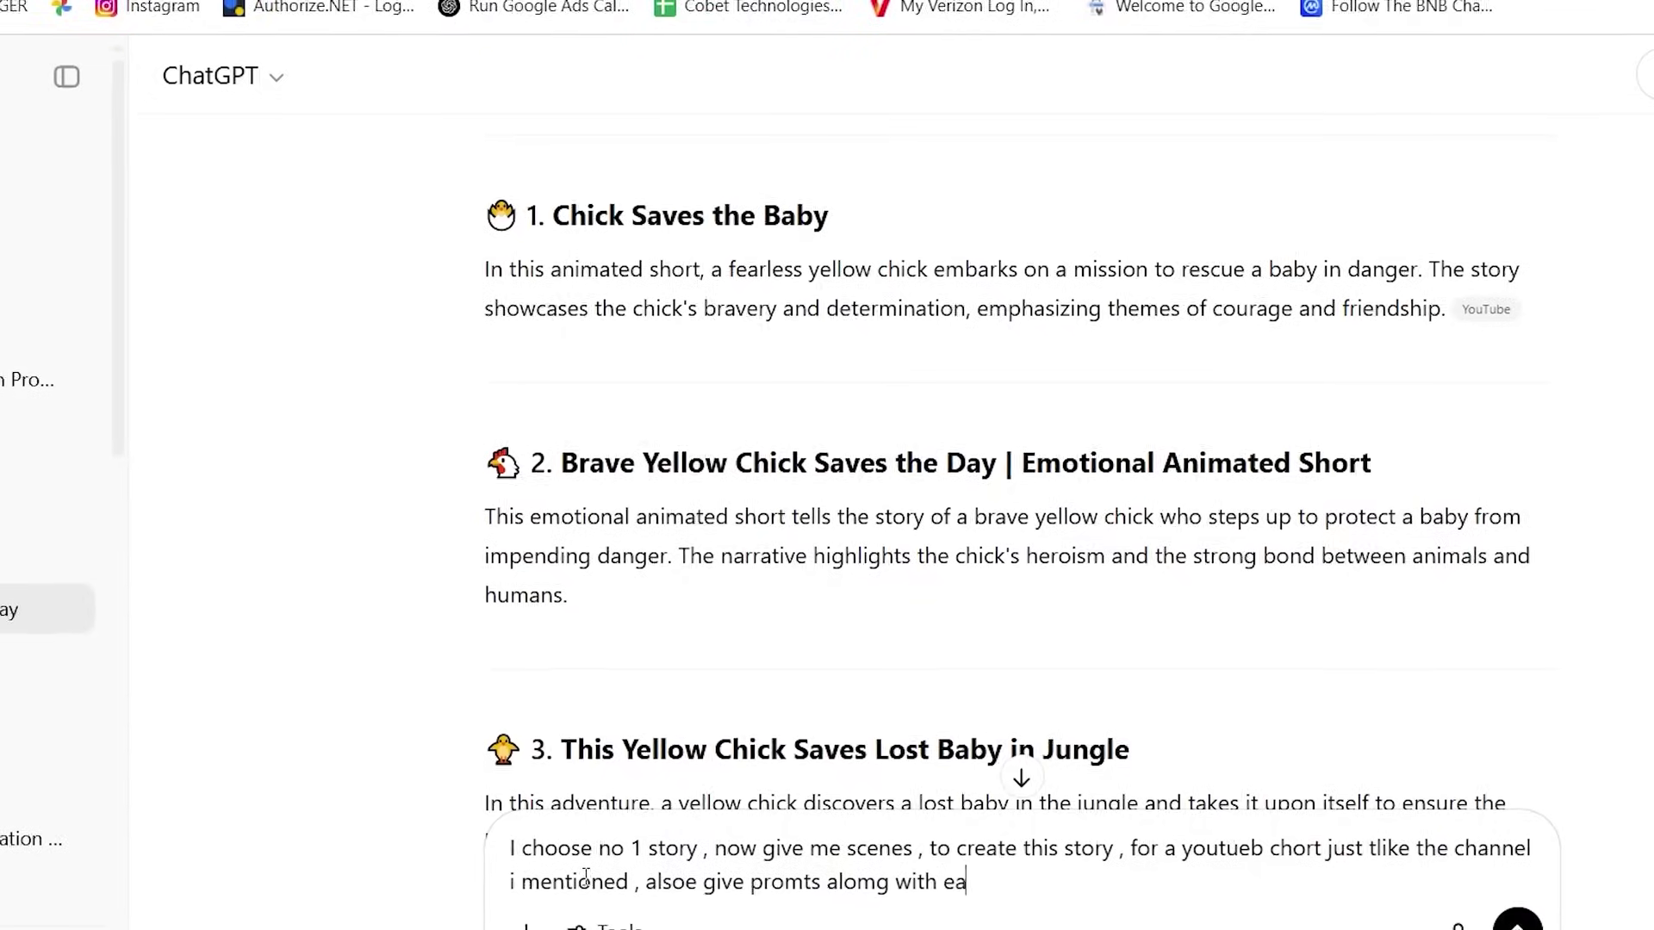
{"action": "type", "text": "ch scenec to crea"}
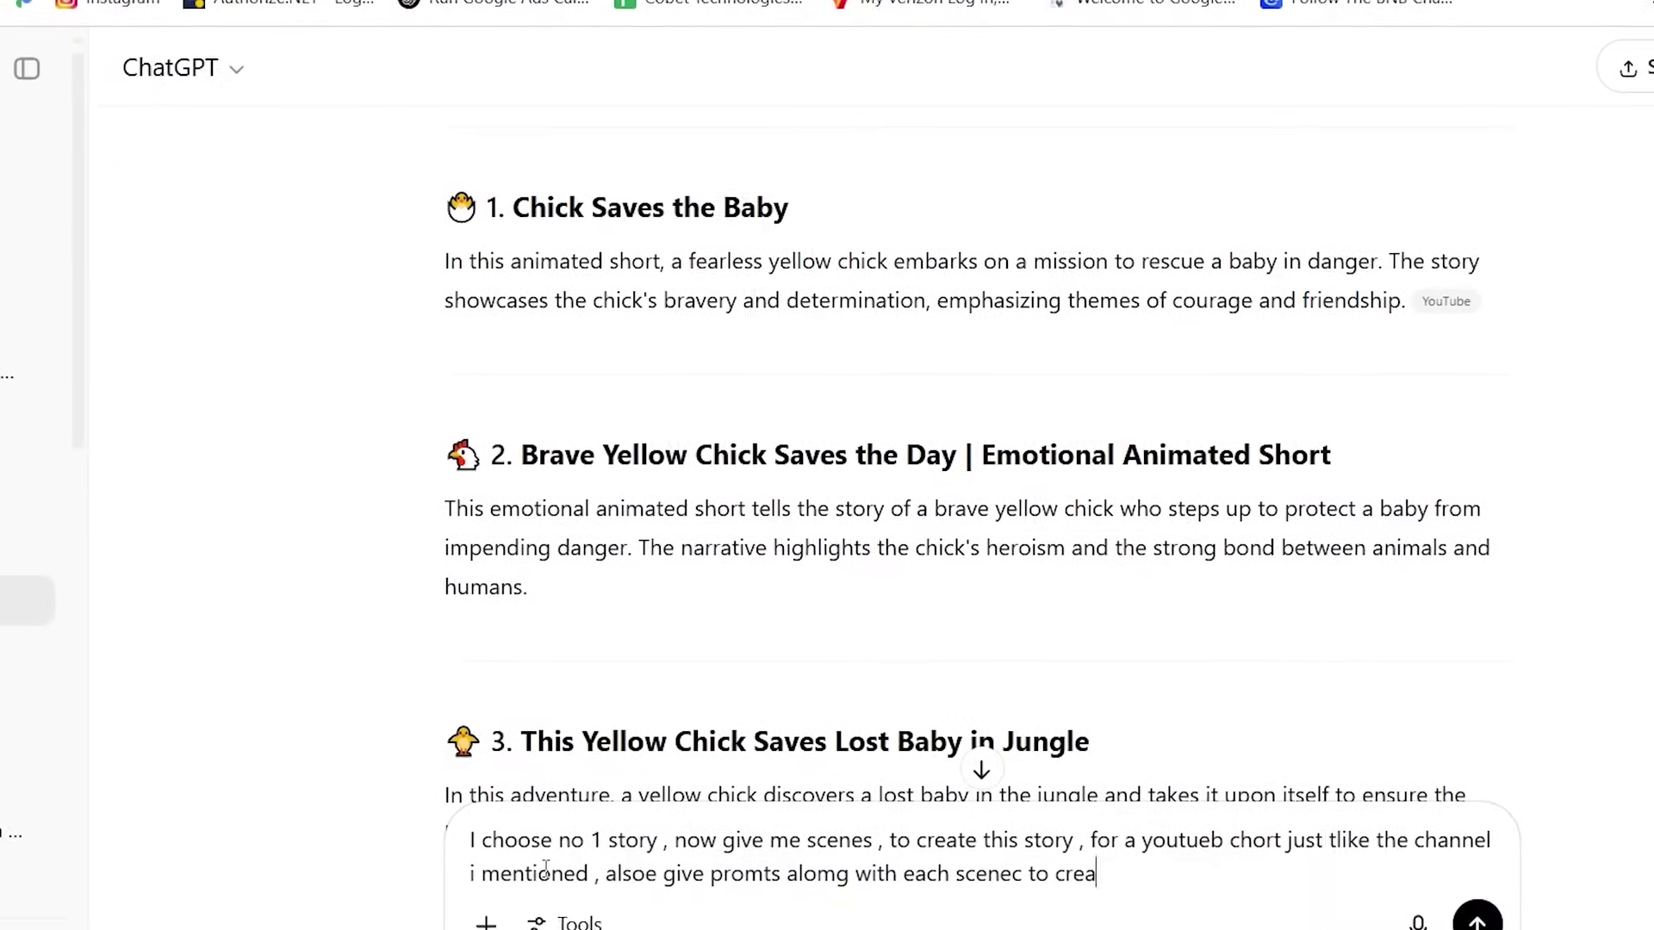
{"action": "type", "text": "t ai images"}
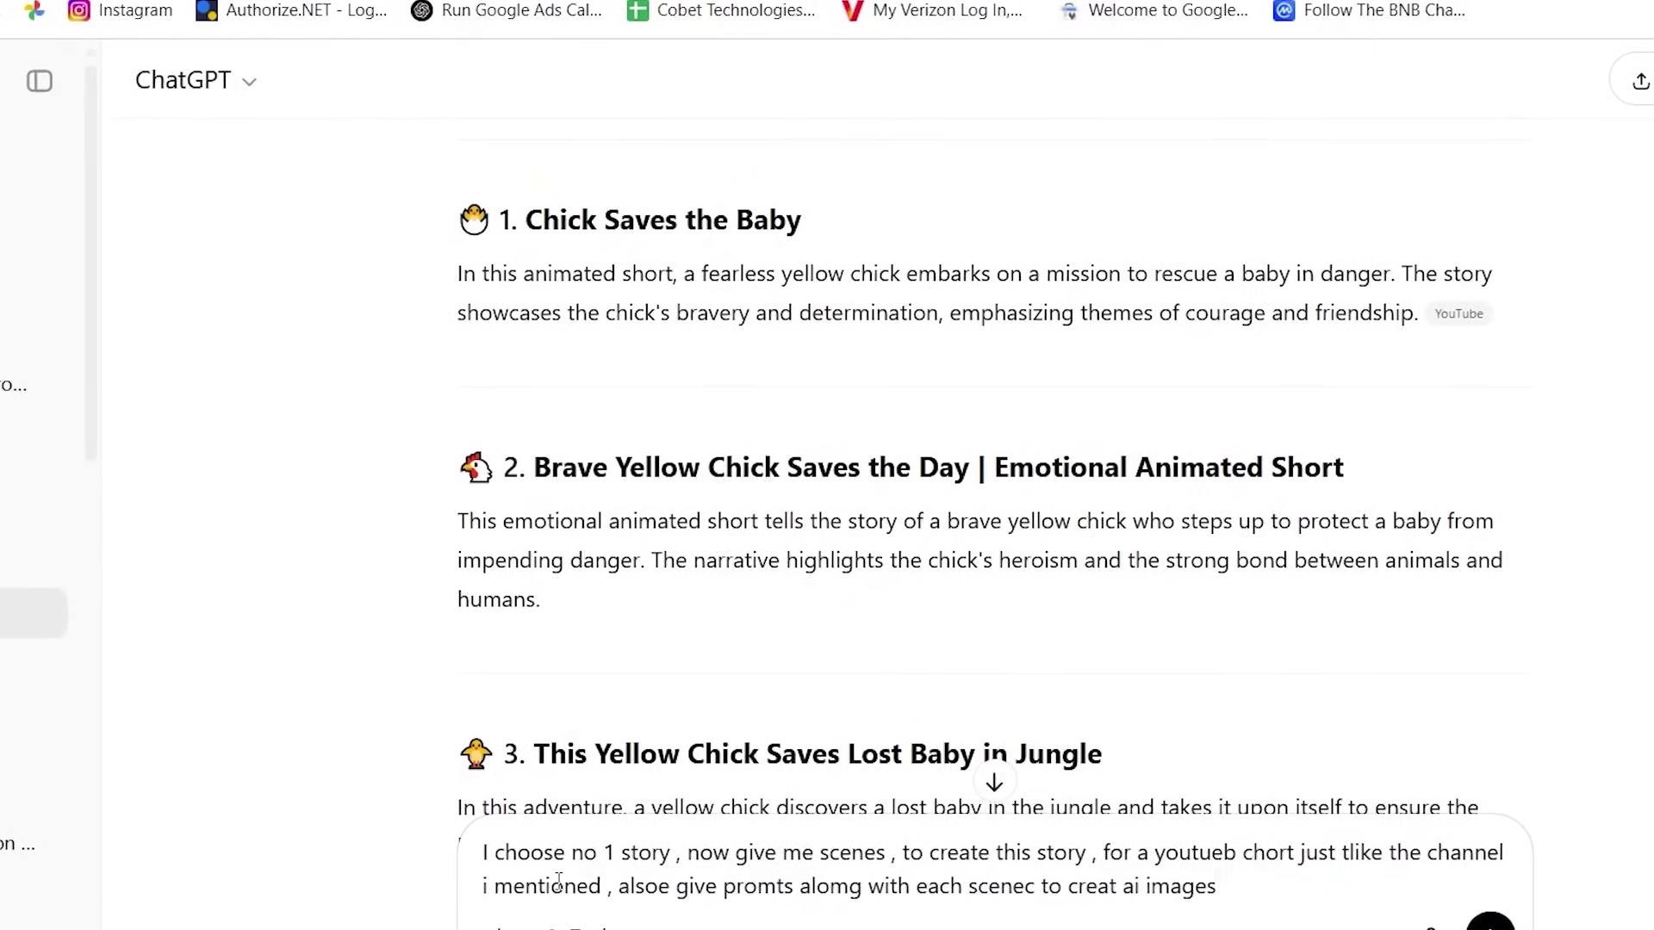
{"action": "key", "text": "Return"}
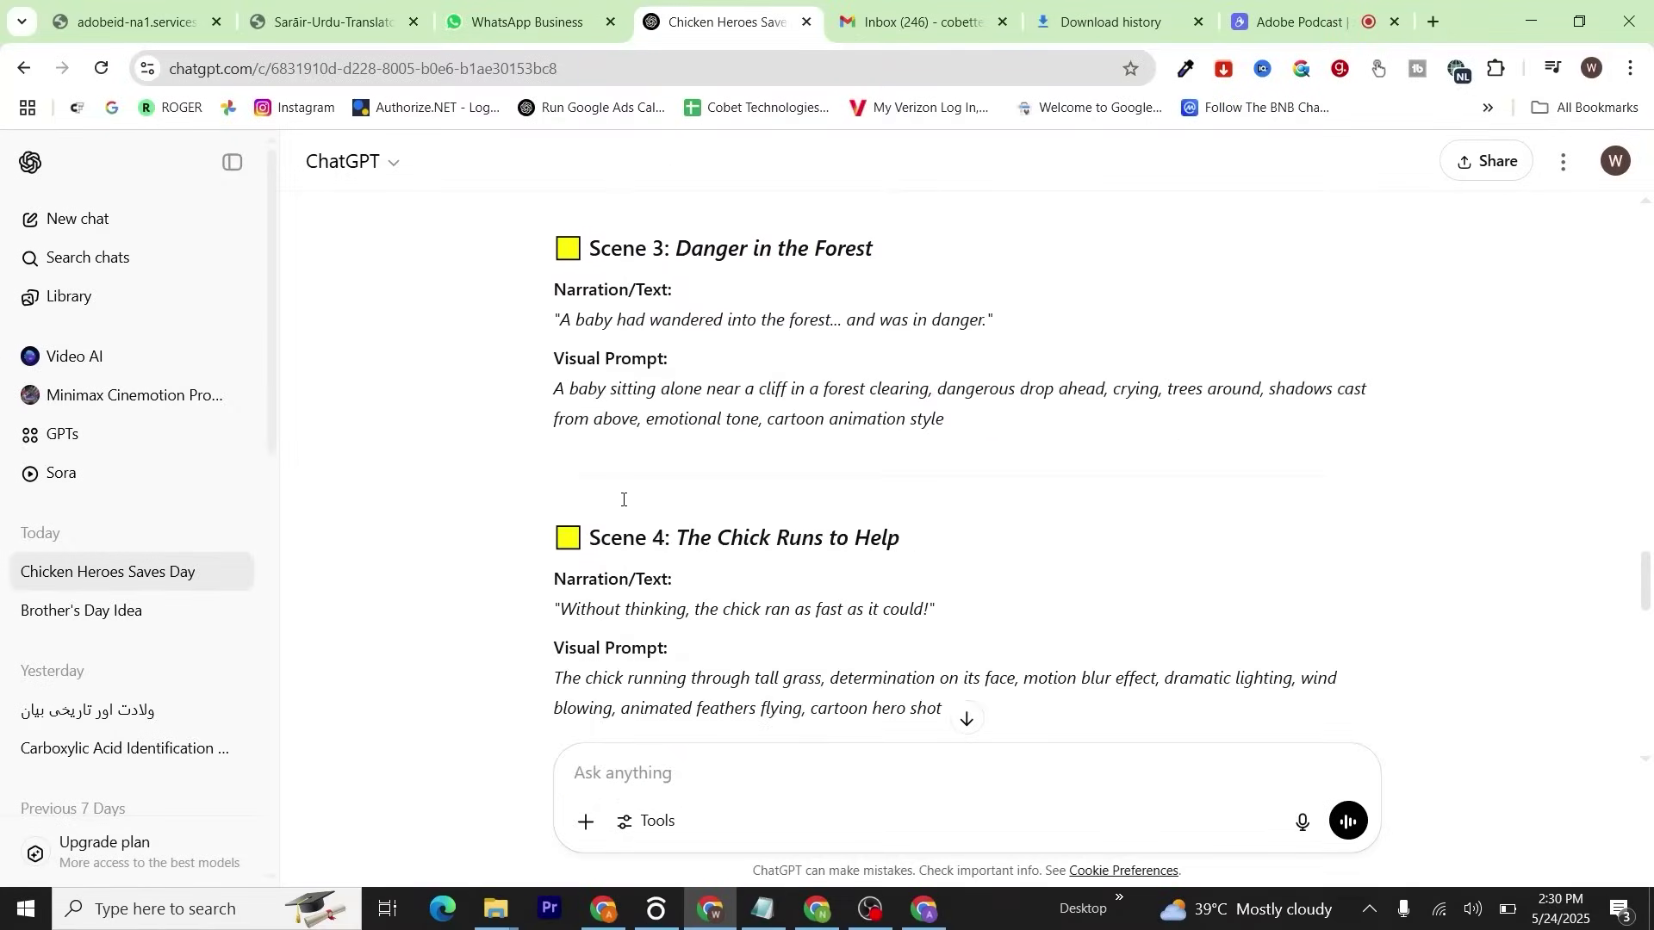
- Review the scenes and visual prompts for the chosen story from Scene 1, and switch to a new tab in the other Chrome window
{"action": "scroll", "coordinate": [624, 507], "scroll_direction": "up", "scroll_amount": 4}
{"action": "scroll", "coordinate": [624, 506], "scroll_direction": "up", "scroll_amount": 5}
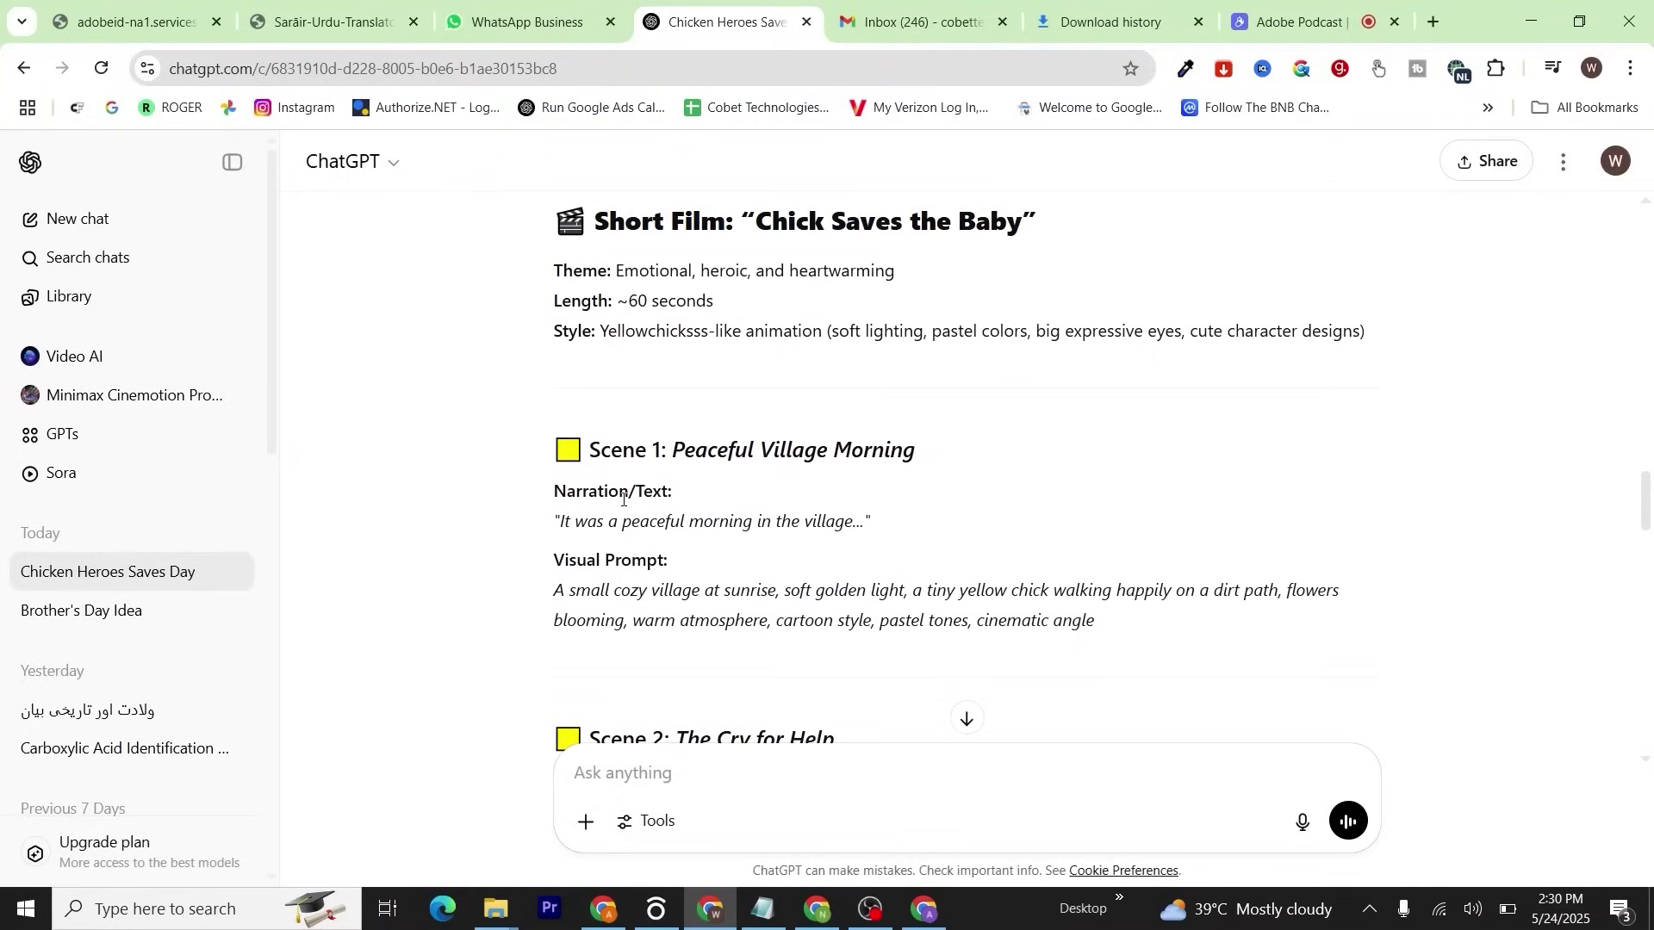
{"action": "scroll", "coordinate": [624, 506], "scroll_direction": "down", "scroll_amount": 3}
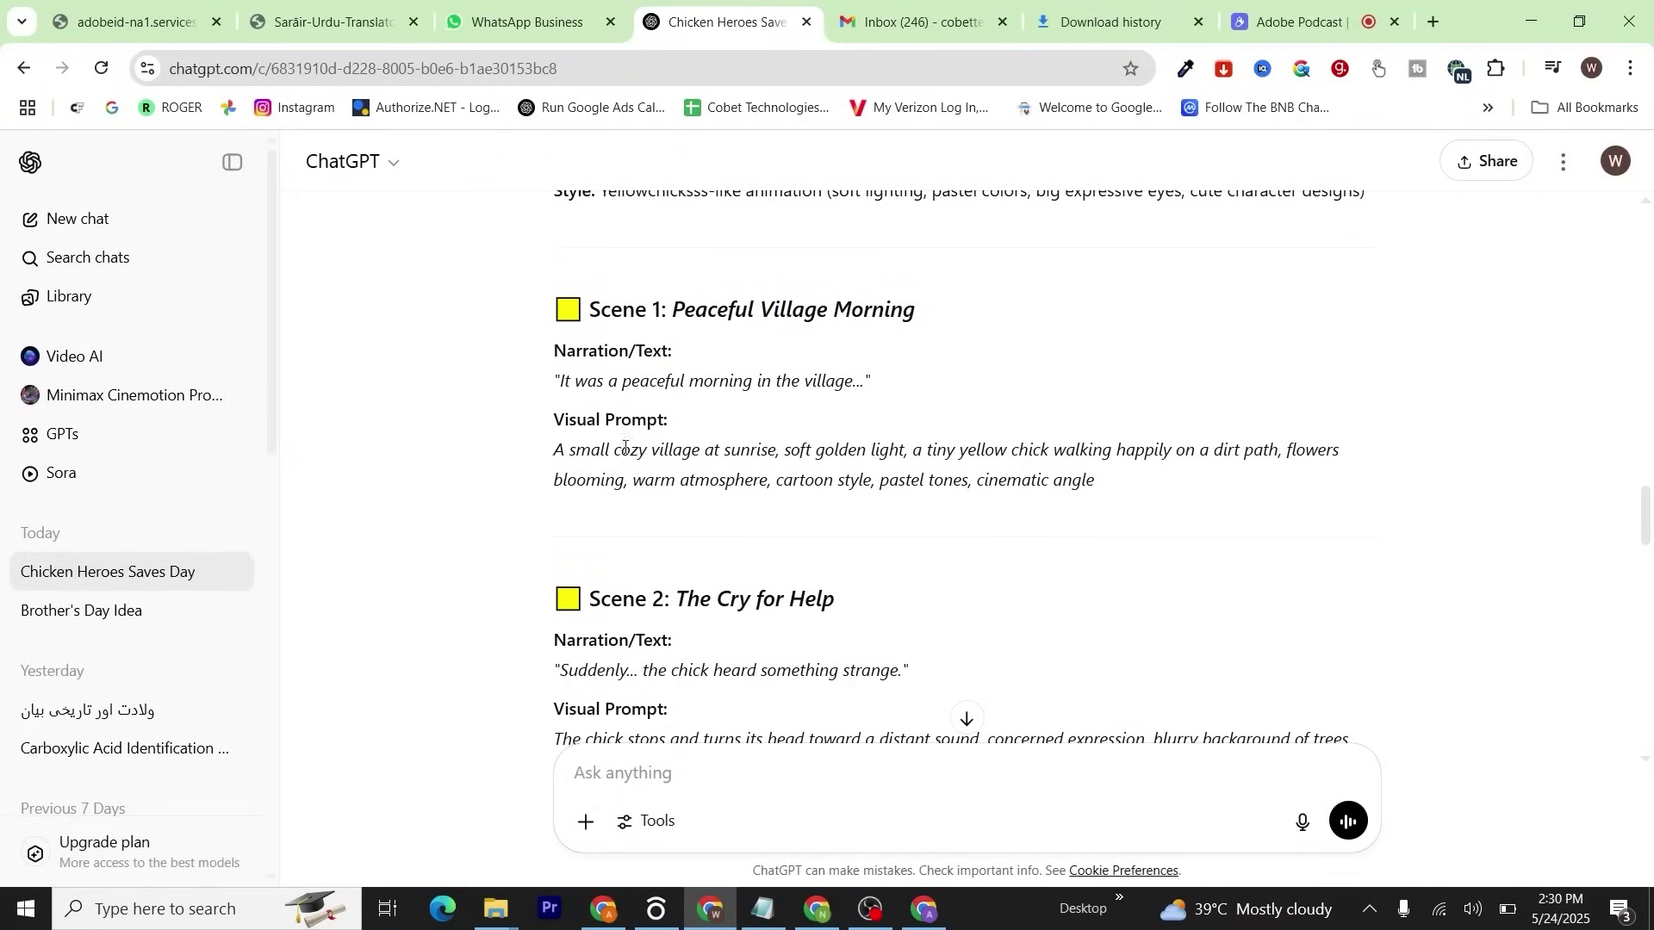
{"action": "key", "text": "alt+Tab"}
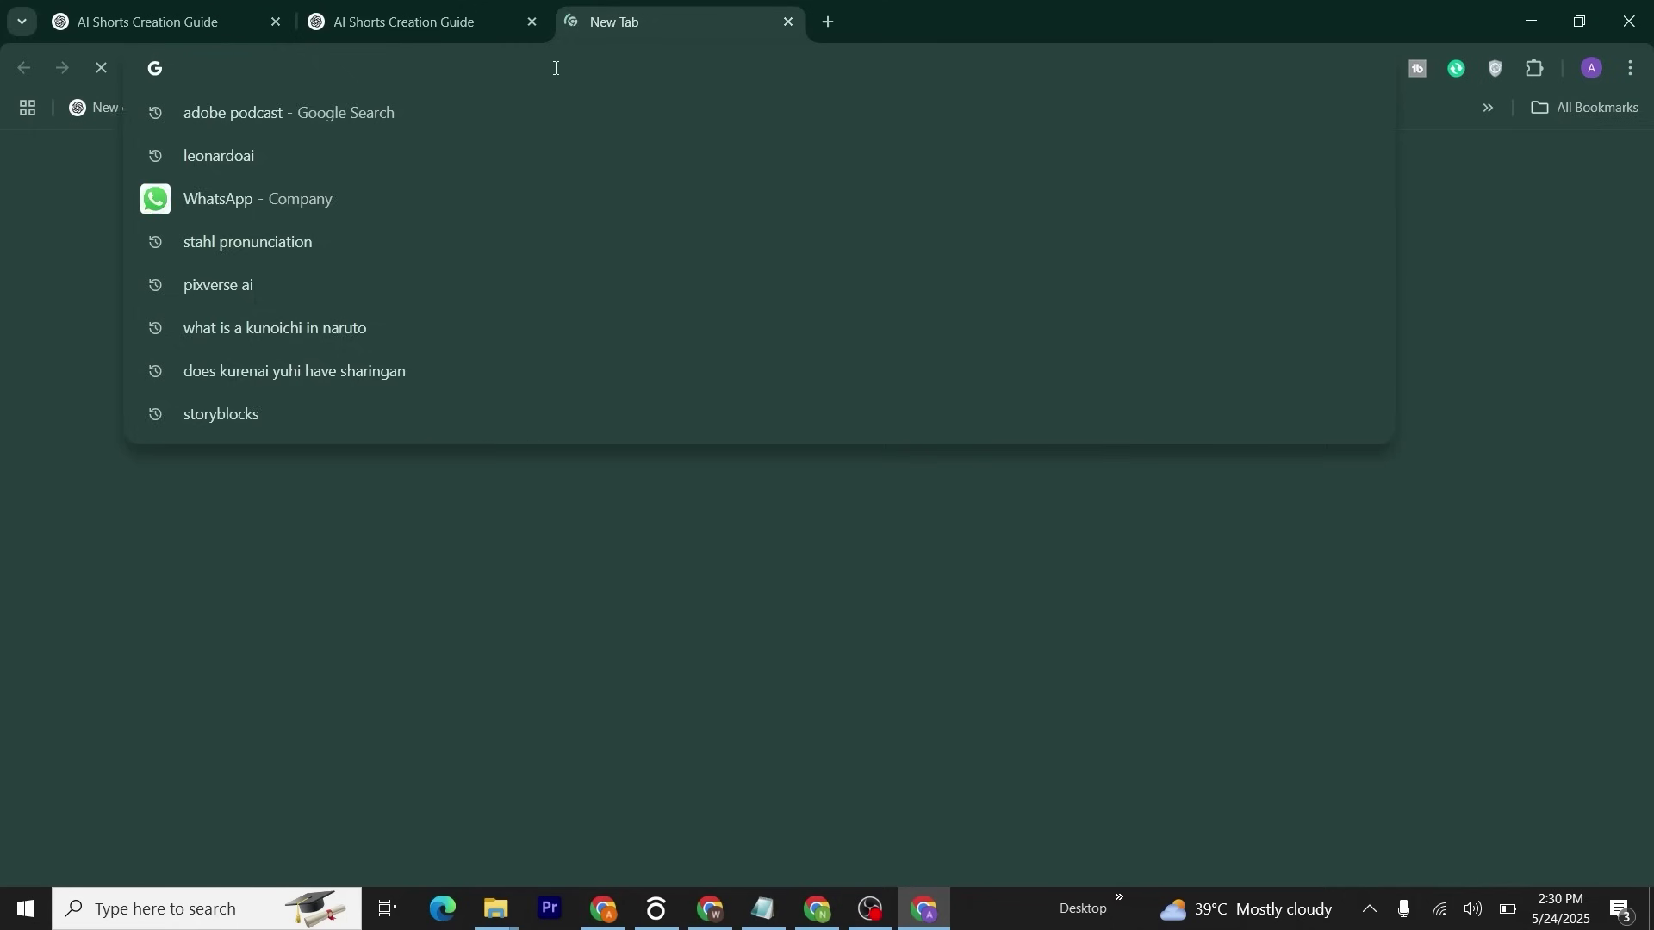
- Open the Leonardo.Ai website and go to its image generation page
{"action": "type", "text": "lea"}
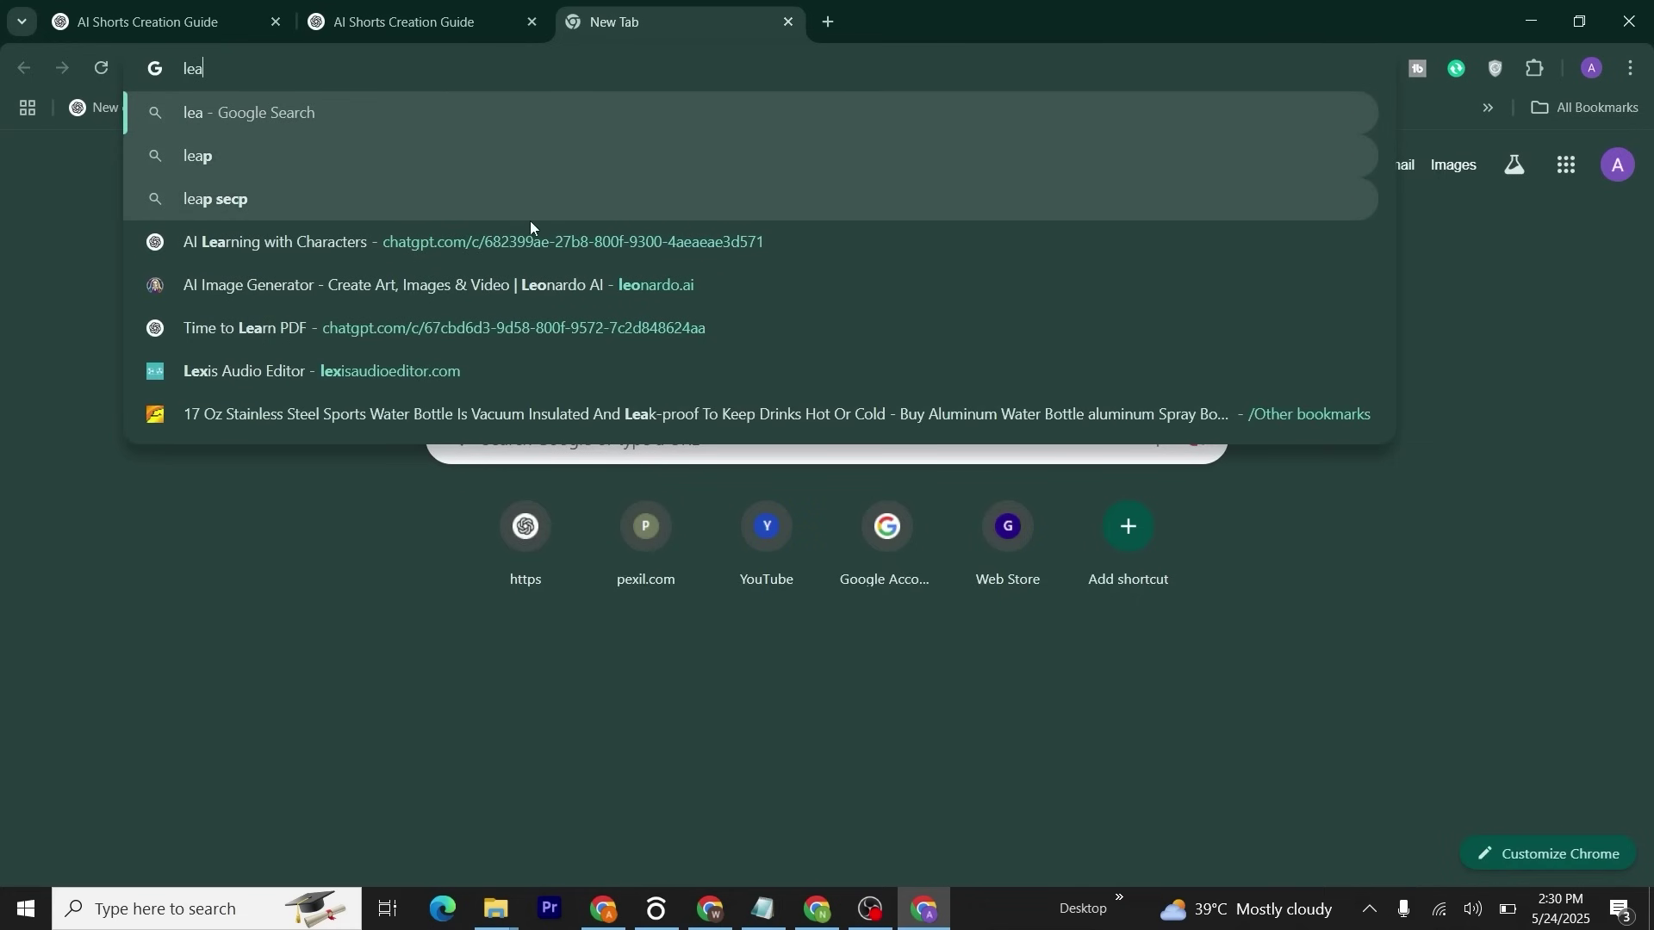
{"action": "left_click", "coordinate": [430, 285]}
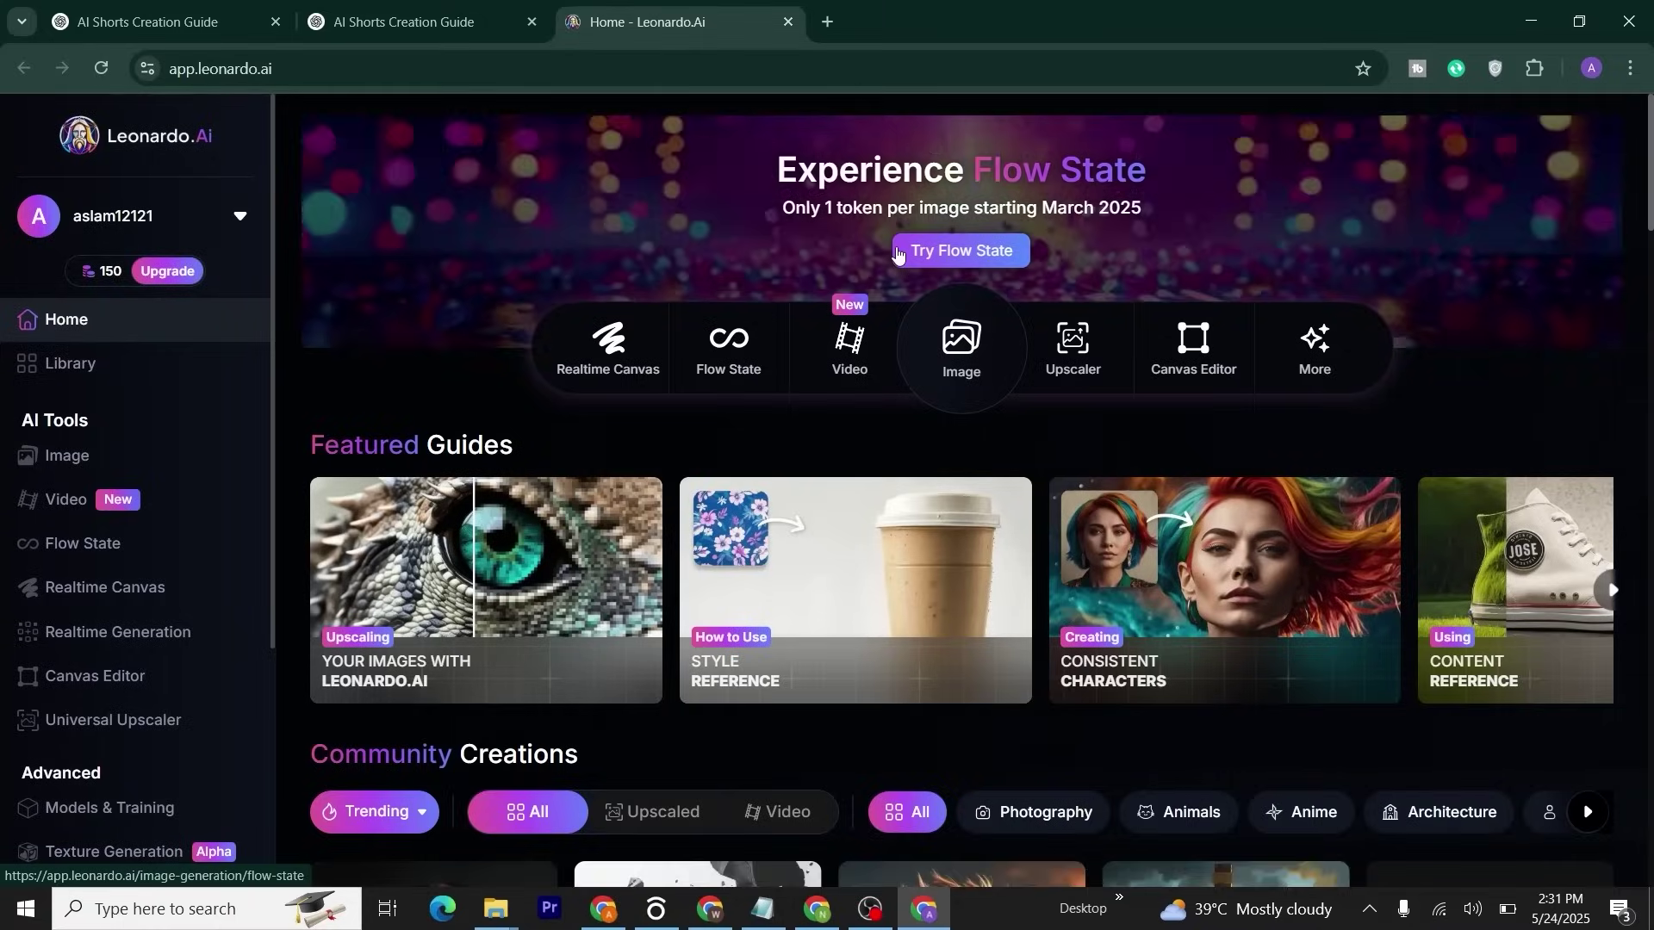
{"action": "mouse_move", "coordinate": [146, 283]}
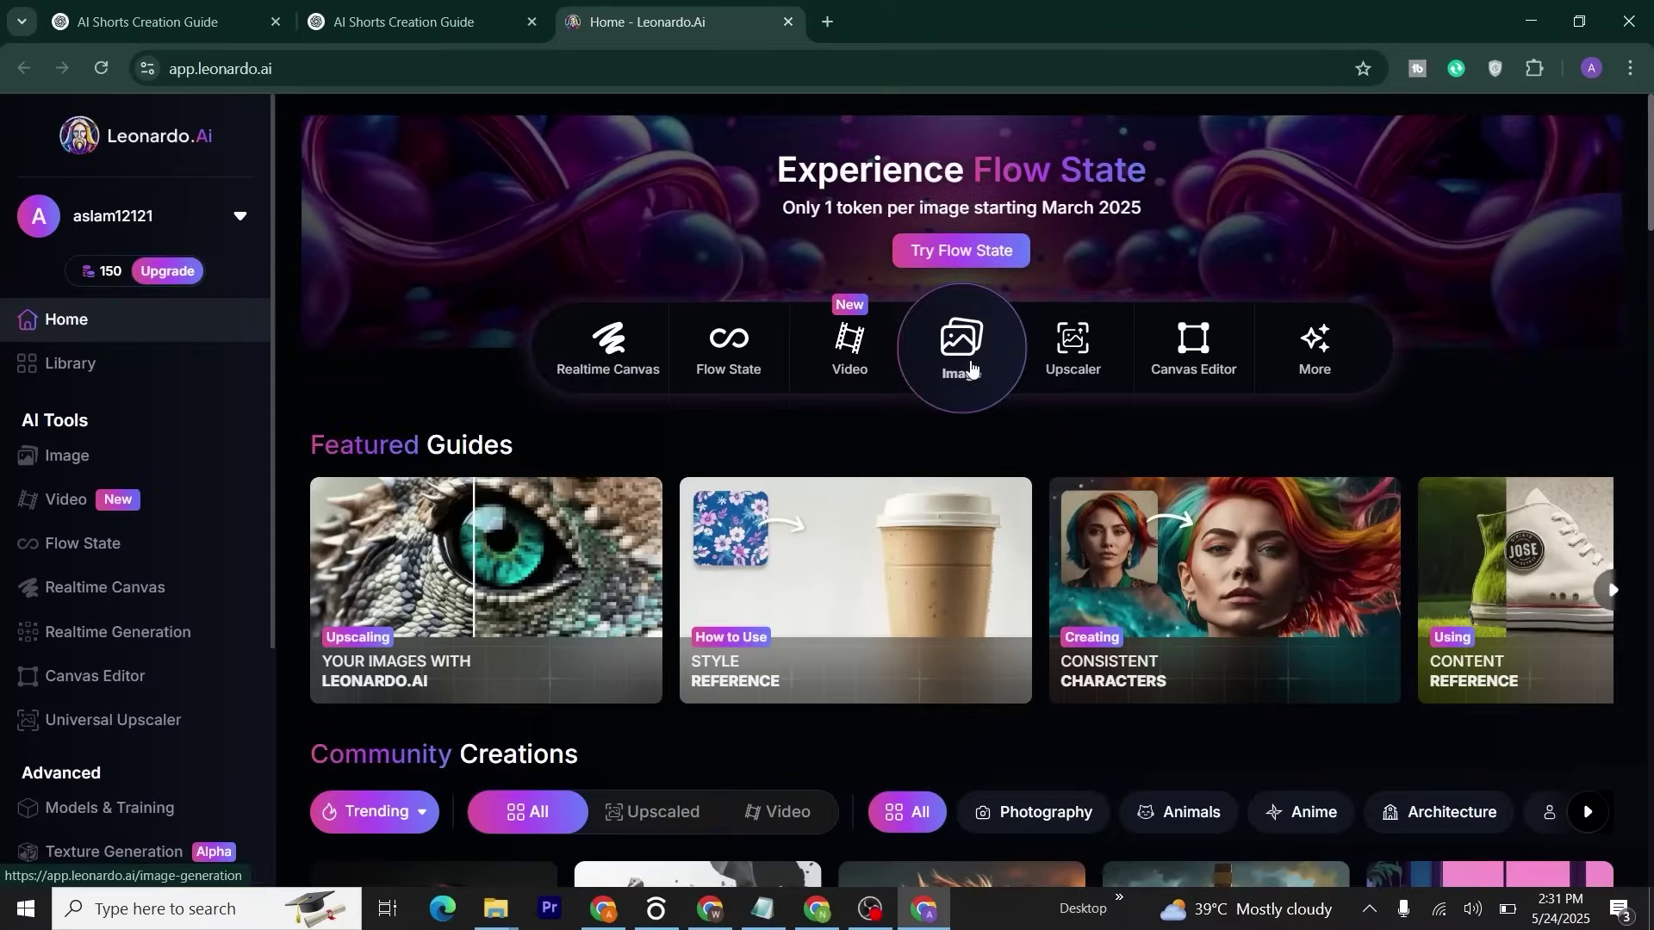
{"action": "left_click", "coordinate": [971, 368]}
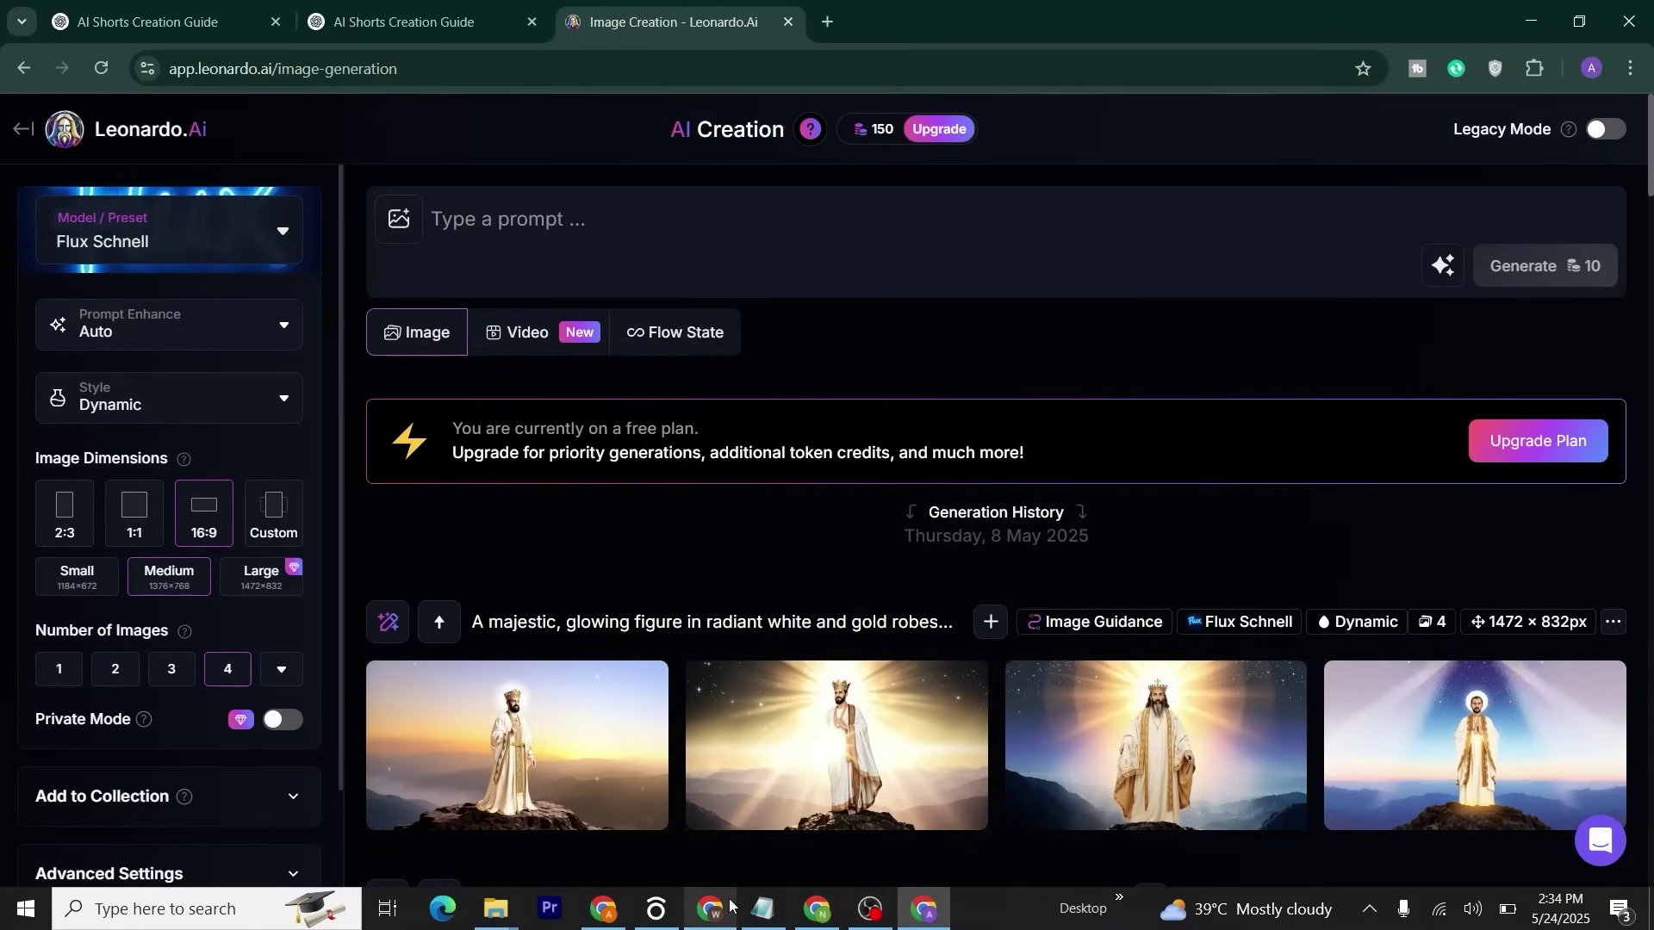
- Copy the Scene 1 "A Peaceful Morning" prompt from ChatGPT into Leonardo.Ai and generate four images at 2:3
{"action": "left_click", "coordinate": [729, 912]}
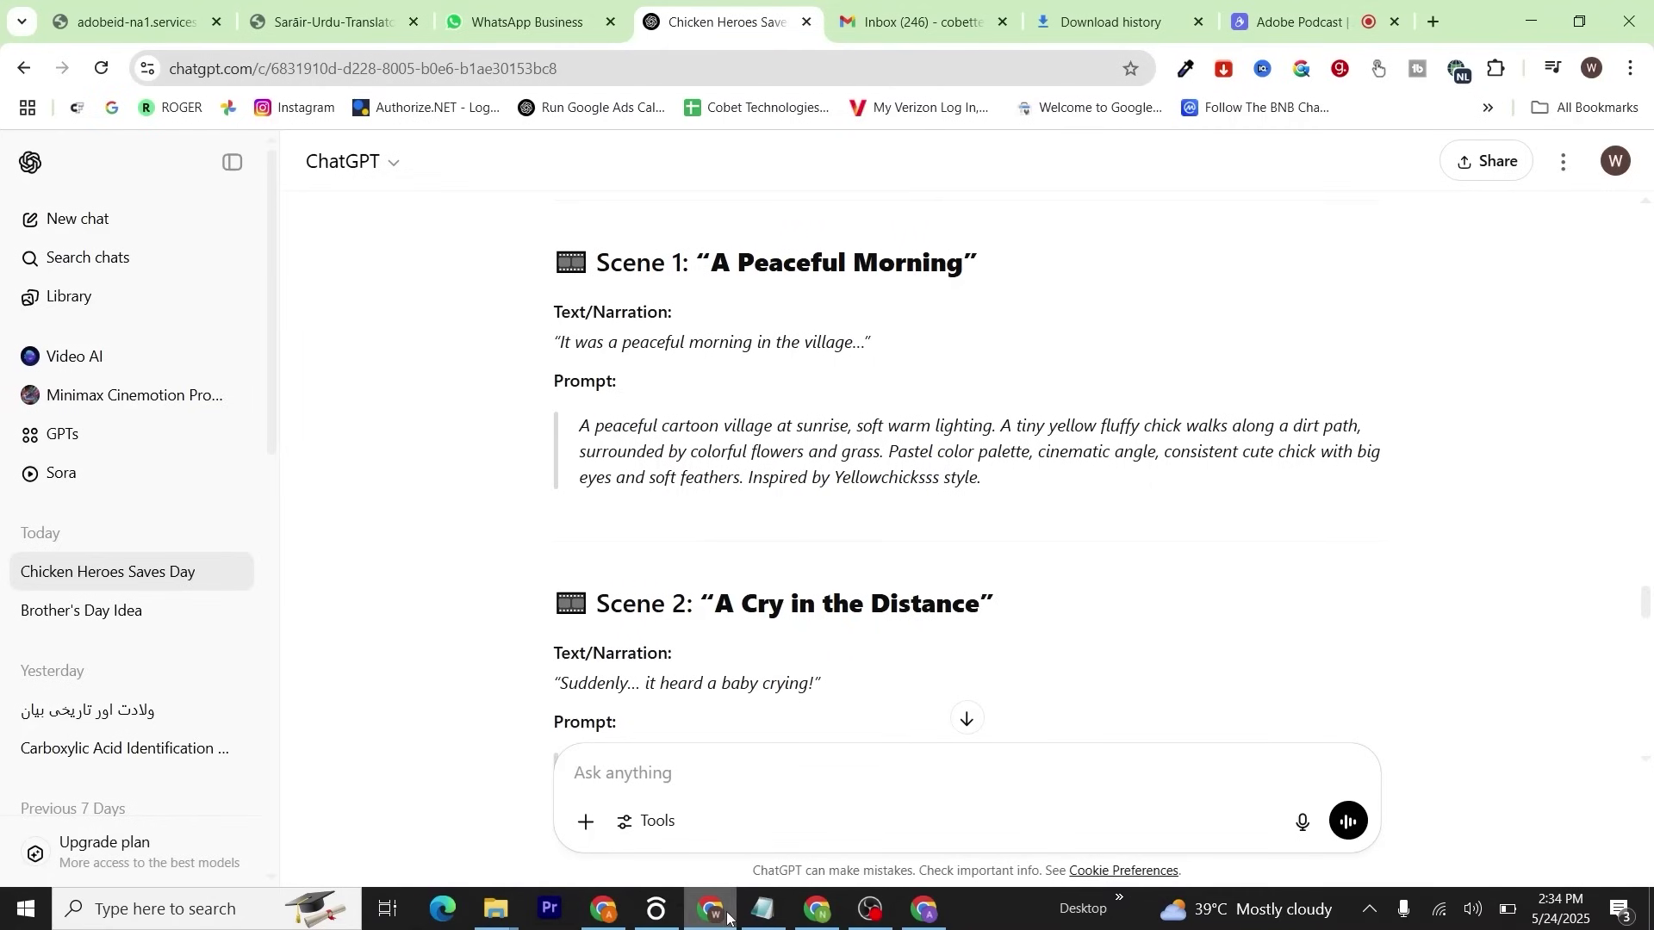
{"action": "scroll", "coordinate": [975, 534], "scroll_direction": "down", "scroll_amount": 1}
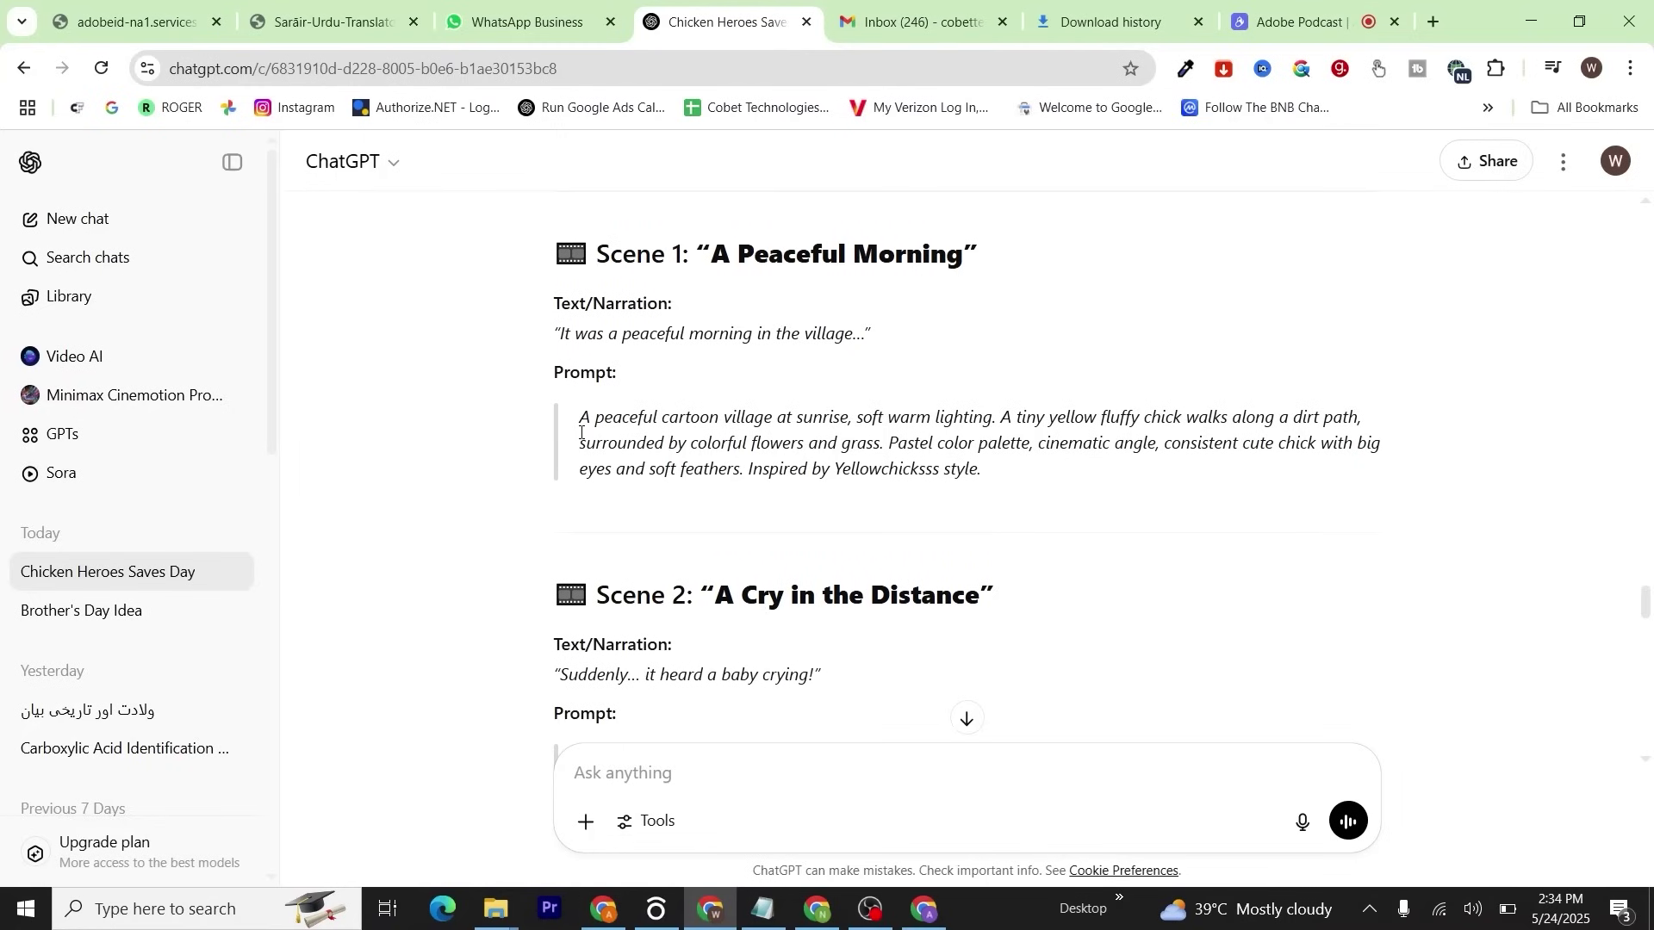
{"action": "left_click_drag", "start_coordinate": [579, 422], "coordinate": [862, 444]}
{"action": "key", "text": "alt+Tab"}
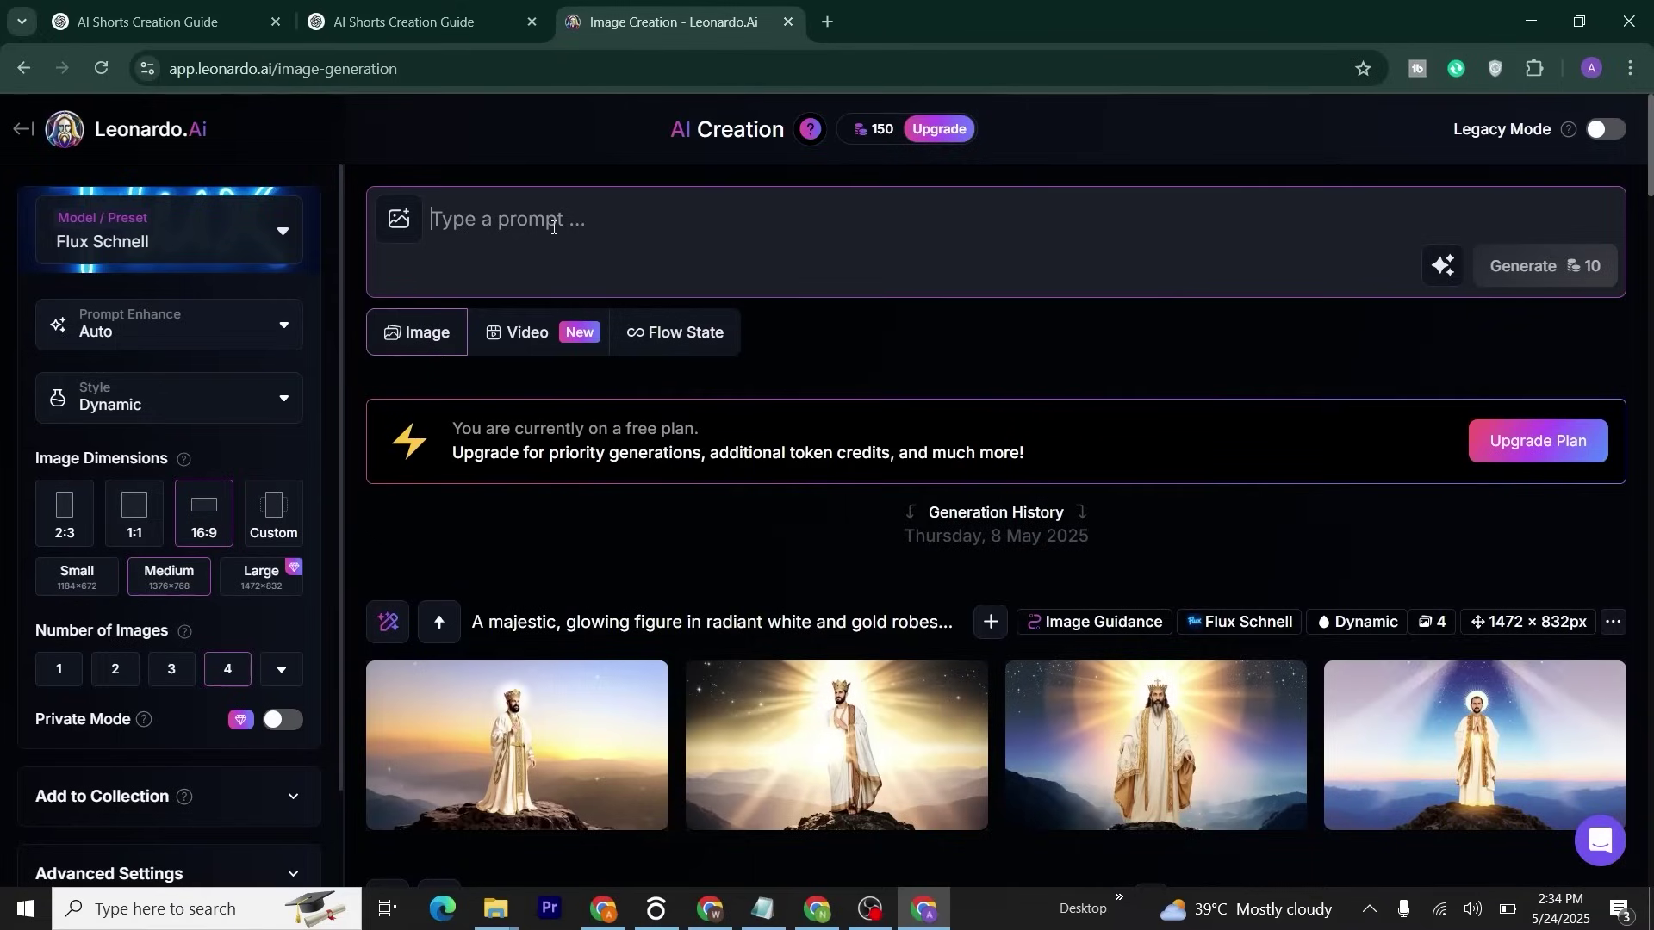
{"action": "type", "text": "A peaceful cartoon village at sunrise, soft warm lighting. A tiny yellow fluffy chick walks along a dirt path, surrounded by colorful flowers and grass. Pastel color palette, cinematic angle, consistent cute chick with big eyes and soft feathers. Inspired by Yellowchicksss style."}
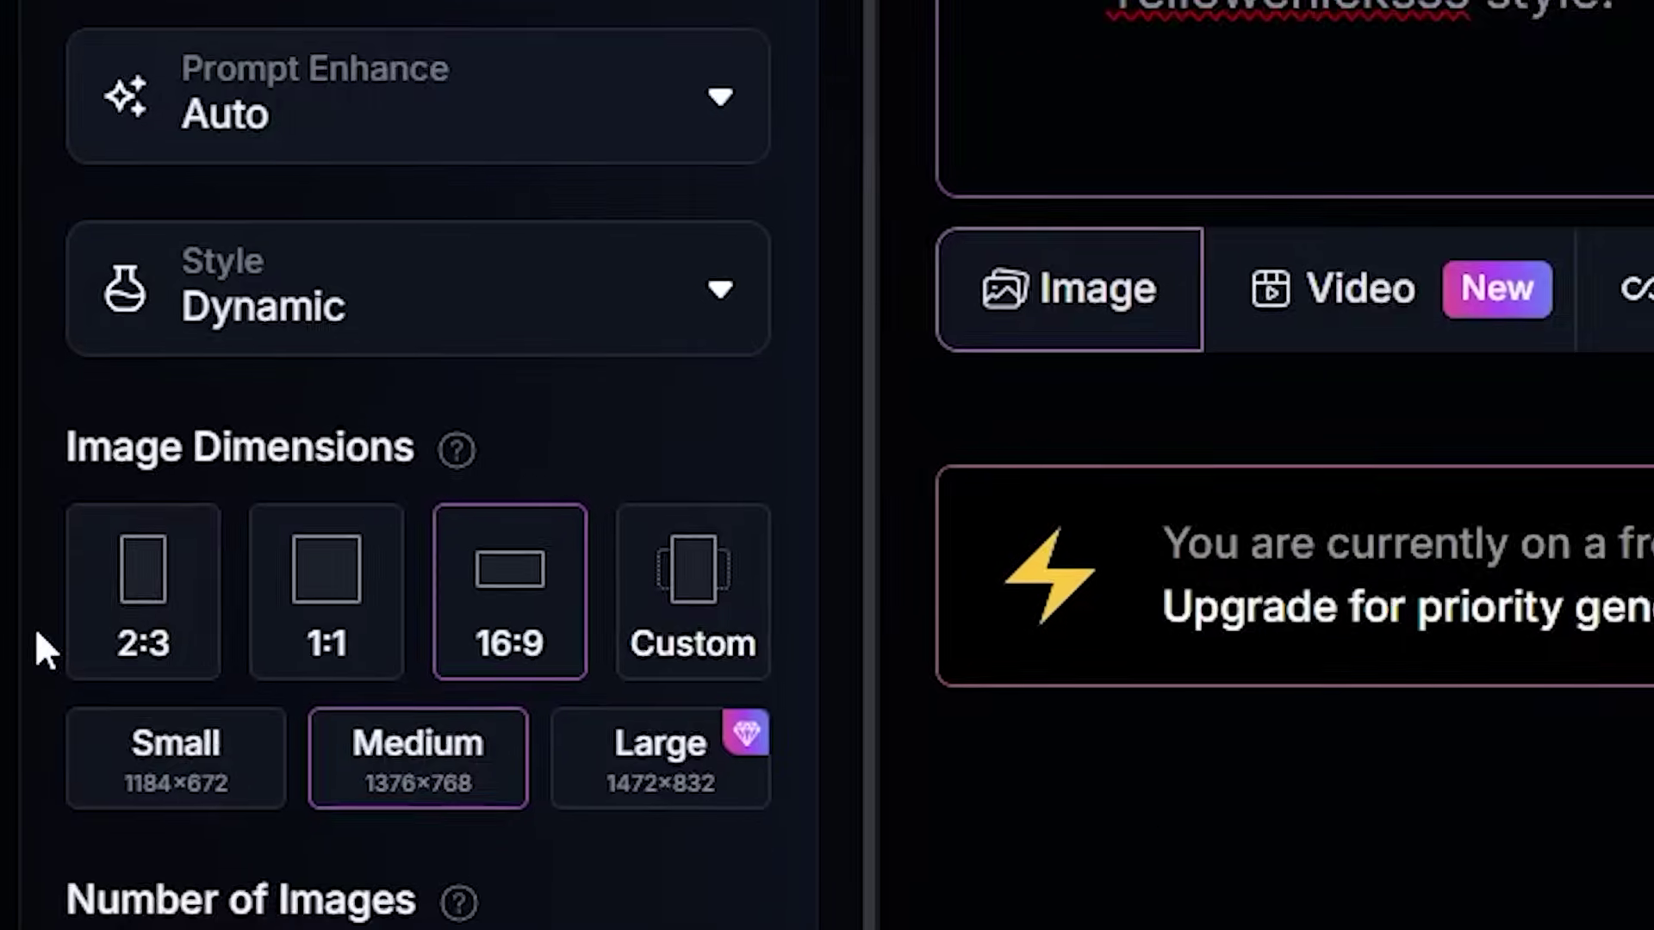
{"action": "left_click", "coordinate": [193, 526]}
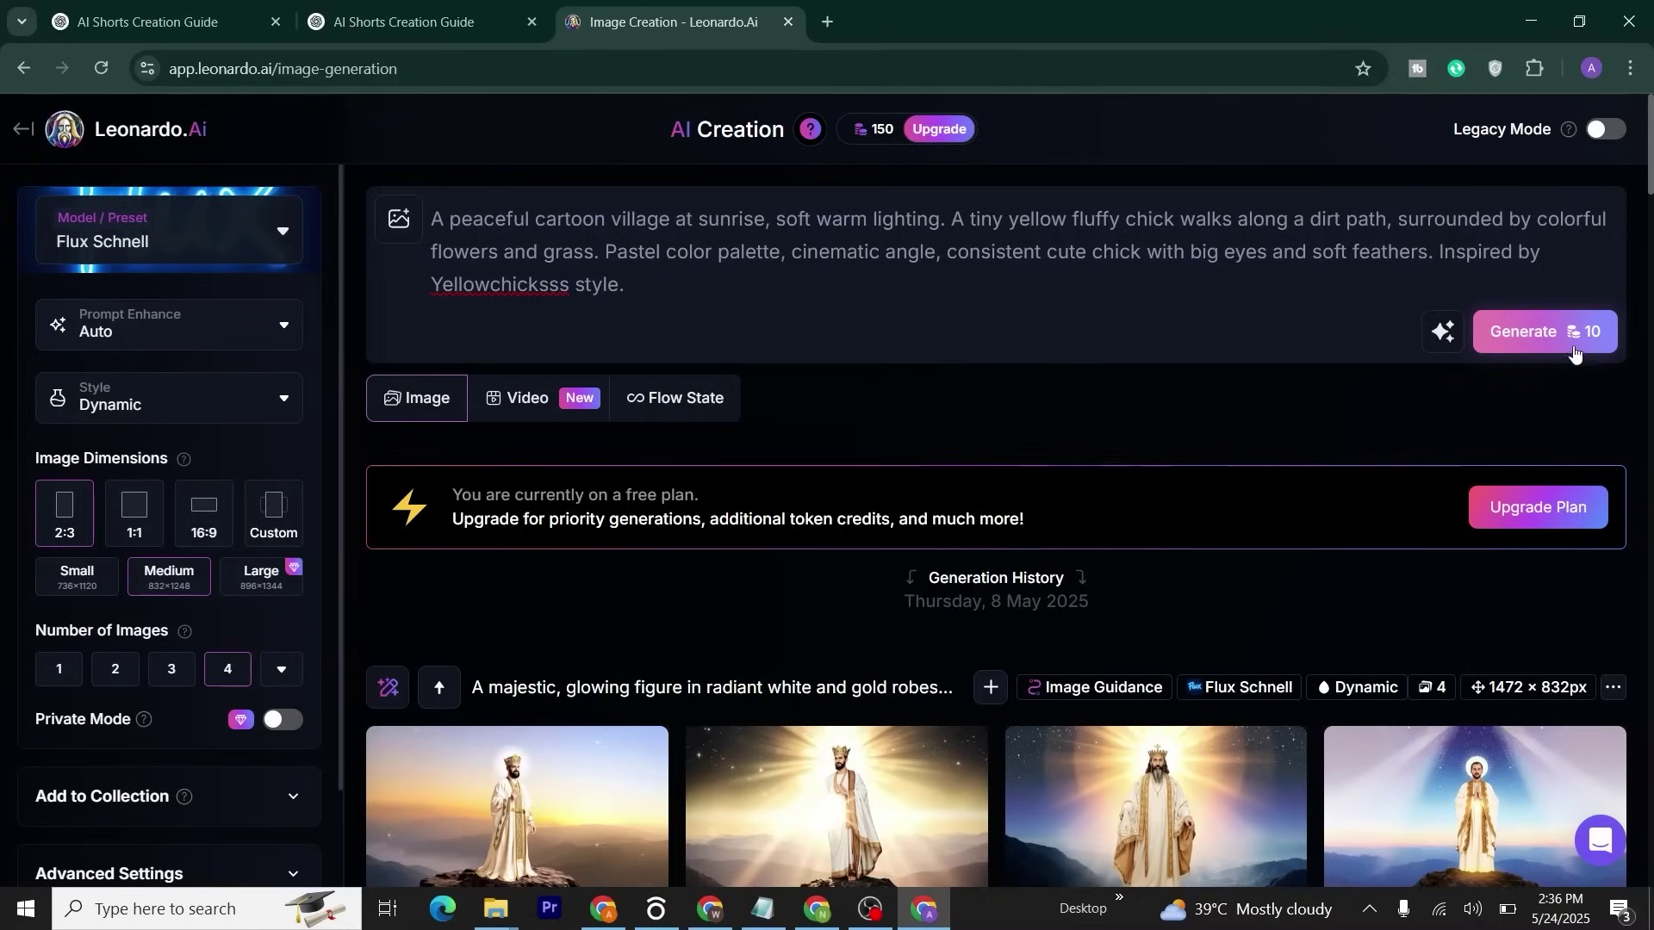
{"action": "left_click", "coordinate": [1582, 345]}
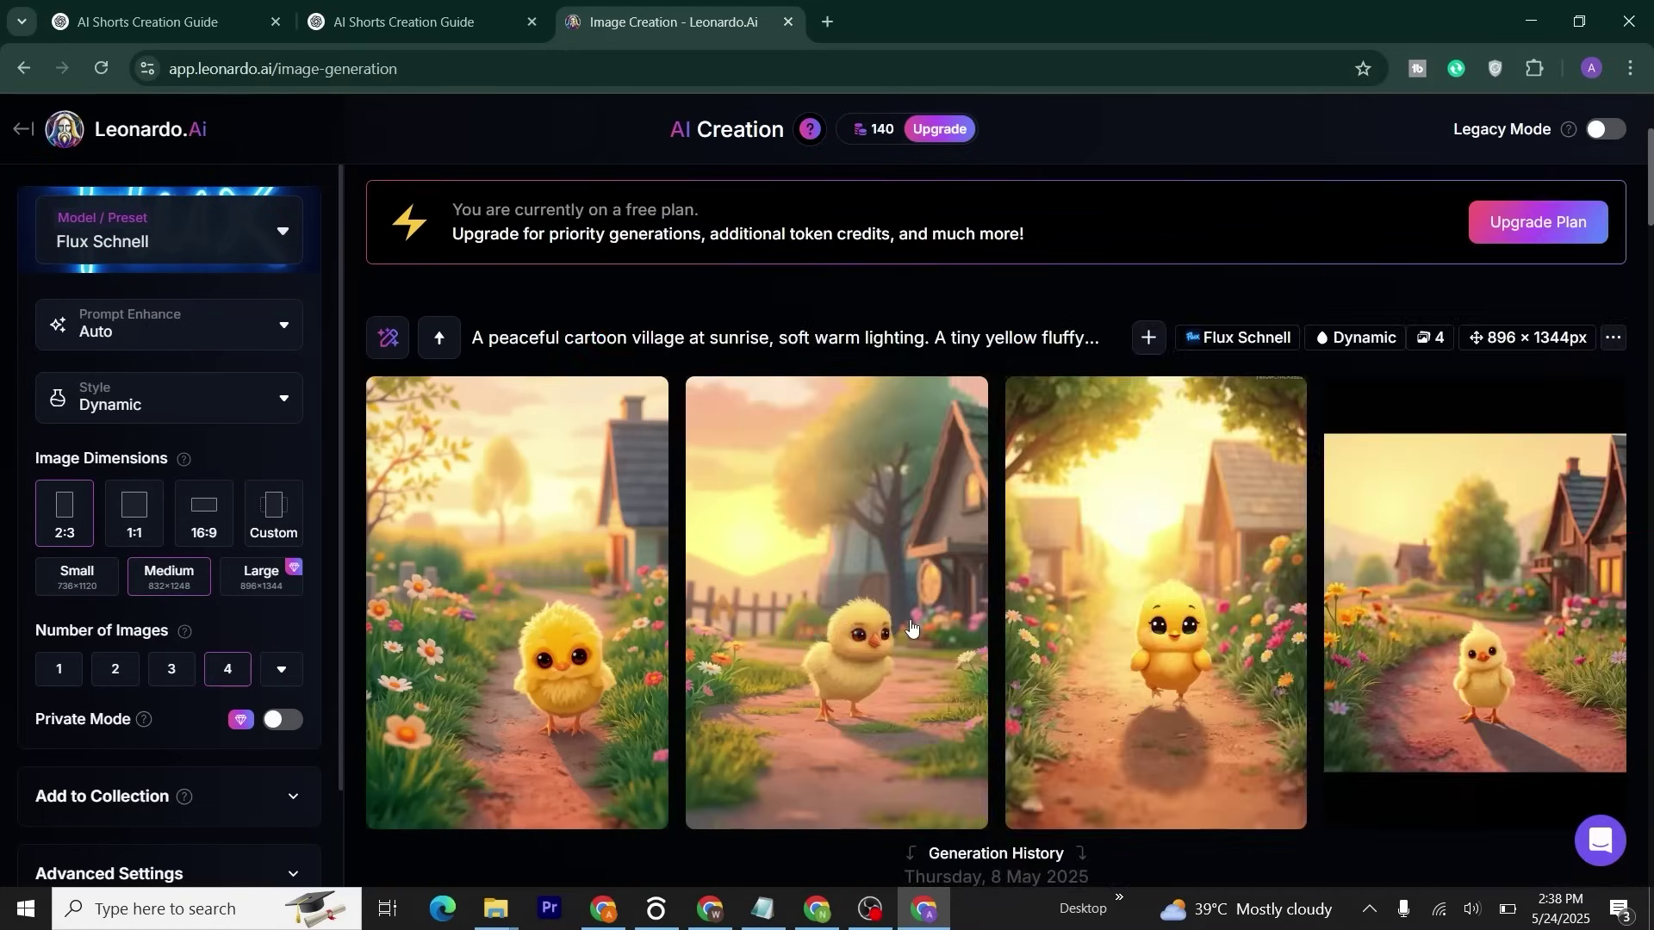
- Compare the generated chick images and download the third one, with the chick facing forward on the sunlit village path
{"action": "scroll", "coordinate": [1034, 616], "scroll_direction": "down", "scroll_amount": 1}
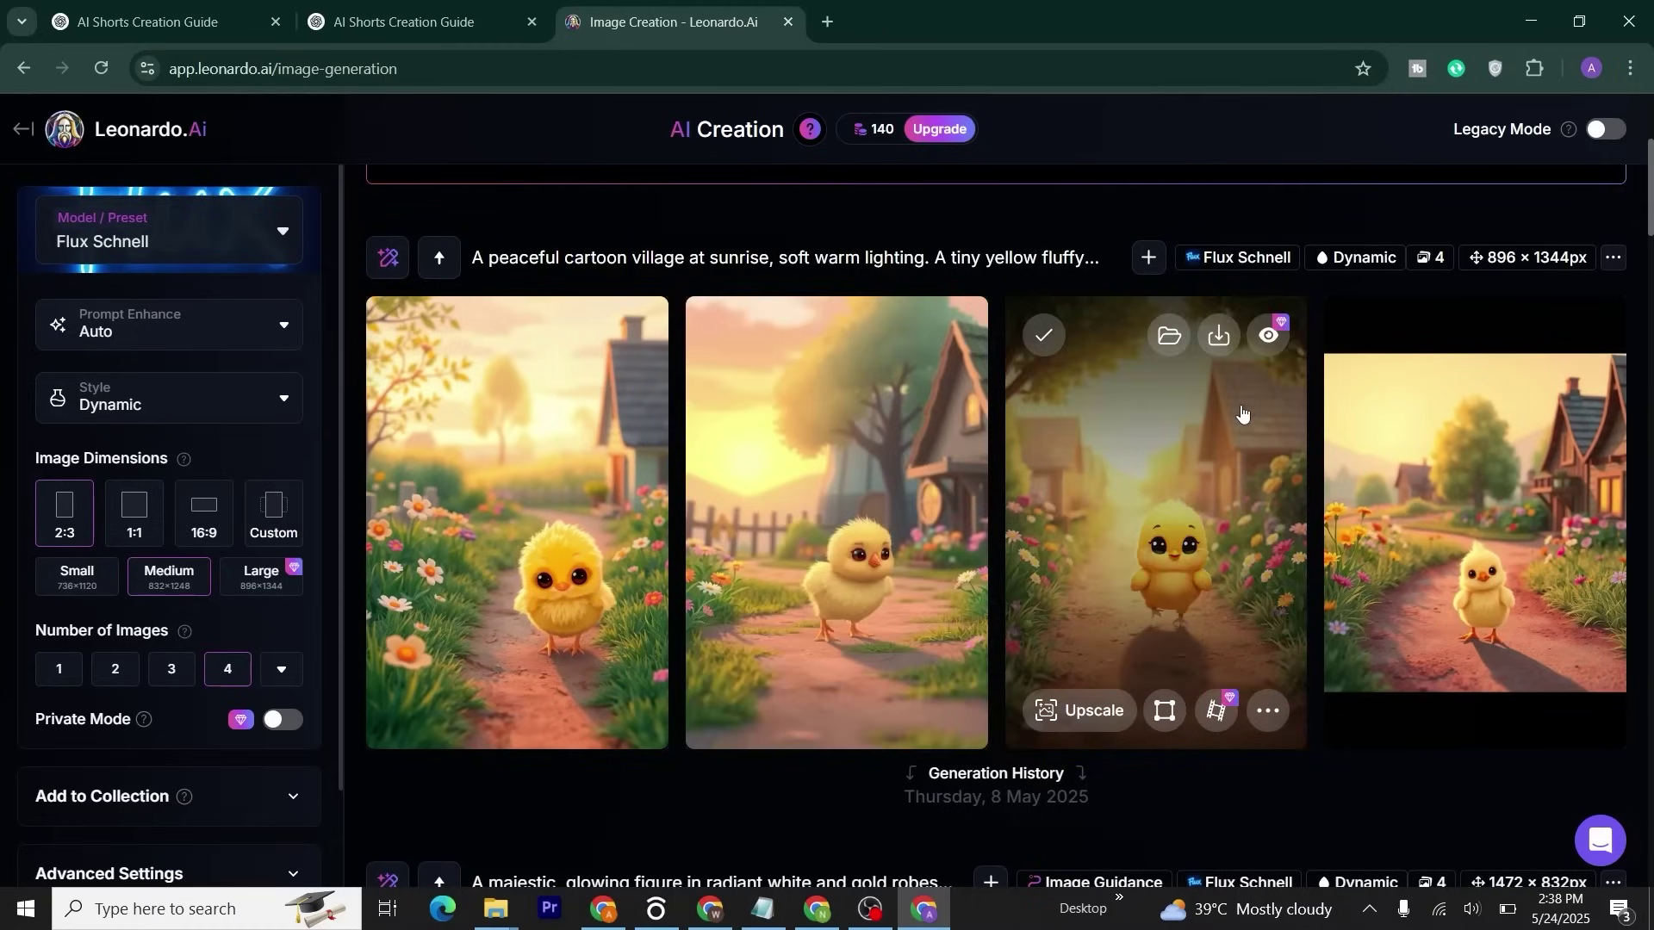
{"action": "scroll", "coordinate": [1202, 465], "scroll_direction": "down", "scroll_amount": 1}
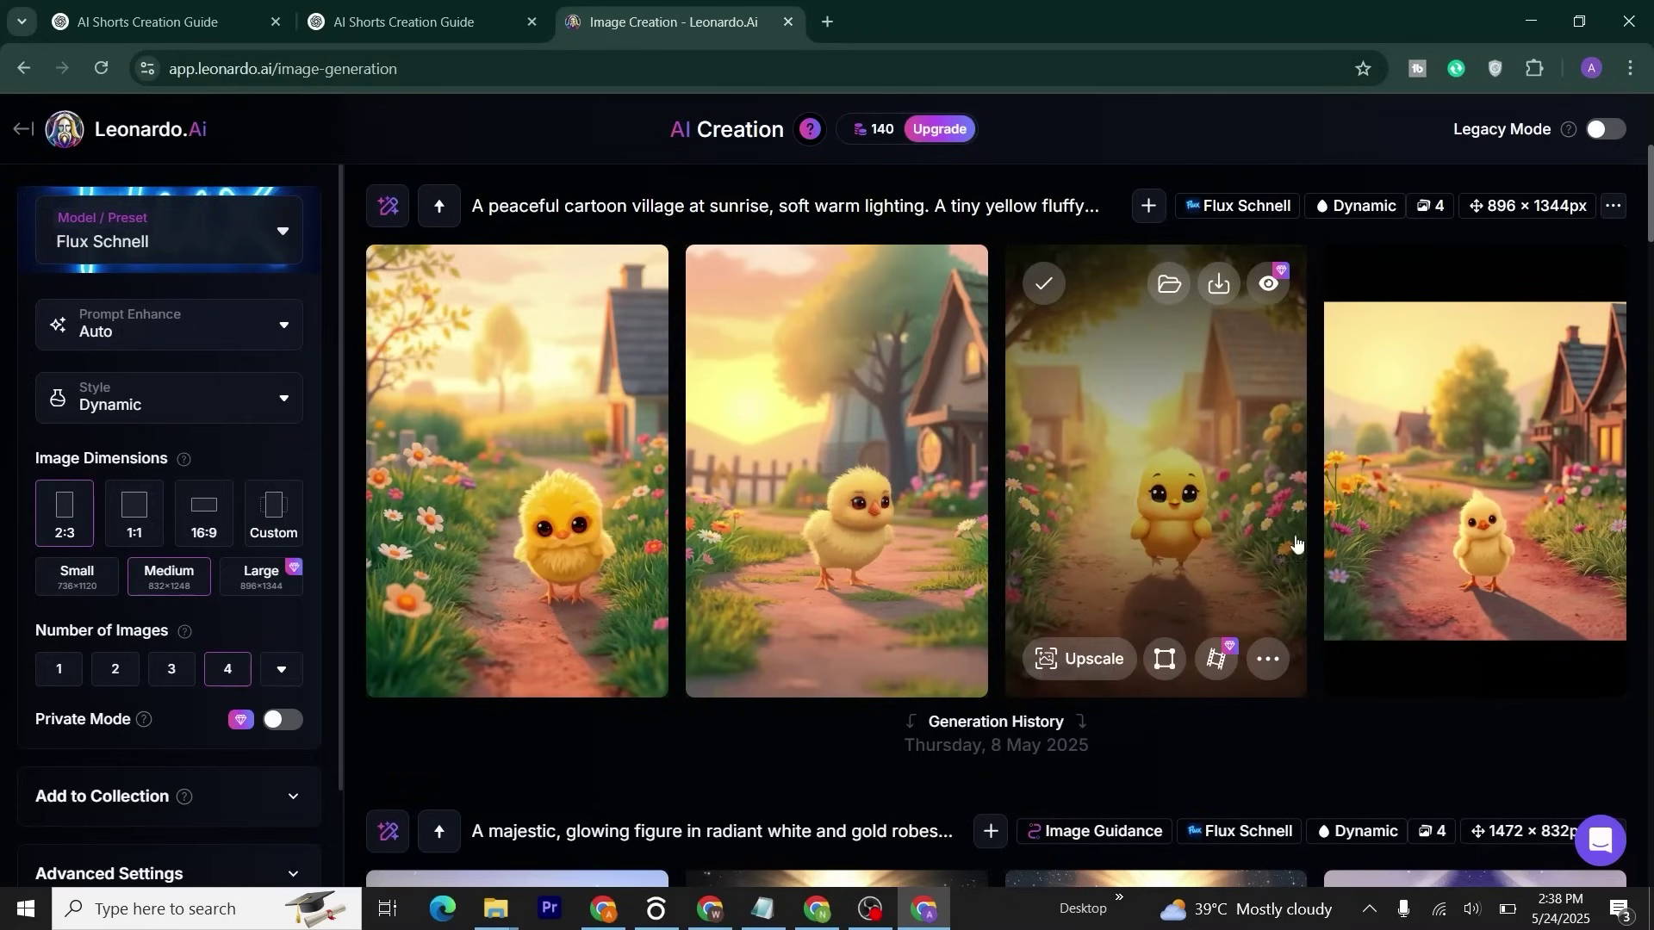
{"action": "left_click", "coordinate": [1219, 284]}
{"action": "scroll", "coordinate": [939, 379], "scroll_direction": "up", "scroll_amount": 5}
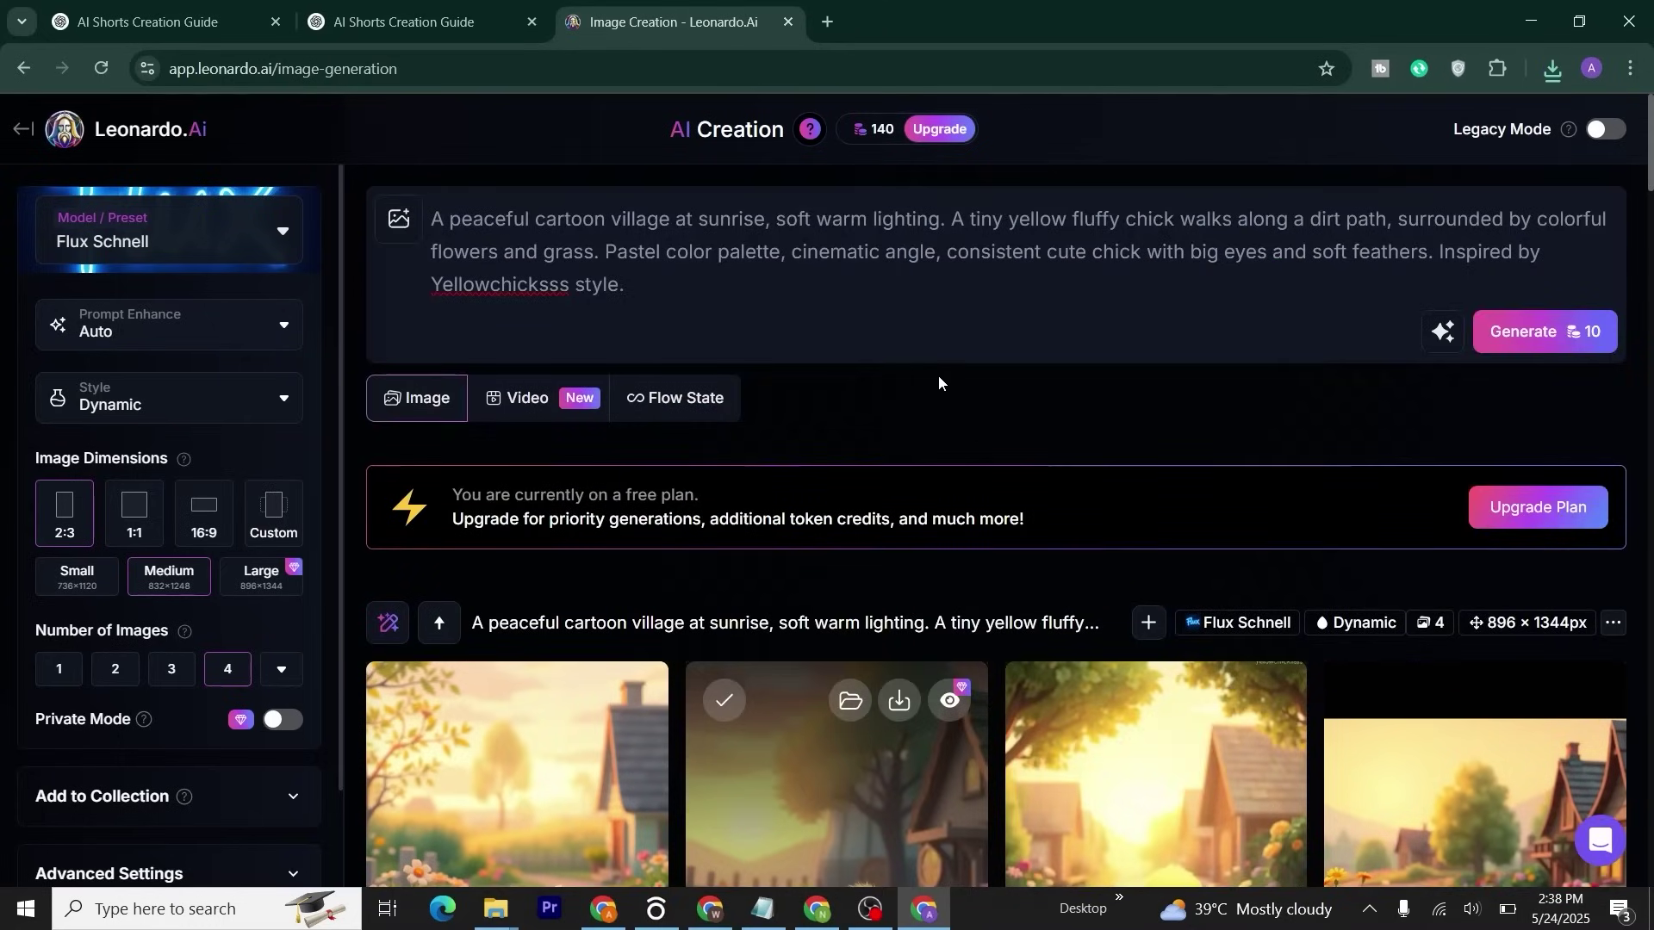
- Replace the Leonardo.Ai prompt with the Scene 2 "A Cry in the Distance" prompt copied from ChatGPT
{"action": "left_click", "coordinate": [706, 909]}
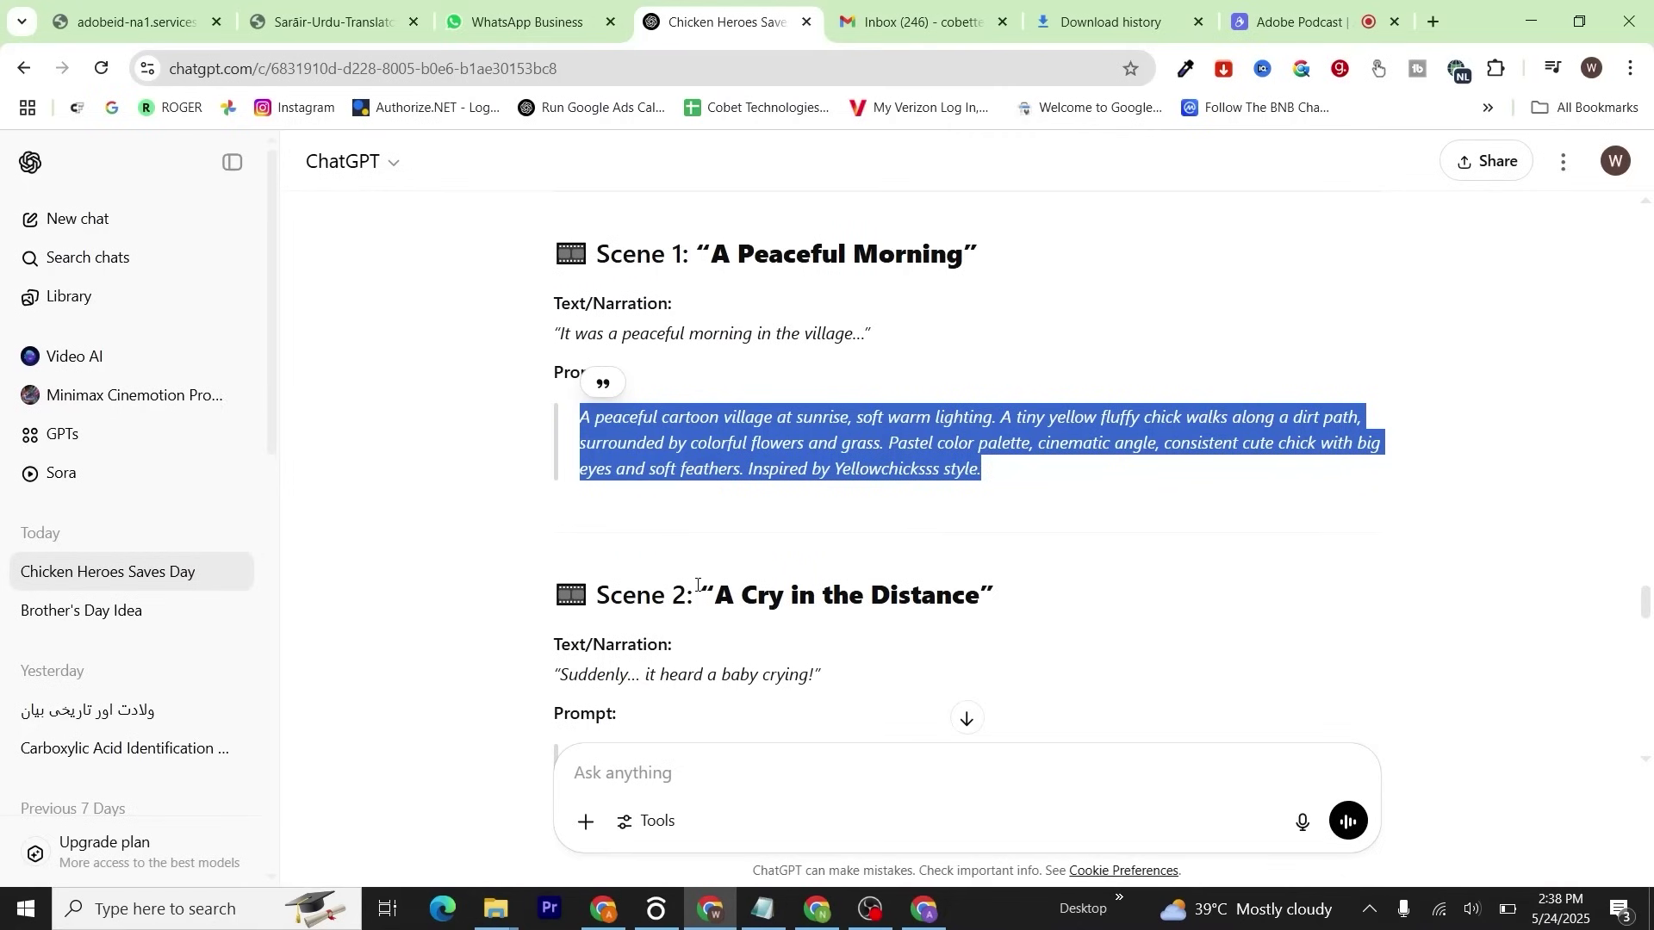
{"action": "scroll", "coordinate": [698, 585], "scroll_direction": "down", "scroll_amount": 4}
{"action": "scroll", "coordinate": [698, 585], "scroll_direction": "down", "scroll_amount": 1}
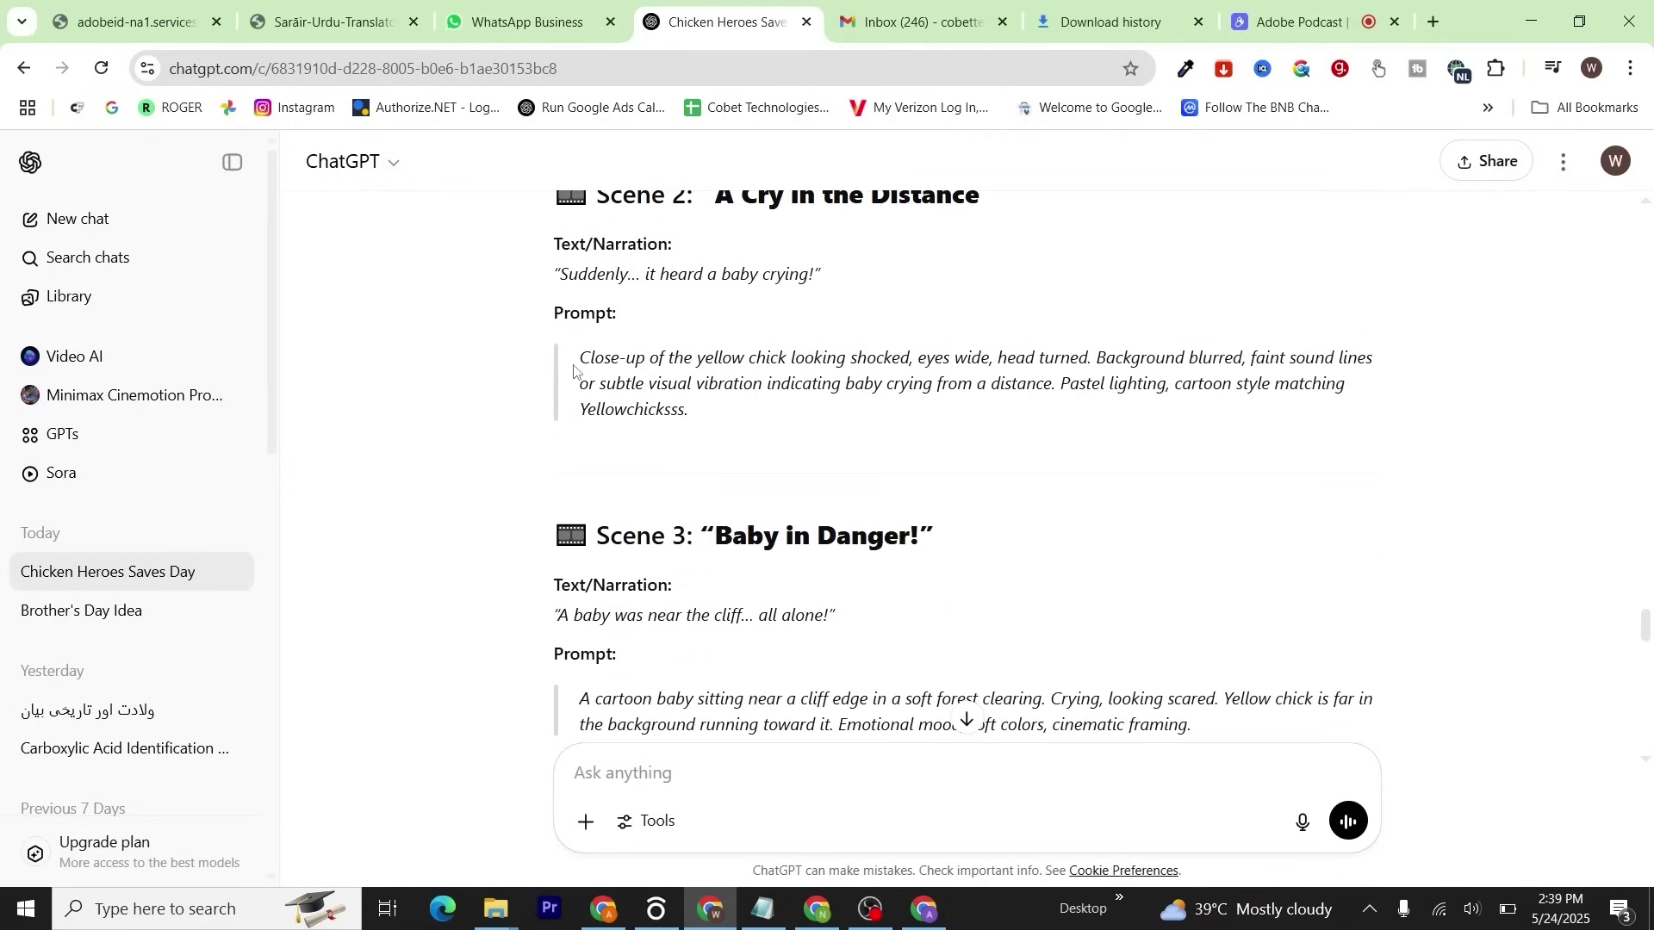
{"action": "left_click_drag", "start_coordinate": [575, 364], "coordinate": [684, 385]}
{"action": "key", "text": "alt+Tab"}
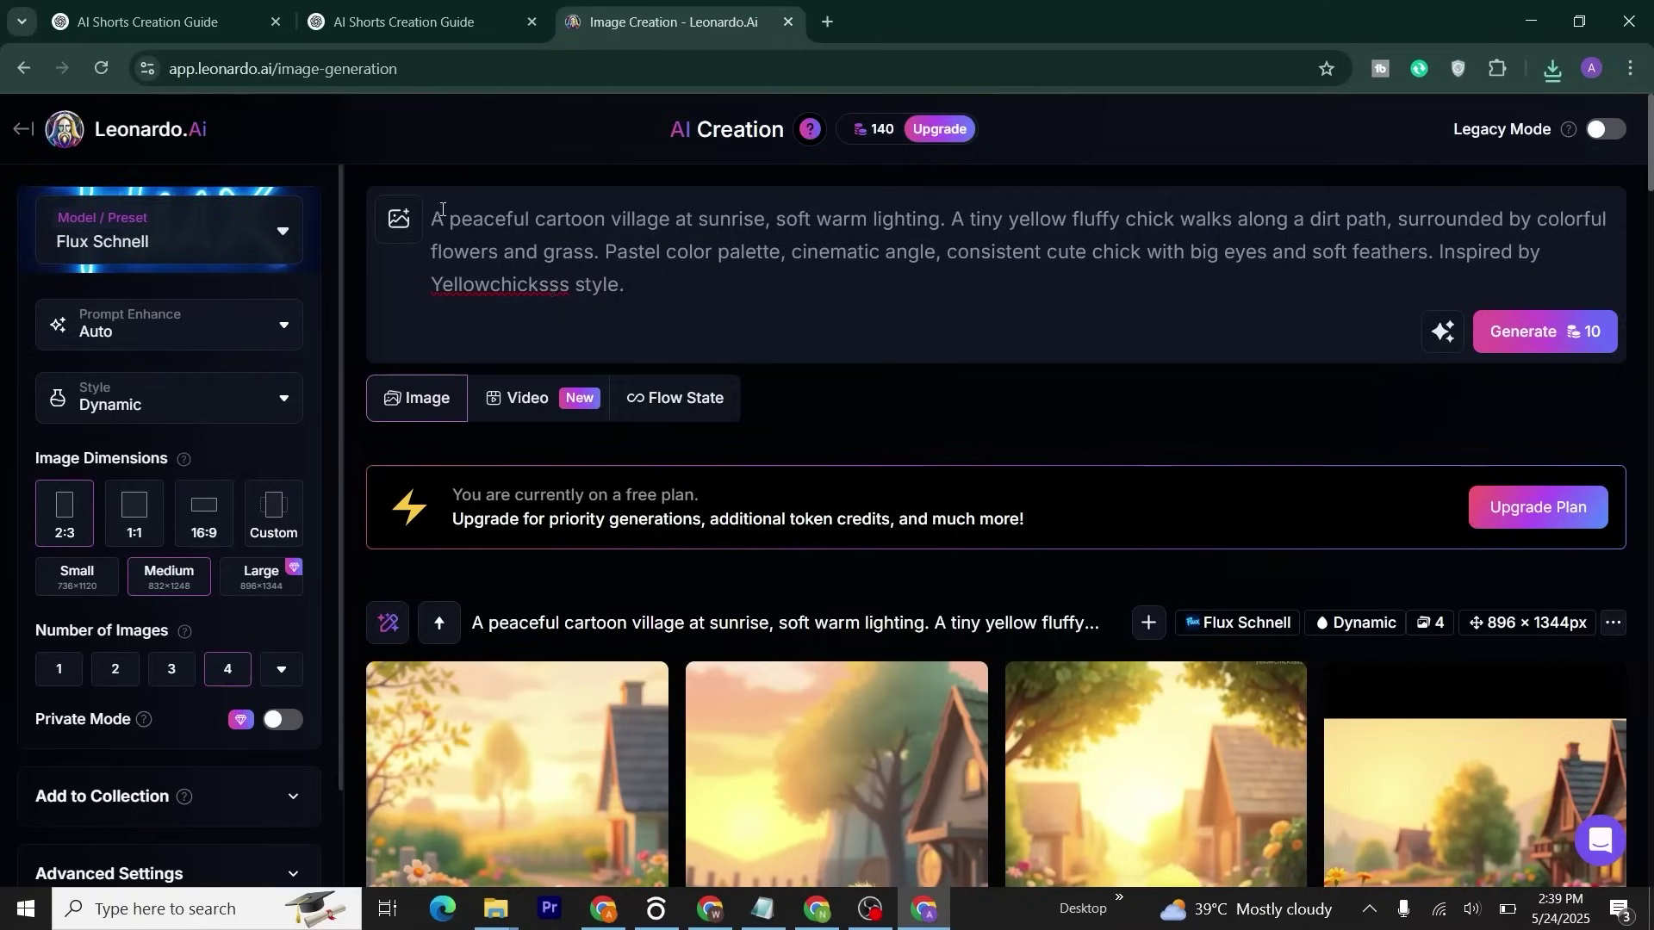
{"action": "left_click", "coordinate": [442, 209]}
{"action": "key", "text": "ctrl+a"}
{"action": "type", "text": "A Close-up of the yellow chick looking shocked, eyes wide, head turned. Background blurred, faint sound lines or subtle visual vibration indicating baby crying from a distance. Pastel lighting, cartoon style matching Yellowchicksss."}
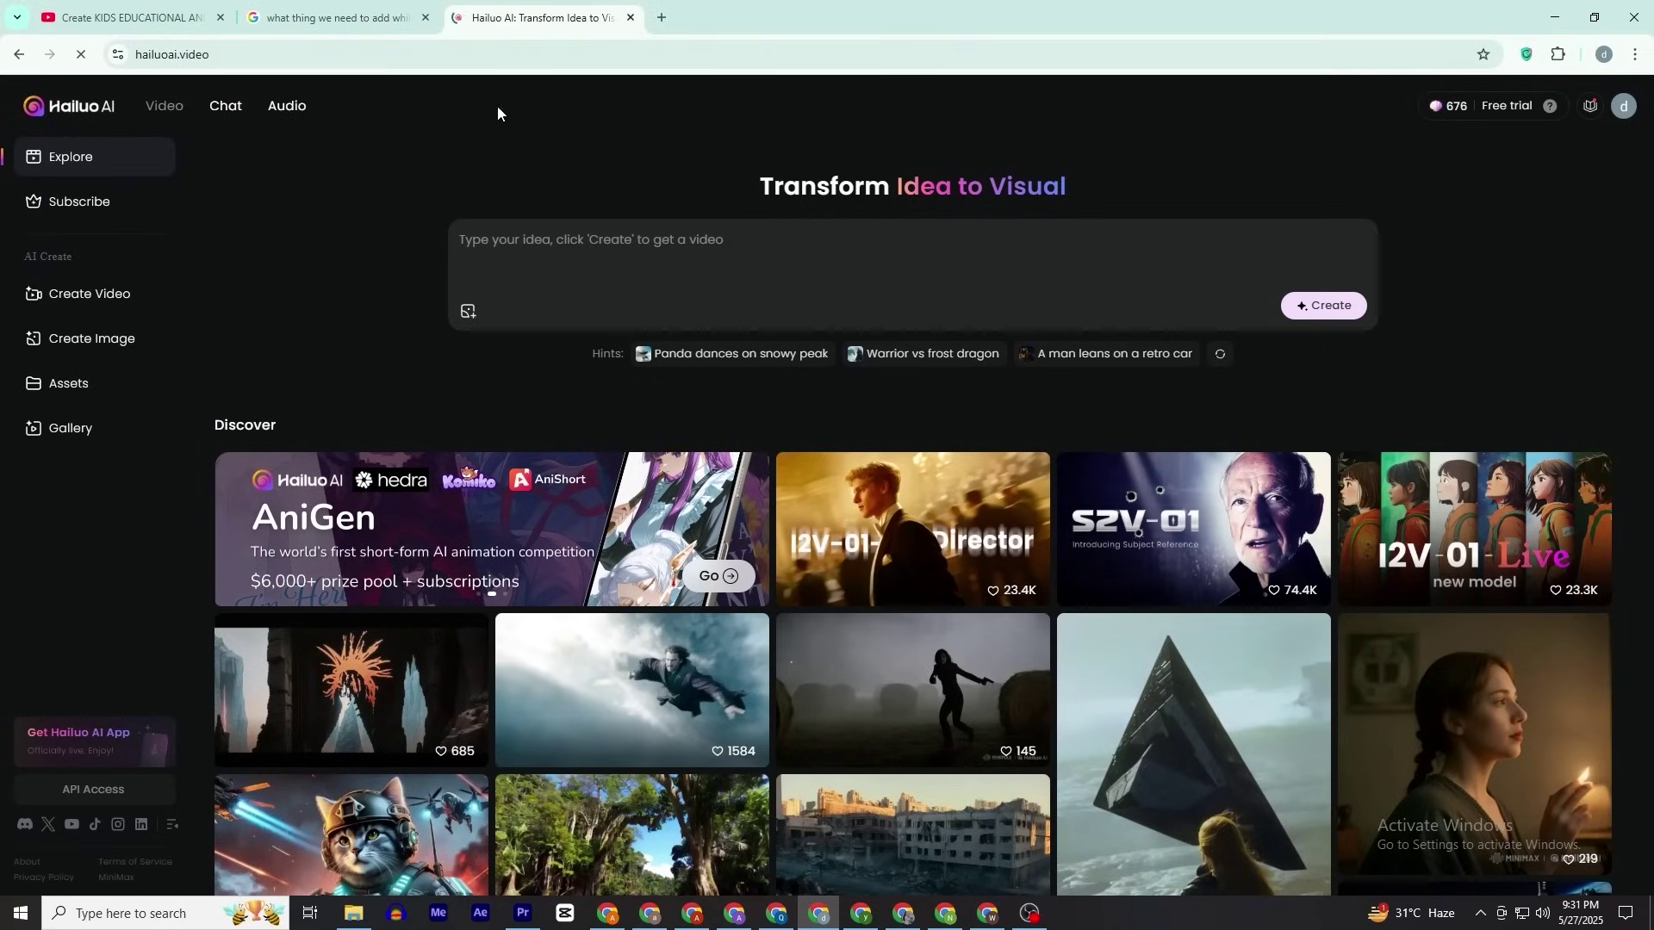
- Browse the showcased videos on the Hailuo AI Explore page
{"action": "scroll", "coordinate": [393, 310], "scroll_direction": "down", "scroll_amount": 10}
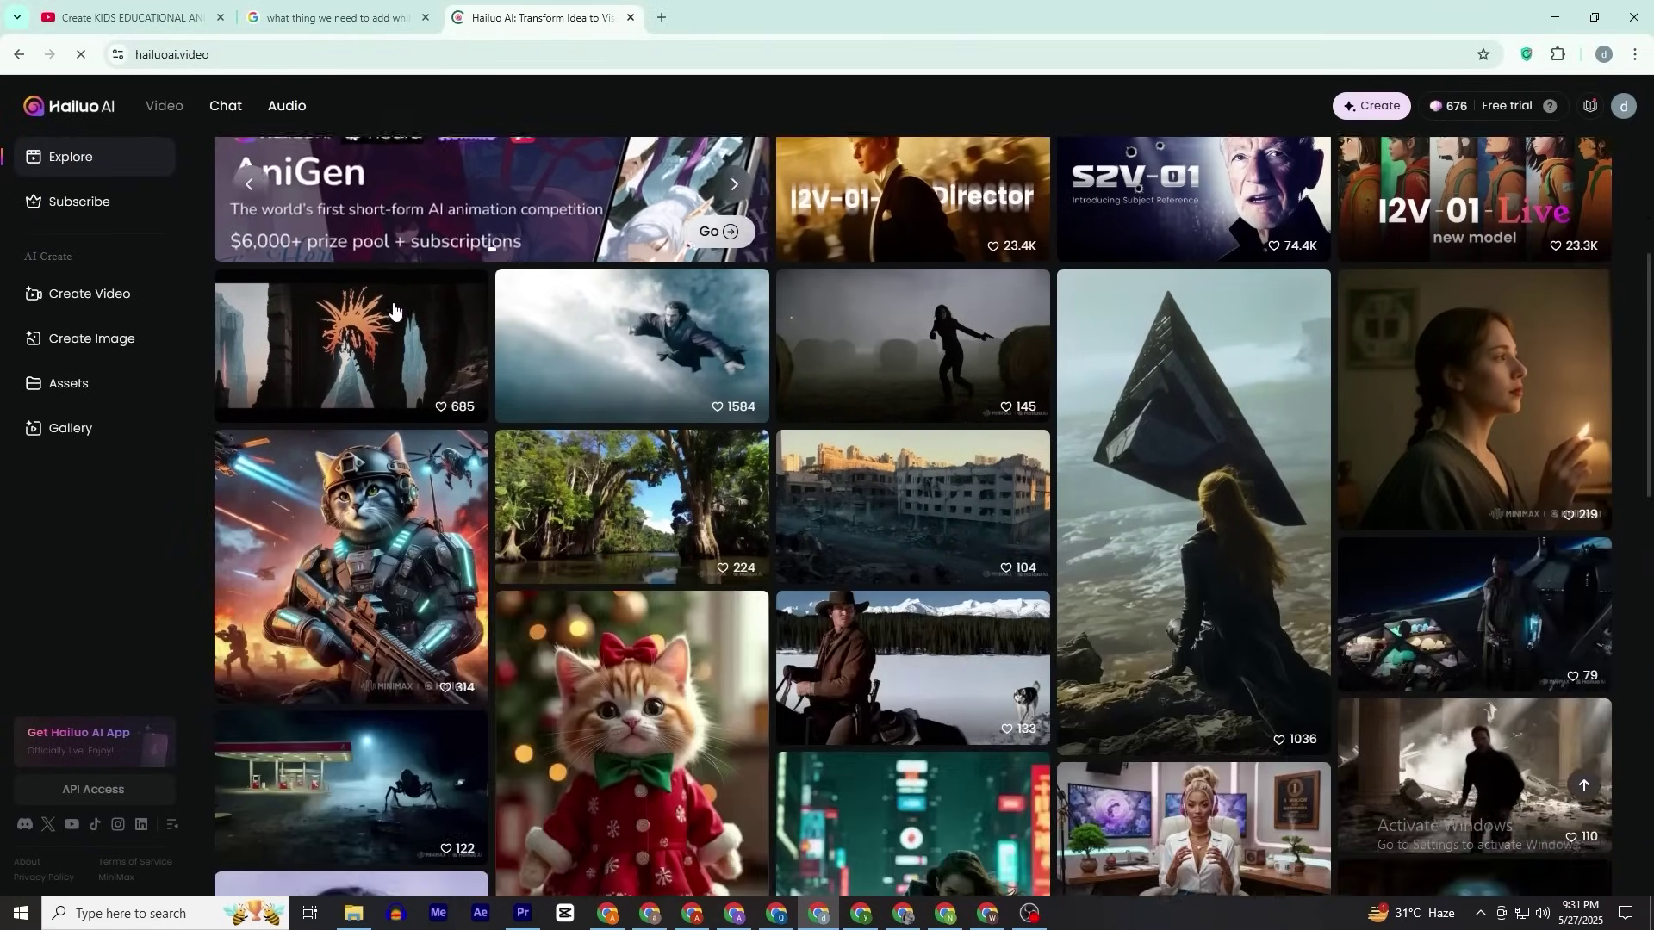
{"action": "scroll", "coordinate": [393, 308], "scroll_direction": "up", "scroll_amount": 6}
{"action": "scroll", "coordinate": [393, 309], "scroll_direction": "up", "scroll_amount": 5}
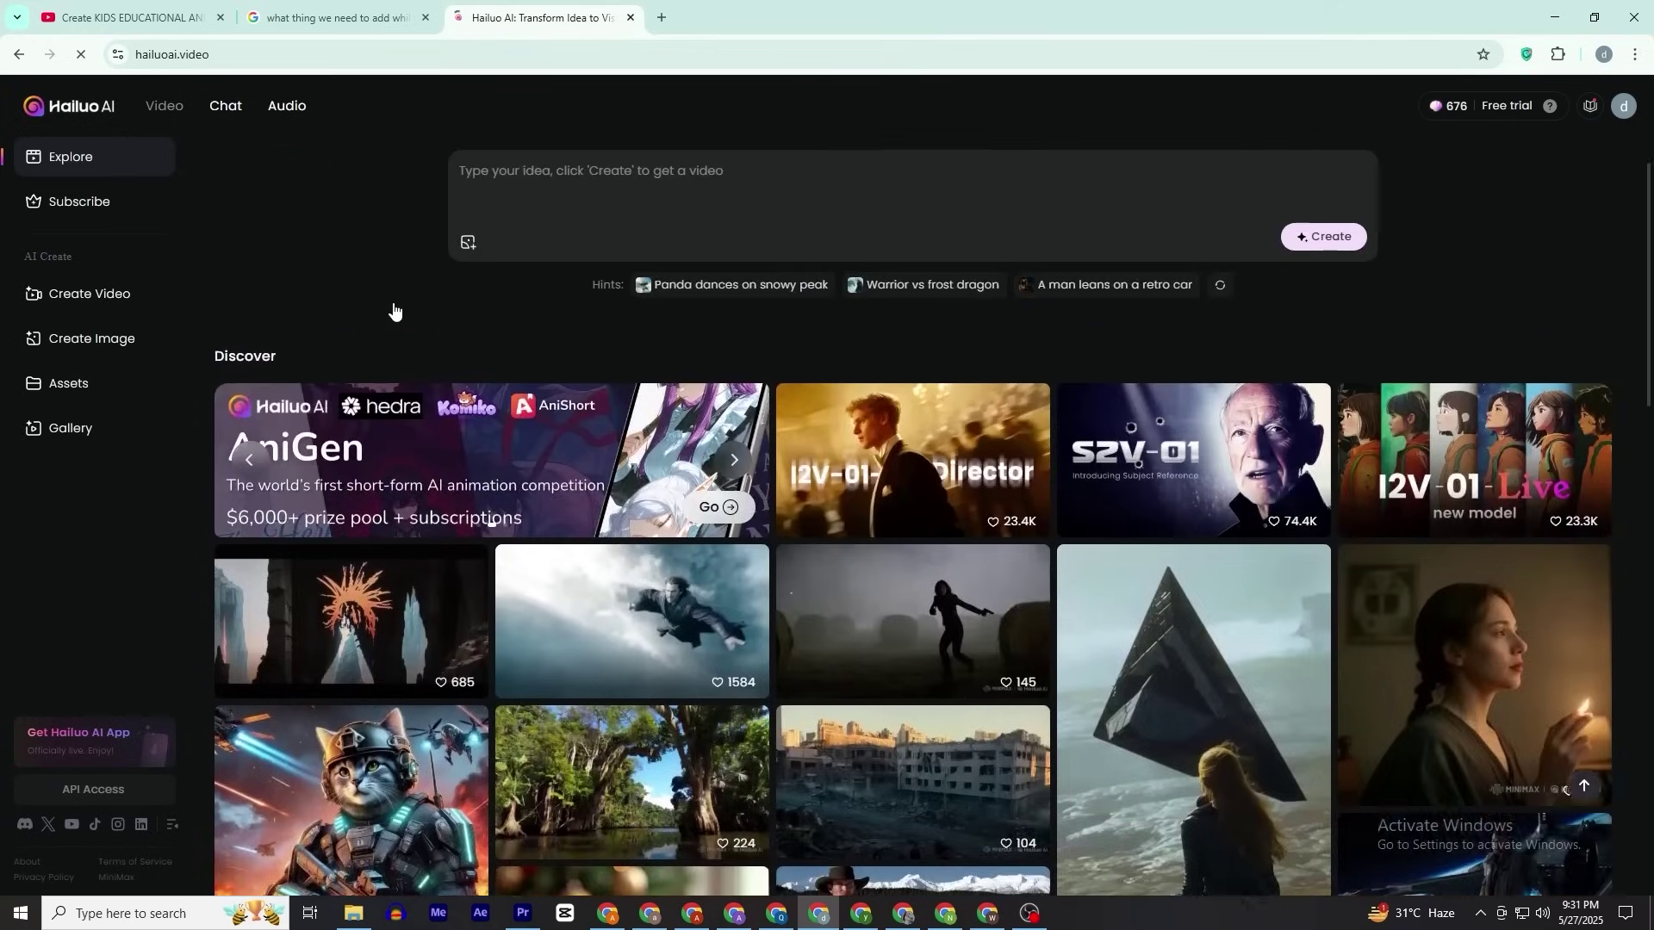
{"action": "scroll", "coordinate": [383, 310], "scroll_direction": "down", "scroll_amount": 10}
{"action": "scroll", "coordinate": [1370, 390], "scroll_direction": "up", "scroll_amount": 10}
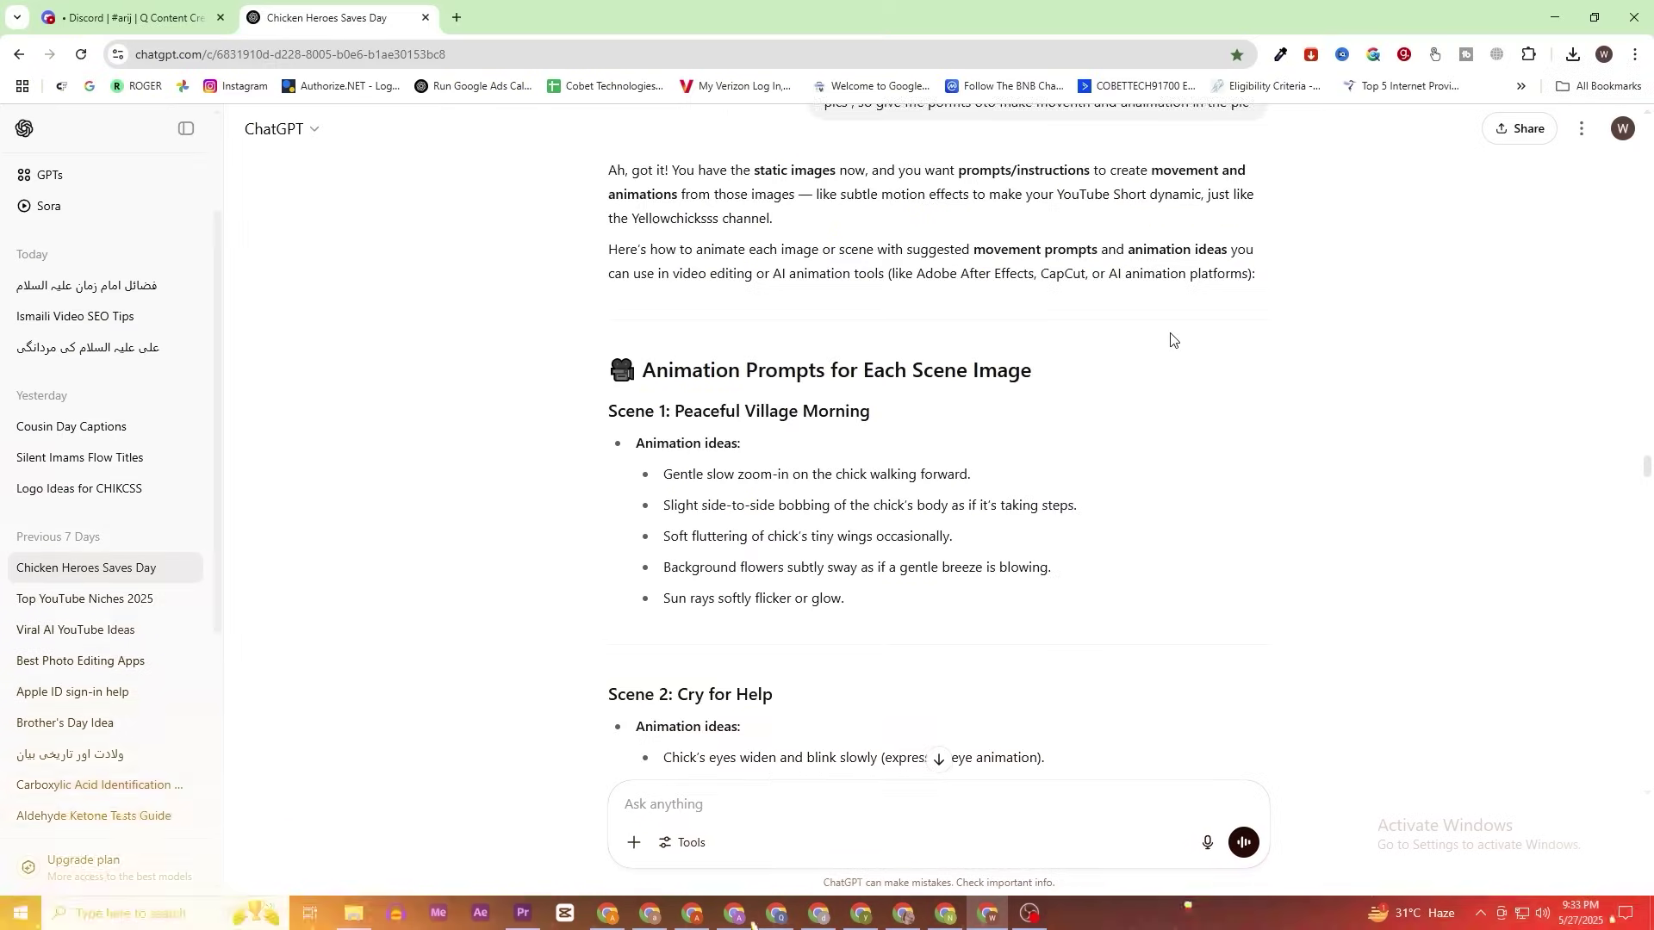
- Copy the Scene 1 "Peaceful Village Morning" animation ideas from ChatGPT into Hailuo AI's Image to Video prompt
{"action": "scroll", "coordinate": [1222, 340], "scroll_direction": "down", "scroll_amount": 4}
{"action": "scroll", "coordinate": [1221, 339], "scroll_direction": "down", "scroll_amount": 2}
{"action": "scroll", "coordinate": [1218, 339], "scroll_direction": "up", "scroll_amount": 3}
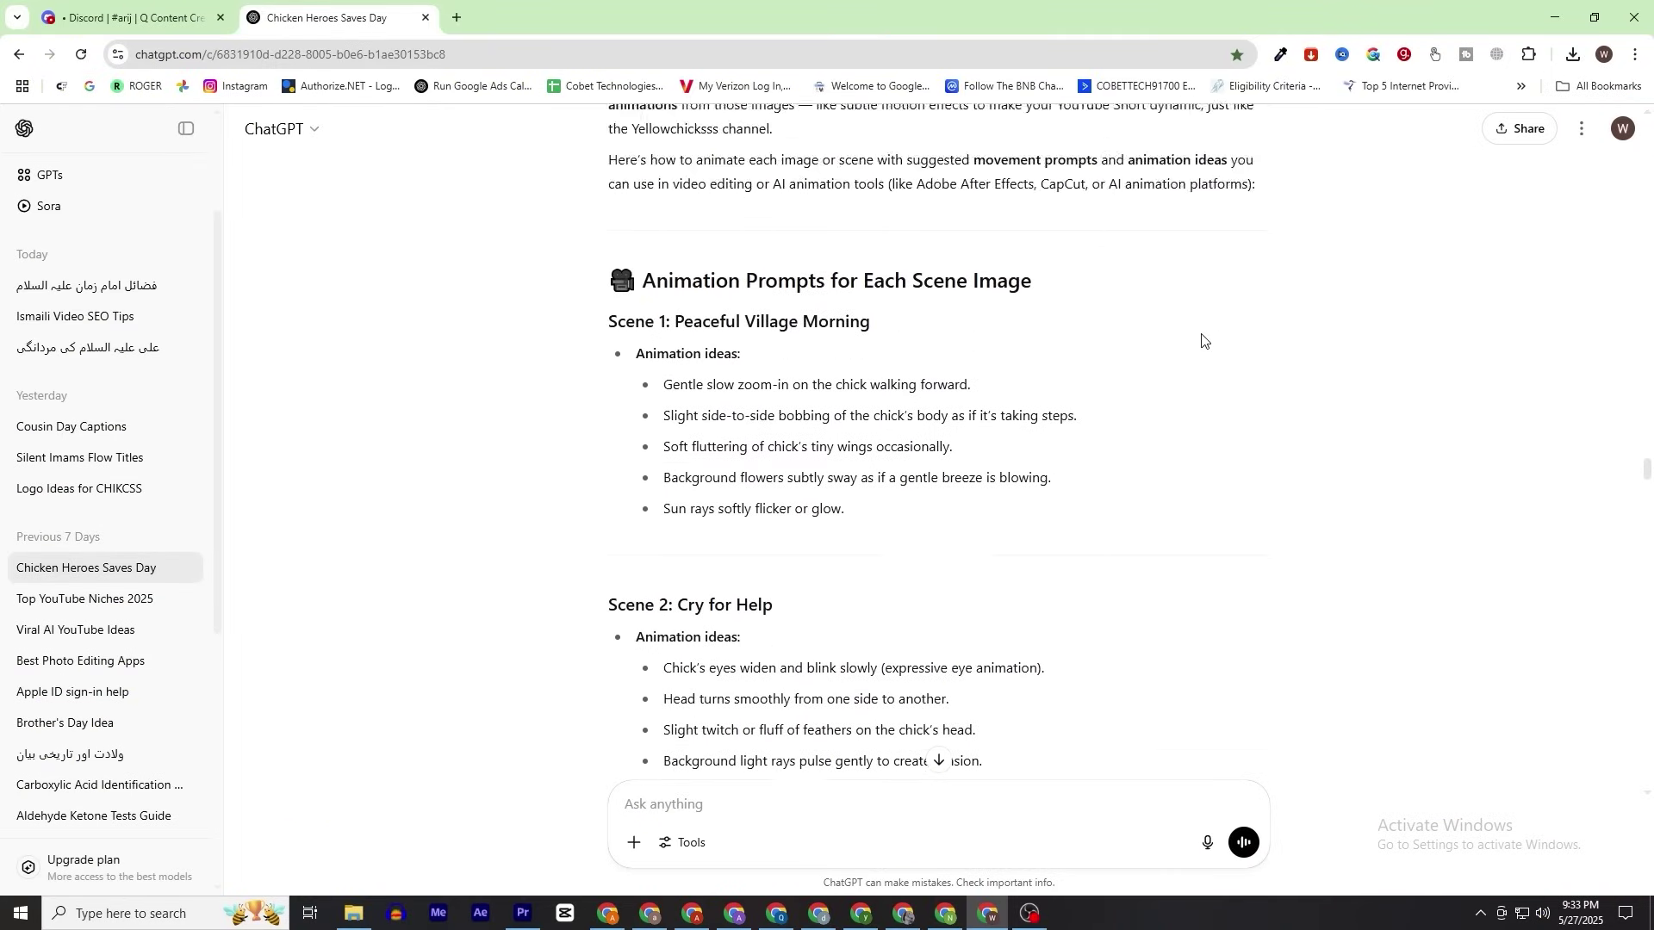
{"action": "left_click", "coordinate": [1120, 304]}
{"action": "scroll", "coordinate": [1122, 306], "scroll_direction": "down", "scroll_amount": 1}
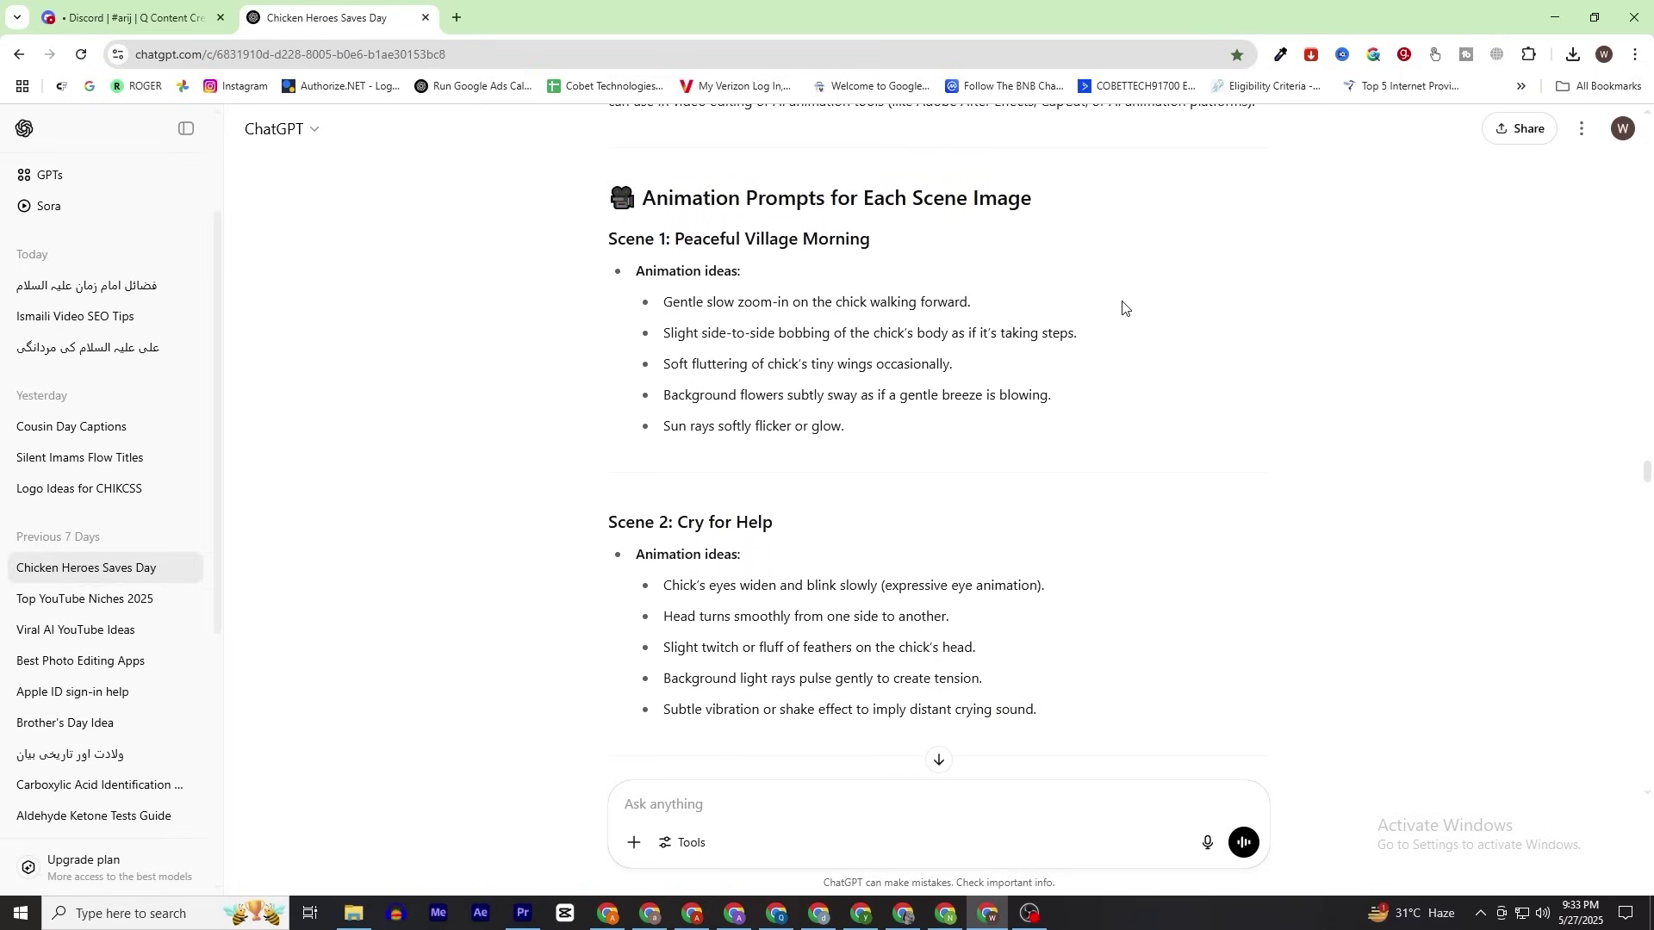
{"action": "left_click_drag", "start_coordinate": [667, 305], "coordinate": [856, 366]}
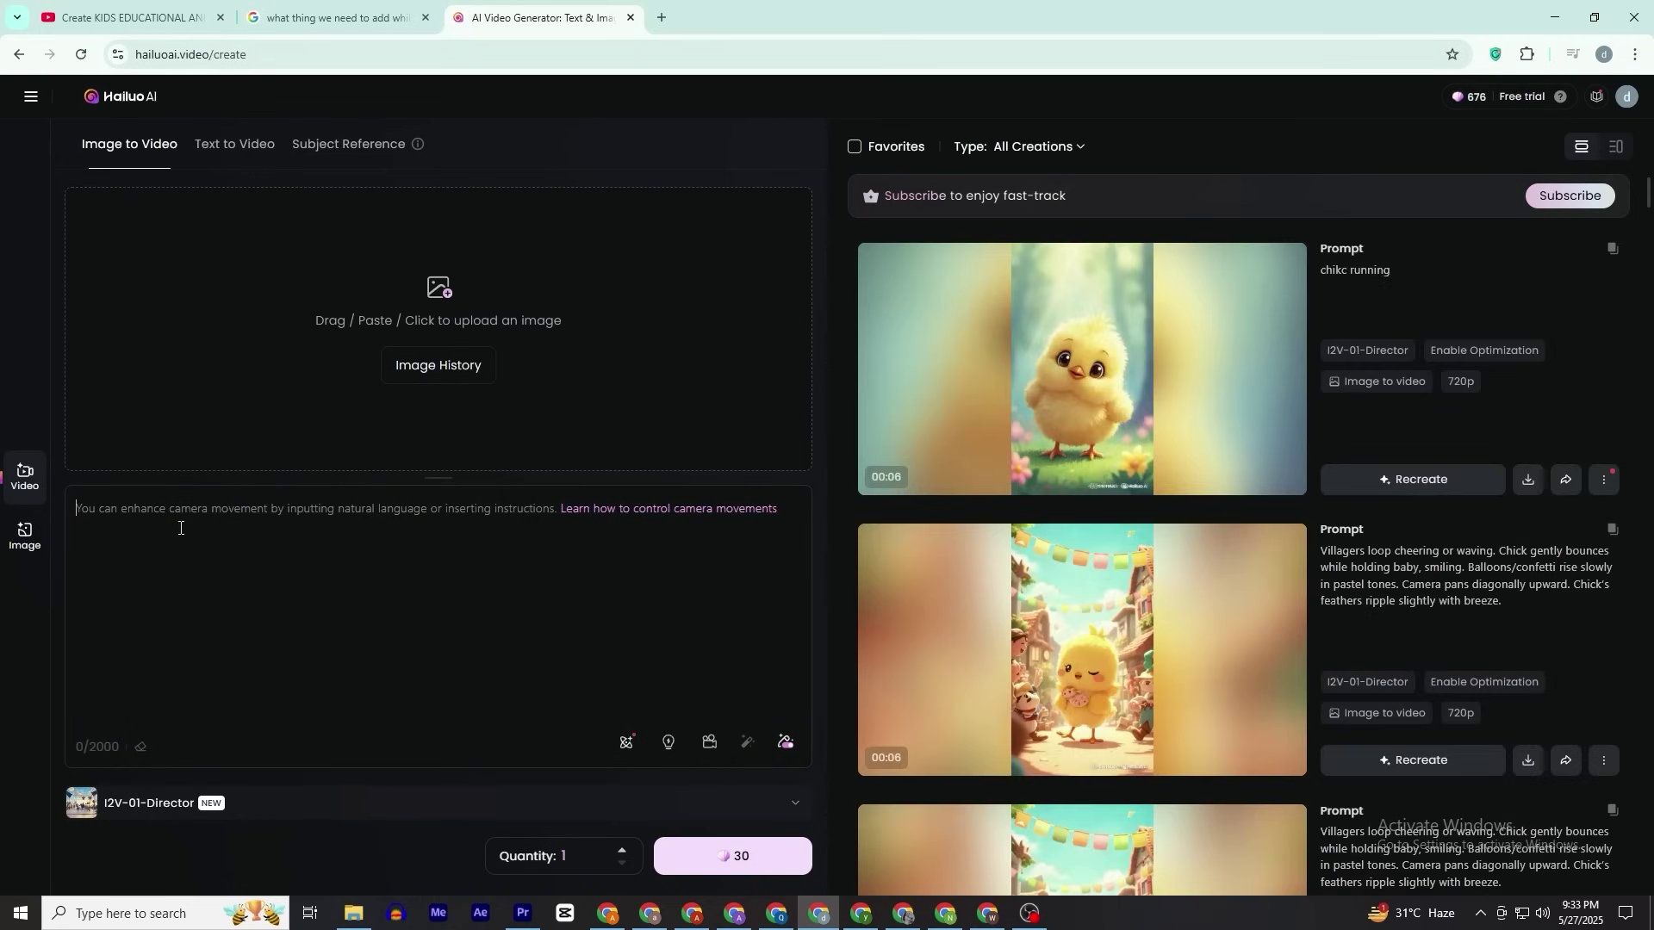
{"action": "left_click", "coordinate": [177, 528]}
{"action": "key", "text": "ctrl+v"}
- Upload the close-up yellow chick image from the Downloads folder and generate one video from it with I2V-01-Director
{"action": "left_click", "coordinate": [396, 294]}
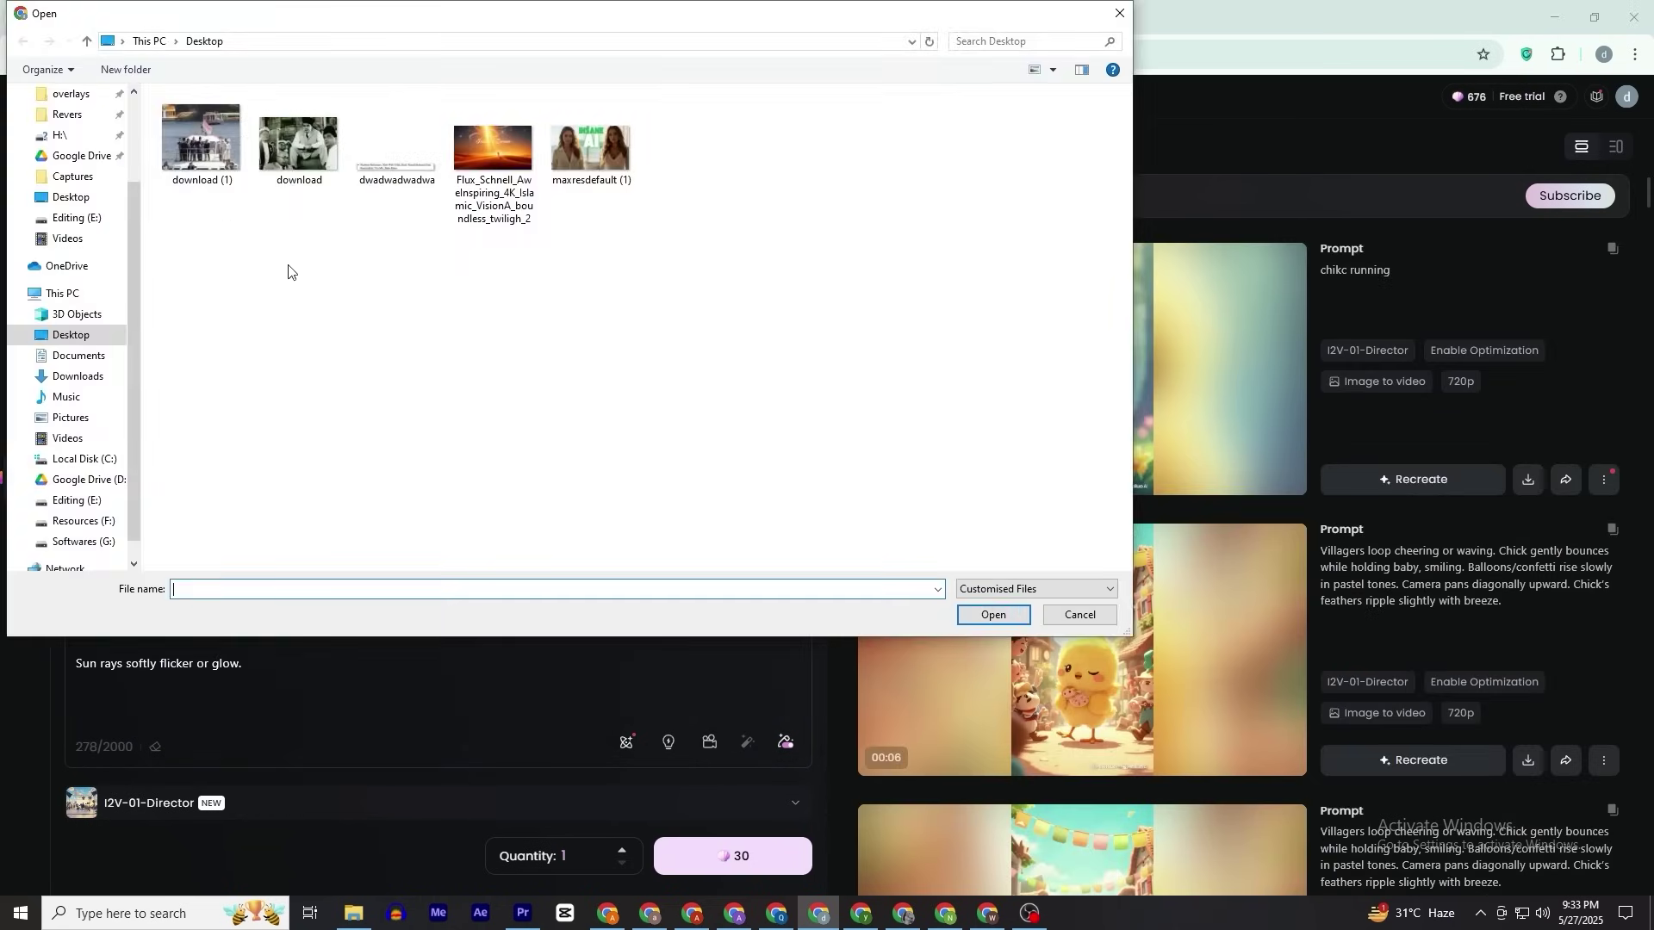
{"action": "scroll", "coordinate": [82, 207], "scroll_direction": "up", "scroll_amount": 3}
{"action": "left_click", "coordinate": [76, 129]}
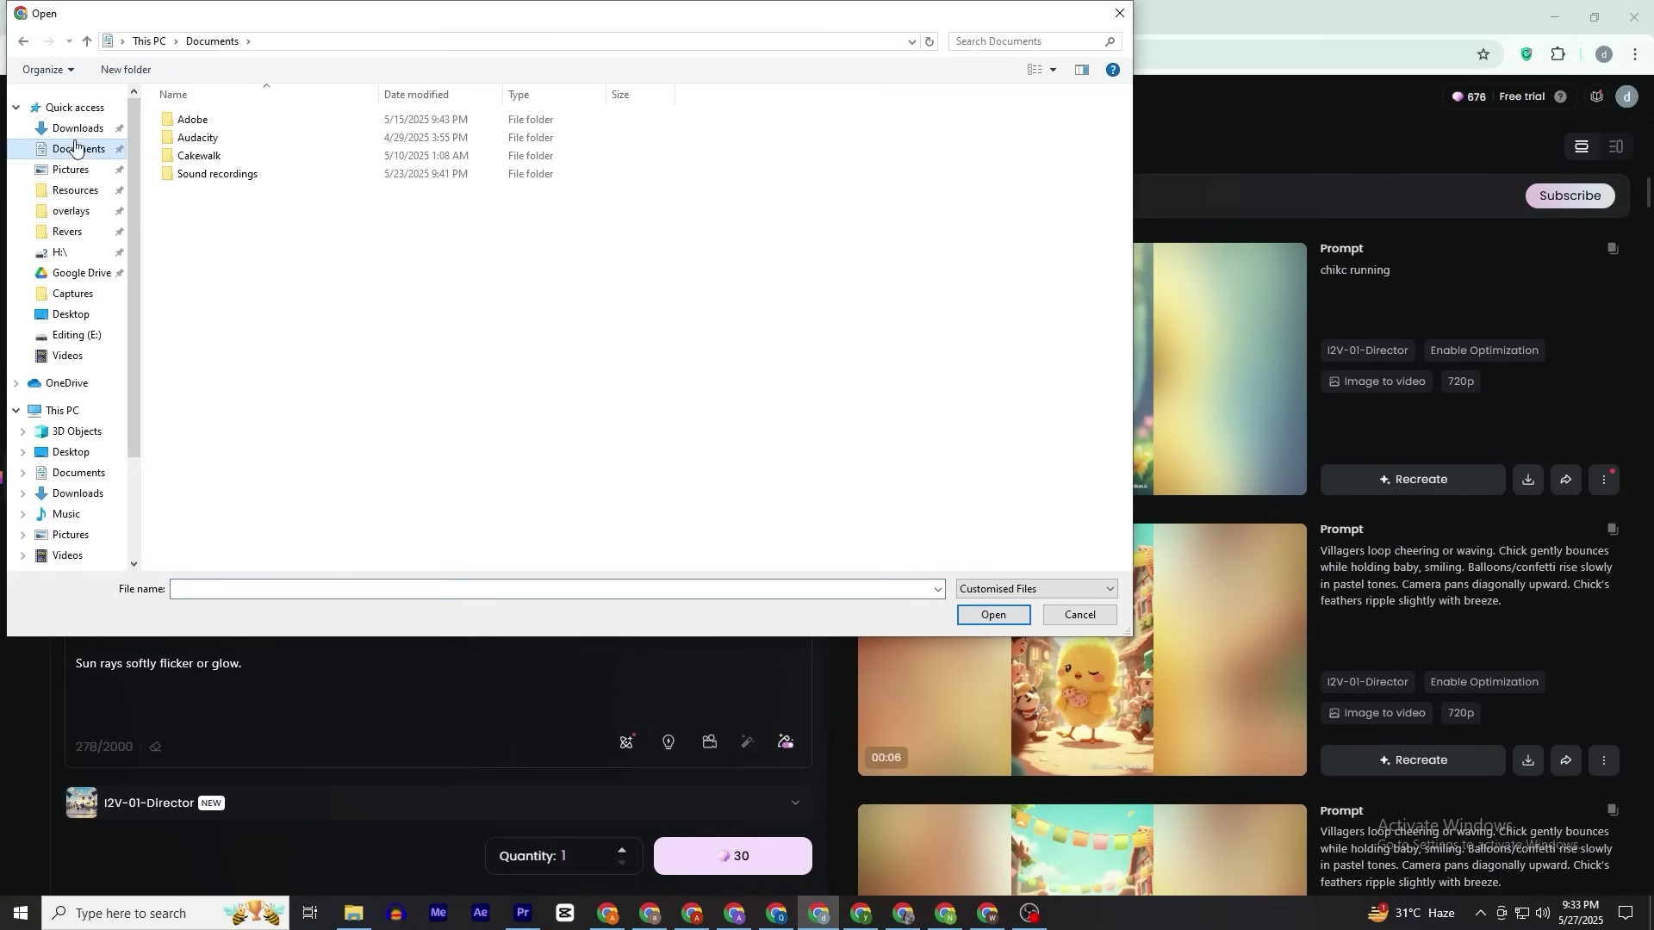
{"action": "left_click", "coordinate": [451, 464]}
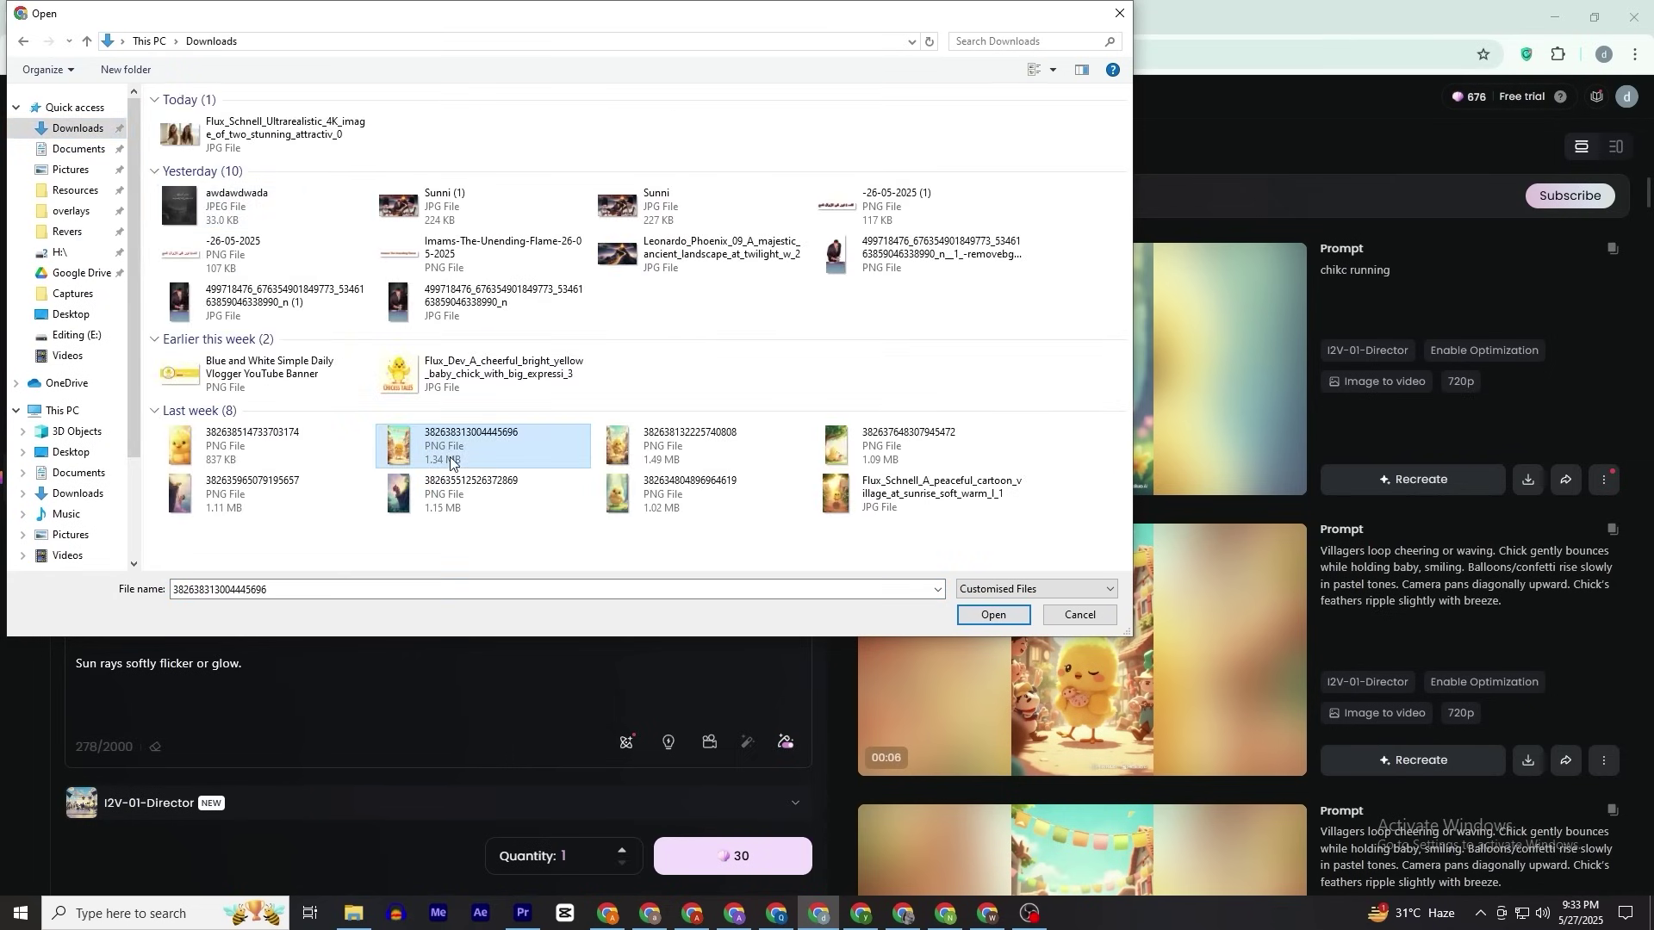
{"action": "left_click", "coordinate": [989, 614]}
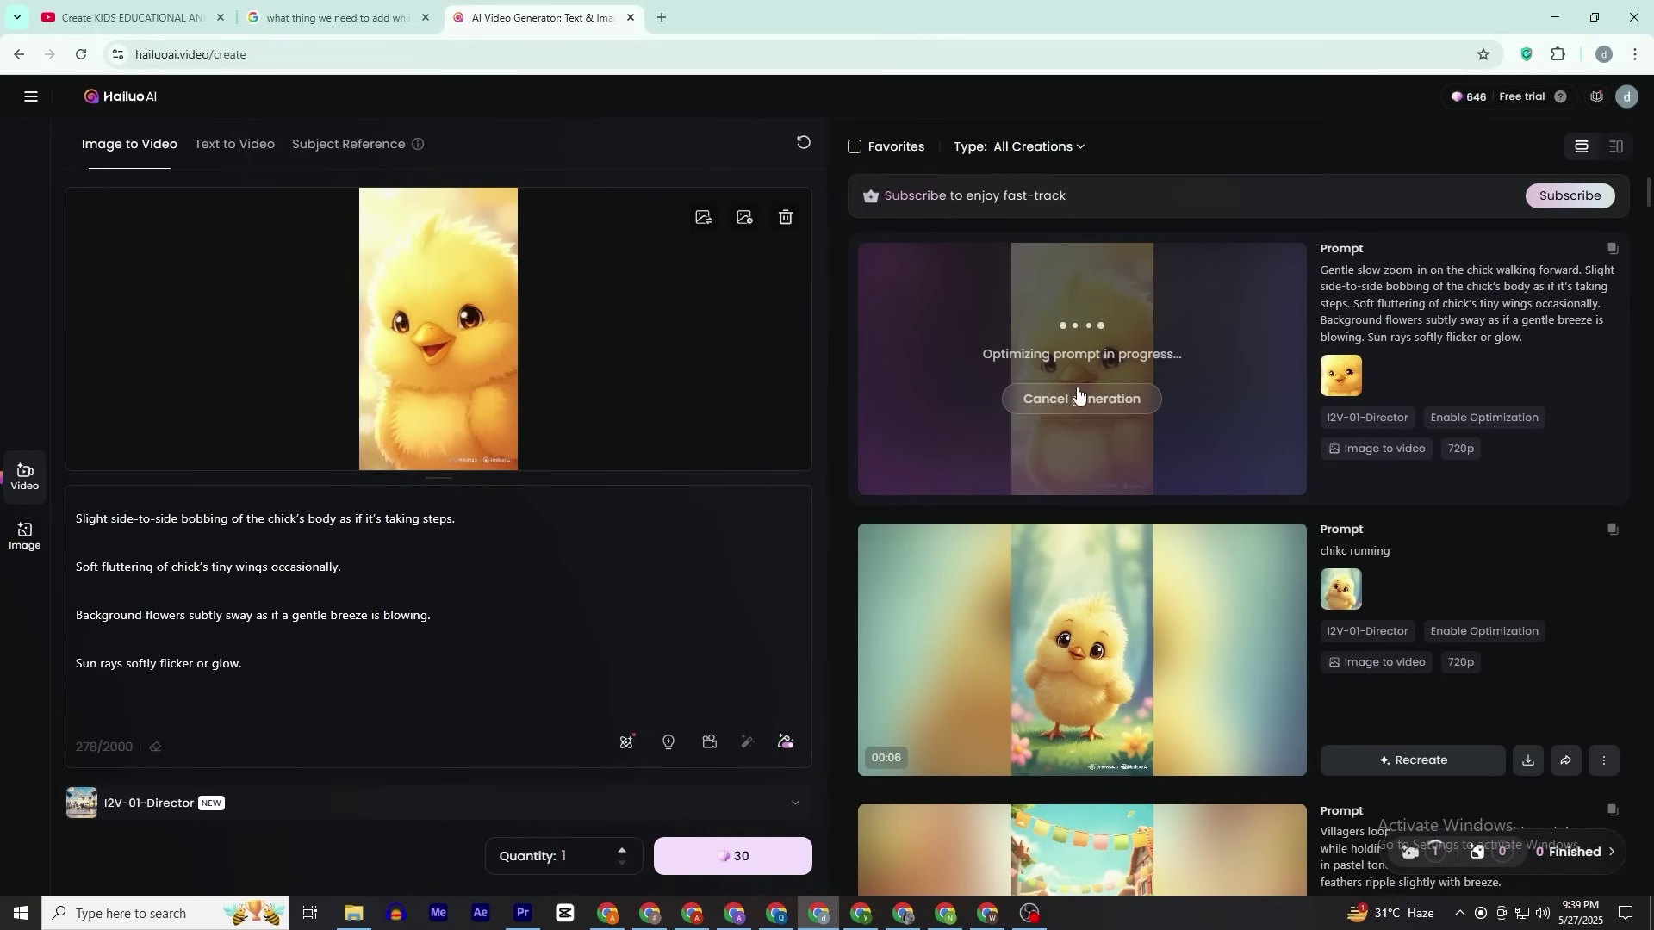
- Review the previously generated scene videos, play the village path chick clip, and check the progress of the new generation
{"action": "scroll", "coordinate": [1078, 393], "scroll_direction": "down", "scroll_amount": 10}
{"action": "scroll", "coordinate": [1078, 393], "scroll_direction": "down", "scroll_amount": 20}
{"action": "scroll", "coordinate": [1078, 393], "scroll_direction": "down", "scroll_amount": 2}
{"action": "scroll", "coordinate": [1112, 603], "scroll_direction": "up", "scroll_amount": 8}
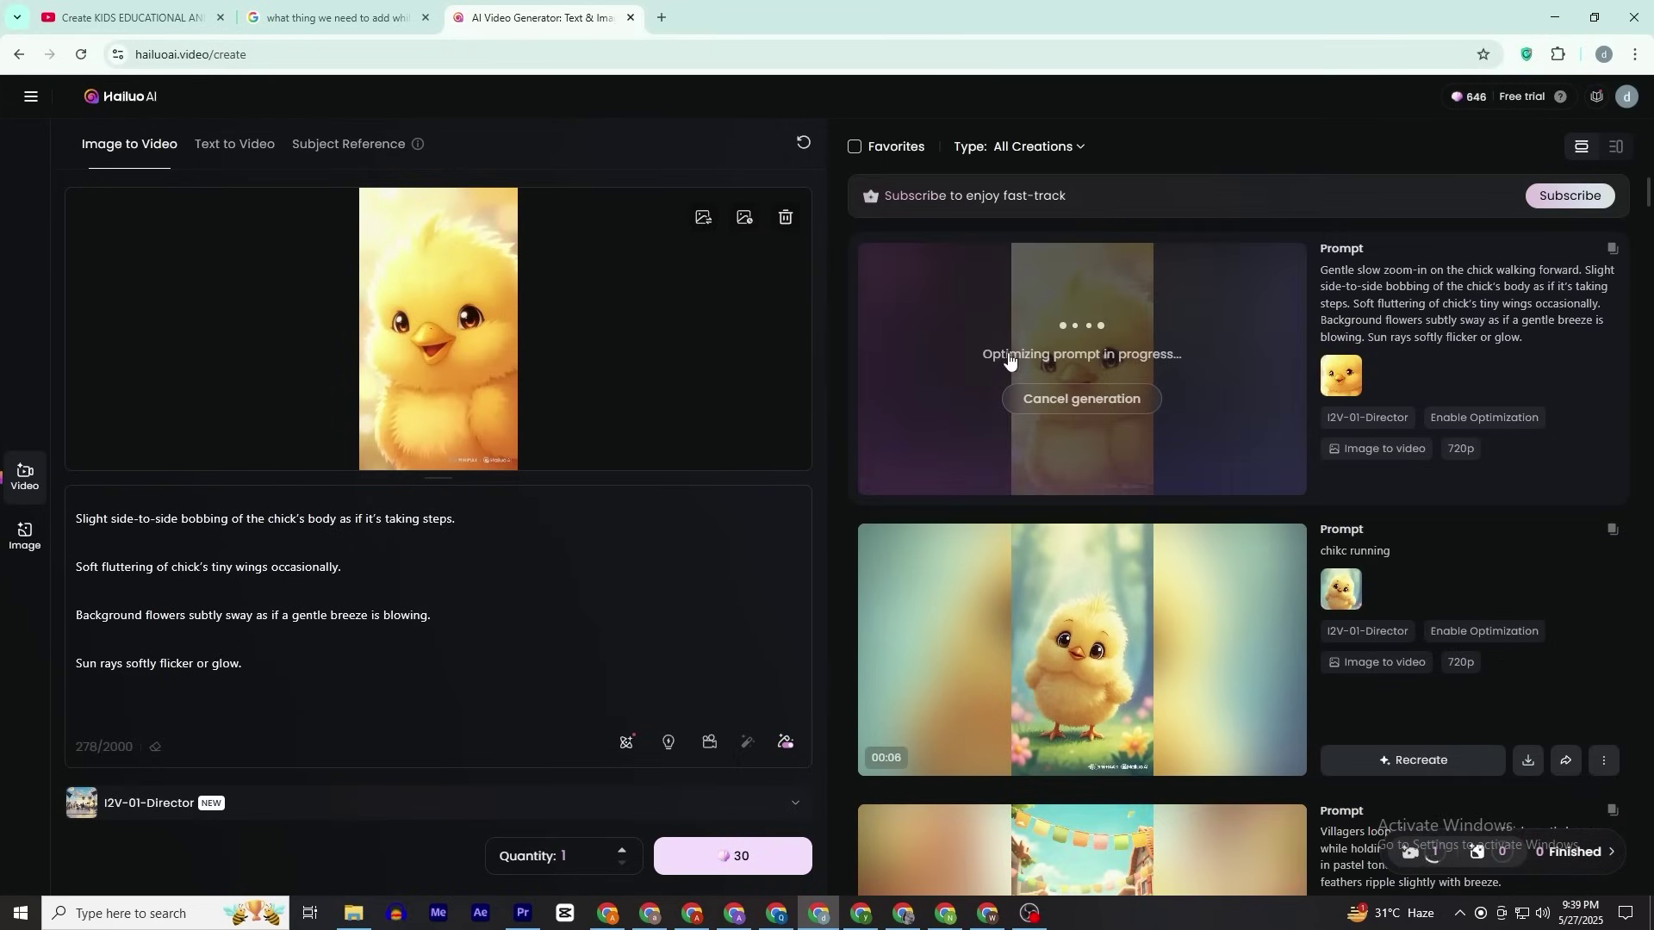
{"action": "scroll", "coordinate": [1078, 394], "scroll_direction": "down", "scroll_amount": 15}
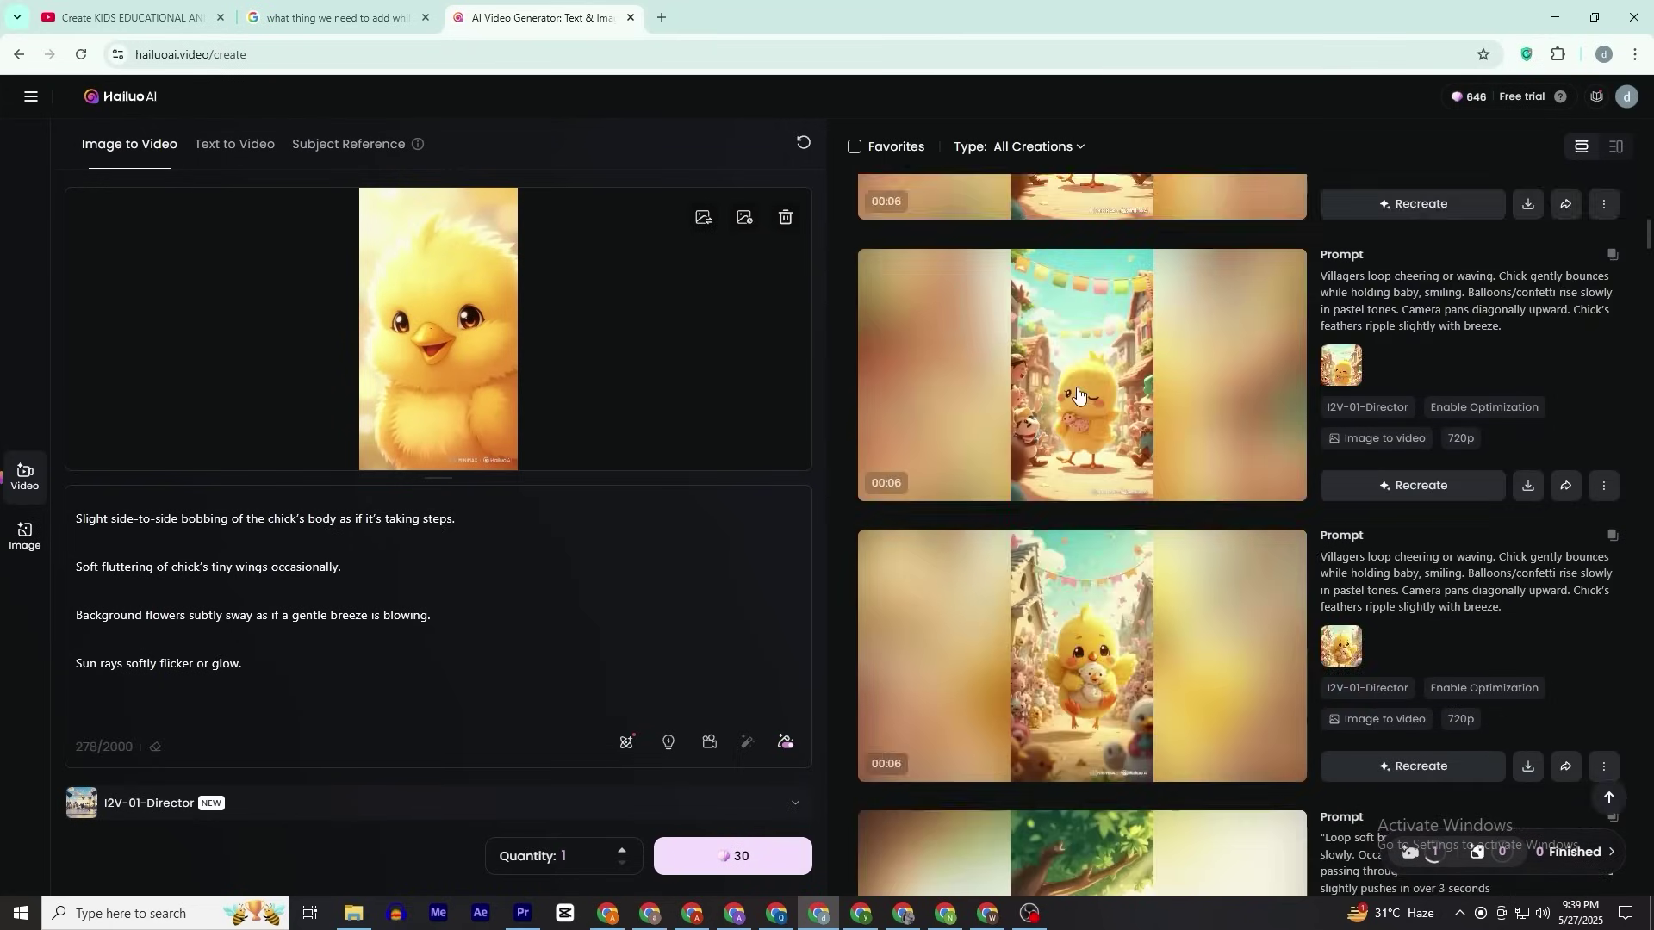
{"action": "scroll", "coordinate": [1078, 394], "scroll_direction": "down", "scroll_amount": 15}
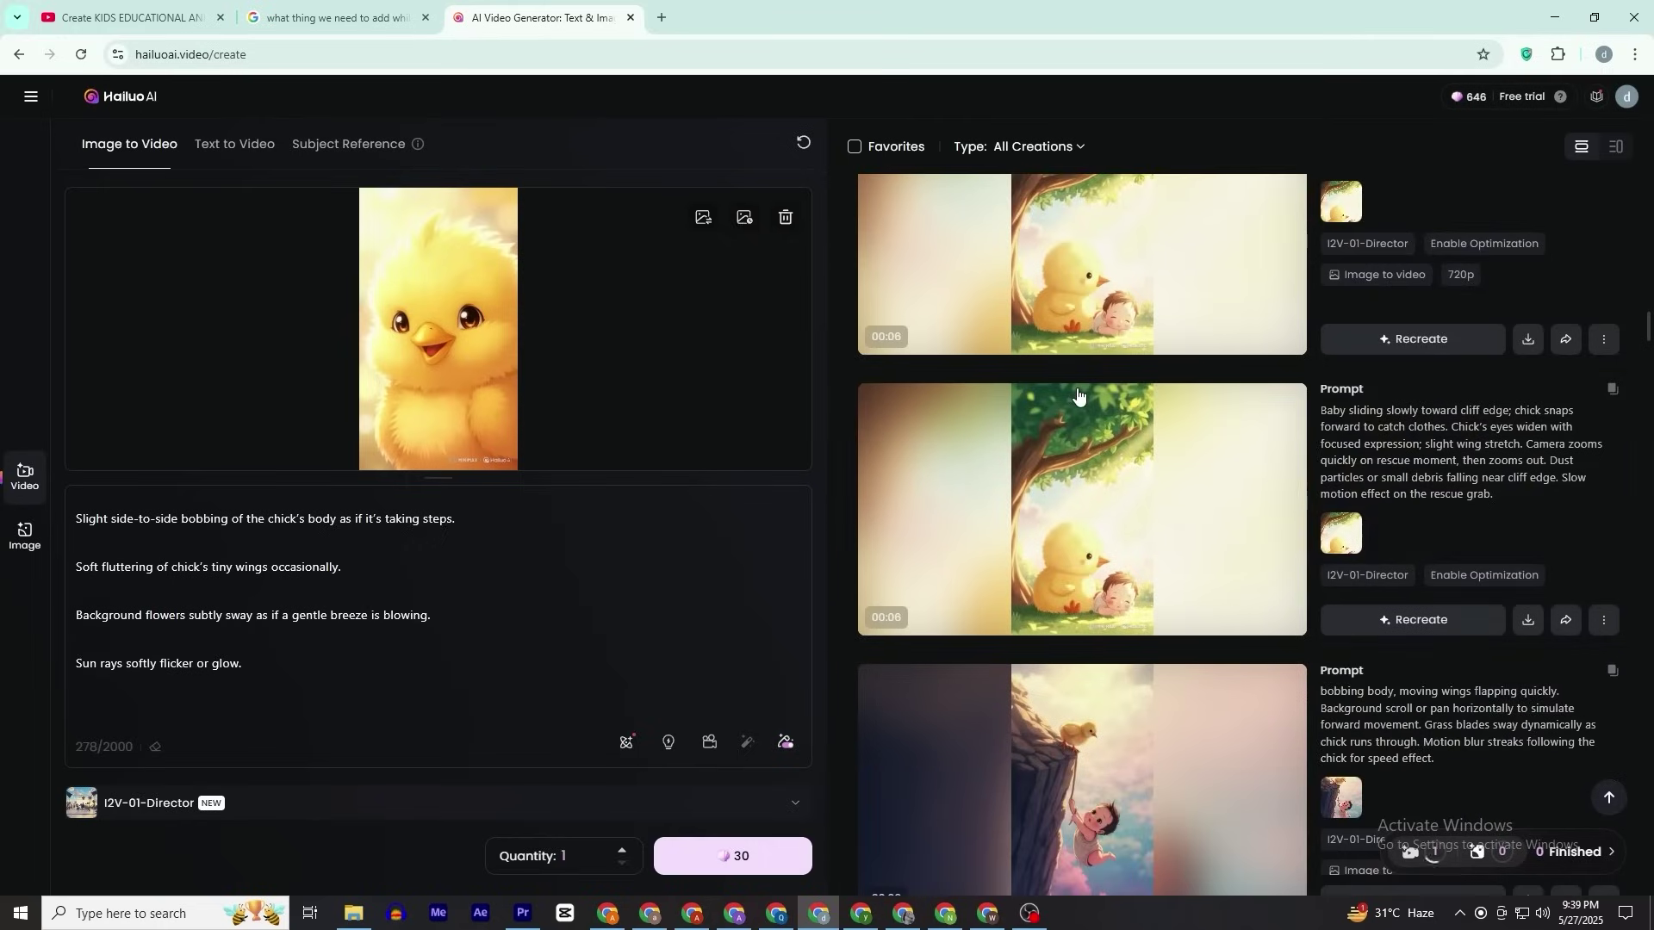
{"action": "left_click", "coordinate": [1078, 395]}
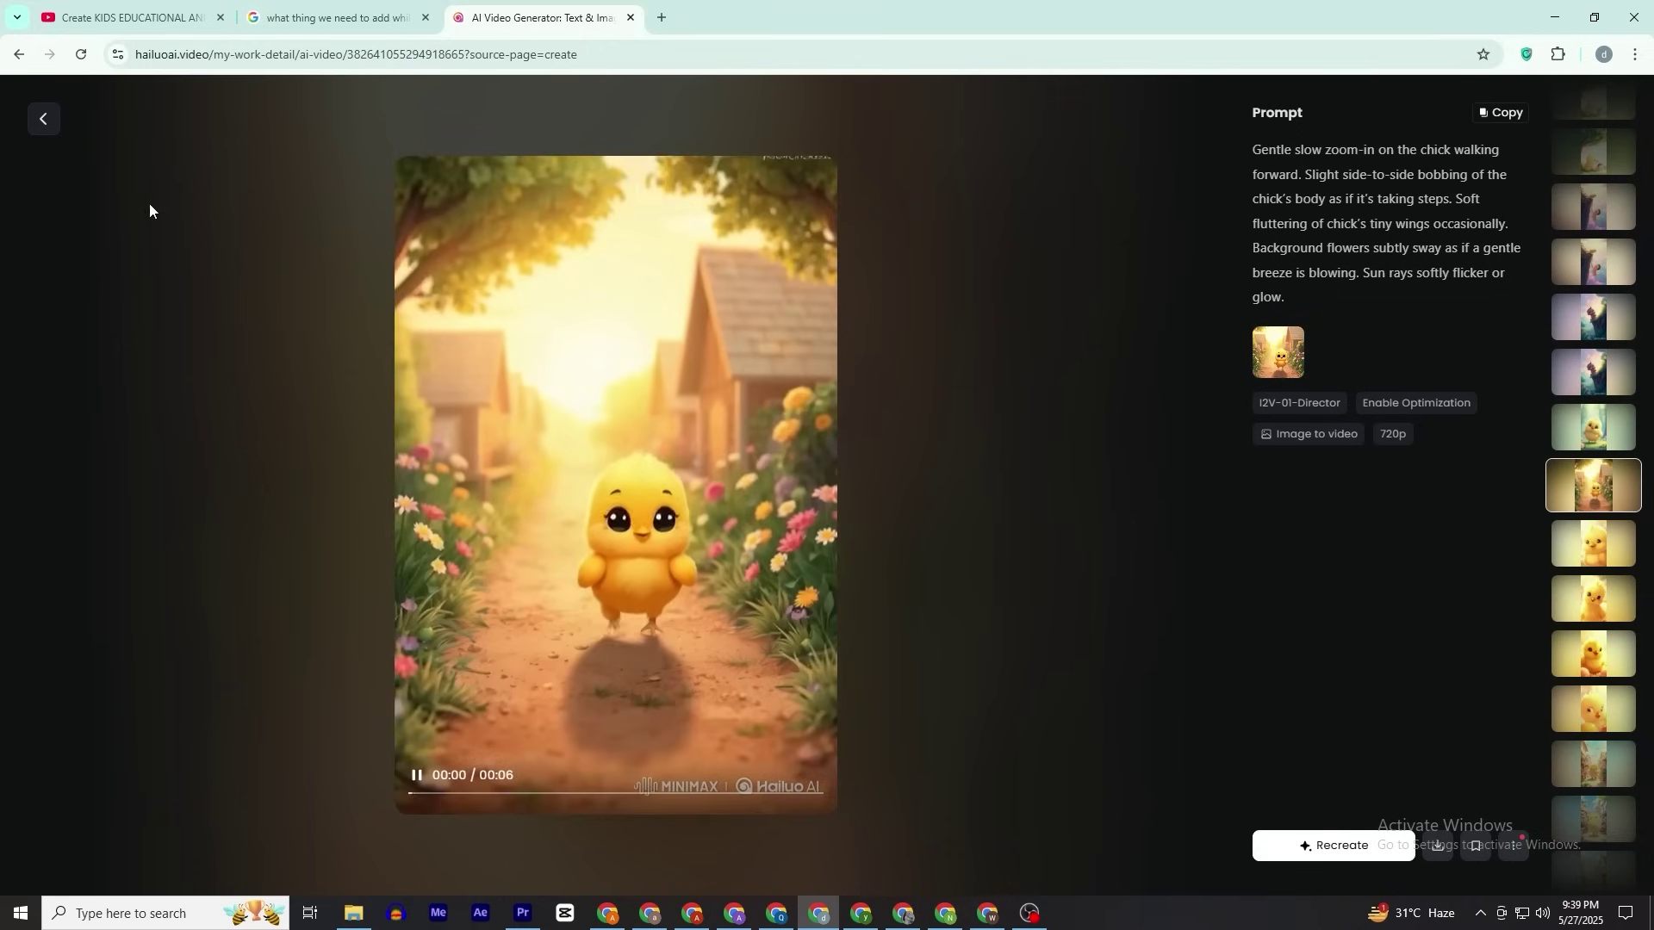
{"action": "left_click", "coordinate": [55, 123]}
{"action": "scroll", "coordinate": [965, 659], "scroll_direction": "up", "scroll_amount": 15}
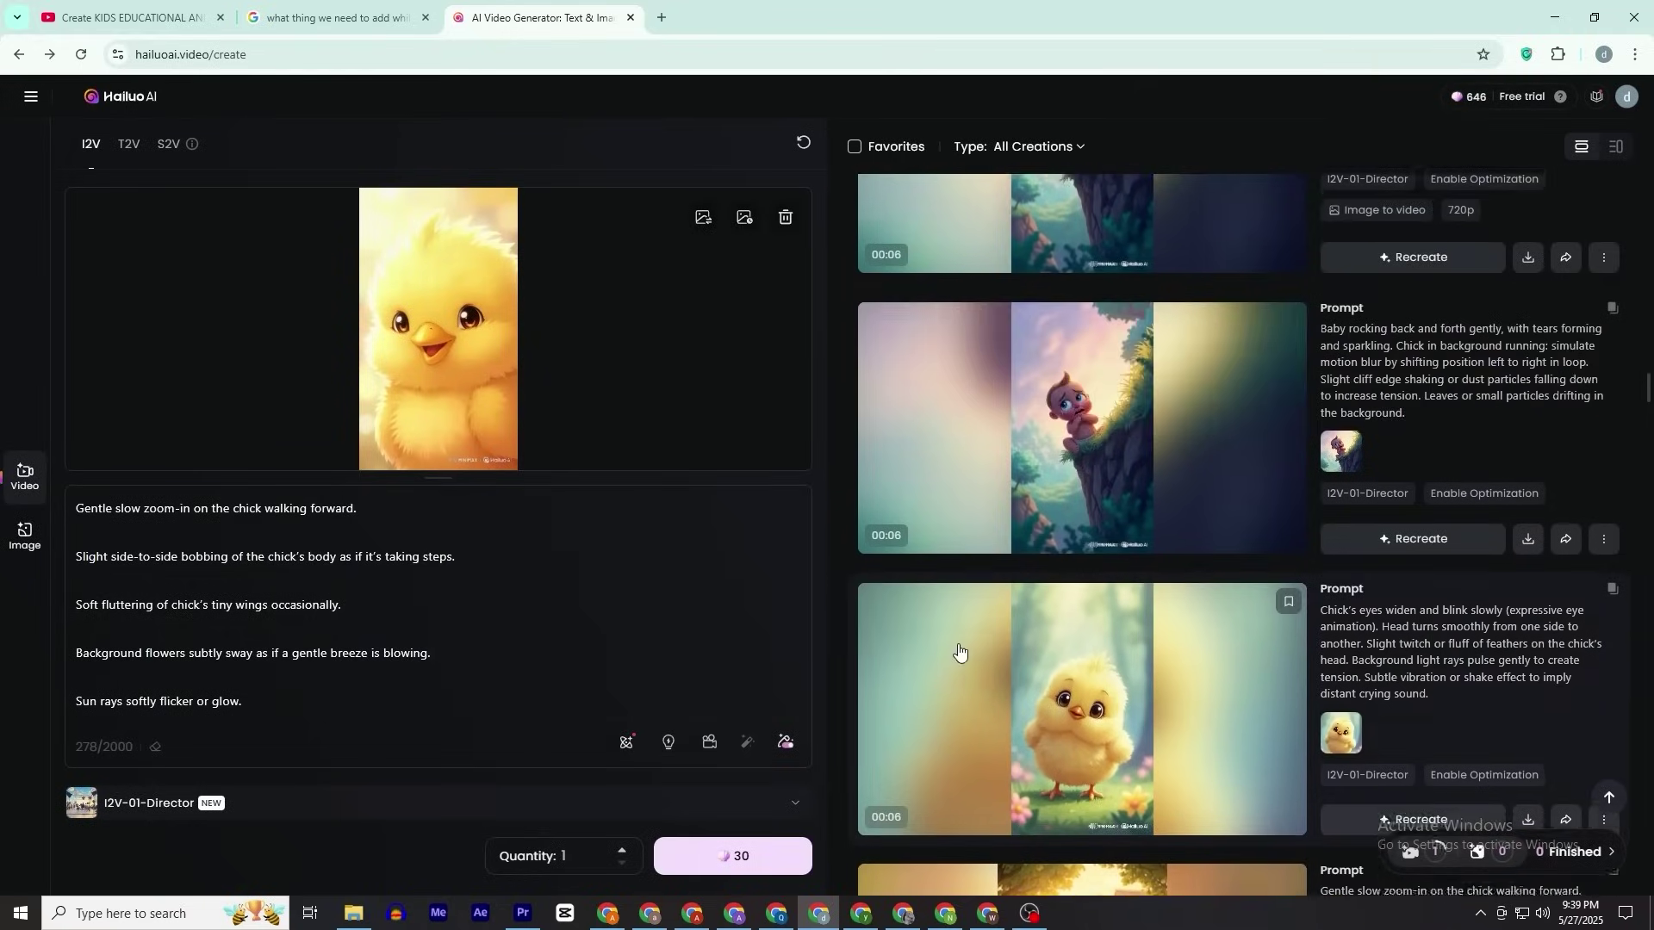
{"action": "scroll", "coordinate": [967, 659], "scroll_direction": "up", "scroll_amount": 5}
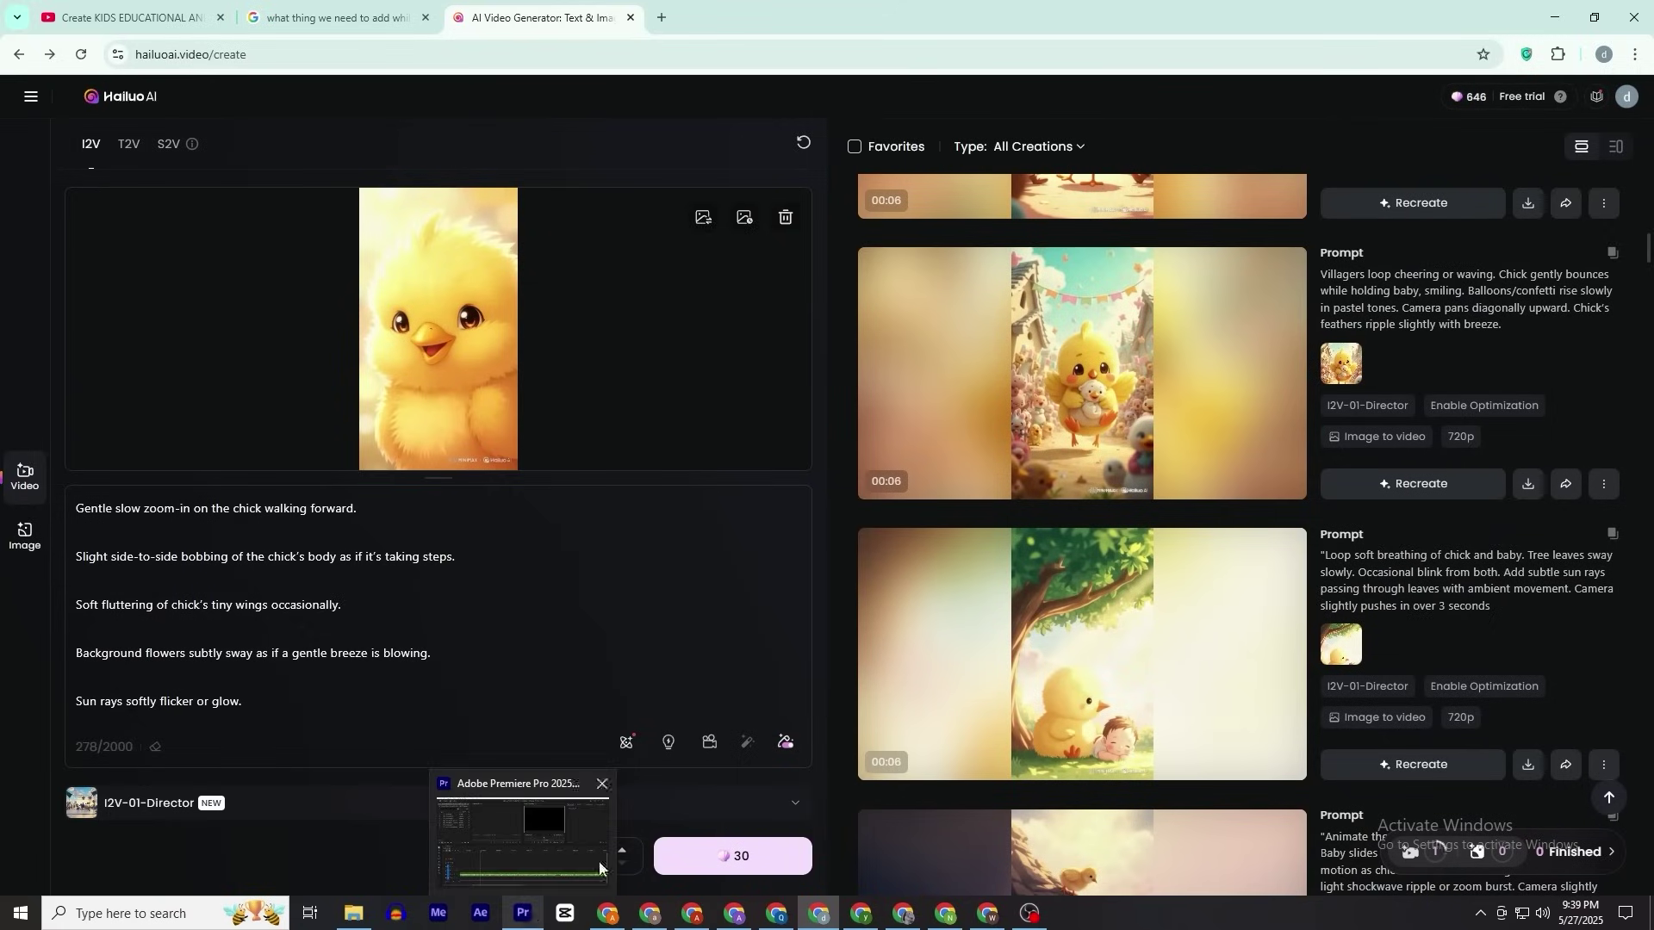
{"action": "scroll", "coordinate": [1256, 613], "scroll_direction": "up", "scroll_amount": 7}
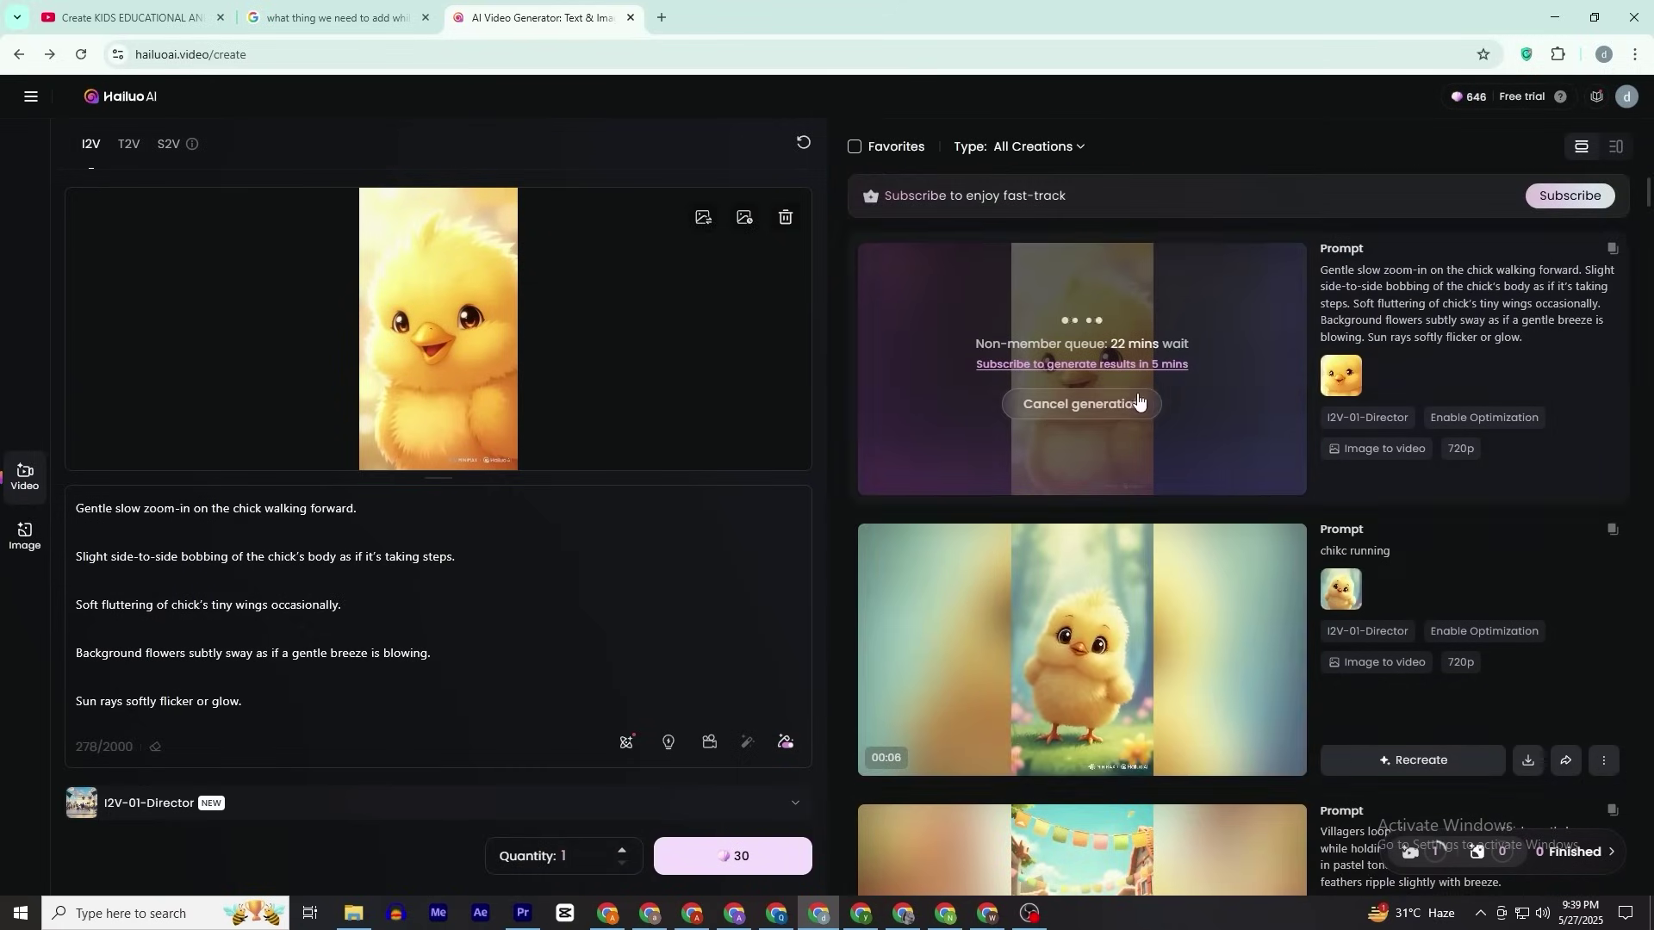
- Copy the Scene 2 "Cry for Help" animation ideas from ChatGPT and replace the existing Hailuo AI prompt with them
{"action": "key", "text": "alt+Tab"}
{"action": "left_click_drag", "start_coordinate": [663, 326], "coordinate": [1073, 468]}
{"action": "key", "text": "ctrl+c"}
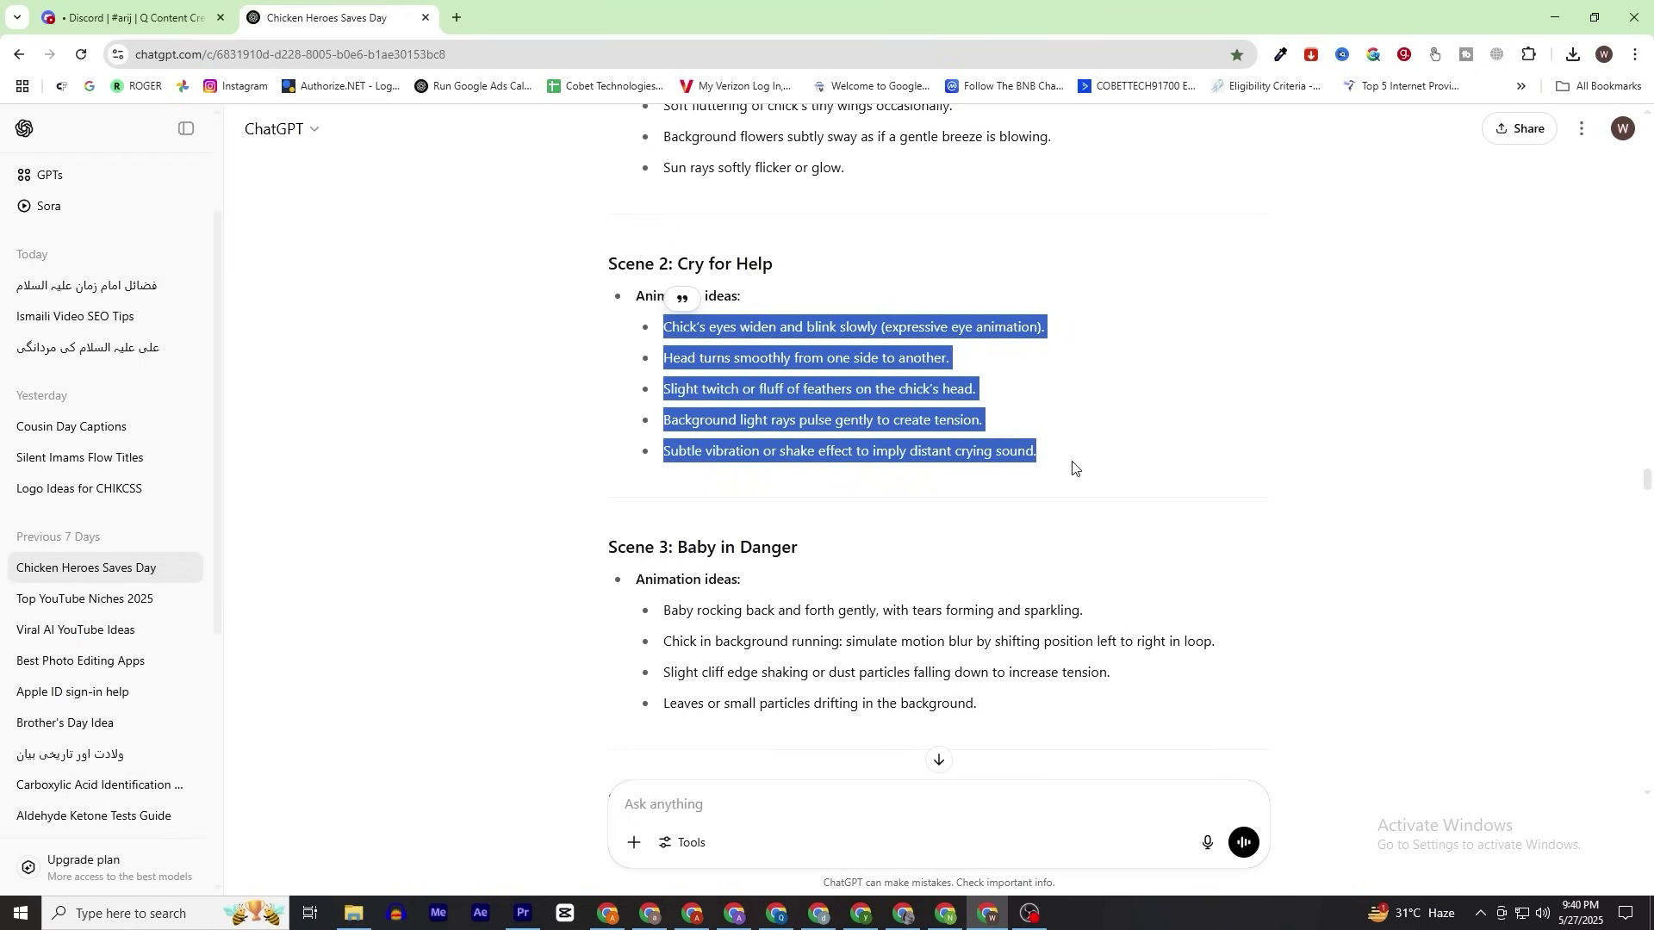
{"action": "left_click", "coordinate": [793, 915]}
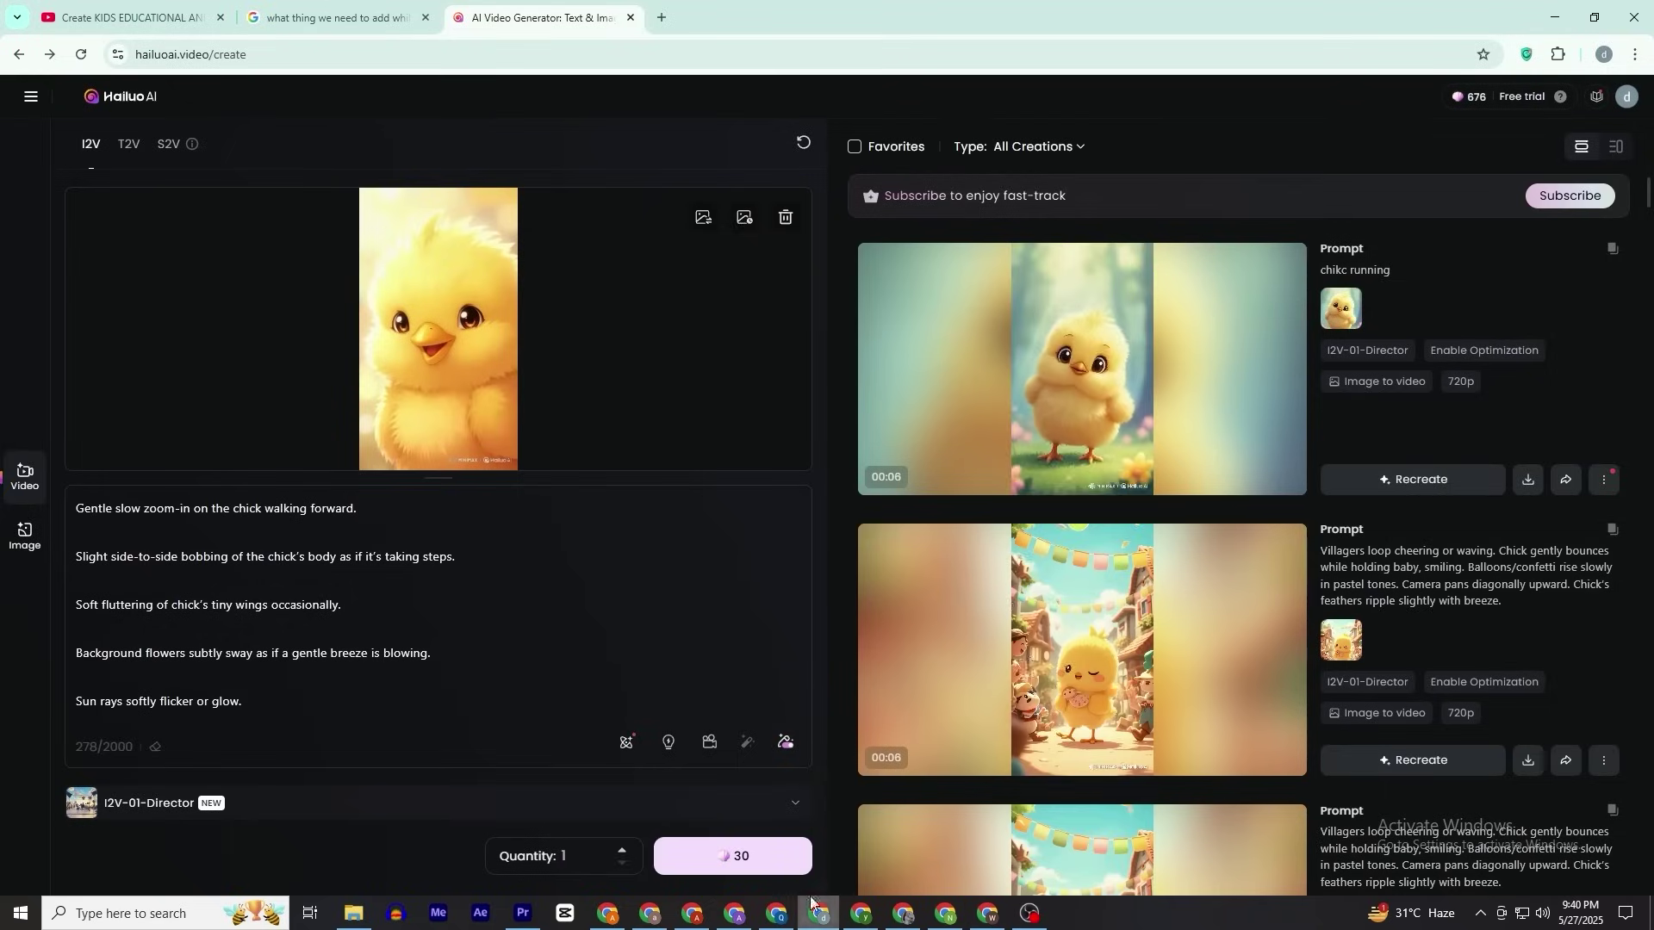
{"action": "left_click", "coordinate": [482, 703]}
{"action": "key", "text": "ctrl+a"}
{"action": "key", "text": "ctrl+v"}
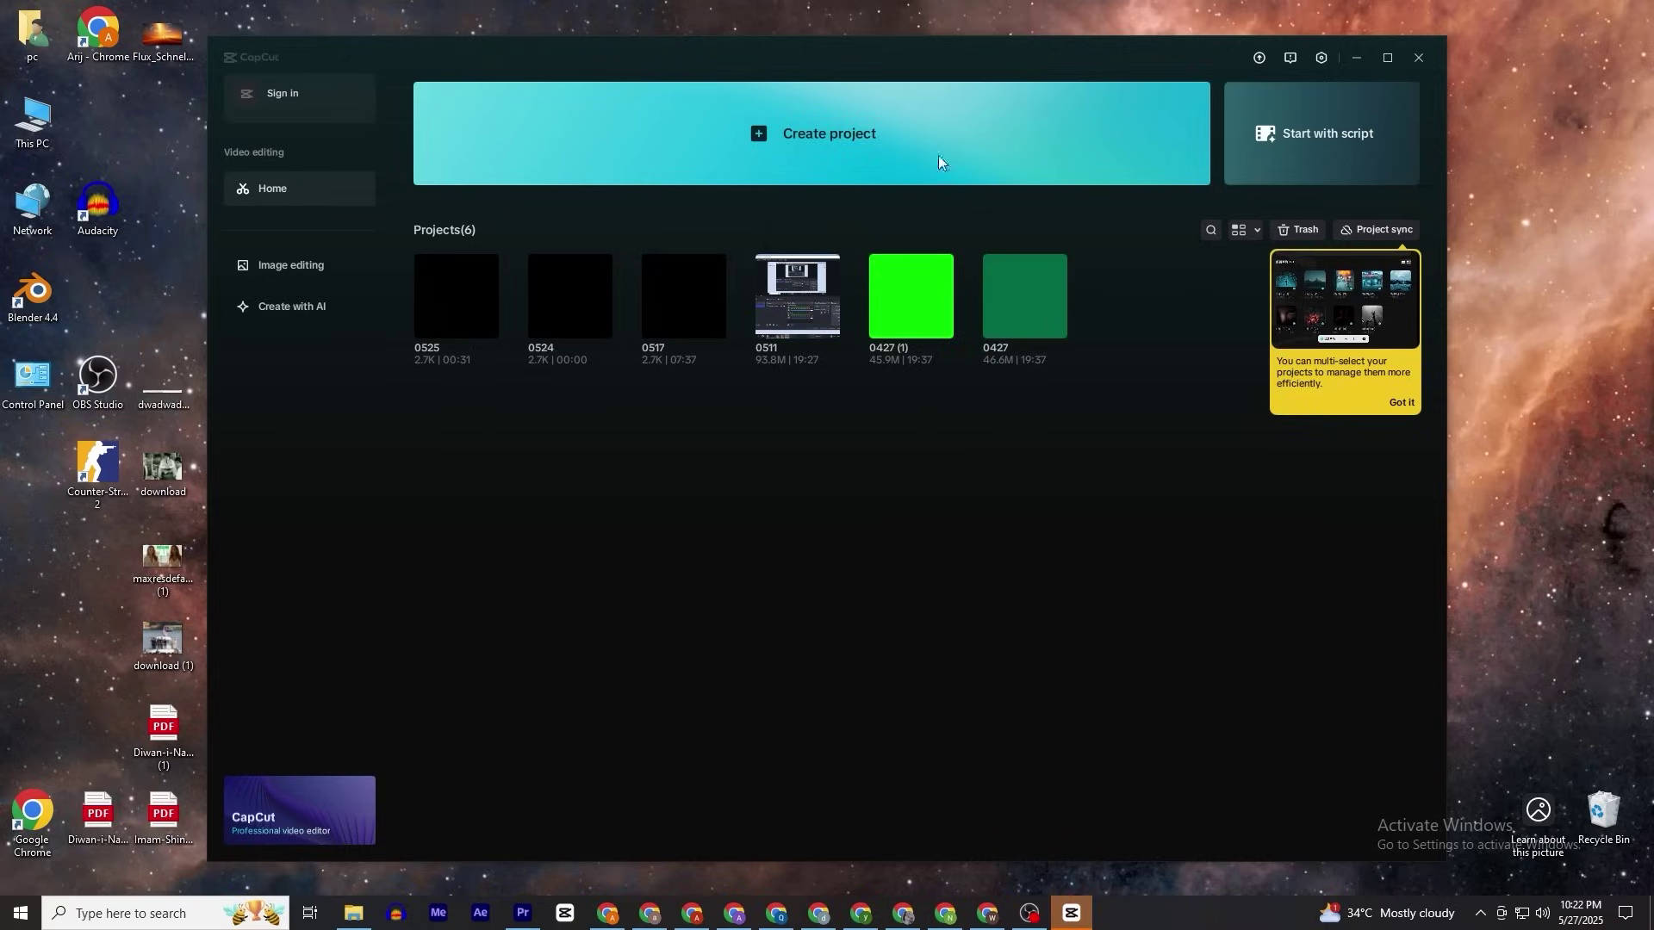
- Create a new project in CapCut and import the nine generated scene videos
{"action": "left_click", "coordinate": [788, 137]}
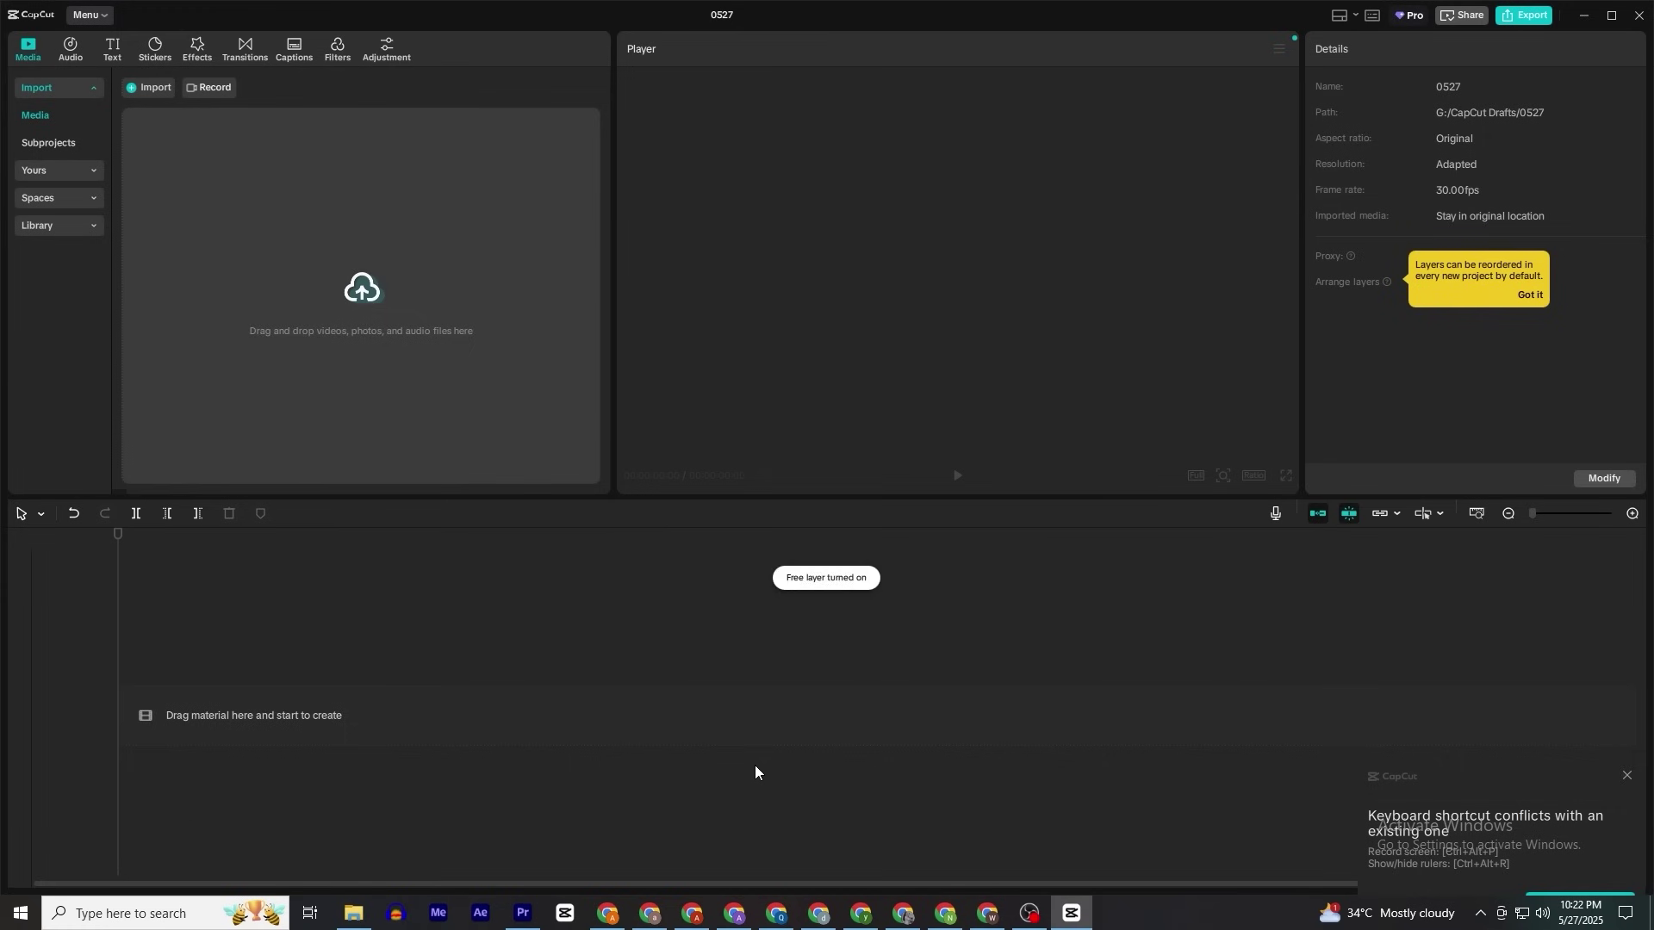
{"action": "key", "text": "ctrl+i"}
{"action": "left_click_drag", "start_coordinate": [483, 383], "coordinate": [321, 177]}
{"action": "left_click", "coordinate": [666, 437]}
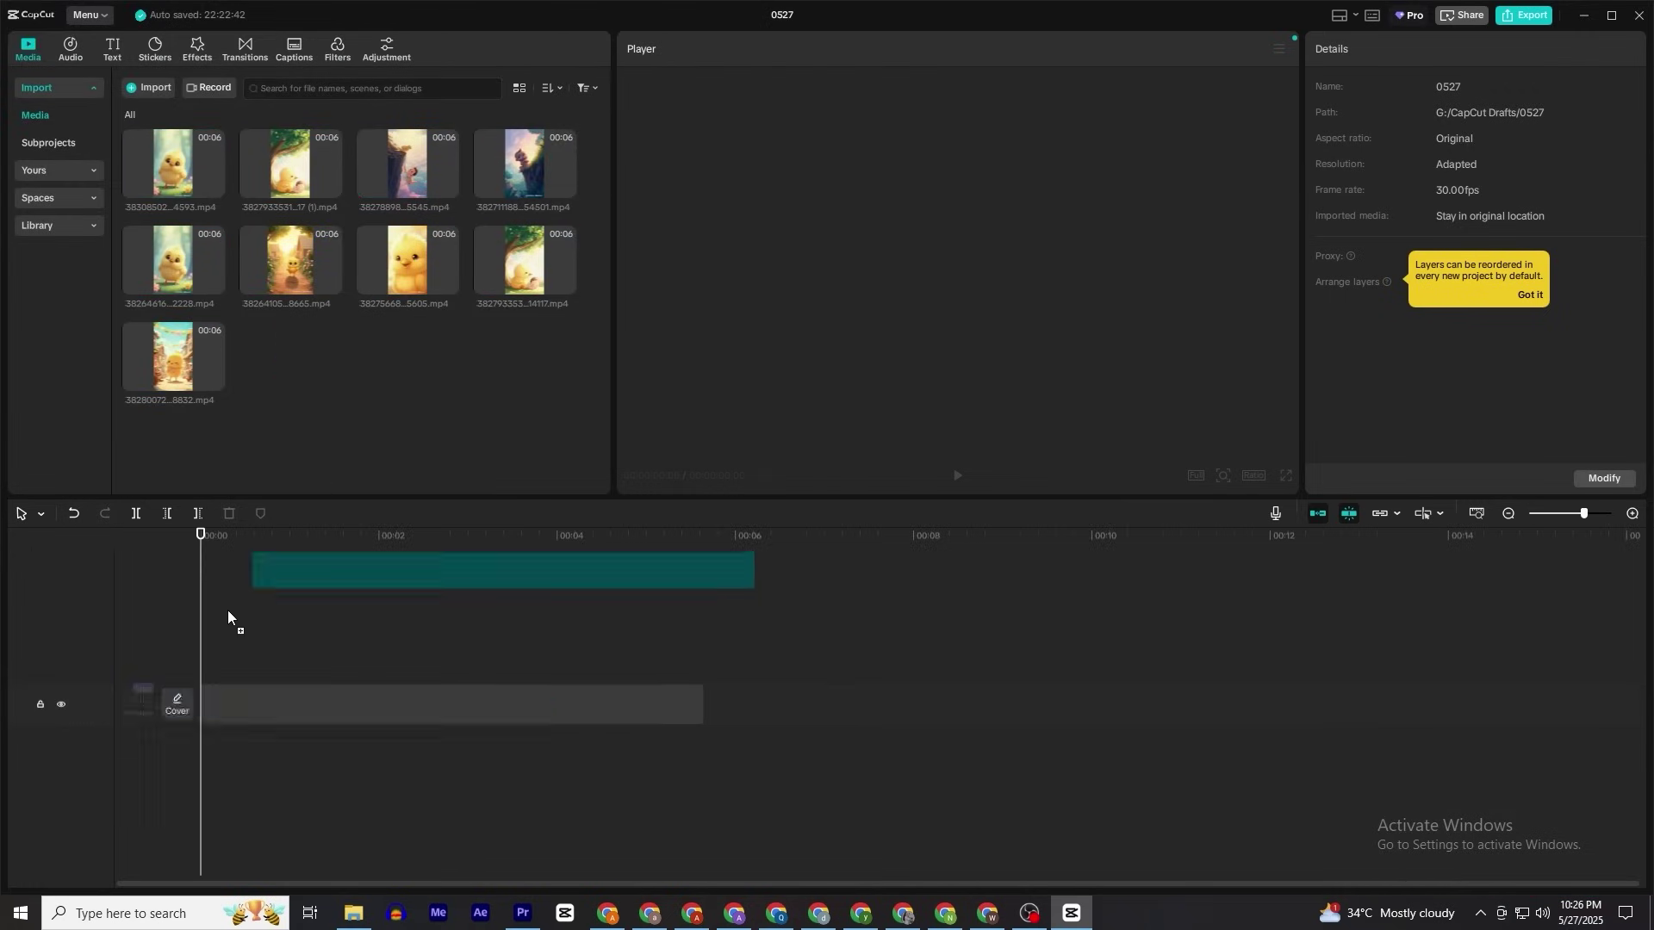
- Sequence shortened clips of the village path, forest chick, dark cliff, baby on the cliff, tree, village celebration and close-up chick on the timeline
{"action": "left_click_drag", "start_coordinate": [227, 610], "coordinate": [666, 711]}
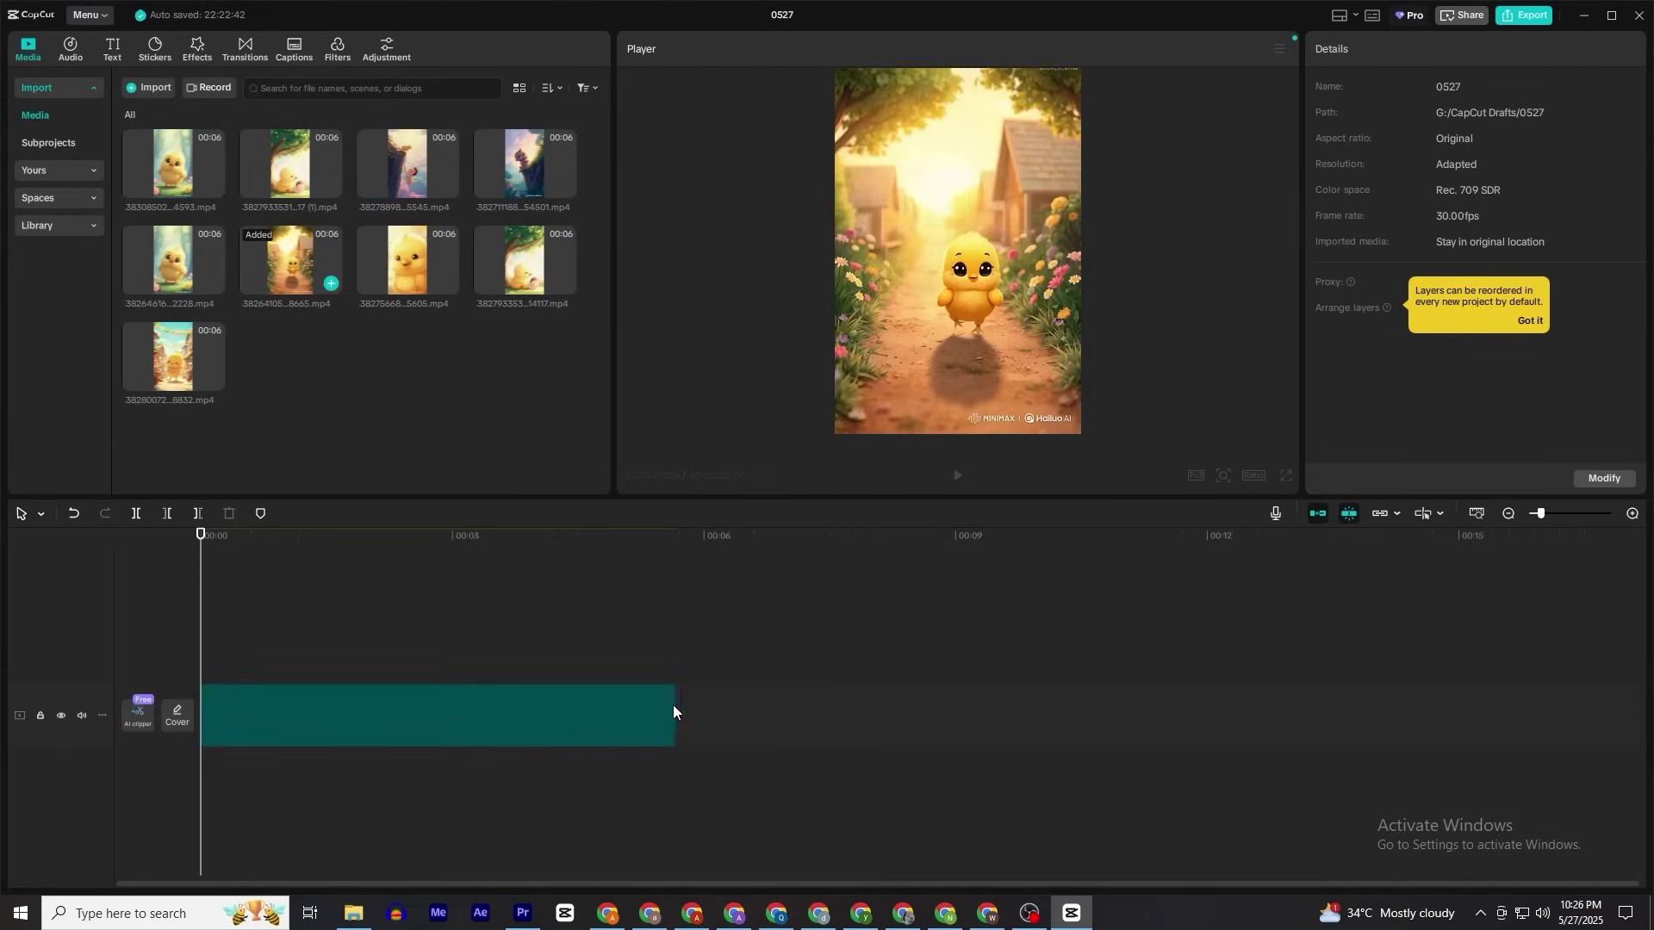
{"action": "left_click", "coordinate": [172, 164]}
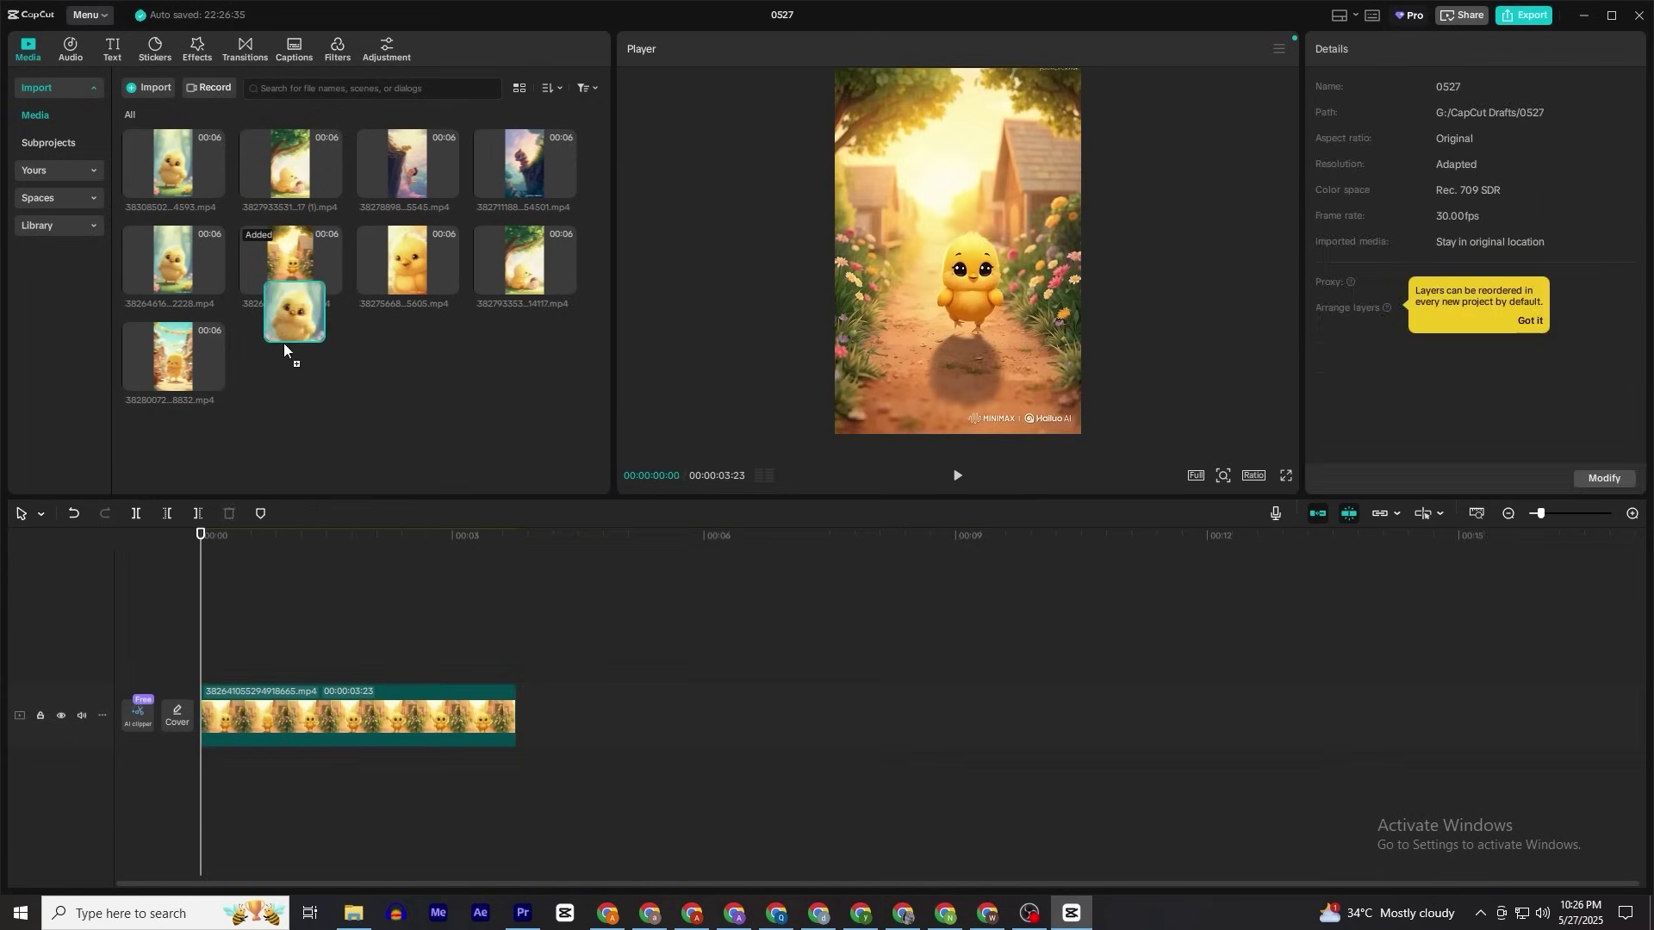
{"action": "left_click", "coordinate": [214, 186]}
{"action": "left_click", "coordinate": [565, 186]}
{"action": "left_click", "coordinate": [448, 186]}
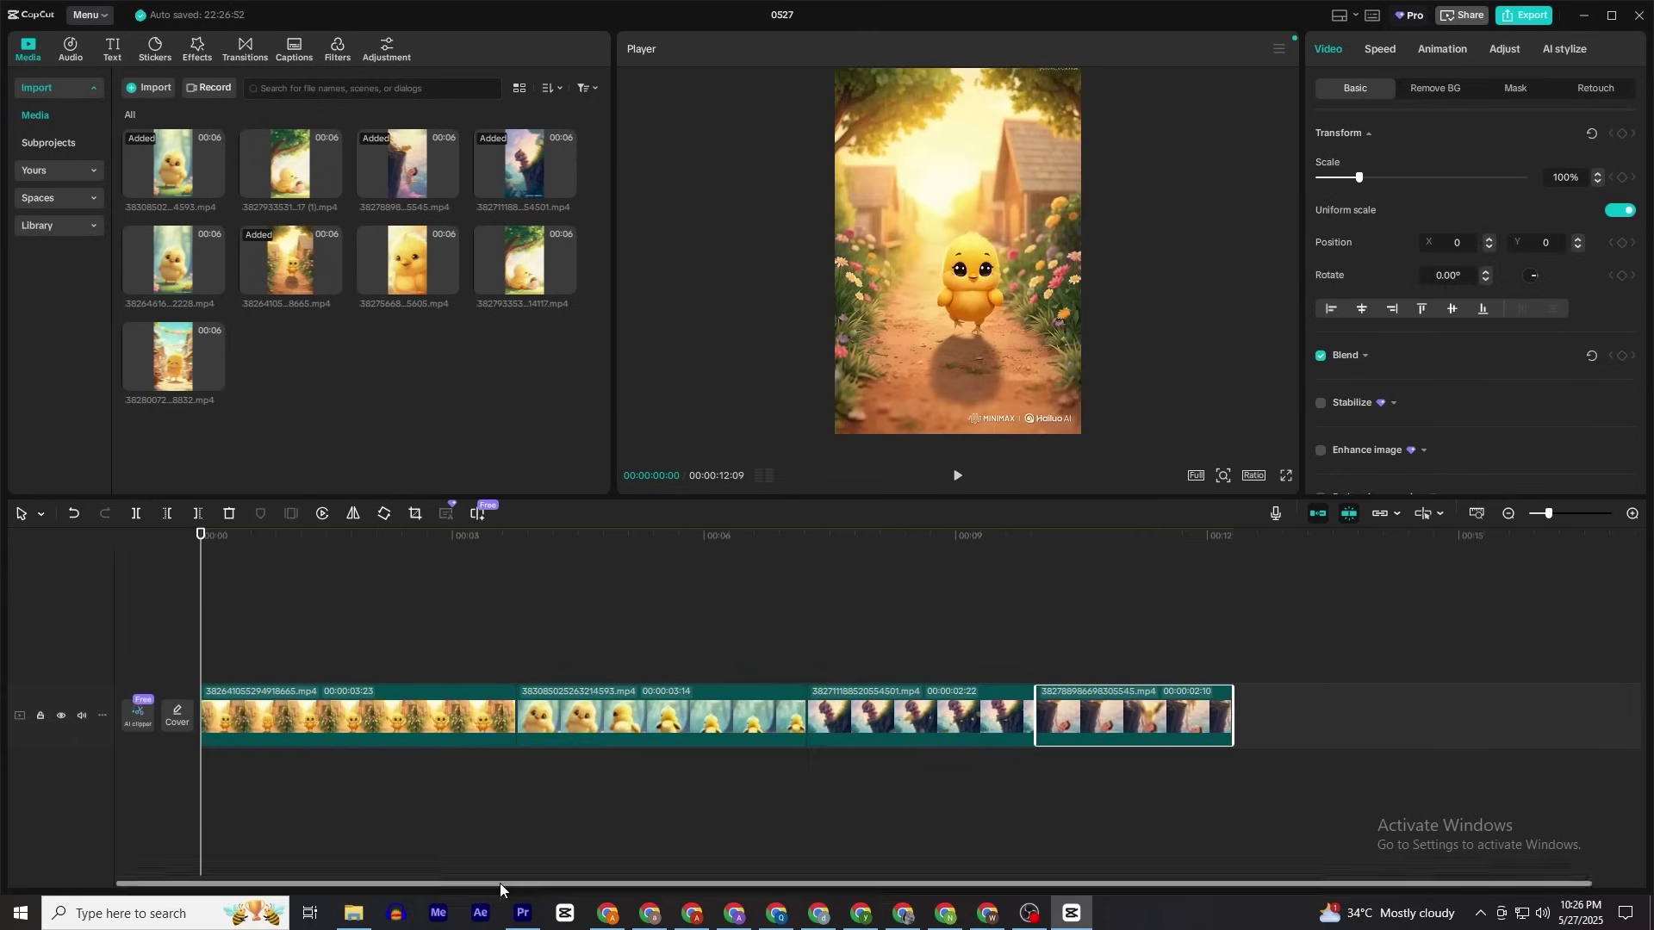
{"action": "left_click", "coordinate": [330, 186]}
{"action": "left_click", "coordinate": [214, 283]}
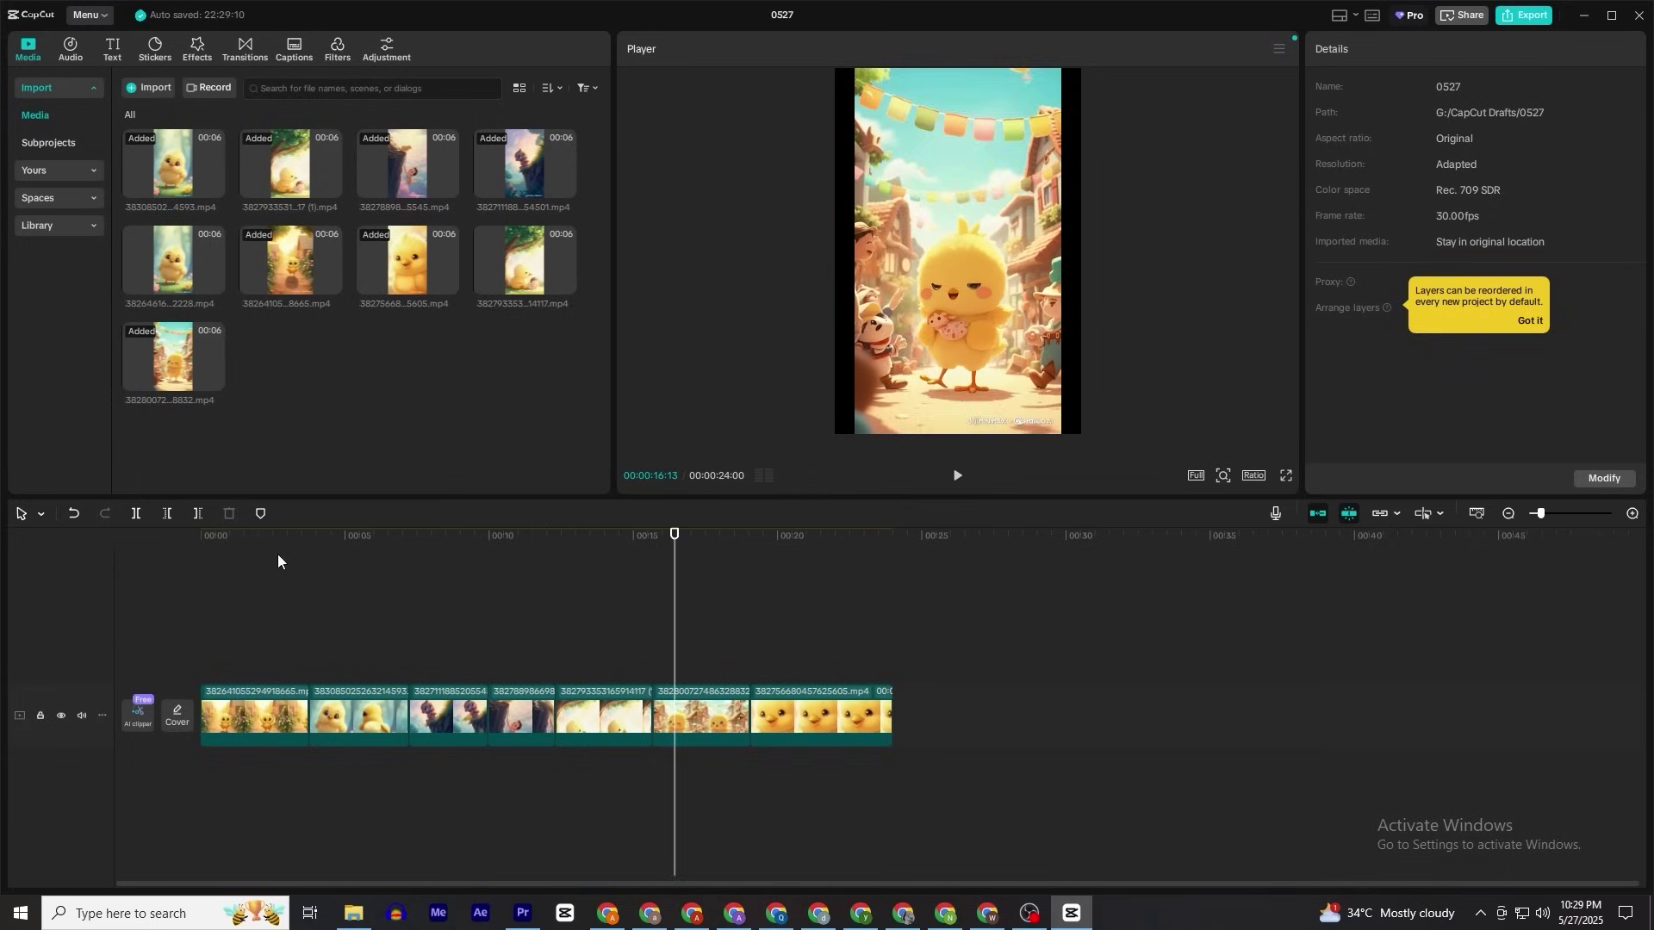
- Move the playhead into the village path clip and search the transitions for "dissolvew"
{"action": "left_click", "coordinate": [275, 550]}
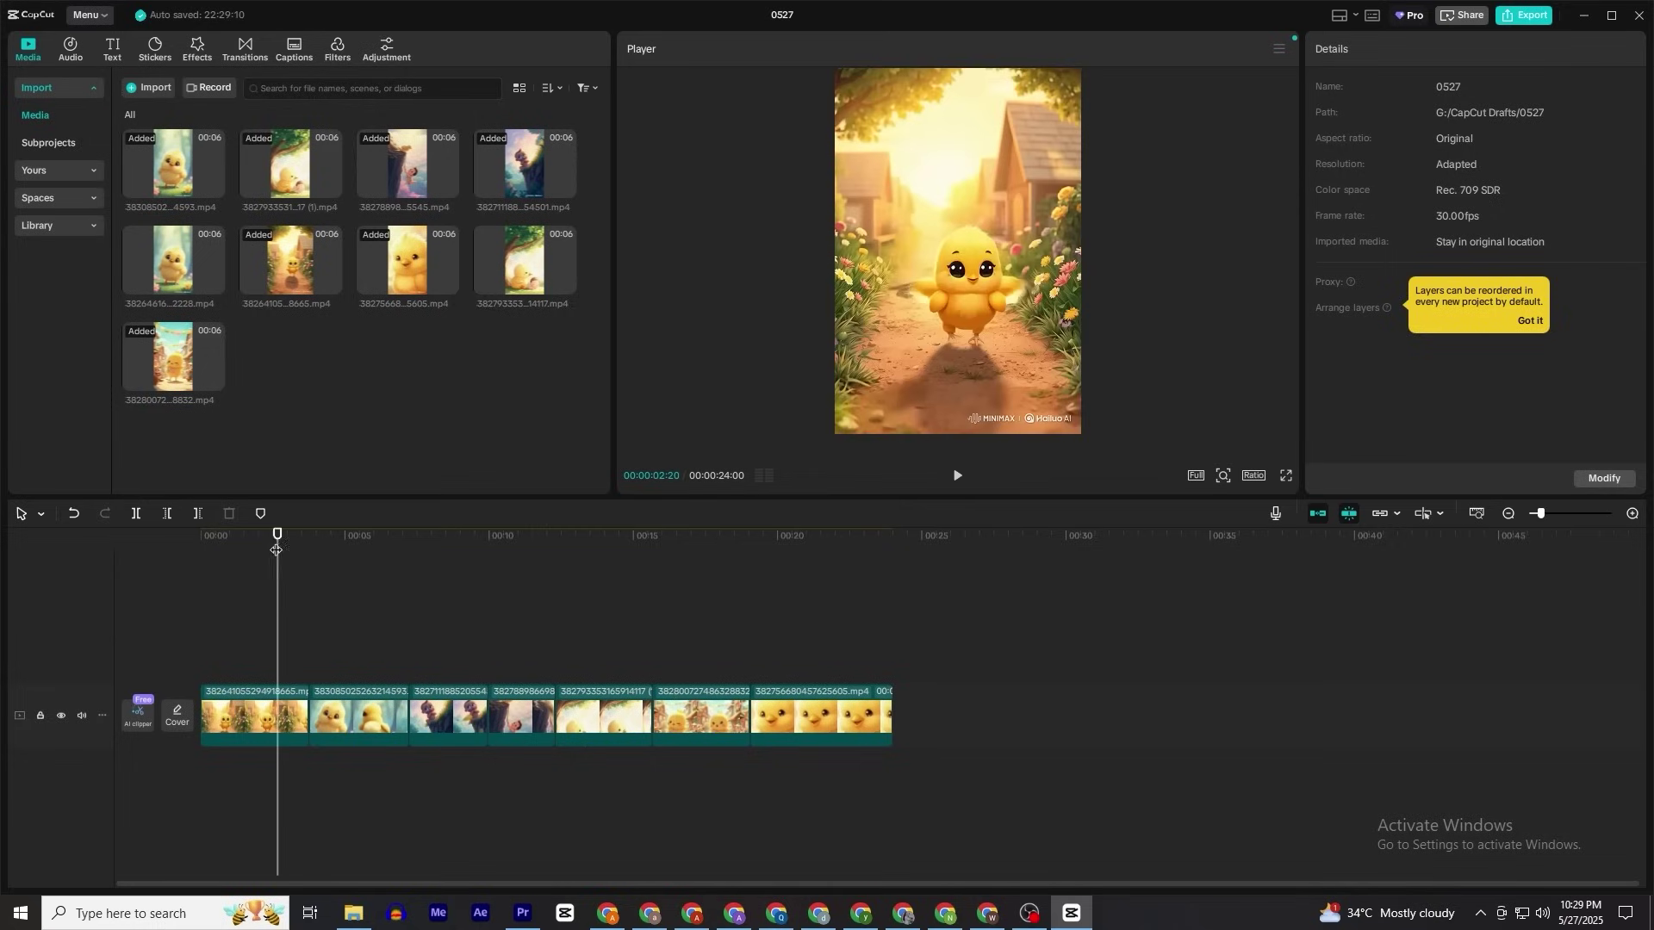
{"action": "left_click", "coordinate": [263, 704]}
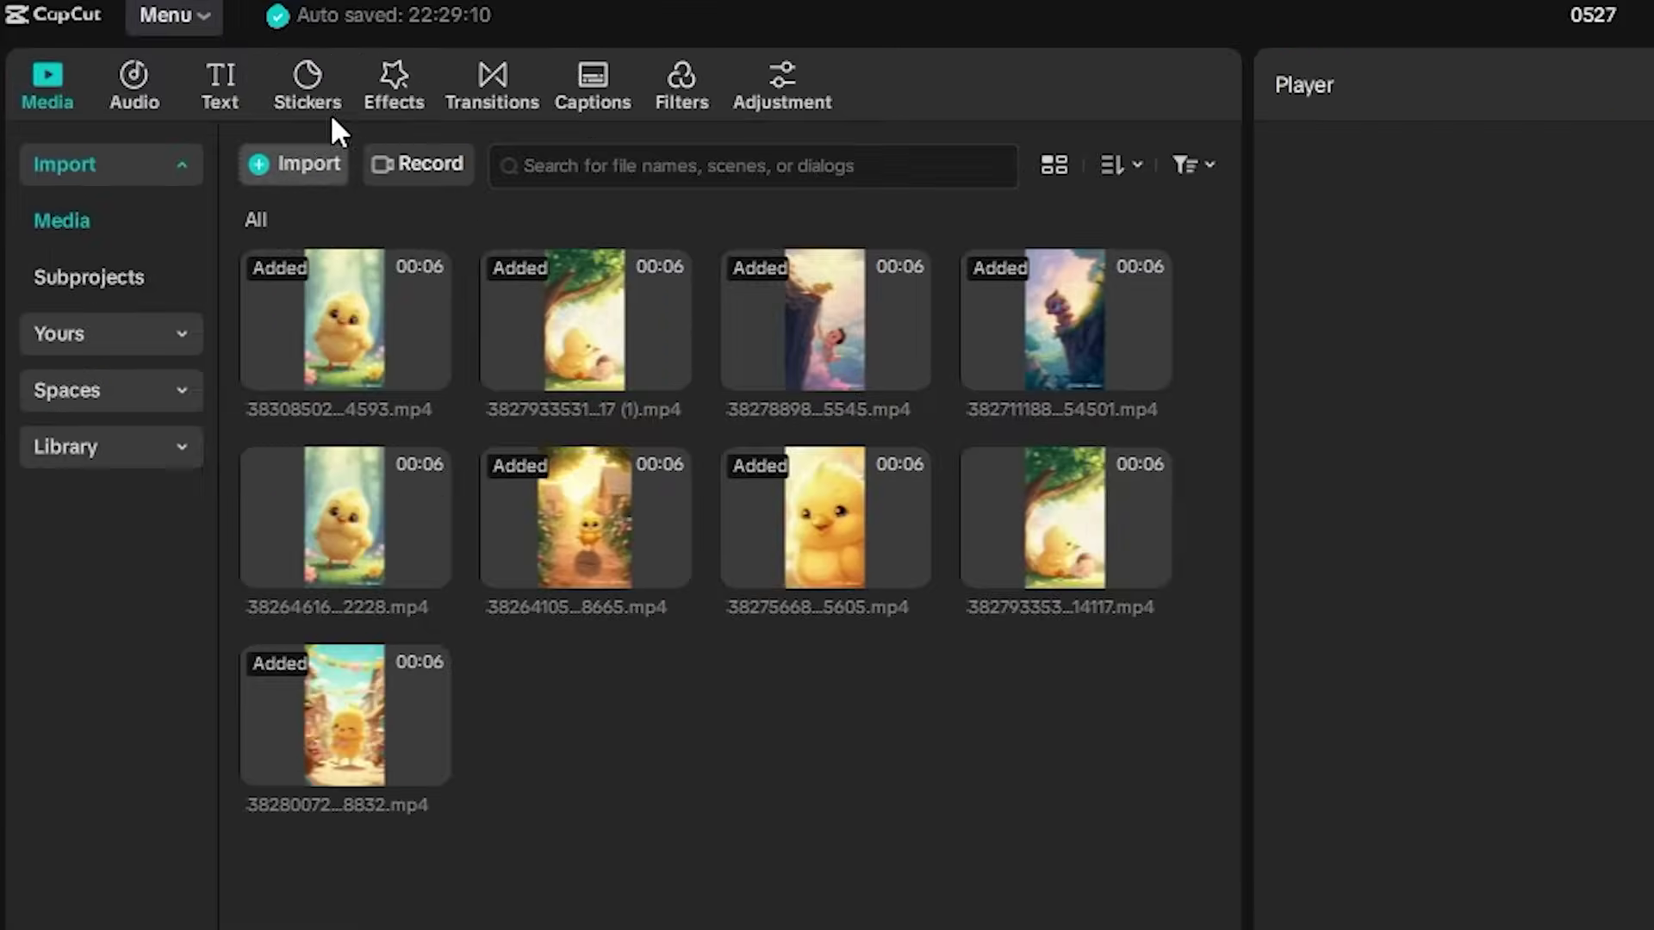
{"action": "left_click", "coordinate": [489, 79]}
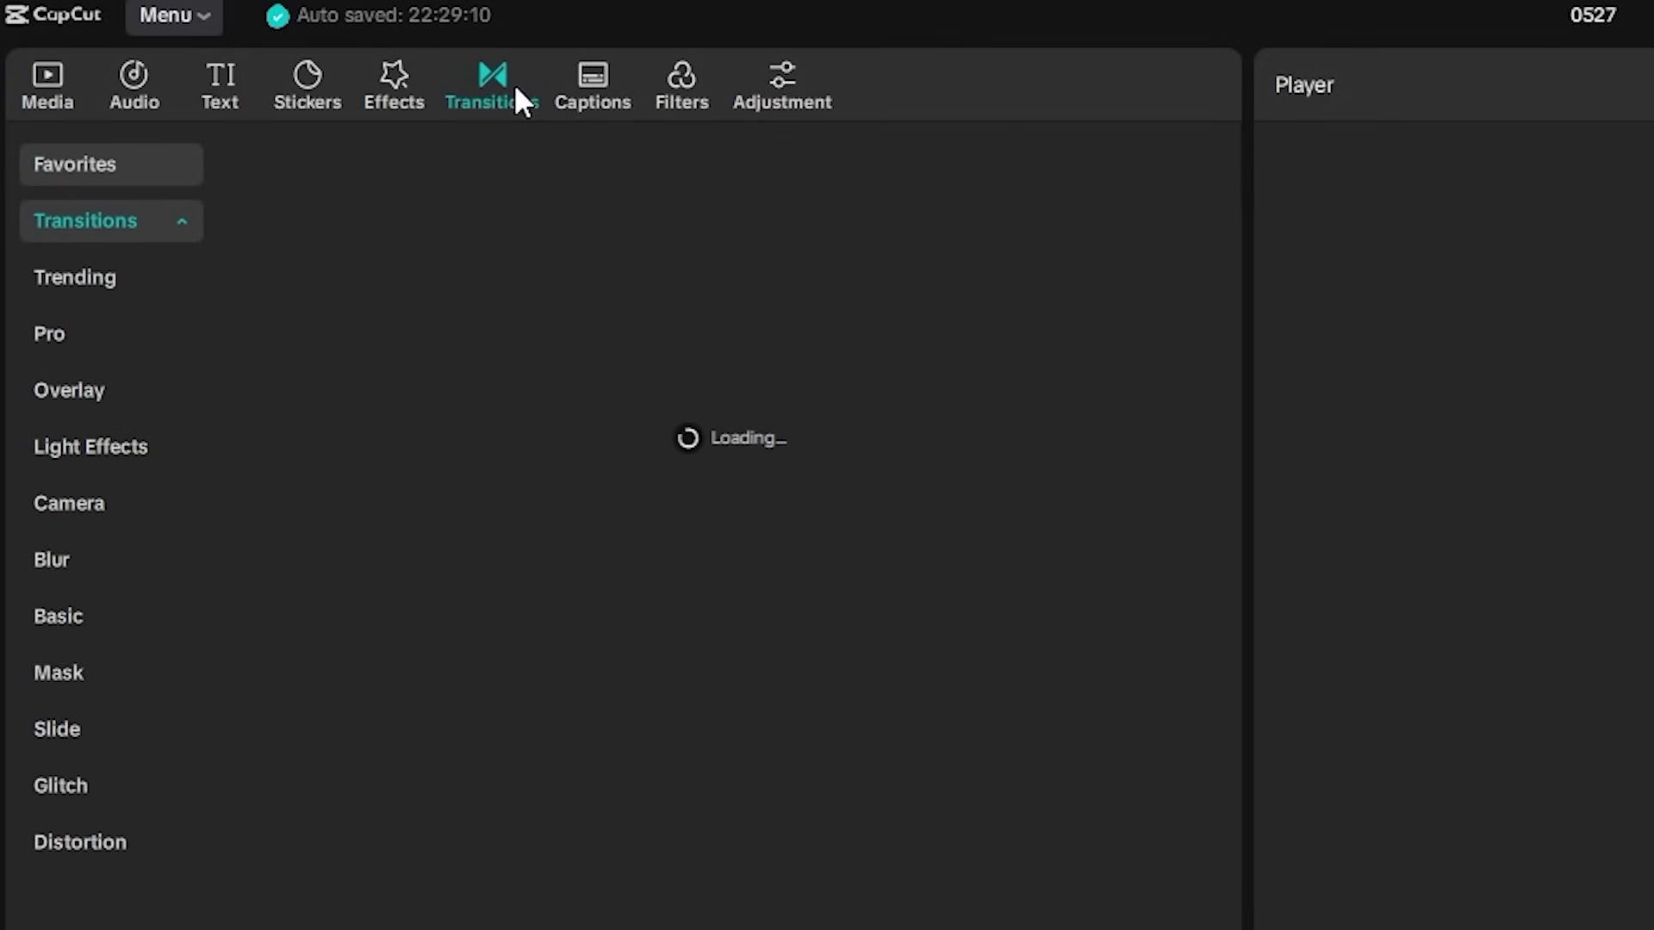
{"action": "left_click", "coordinate": [601, 166]}
{"action": "type", "text": "dissolv"}
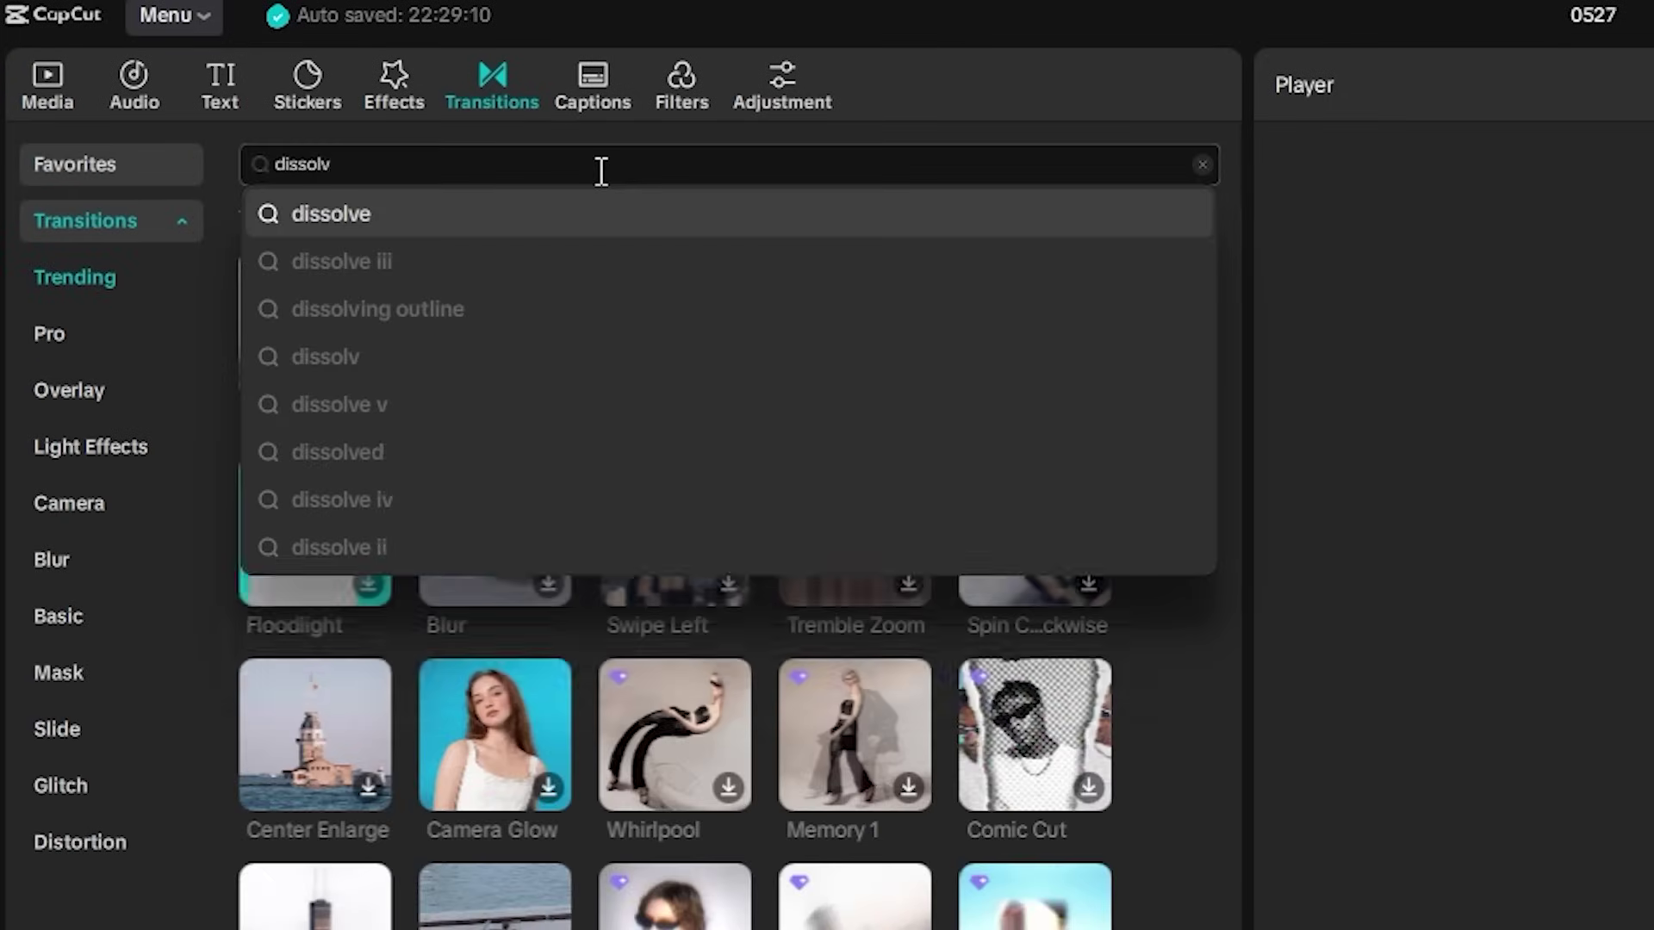
{"action": "type", "text": "ew"}
{"action": "key", "text": "Return"}
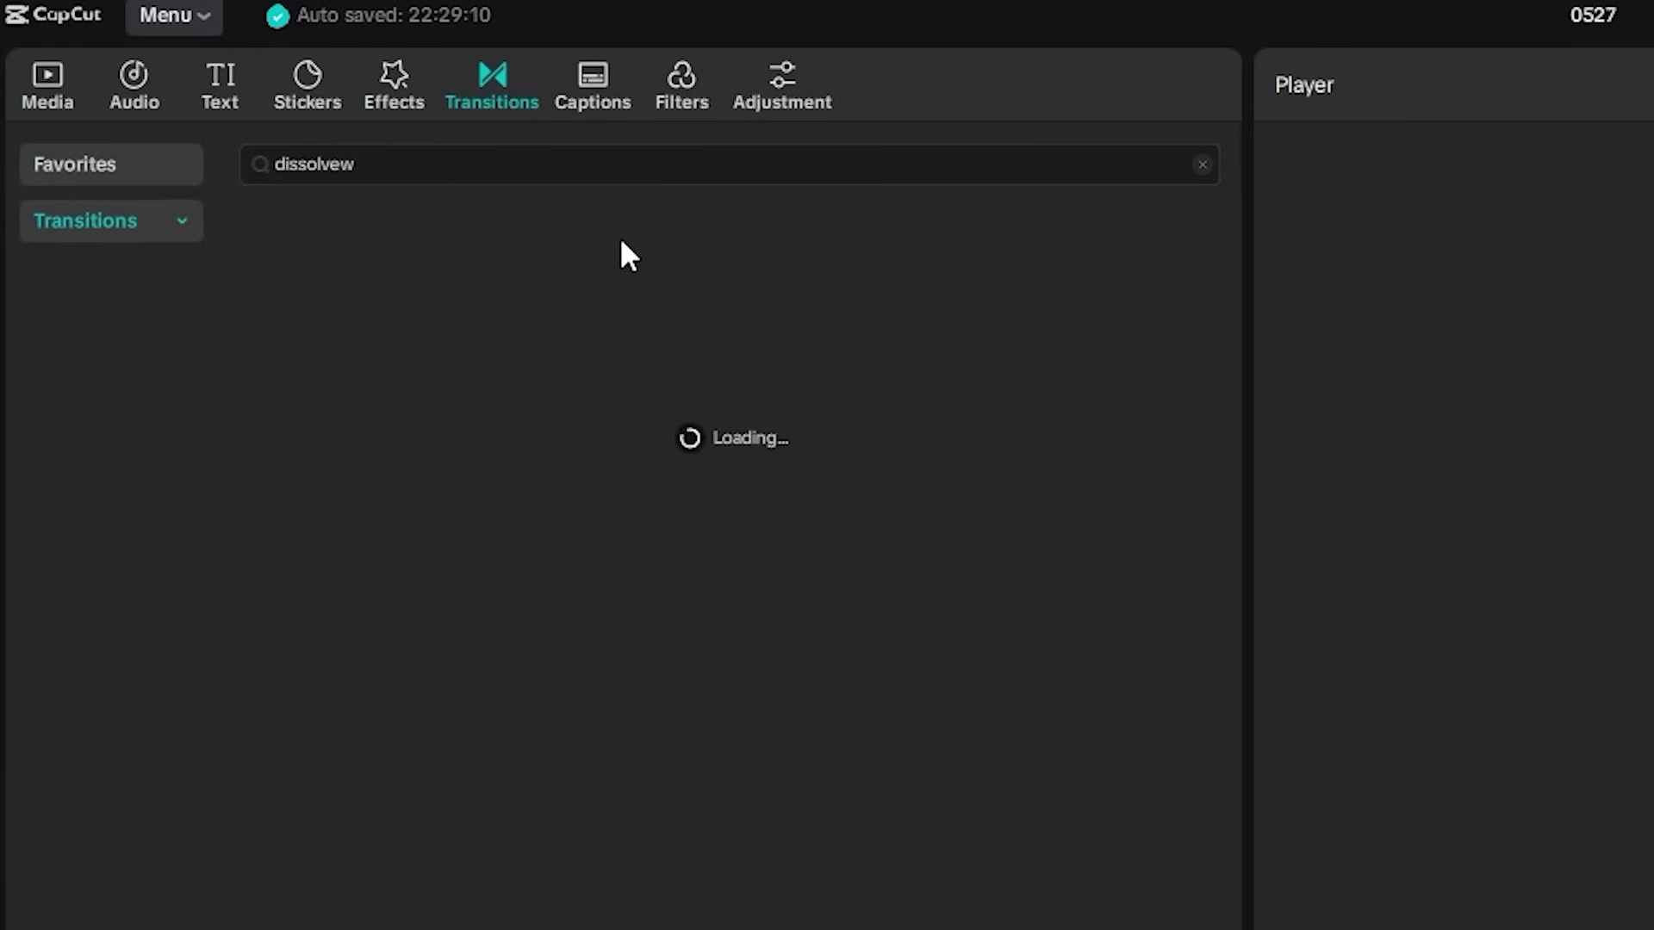
{"action": "mouse_move", "coordinate": [300, 291]}
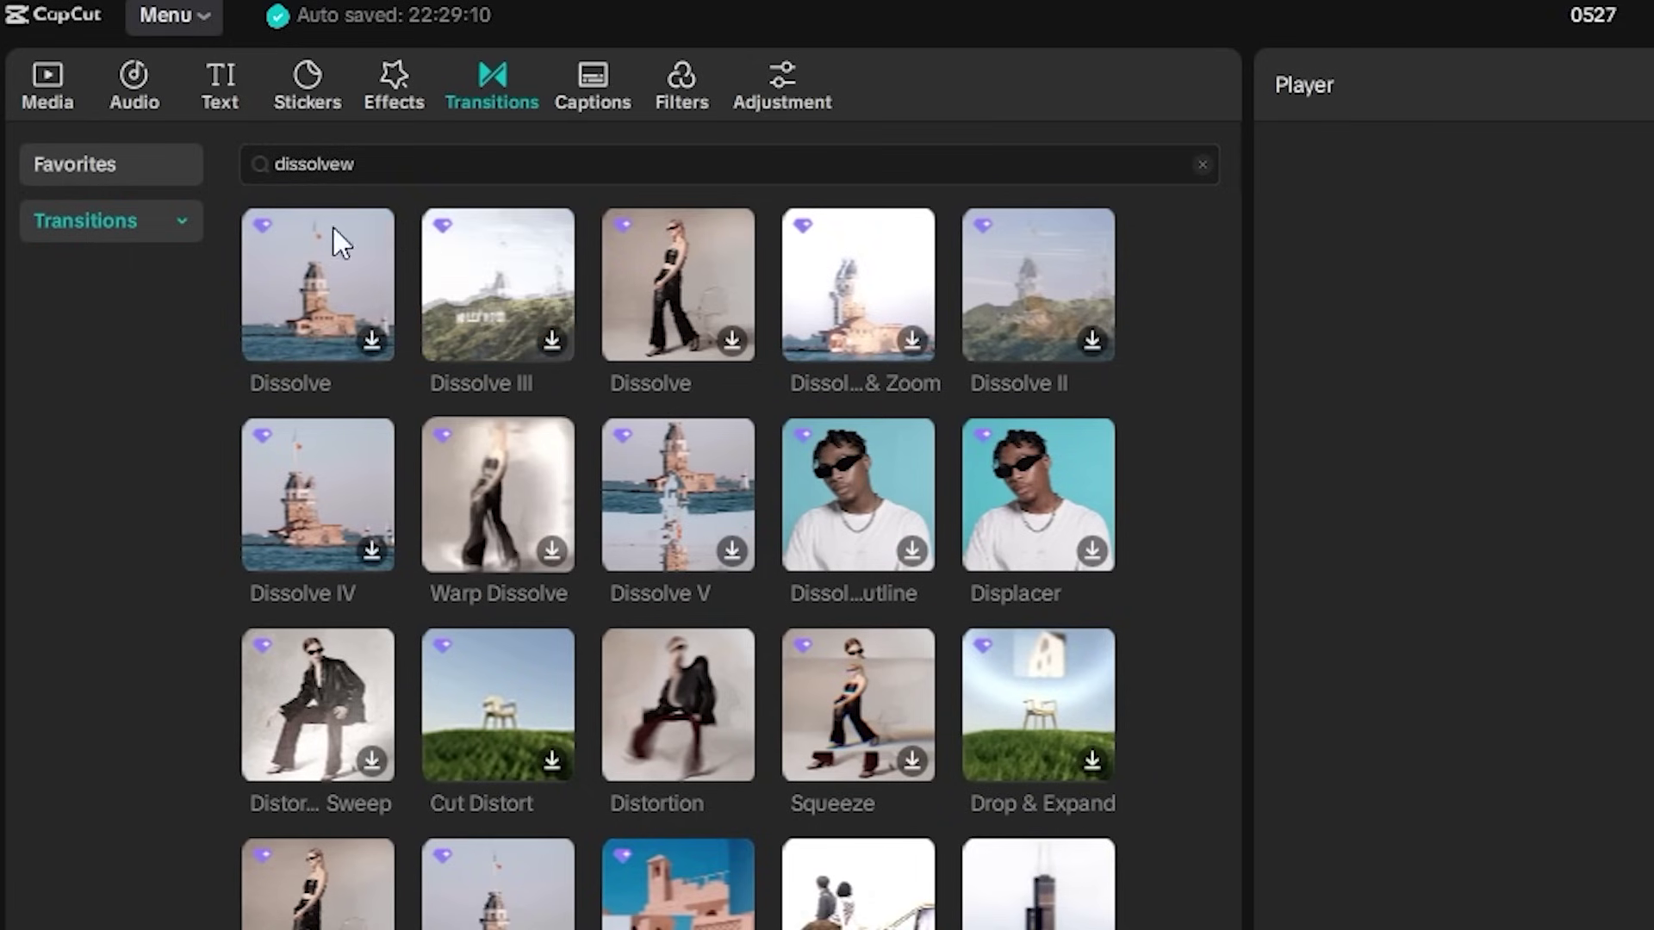
{"action": "scroll", "coordinate": [603, 313], "scroll_direction": "down", "scroll_amount": 2}
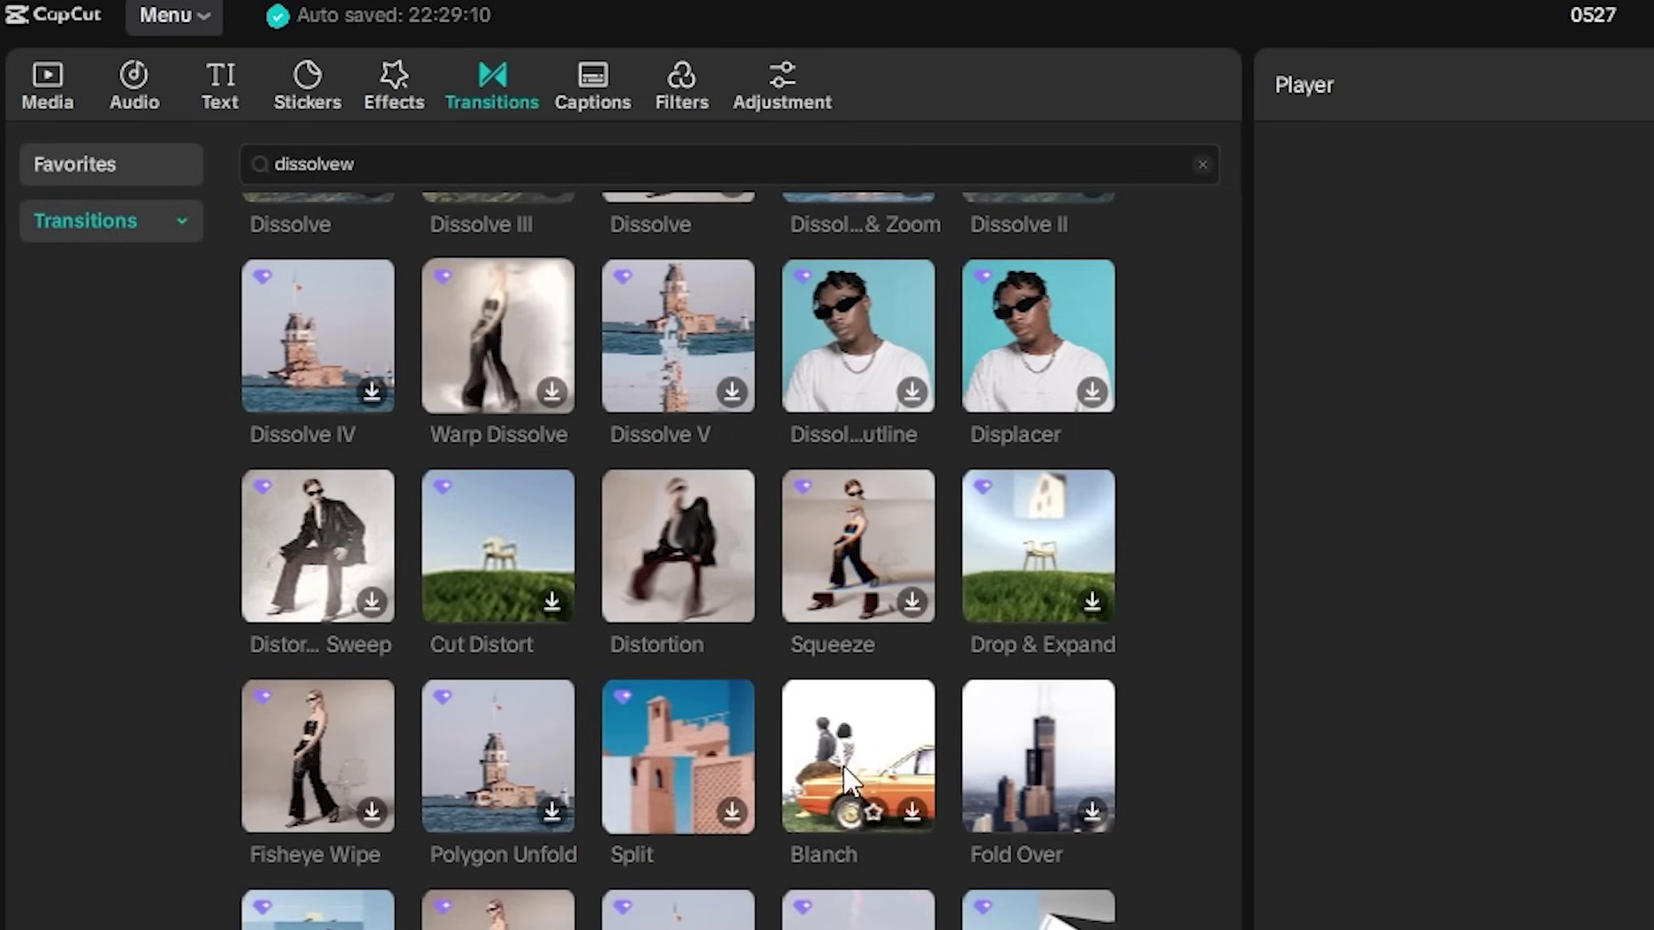
- Add the Blanch transition at the first cut and Fold Over at the second, accepting duplicate frames for short clips
{"action": "left_click", "coordinate": [887, 743]}
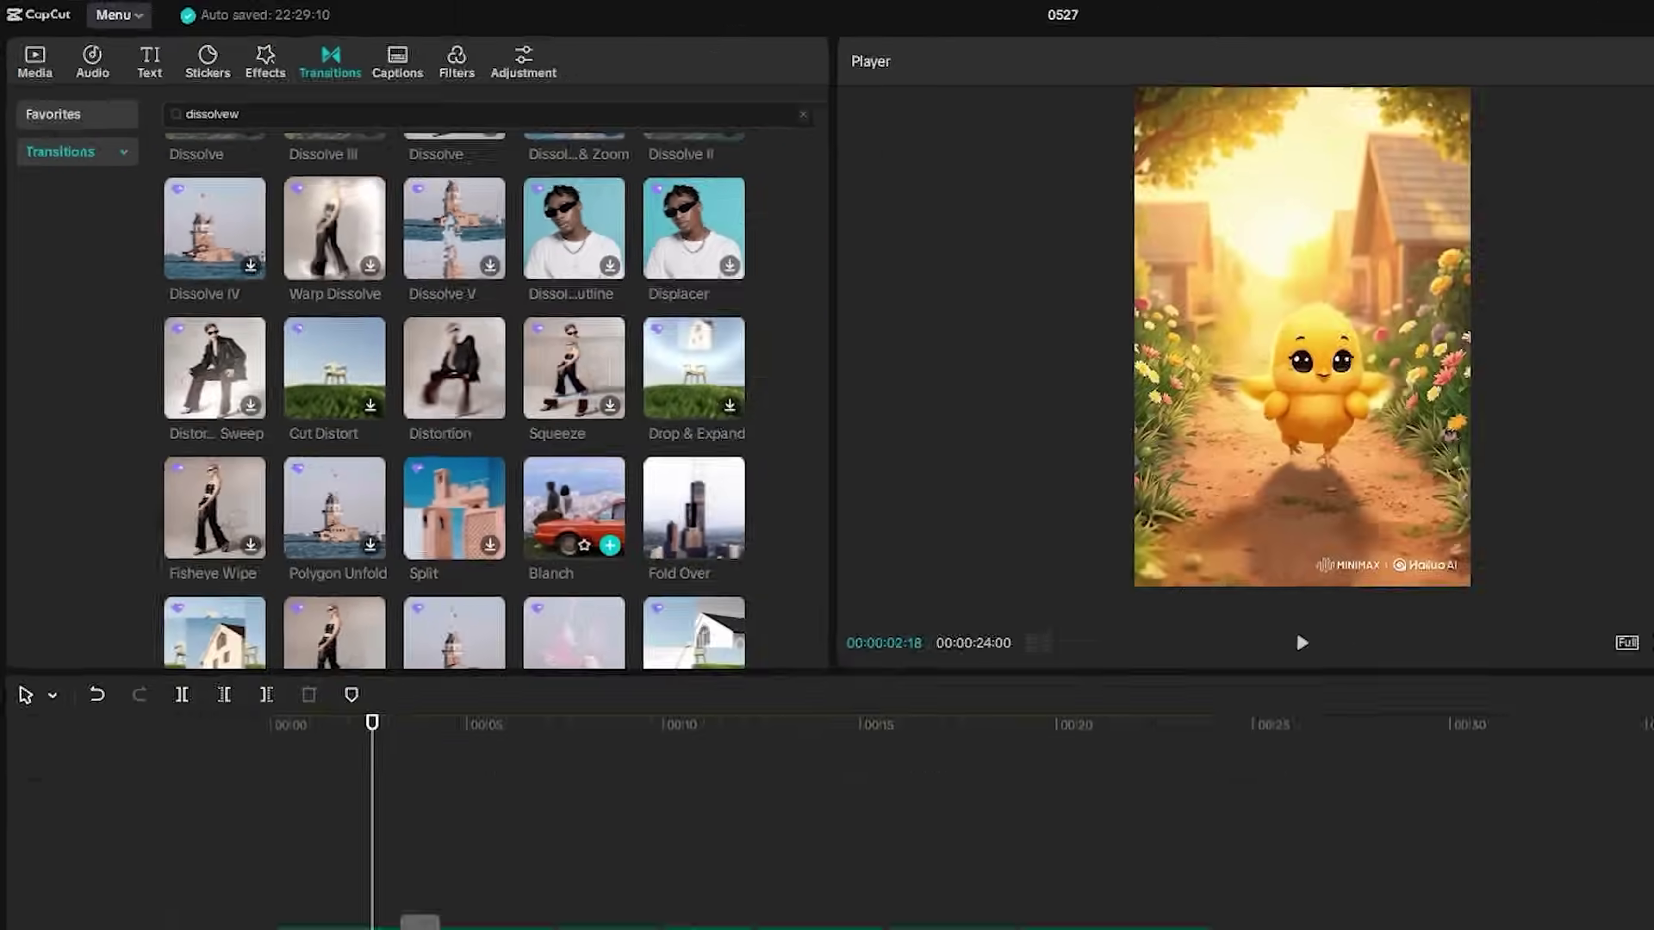
{"action": "left_click", "coordinate": [610, 545]}
{"action": "left_click_drag", "start_coordinate": [512, 376], "coordinate": [408, 715]}
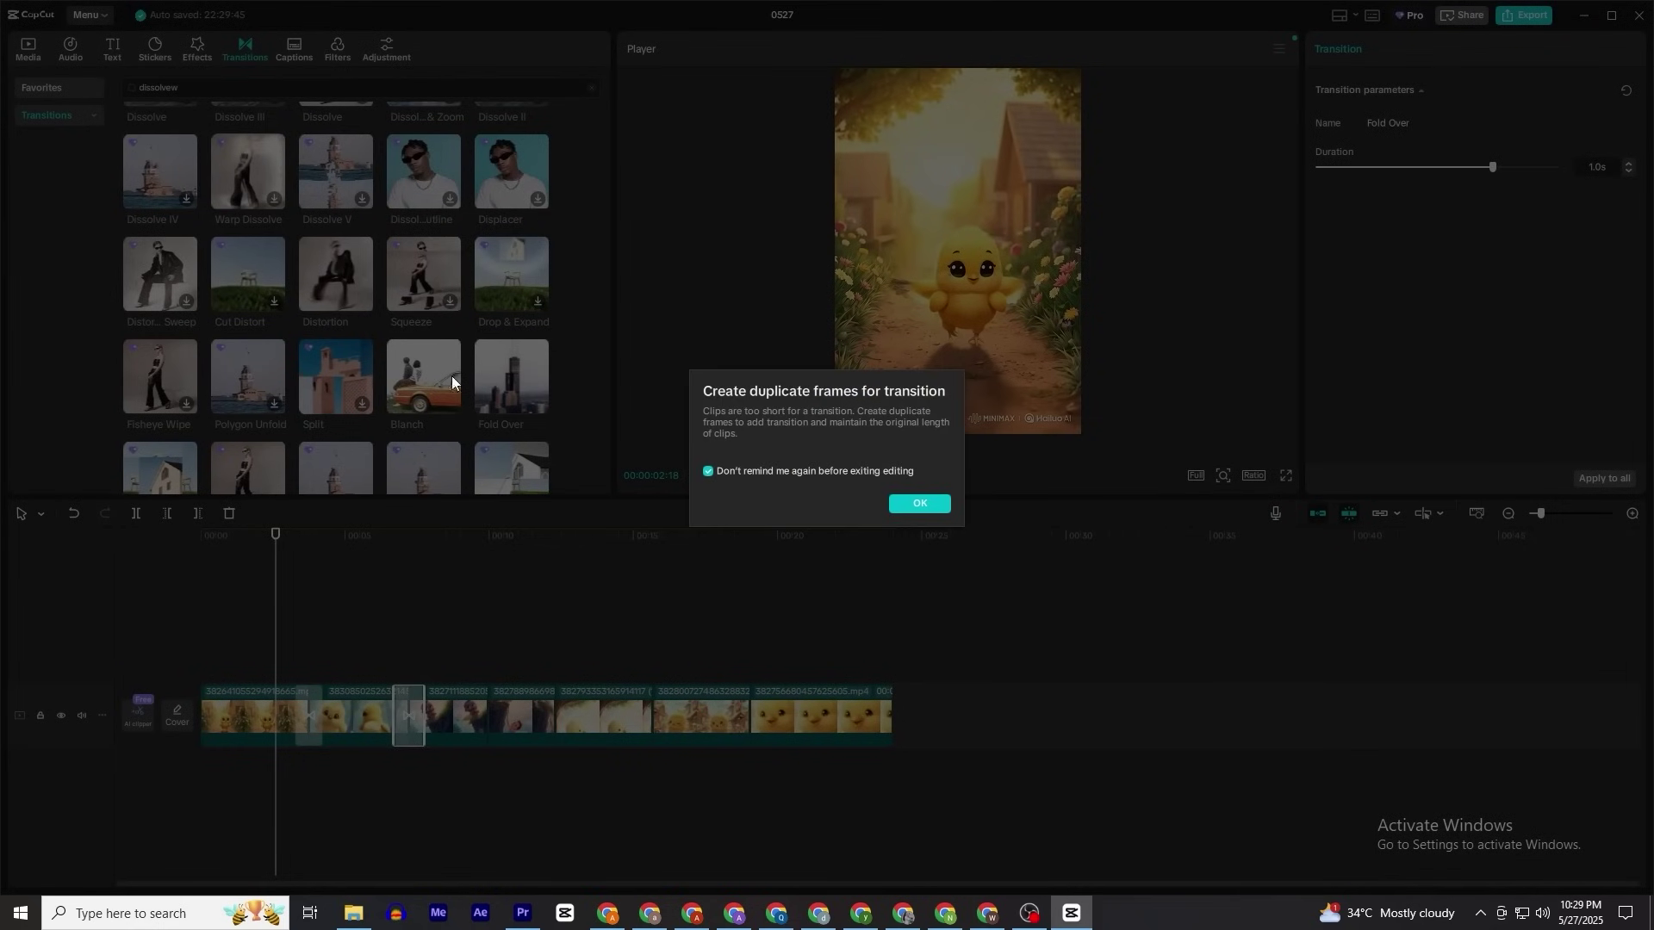
{"action": "left_click", "coordinate": [902, 505]}
- Apply the Blanch transition to the remaining cuts between the timeline clips
{"action": "left_click_drag", "start_coordinate": [423, 376], "coordinate": [551, 713]}
{"action": "left_click_drag", "start_coordinate": [423, 376], "coordinate": [648, 713]}
{"action": "left_click_drag", "start_coordinate": [423, 376], "coordinate": [735, 708]}
{"action": "left_click_drag", "start_coordinate": [424, 376], "coordinate": [871, 710]}
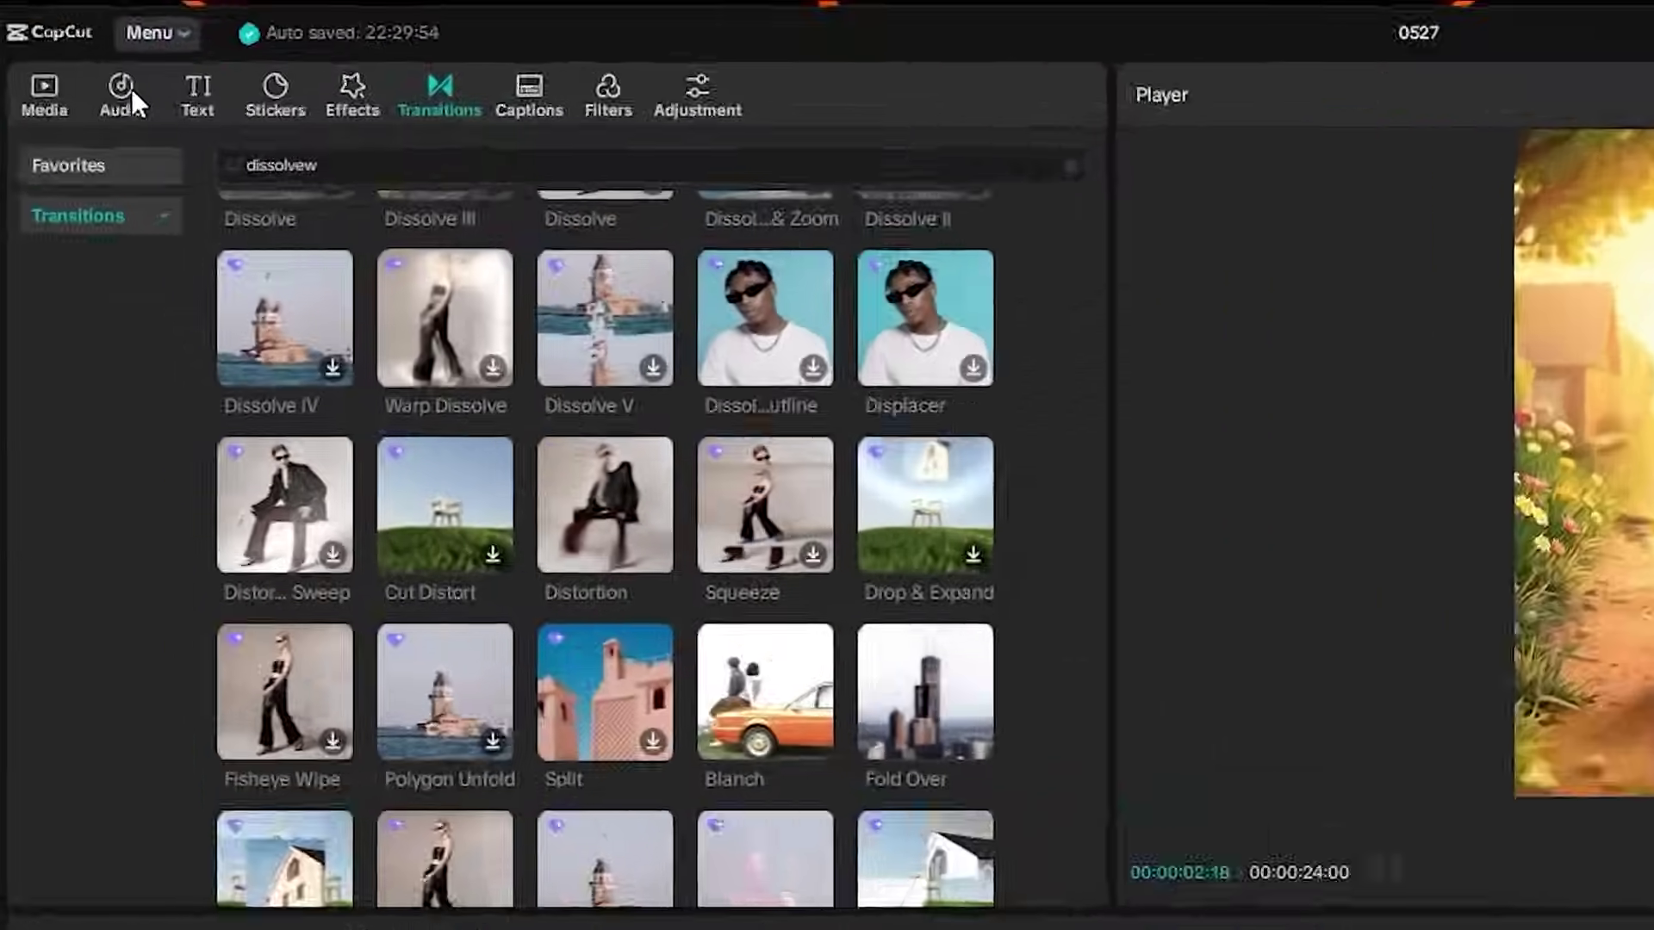
- Search the sound effects library for "chicken"
{"action": "left_click", "coordinate": [78, 54]}
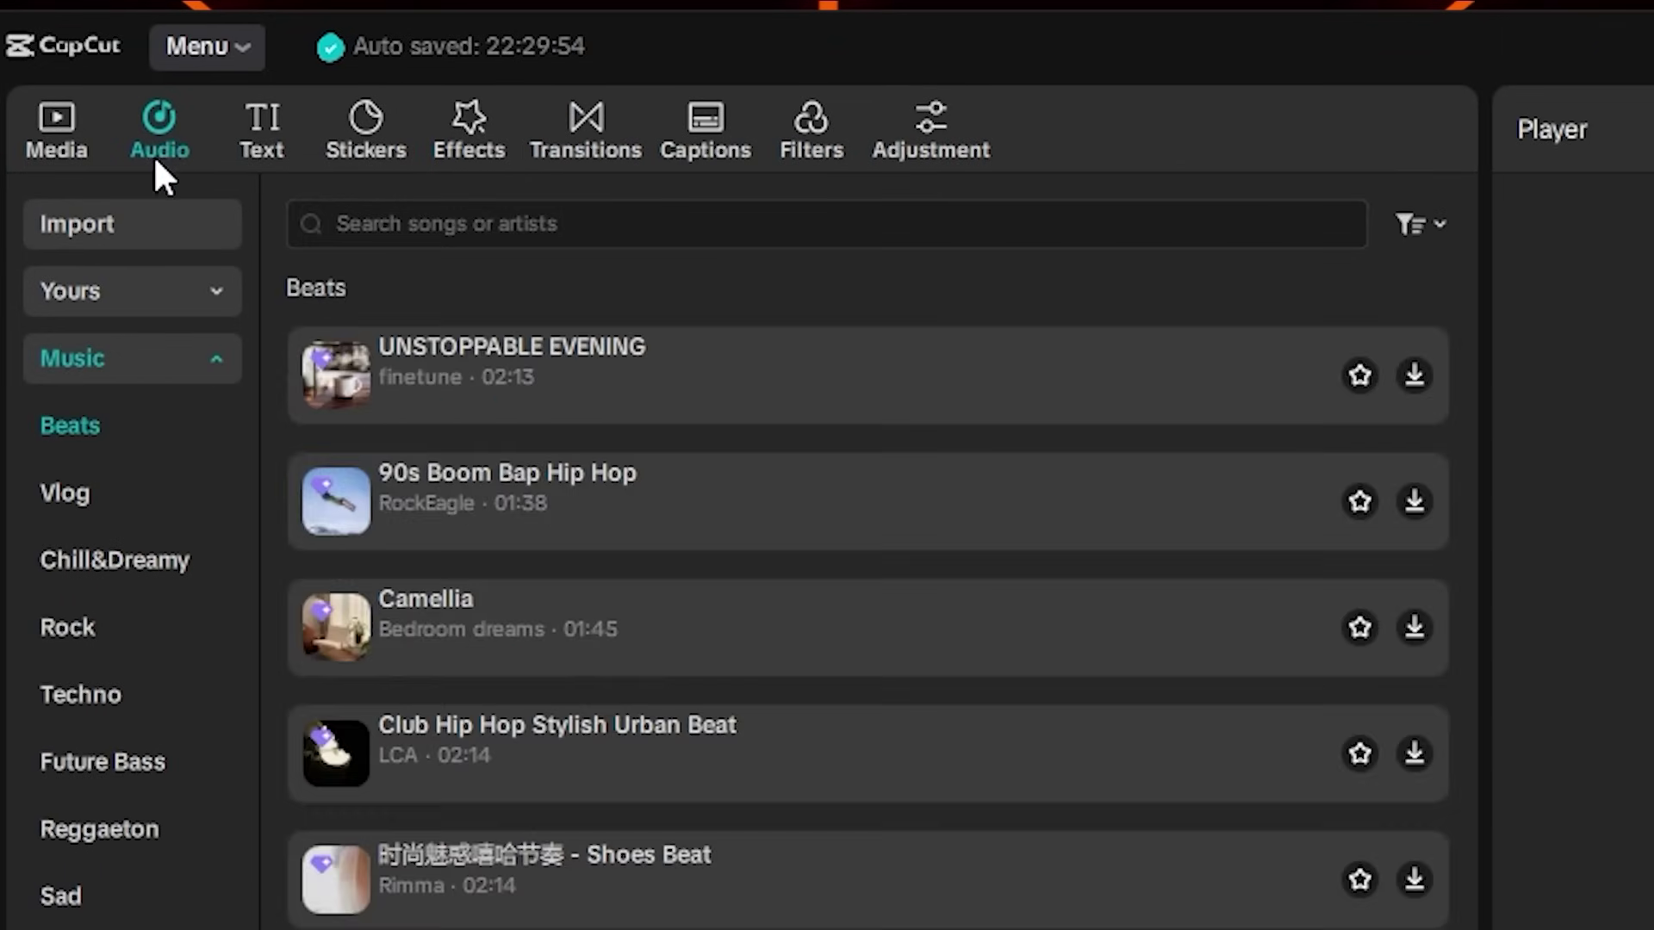
{"action": "left_click", "coordinate": [151, 358]}
{"action": "left_click", "coordinate": [76, 431]}
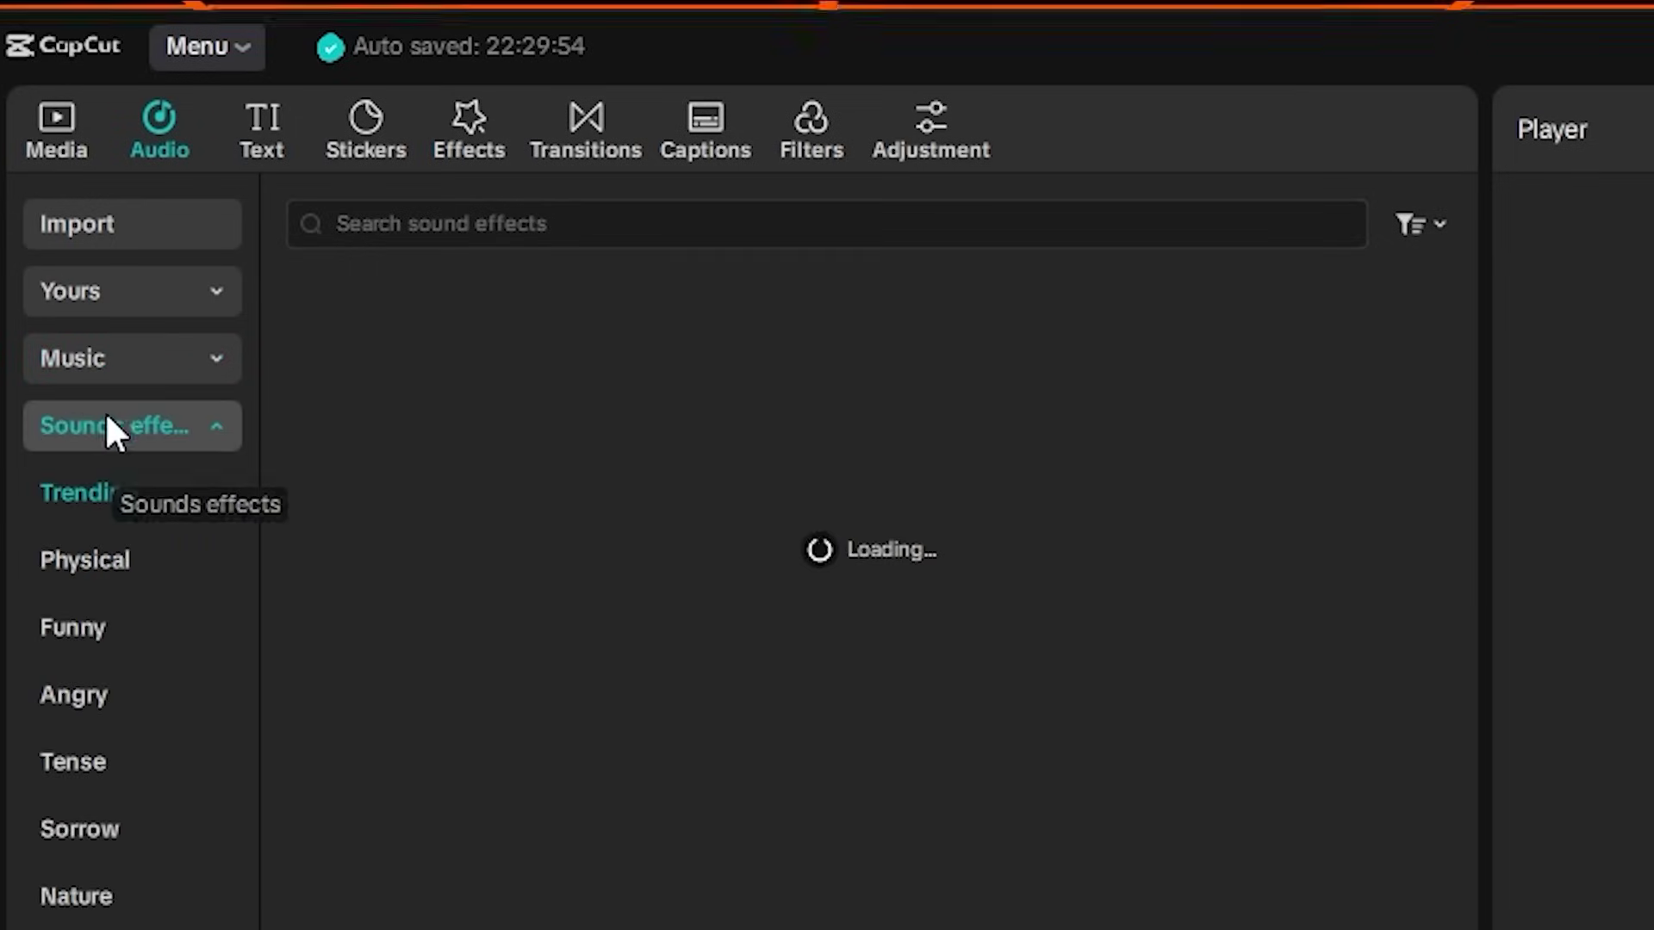
{"action": "left_click", "coordinate": [564, 222]}
{"action": "type", "text": "chicken"}
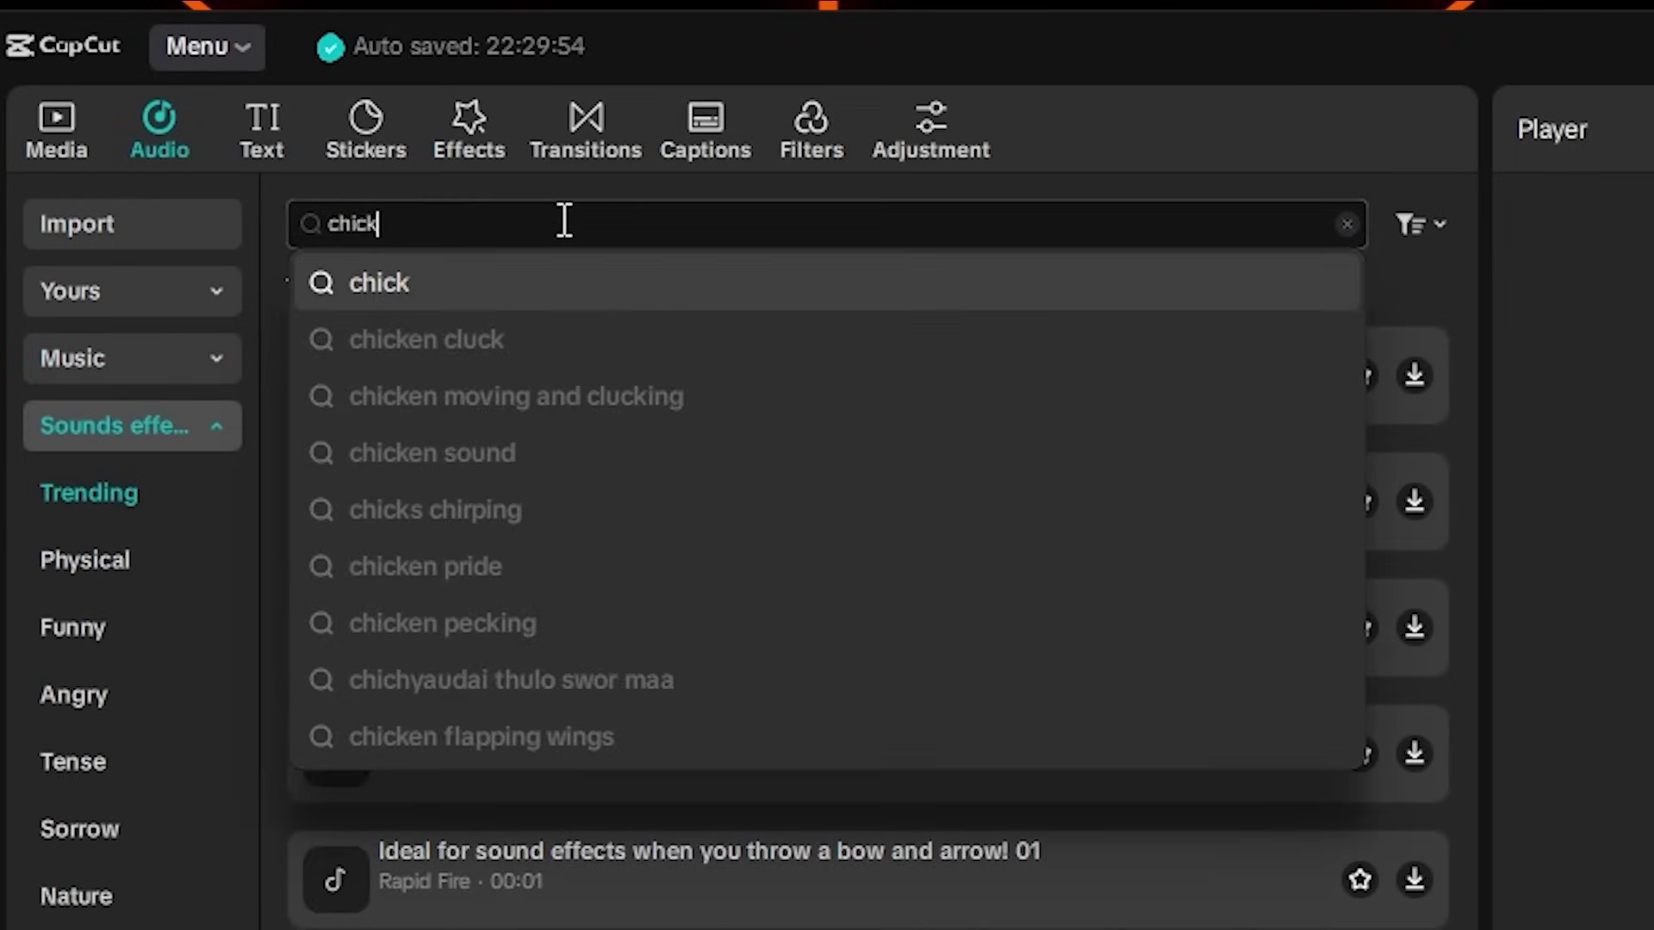
{"action": "key", "text": "Return"}
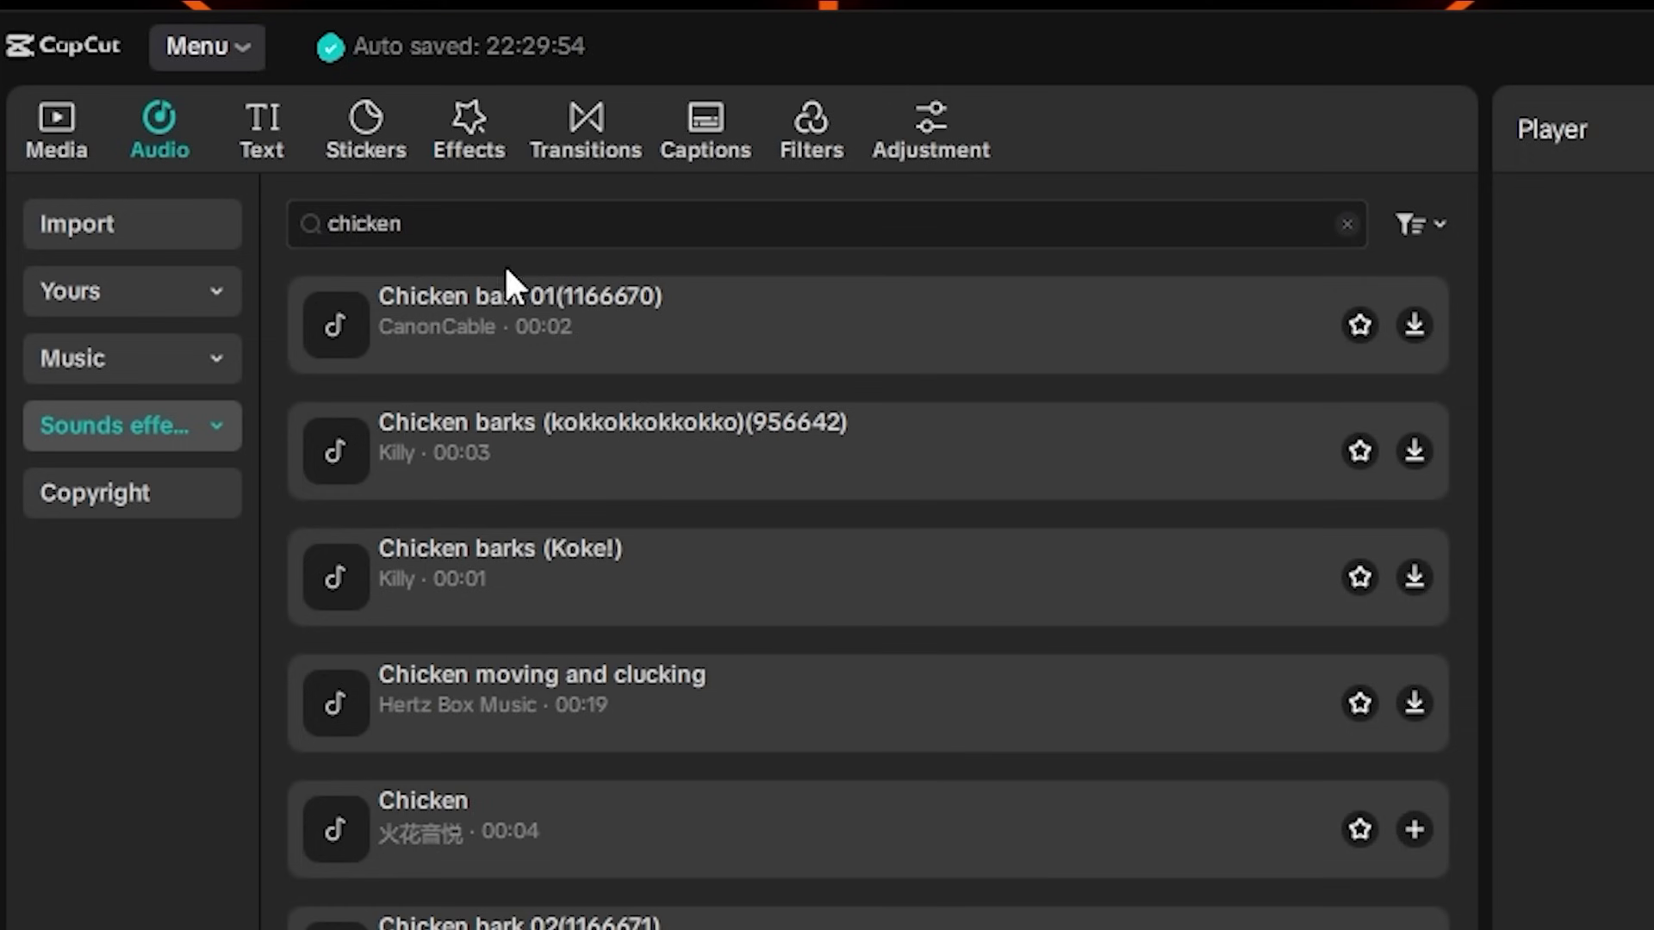
- Add Chicken bark 01(1166670) under the first clip and spread seven more copies of it along the whole video
{"action": "left_click_drag", "start_coordinate": [386, 326], "coordinate": [234, 784]}
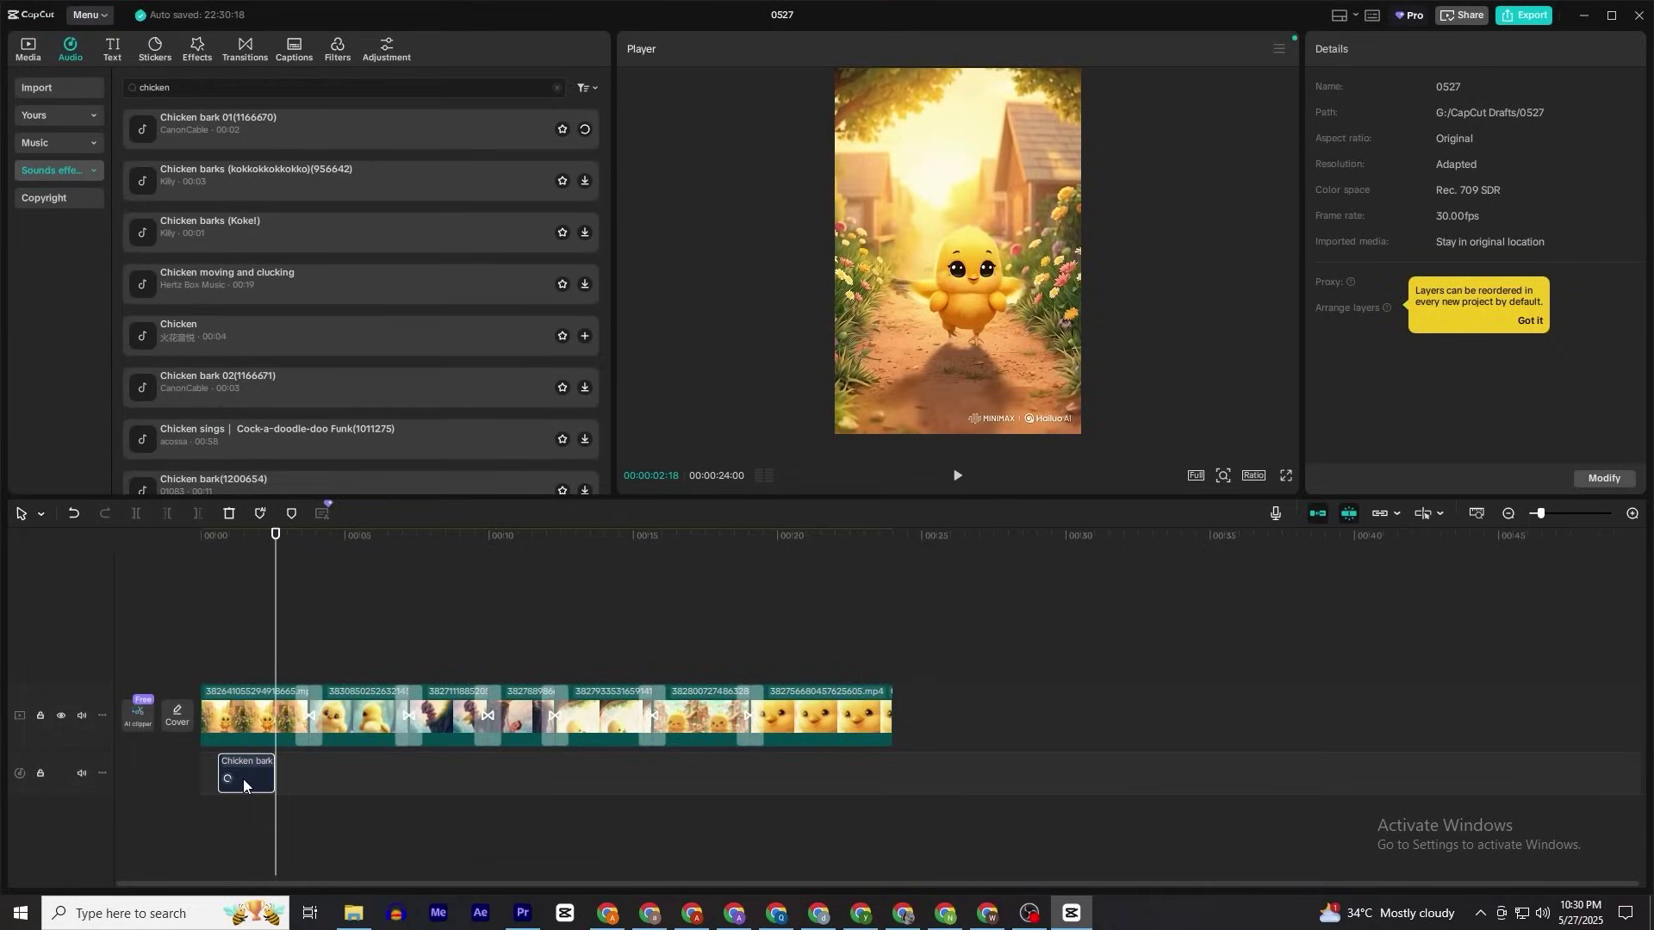
{"action": "left_click_drag", "start_coordinate": [243, 786], "coordinate": [393, 811]}
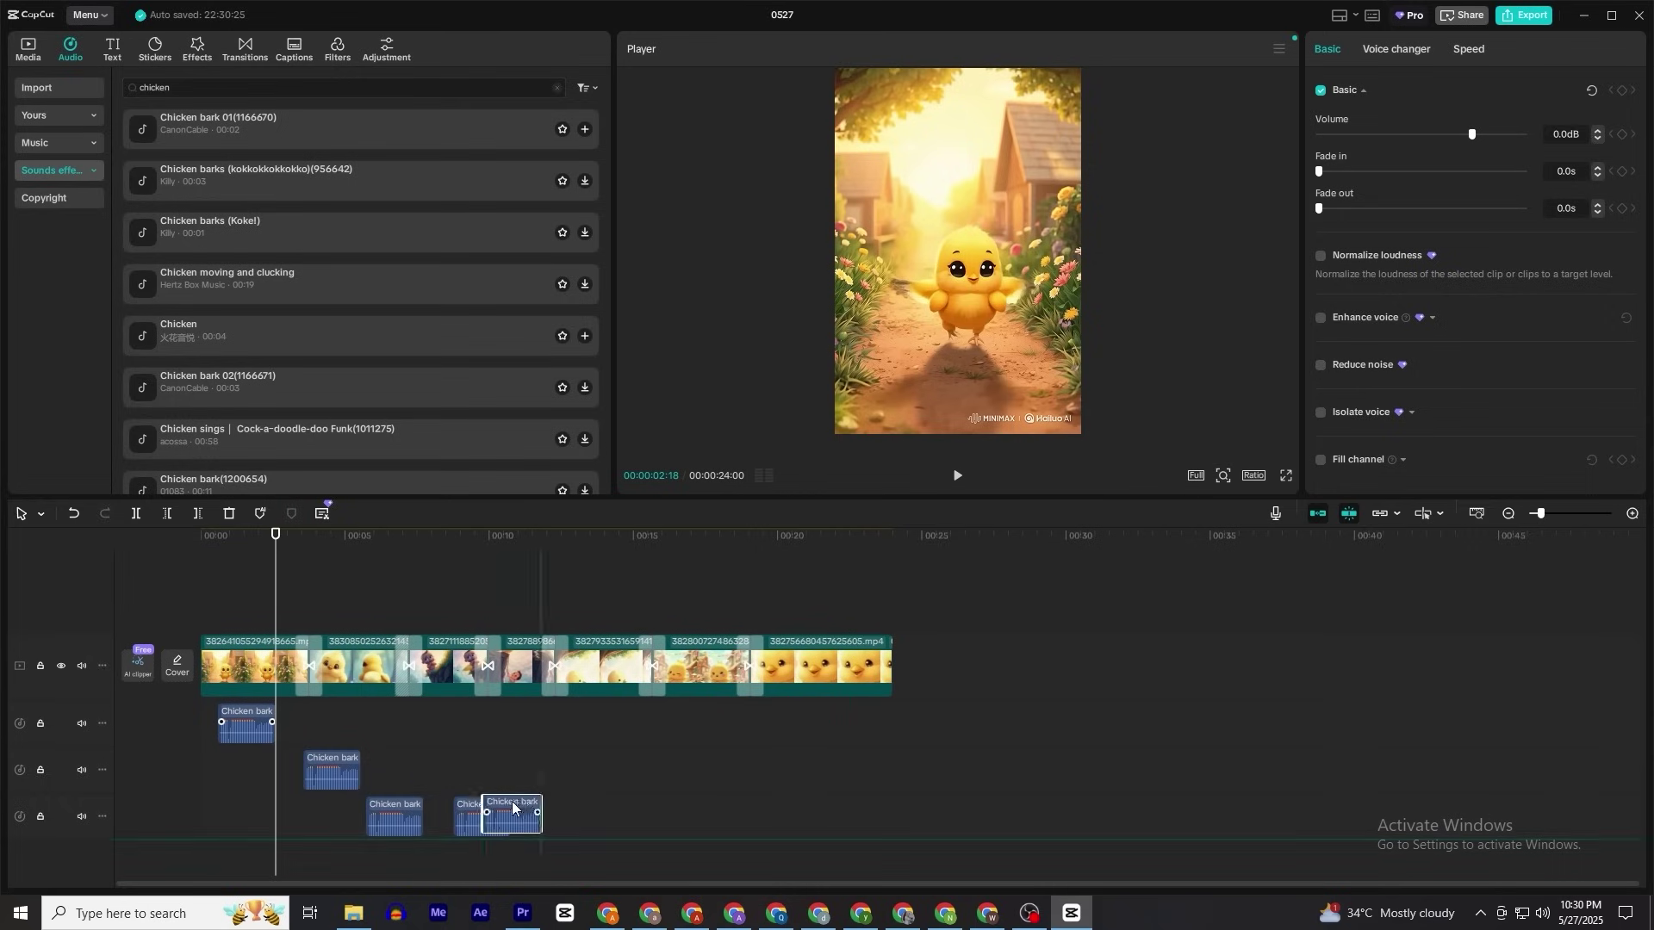
{"action": "left_click_drag", "start_coordinate": [549, 811], "coordinate": [745, 812]}
{"action": "left_click_drag", "start_coordinate": [850, 806], "coordinate": [769, 811]}
{"action": "left_click_drag", "start_coordinate": [601, 829], "coordinate": [559, 811]}
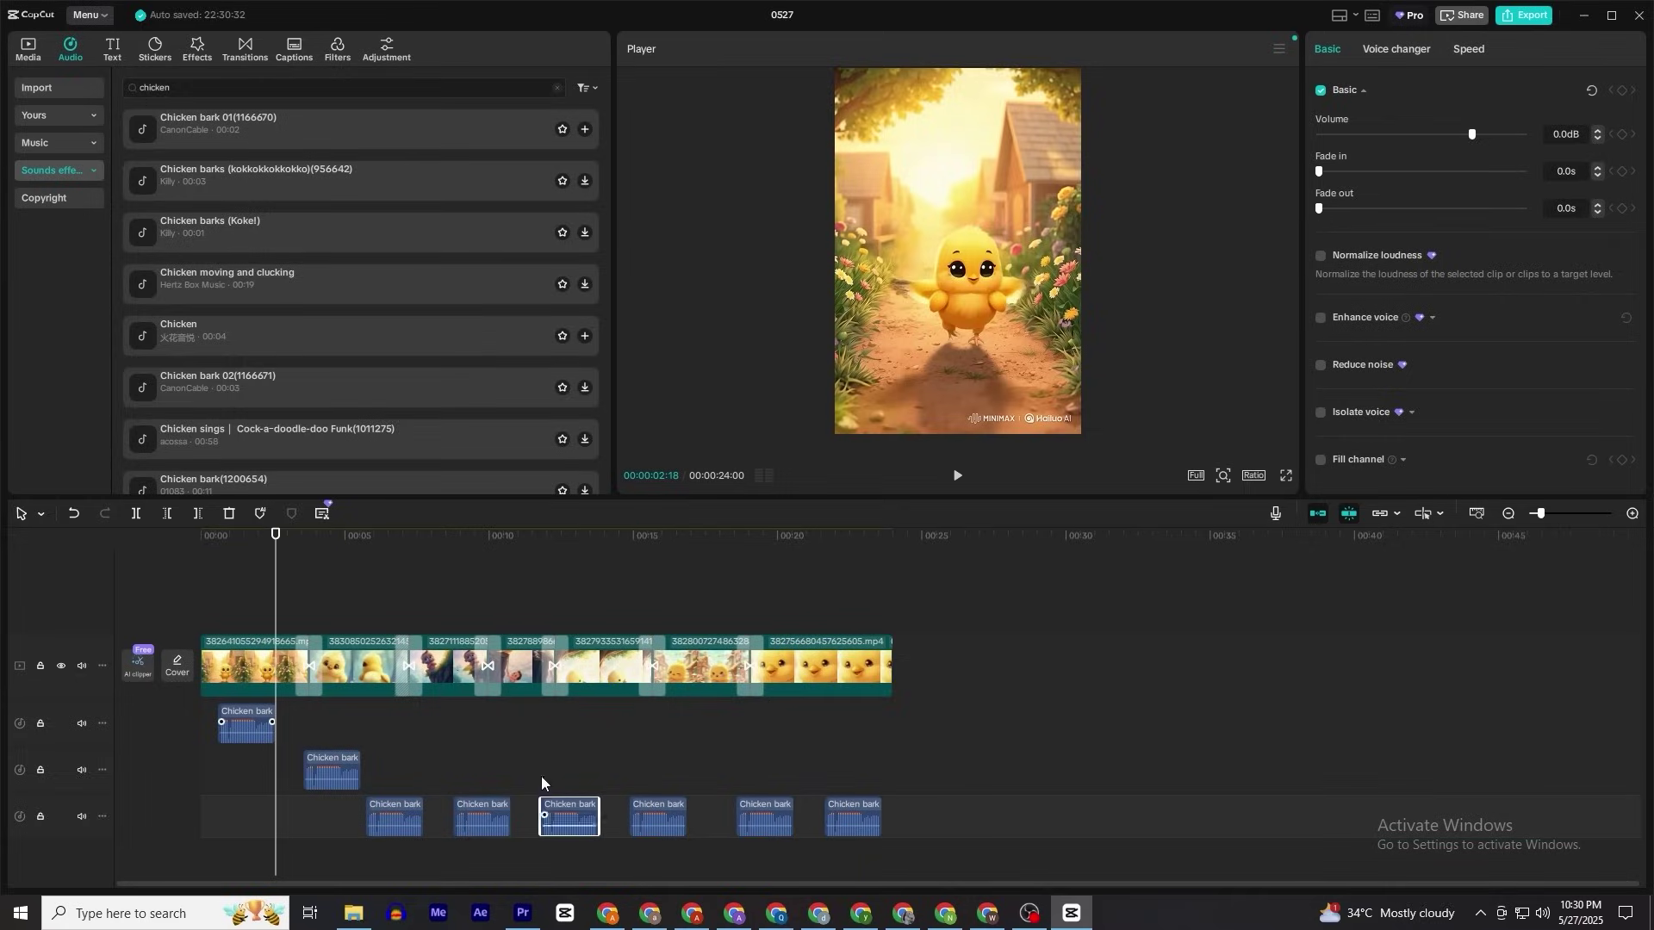
- Search the sound effects for "crying baby" and preview baby crying (infant)(1318513)
{"action": "left_click", "coordinate": [189, 87]}
{"action": "type", "text": "c"}
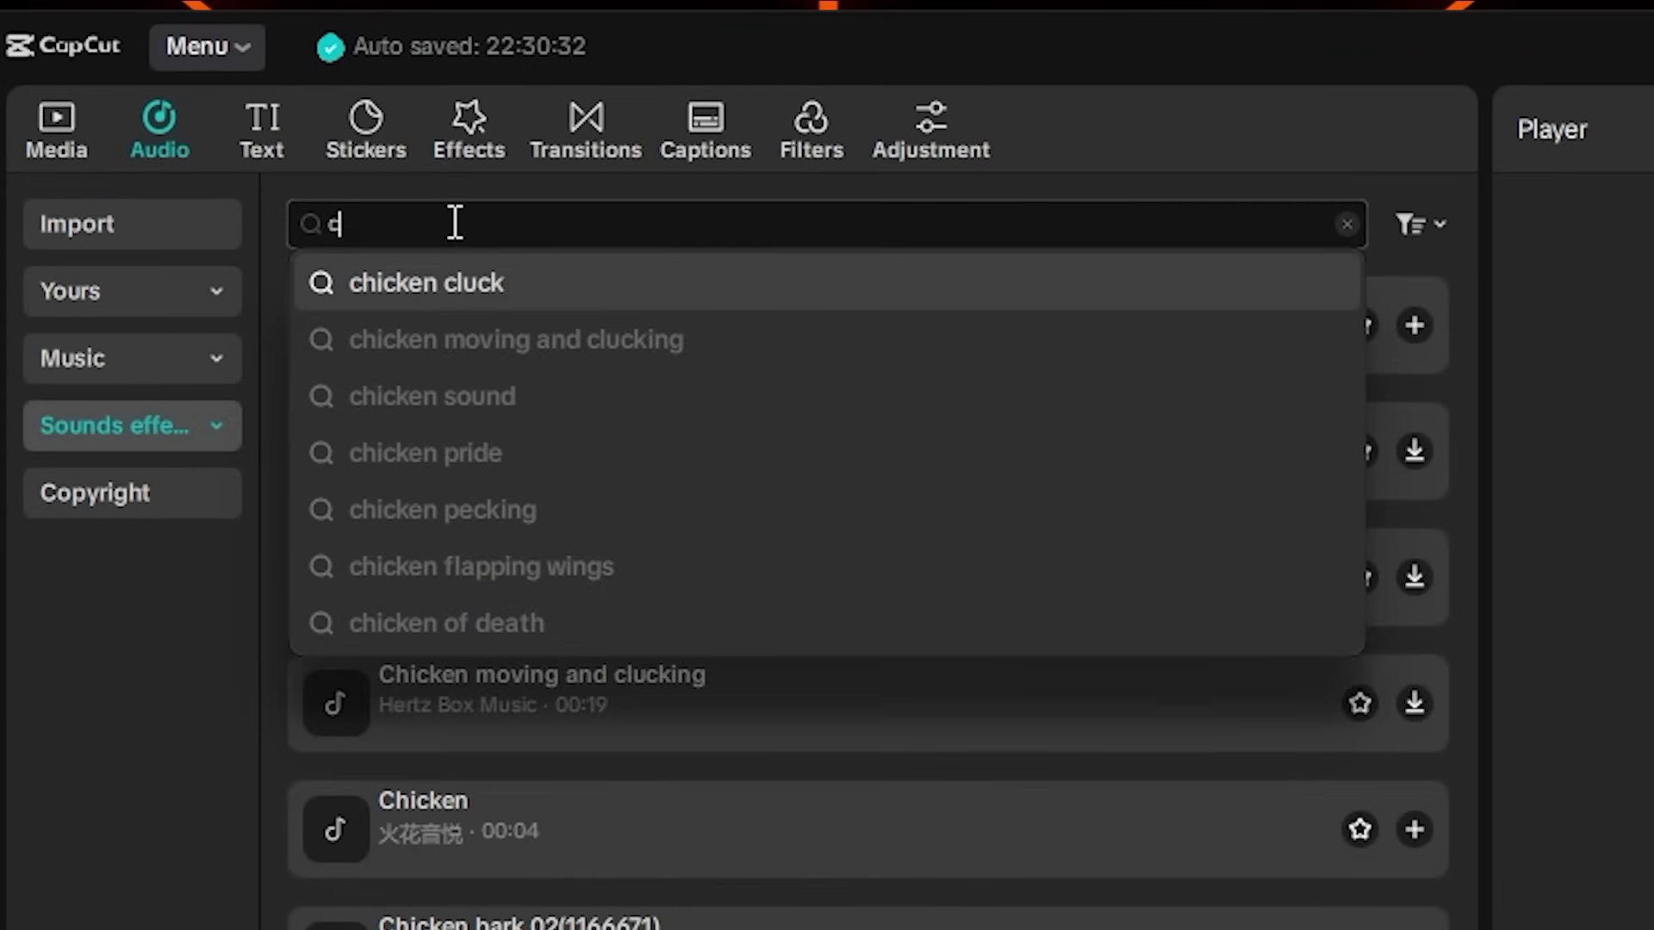
{"action": "type", "text": "rying baby"}
{"action": "key", "text": "Return"}
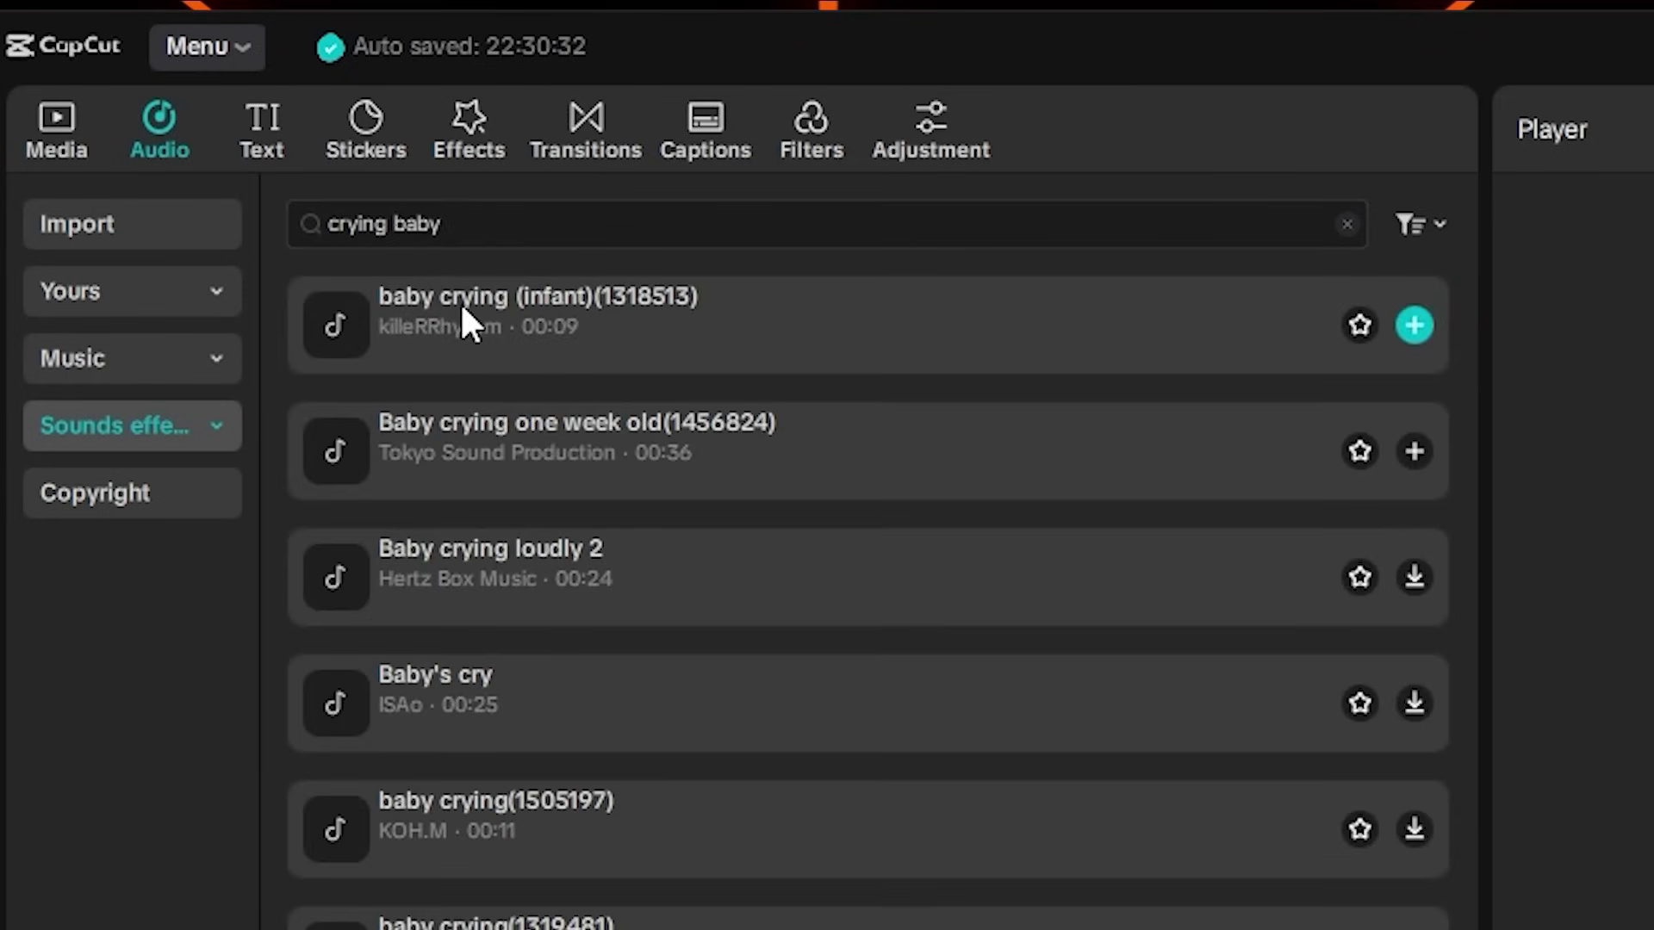
{"action": "left_click", "coordinate": [420, 330]}
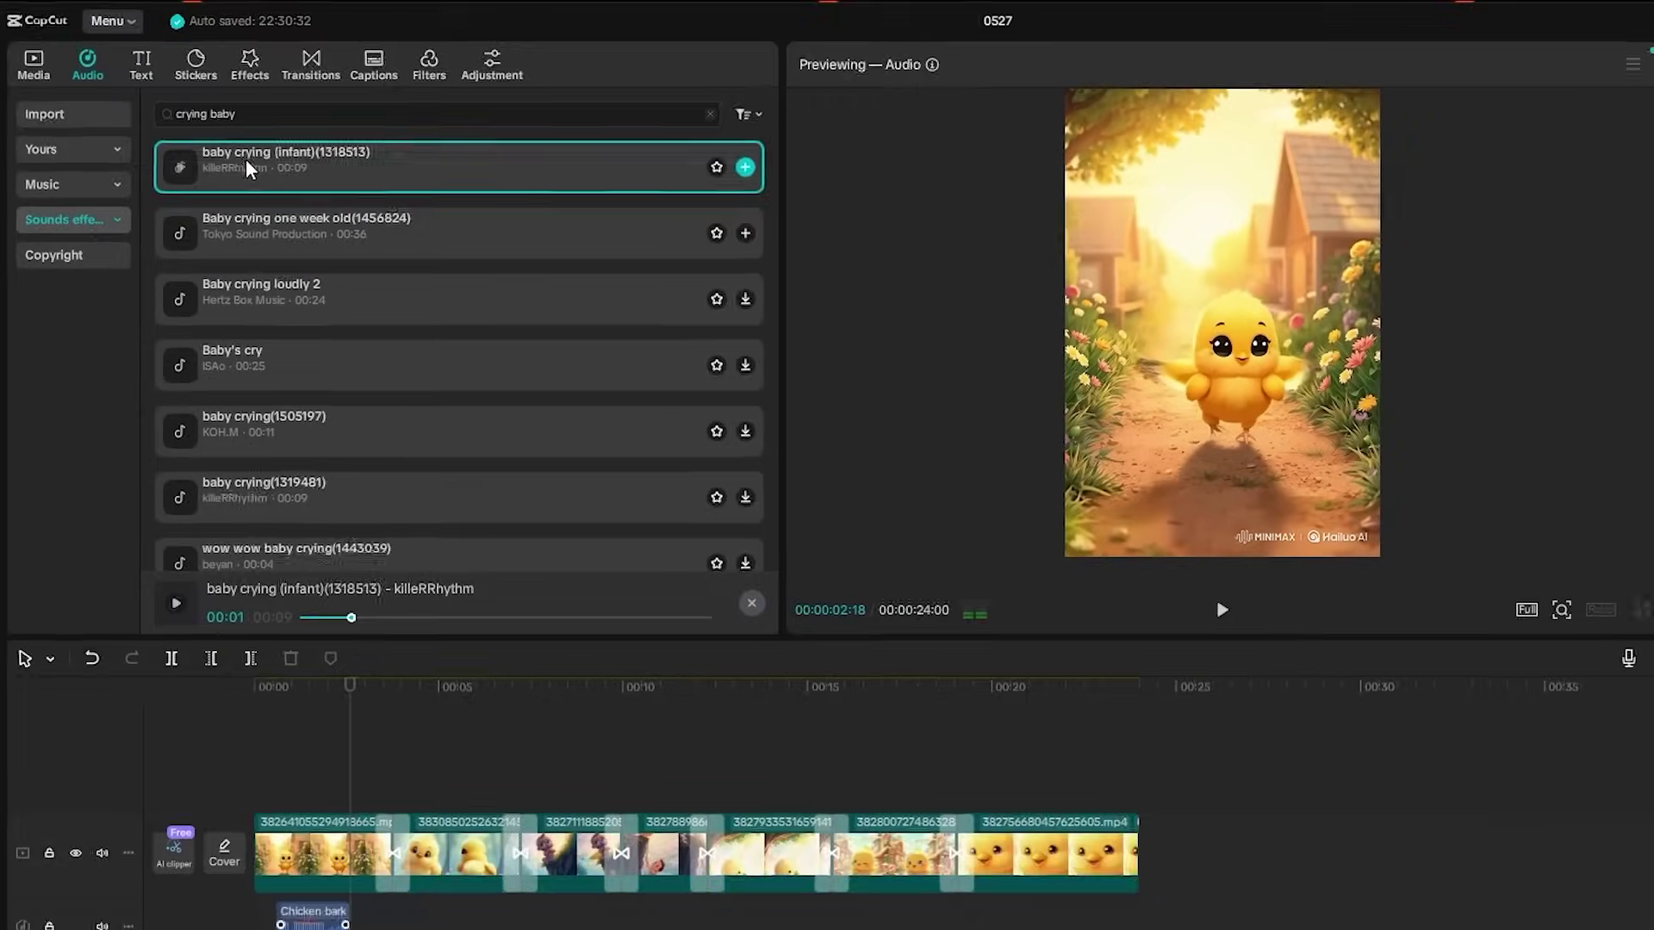
- Place the baby crying (infant)(1318513) sound from the start of the second clip and shorten its end
{"action": "left_click_drag", "start_coordinate": [386, 296], "coordinate": [225, 774]}
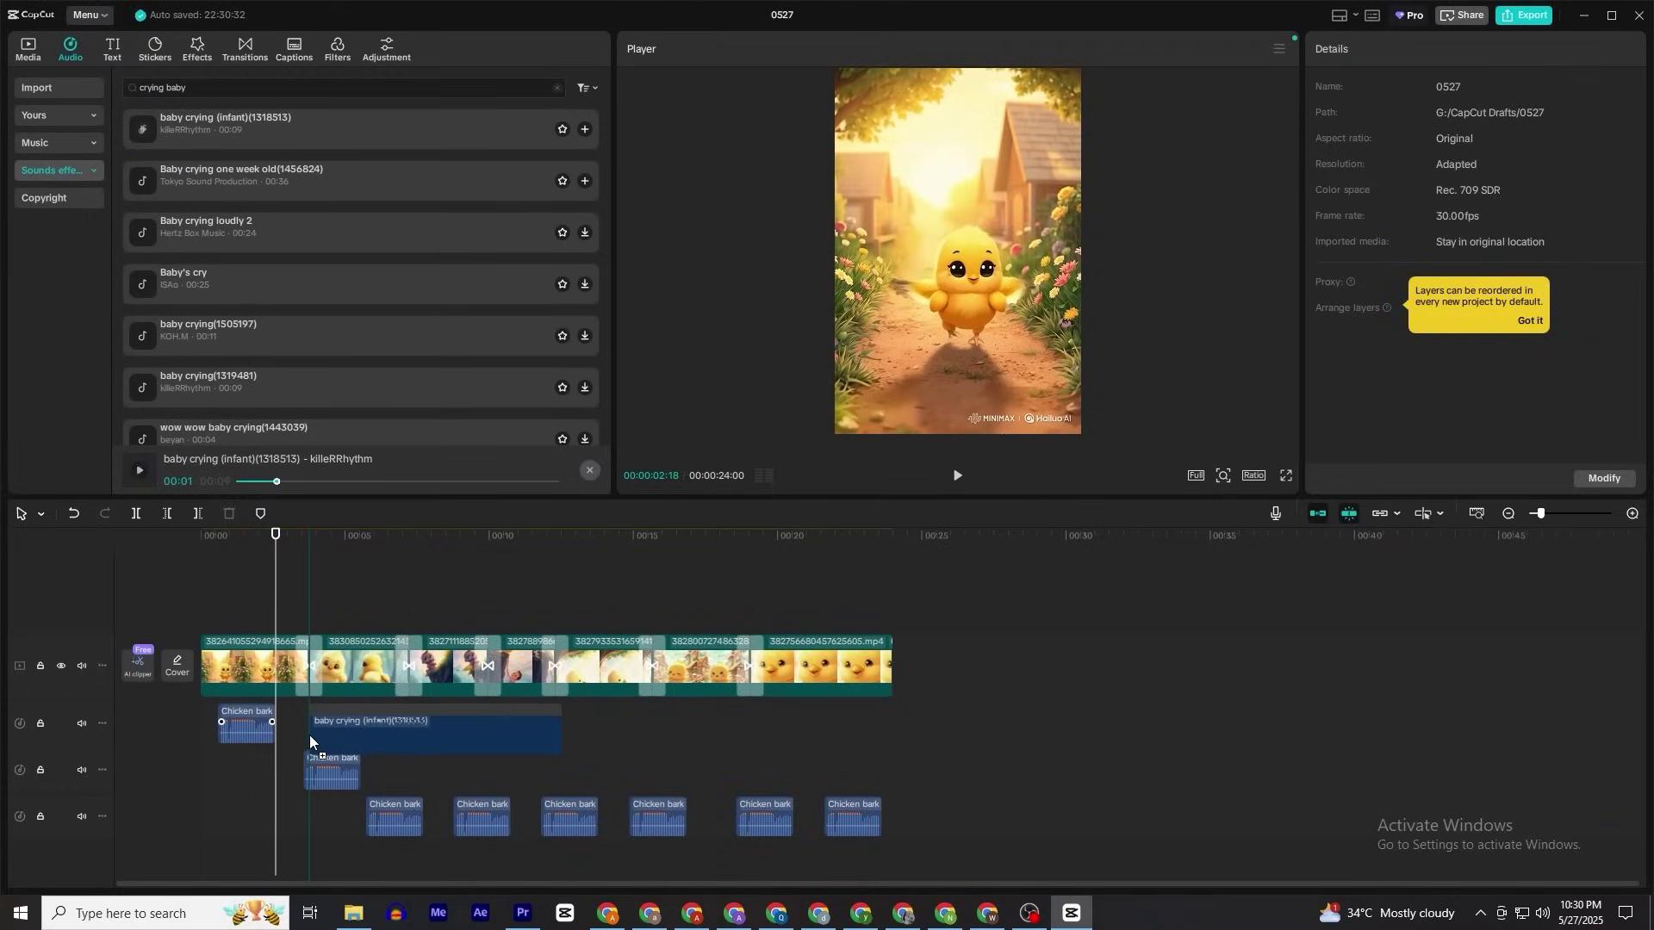
{"action": "left_click_drag", "start_coordinate": [309, 736], "coordinate": [308, 736]}
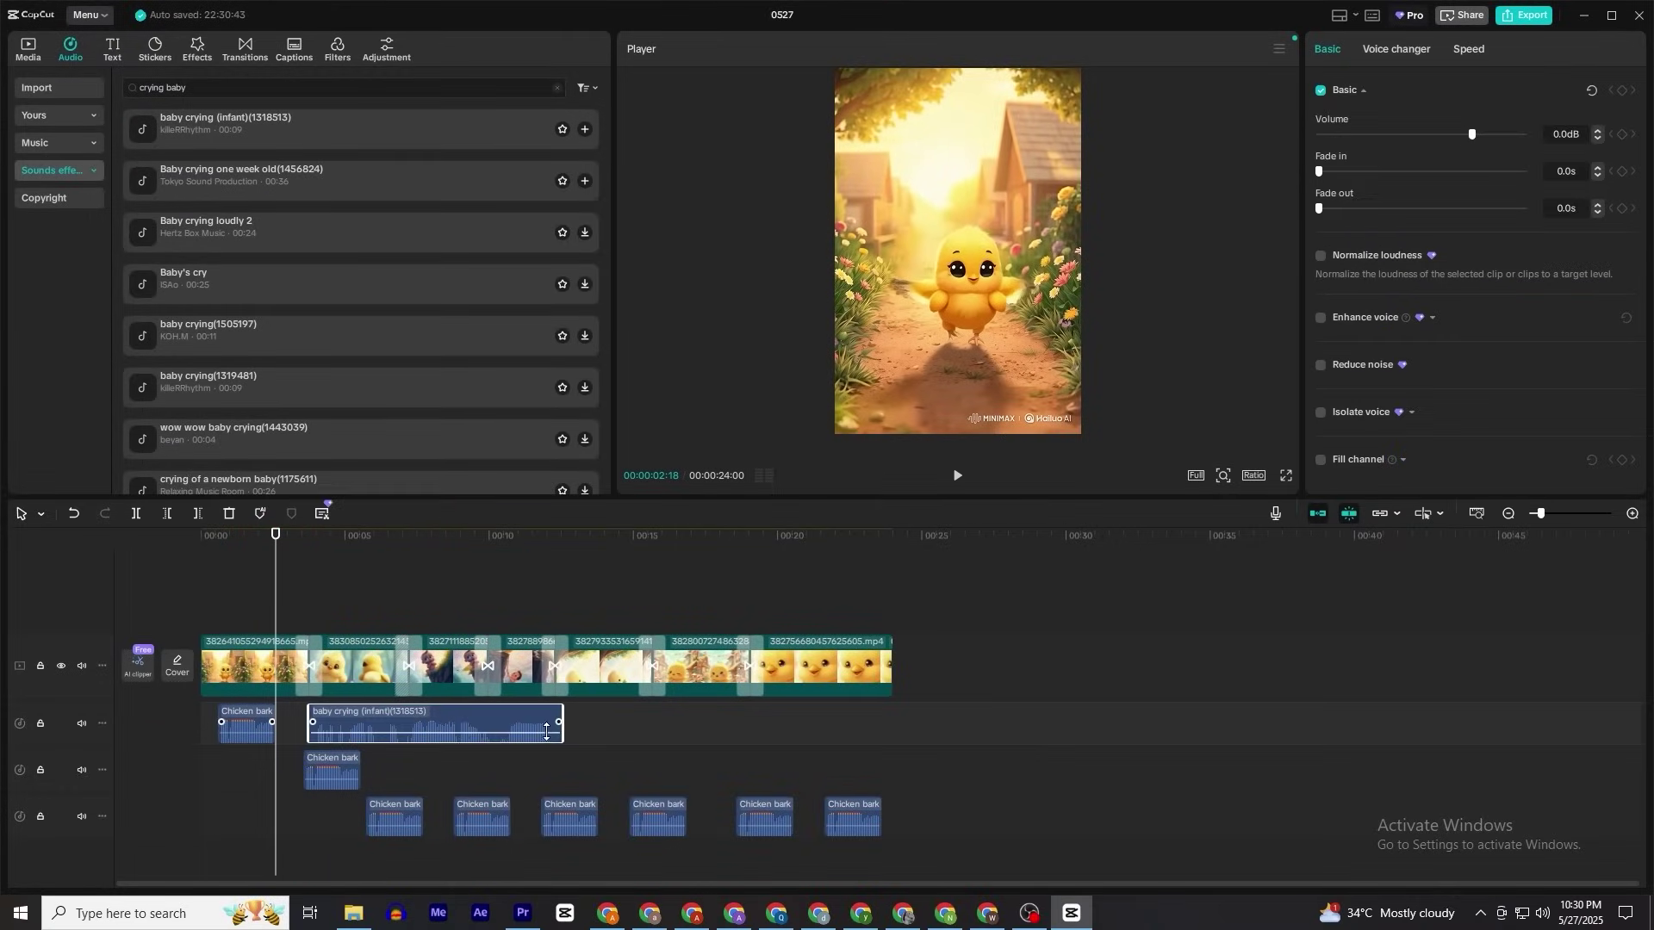
{"action": "left_click_drag", "start_coordinate": [564, 713], "coordinate": [528, 756]}
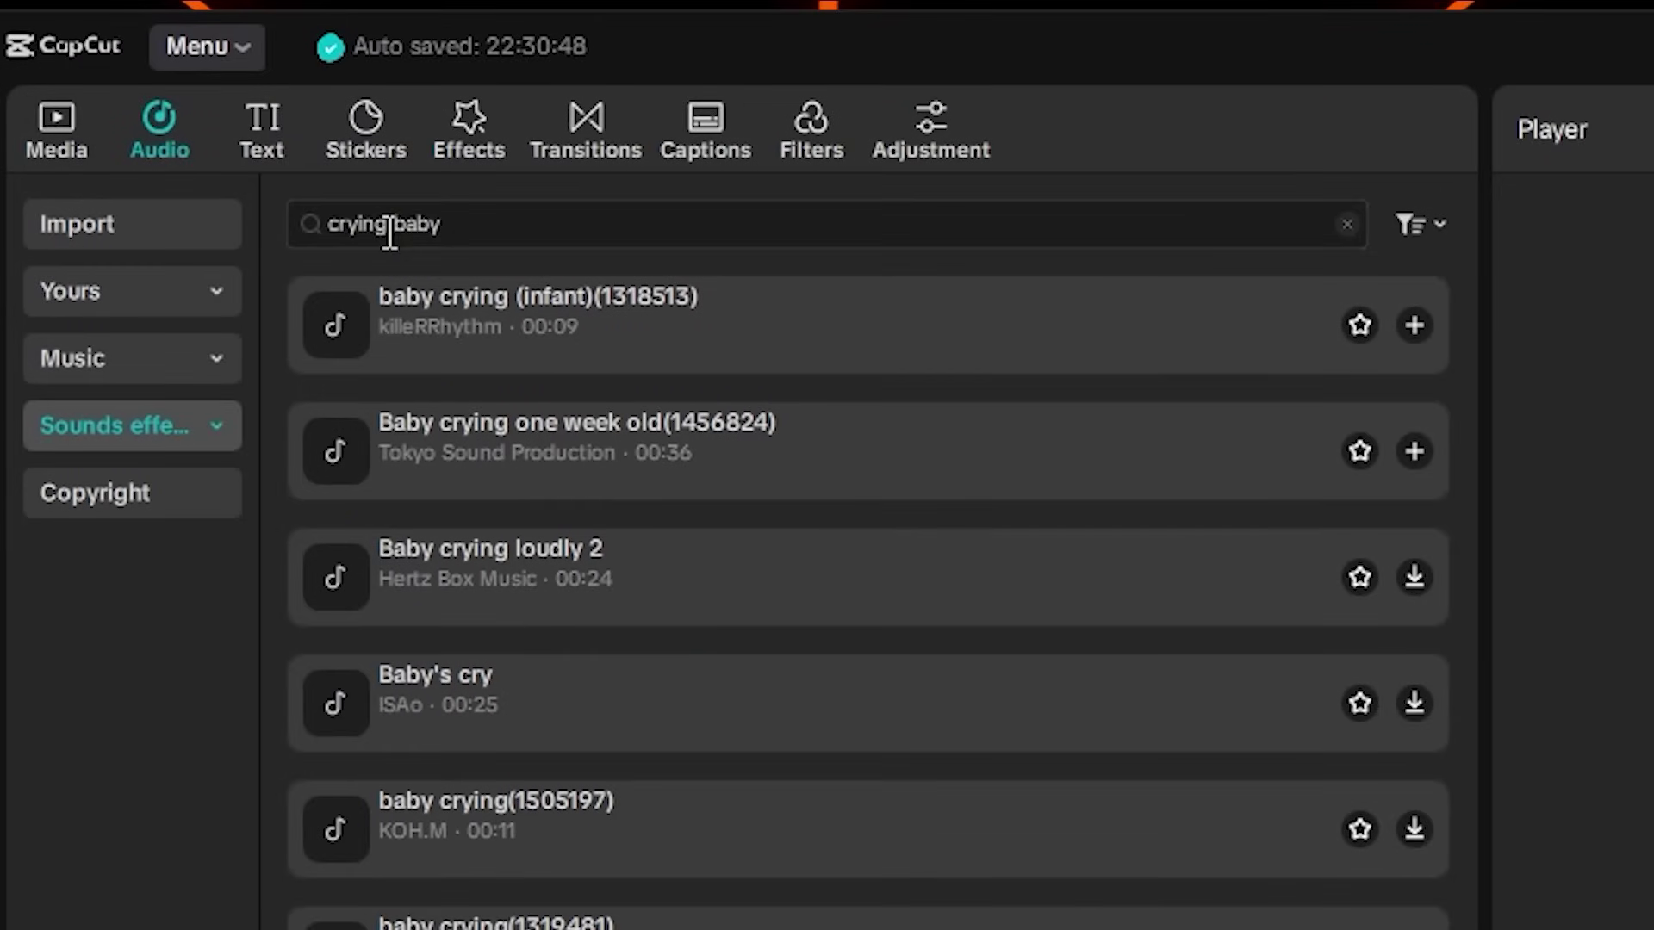
- Search the sound effects for "happy baby"
{"action": "double_click", "coordinate": [155, 88]}
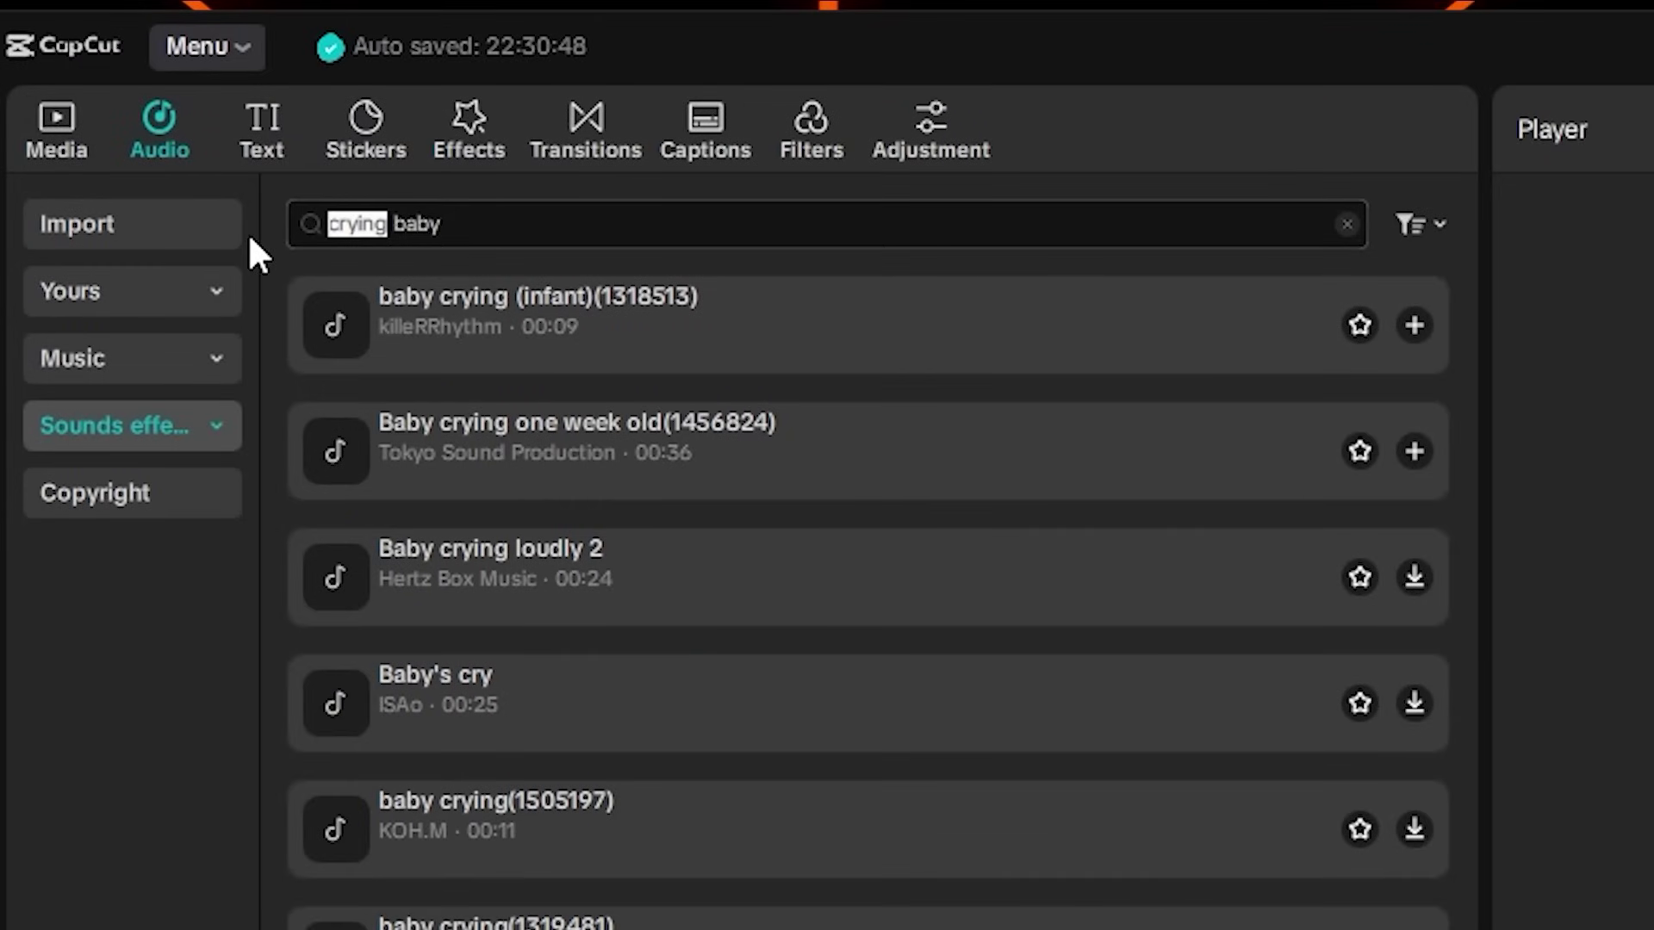
{"action": "type", "text": "happy"}
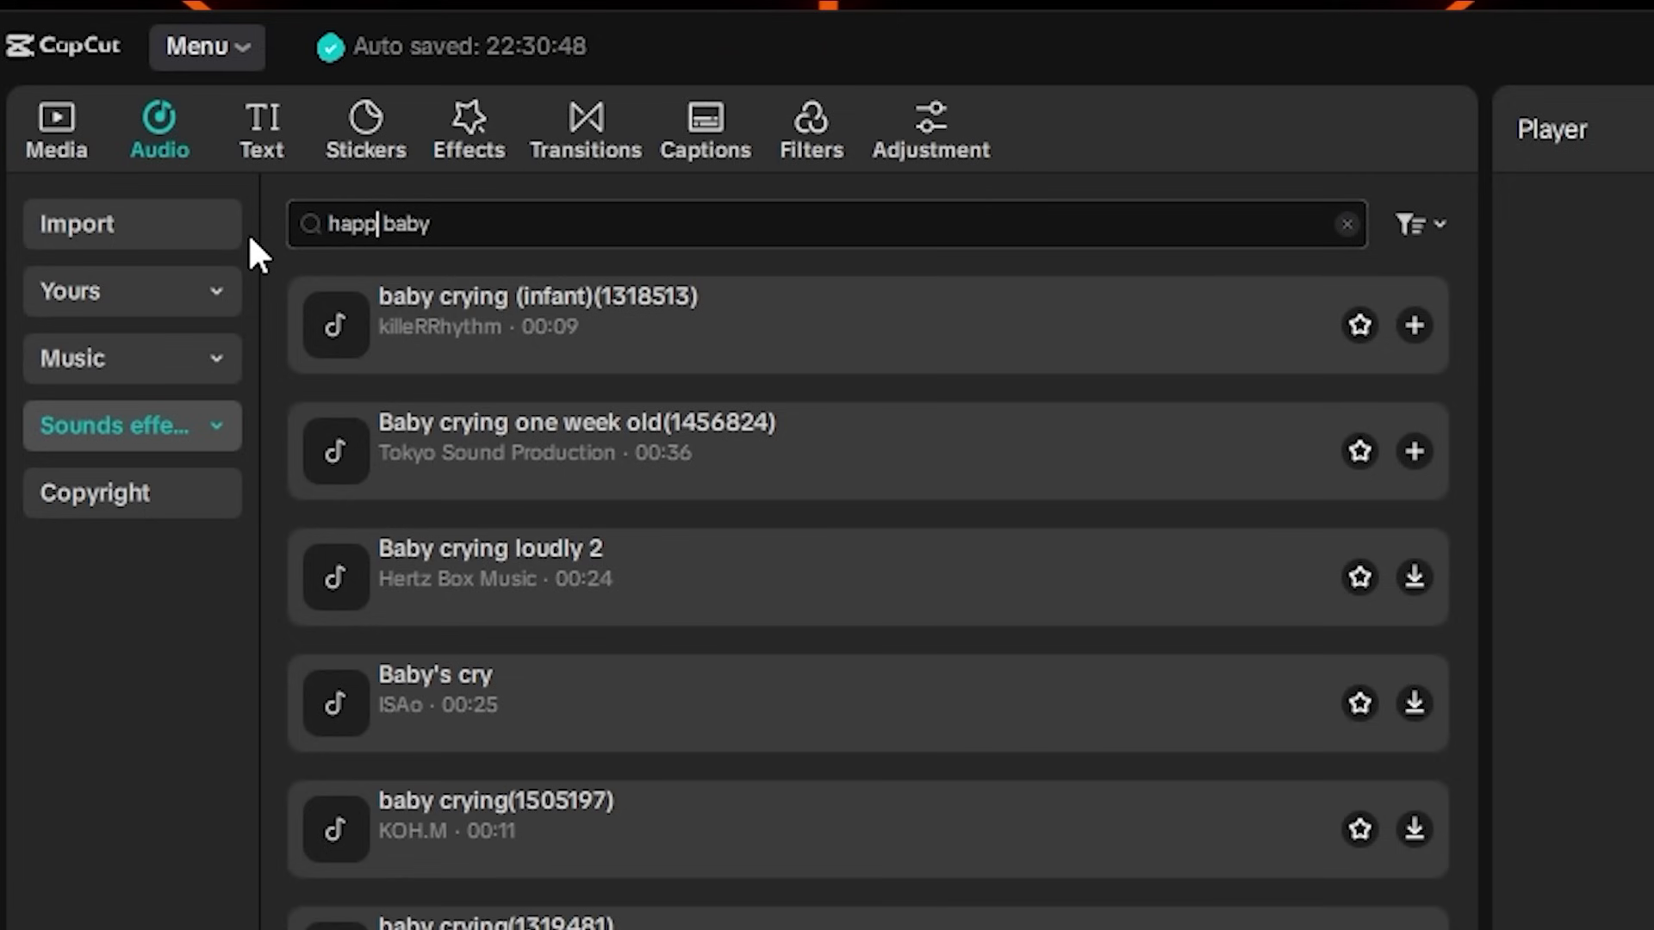
{"action": "key", "text": "Return"}
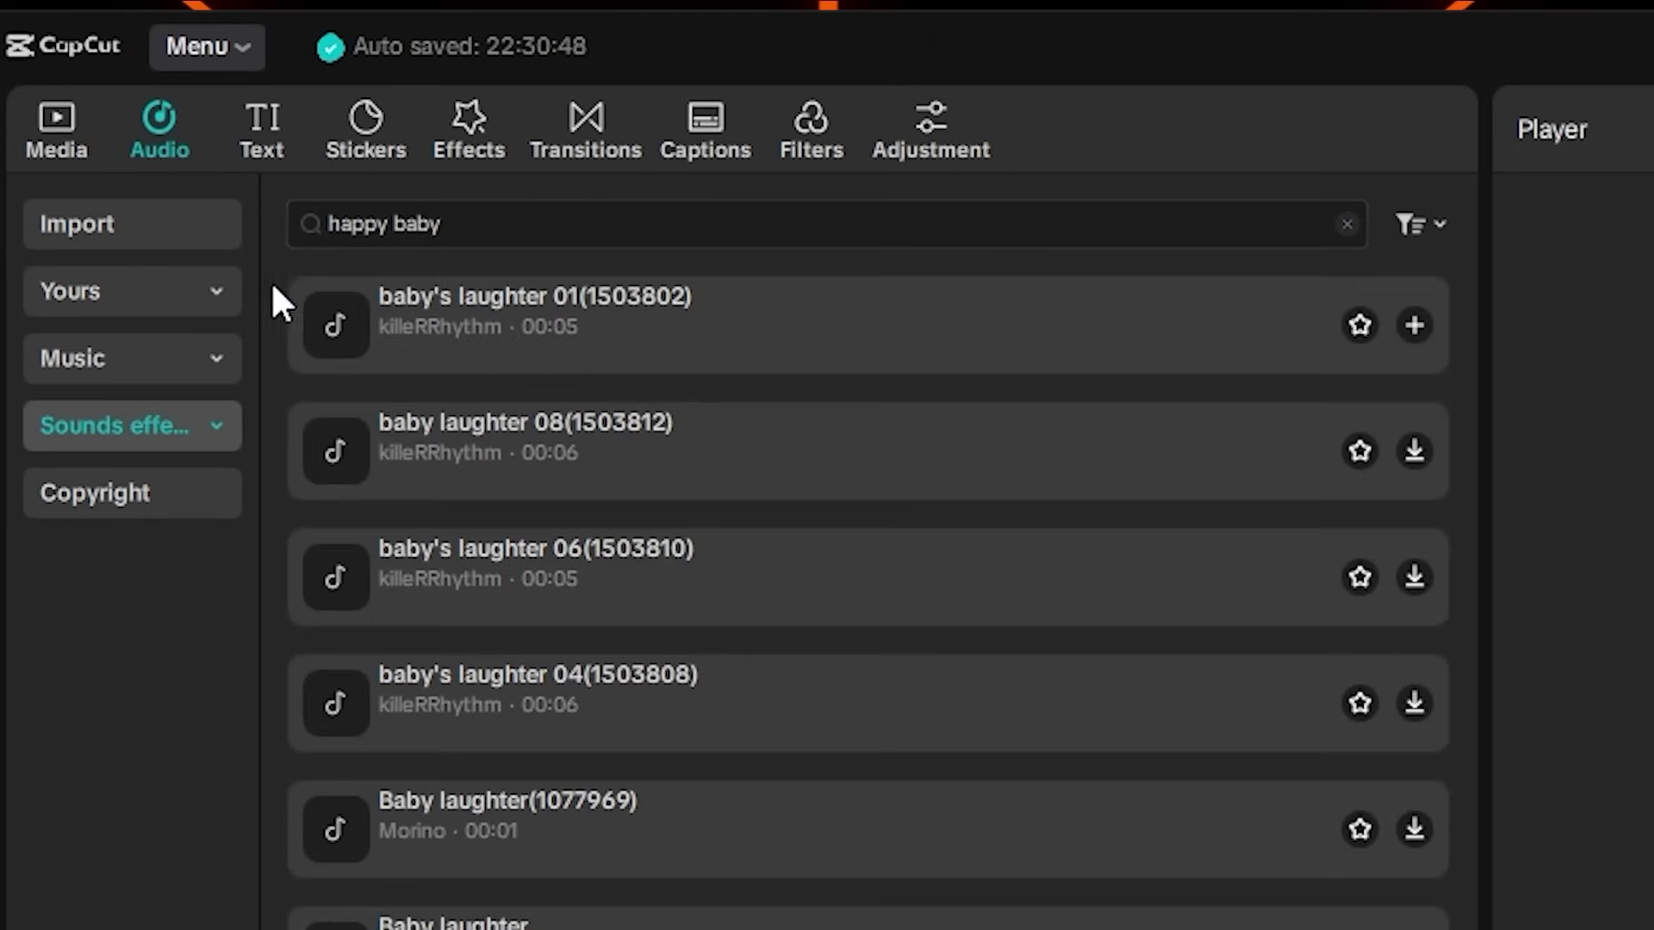
- Place the baby's laughter 01(1503802) sound under the fifth clip and add a second copy of it under the sixth clip
{"action": "left_click_drag", "start_coordinate": [465, 302], "coordinate": [576, 748]}
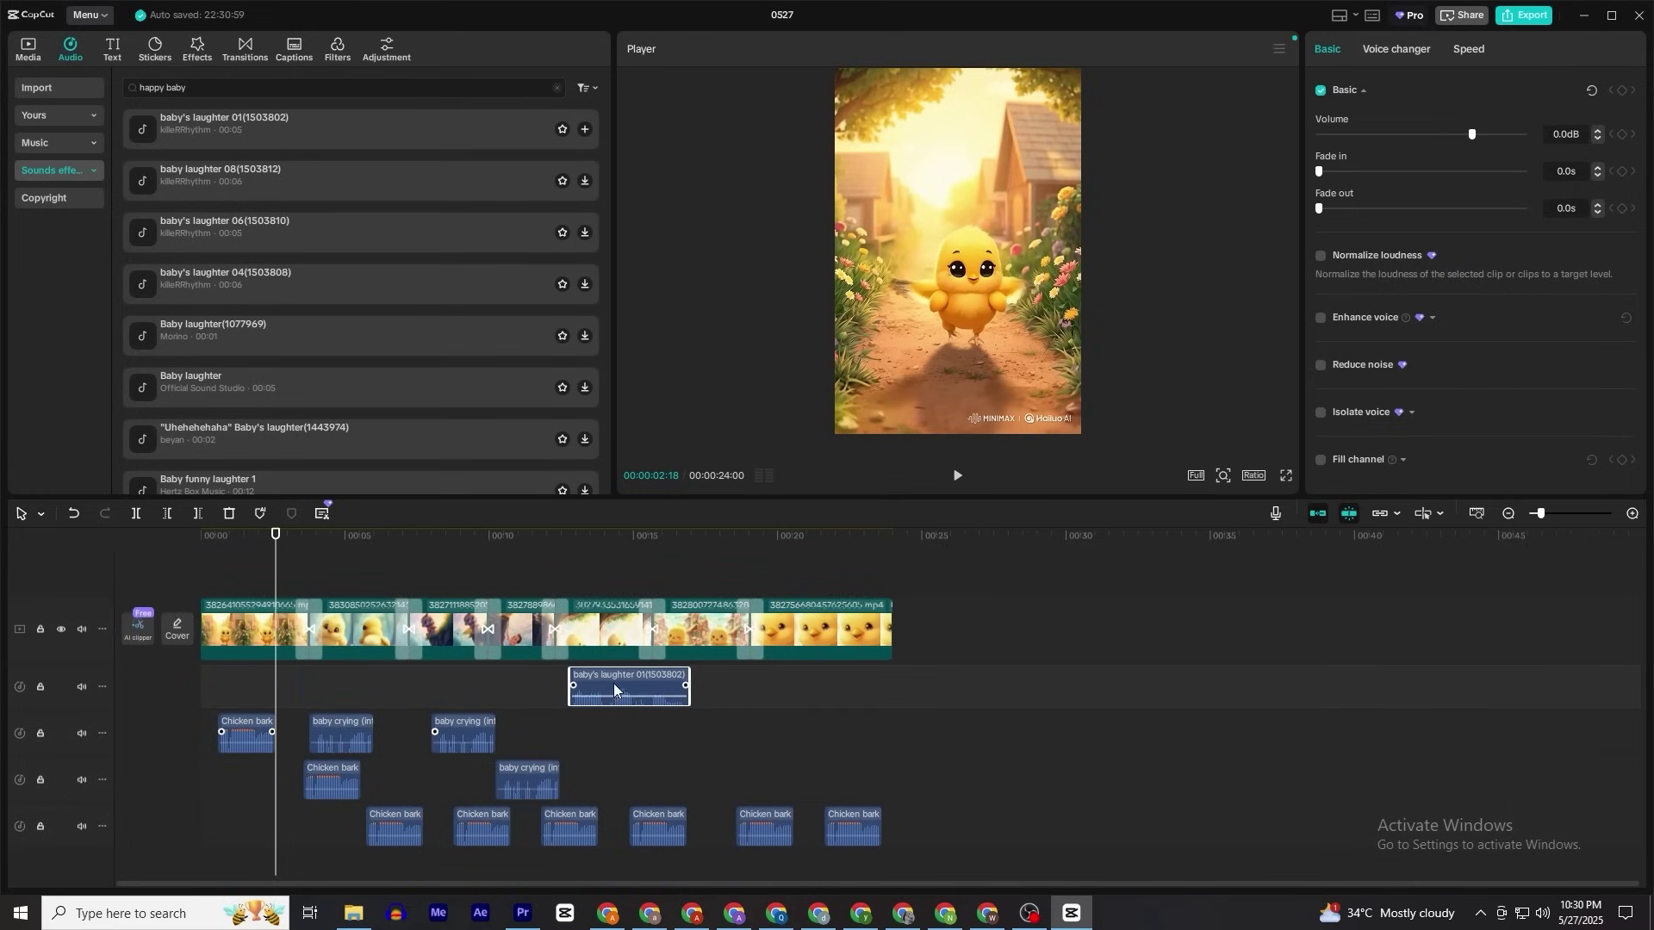
{"action": "left_click_drag", "start_coordinate": [731, 763], "coordinate": [842, 766]}
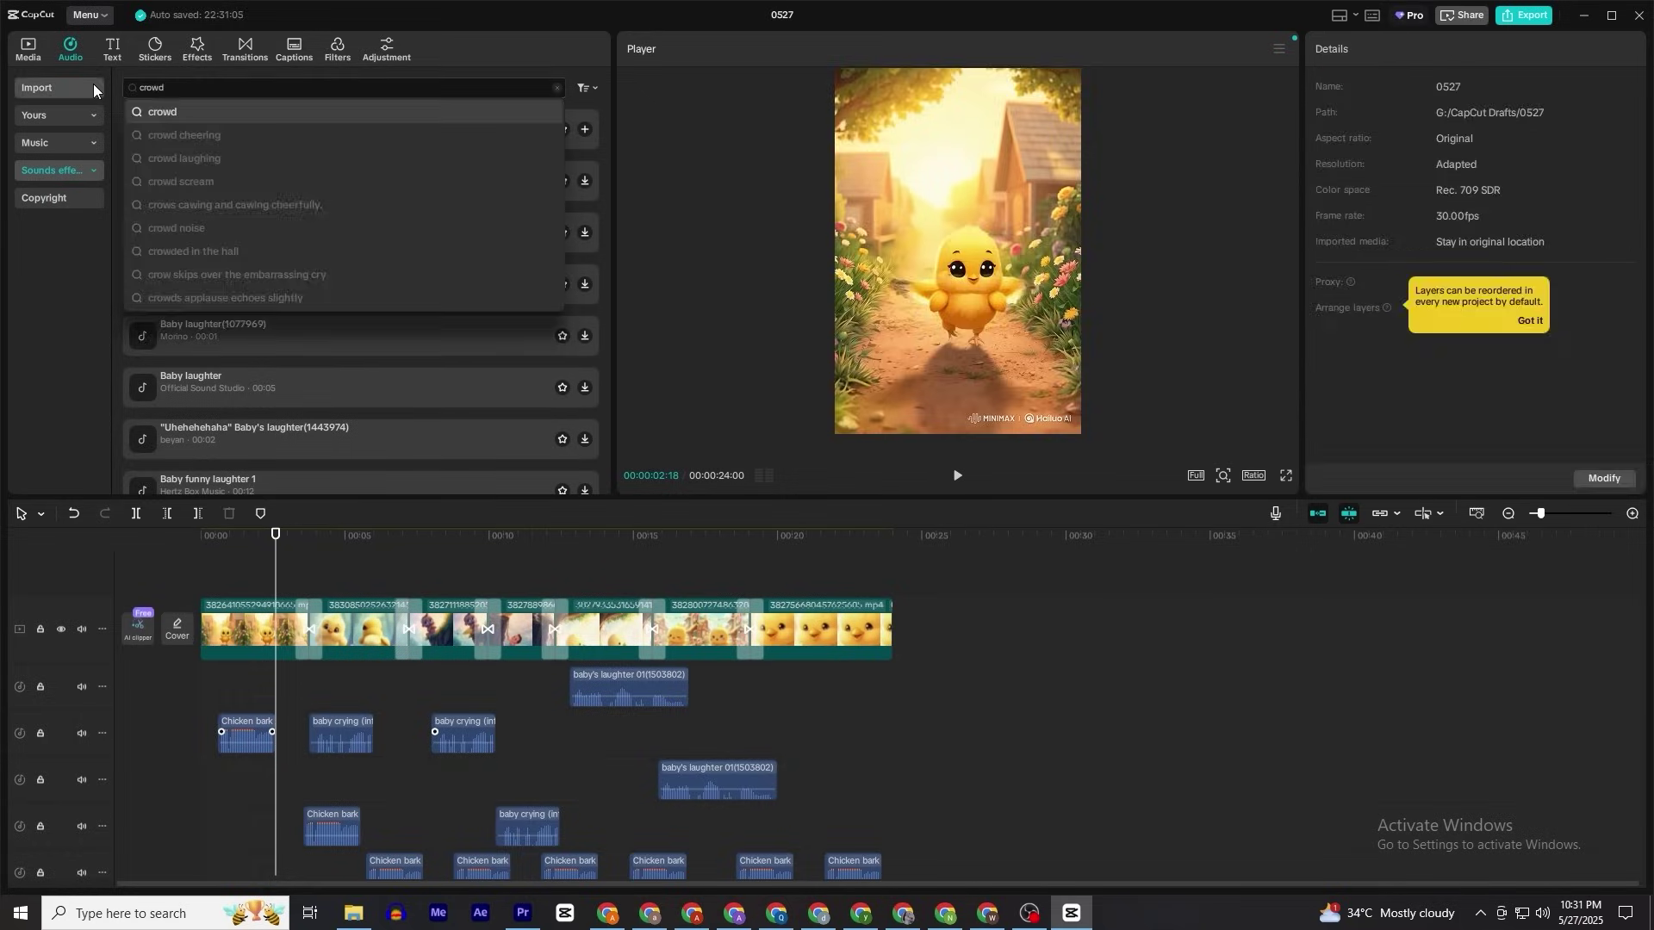
- Search the sound effects for "crowd cheering" and preview Cheering and applause
{"action": "type", "text": "cheering"}
{"action": "key", "text": "Return"}
{"action": "left_click", "coordinate": [435, 349]}
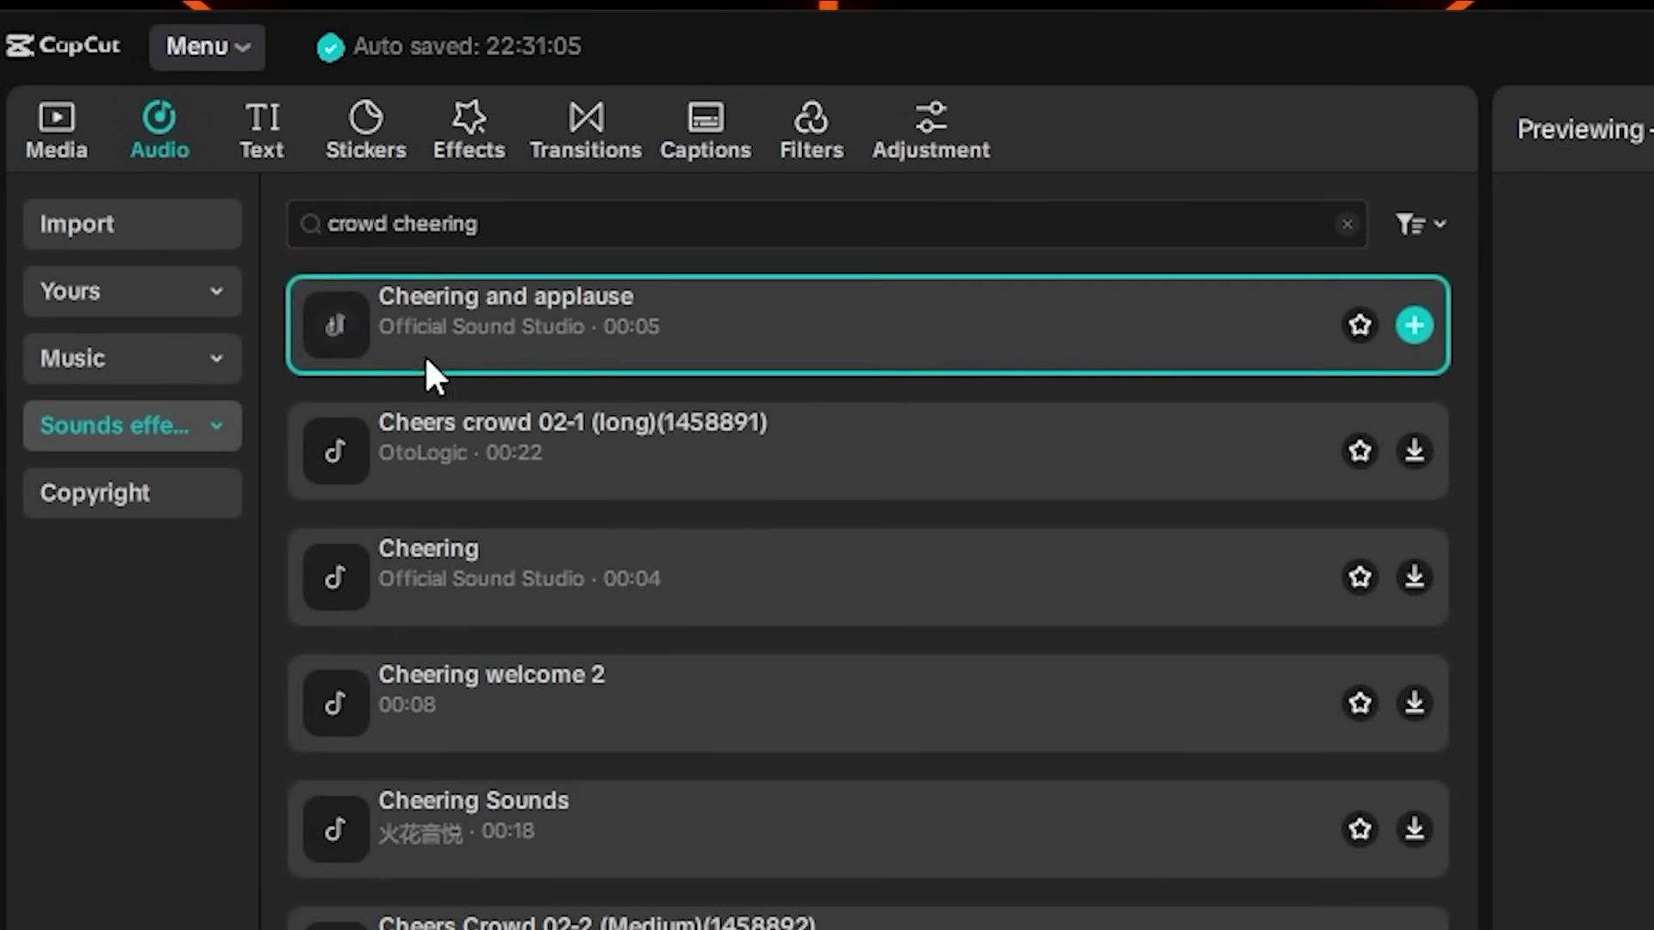
- Place Cheering and applause under the sixth clip, trimmed to that clip's length, and move the Chicken bark copies closer together
{"action": "left_click_drag", "start_coordinate": [372, 256], "coordinate": [1374, 929]}
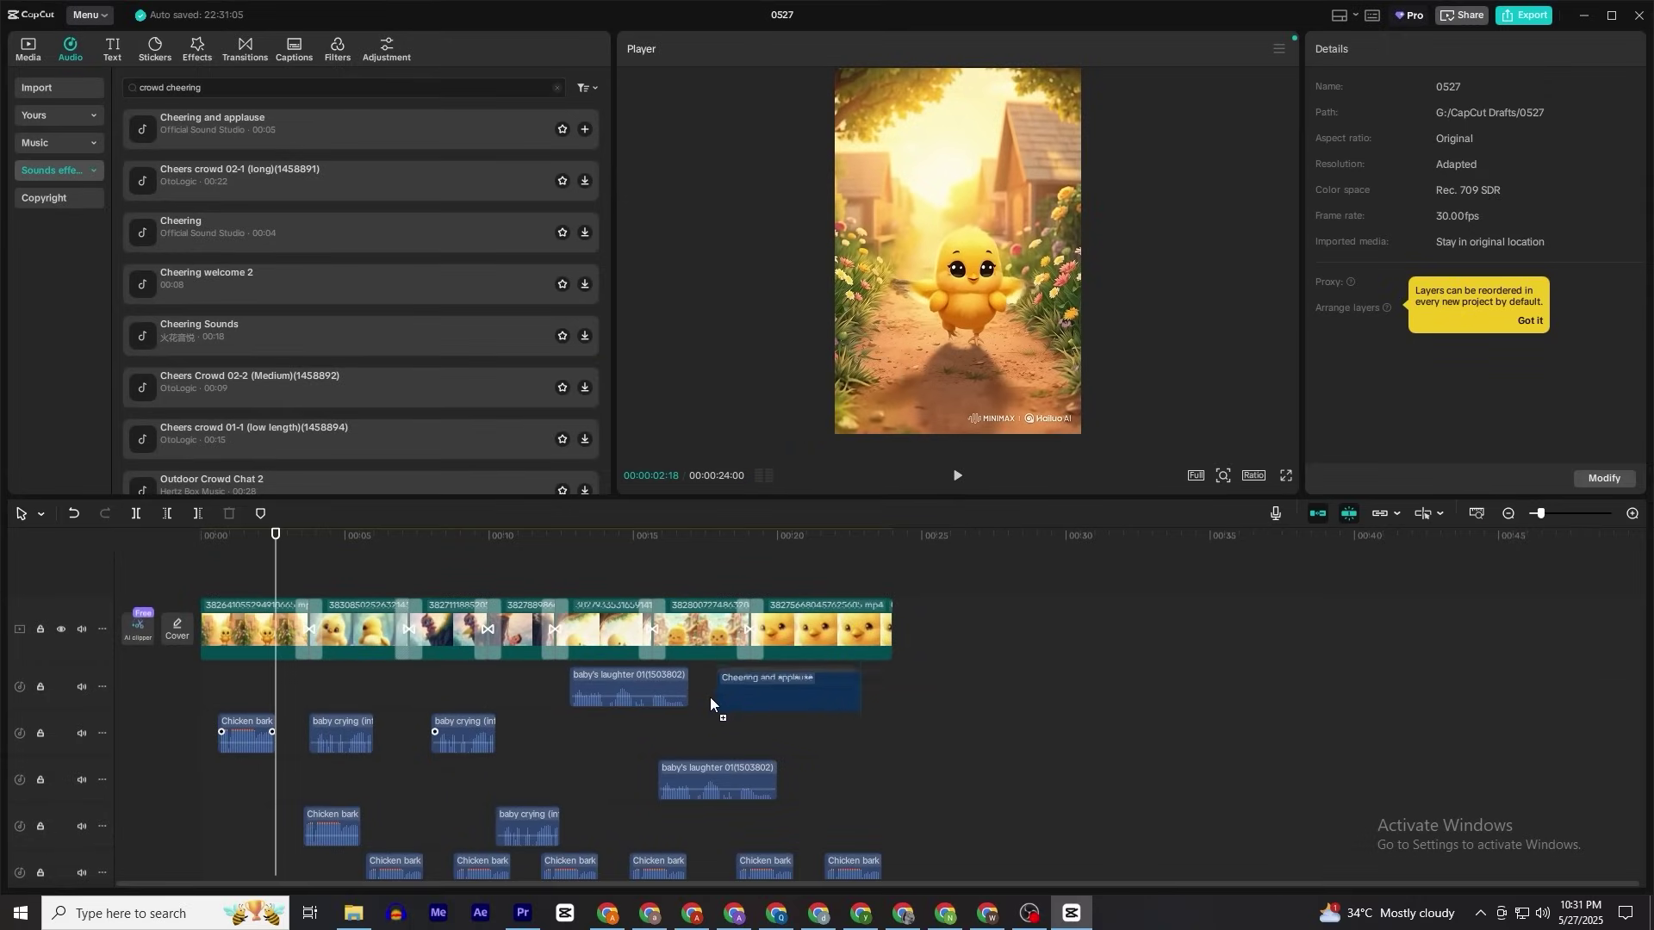
{"action": "left_click_drag", "start_coordinate": [650, 731], "coordinate": [649, 732]}
{"action": "left_click_drag", "start_coordinate": [792, 724], "coordinate": [751, 723]}
{"action": "scroll", "coordinate": [865, 706], "scroll_direction": "down", "scroll_amount": 1}
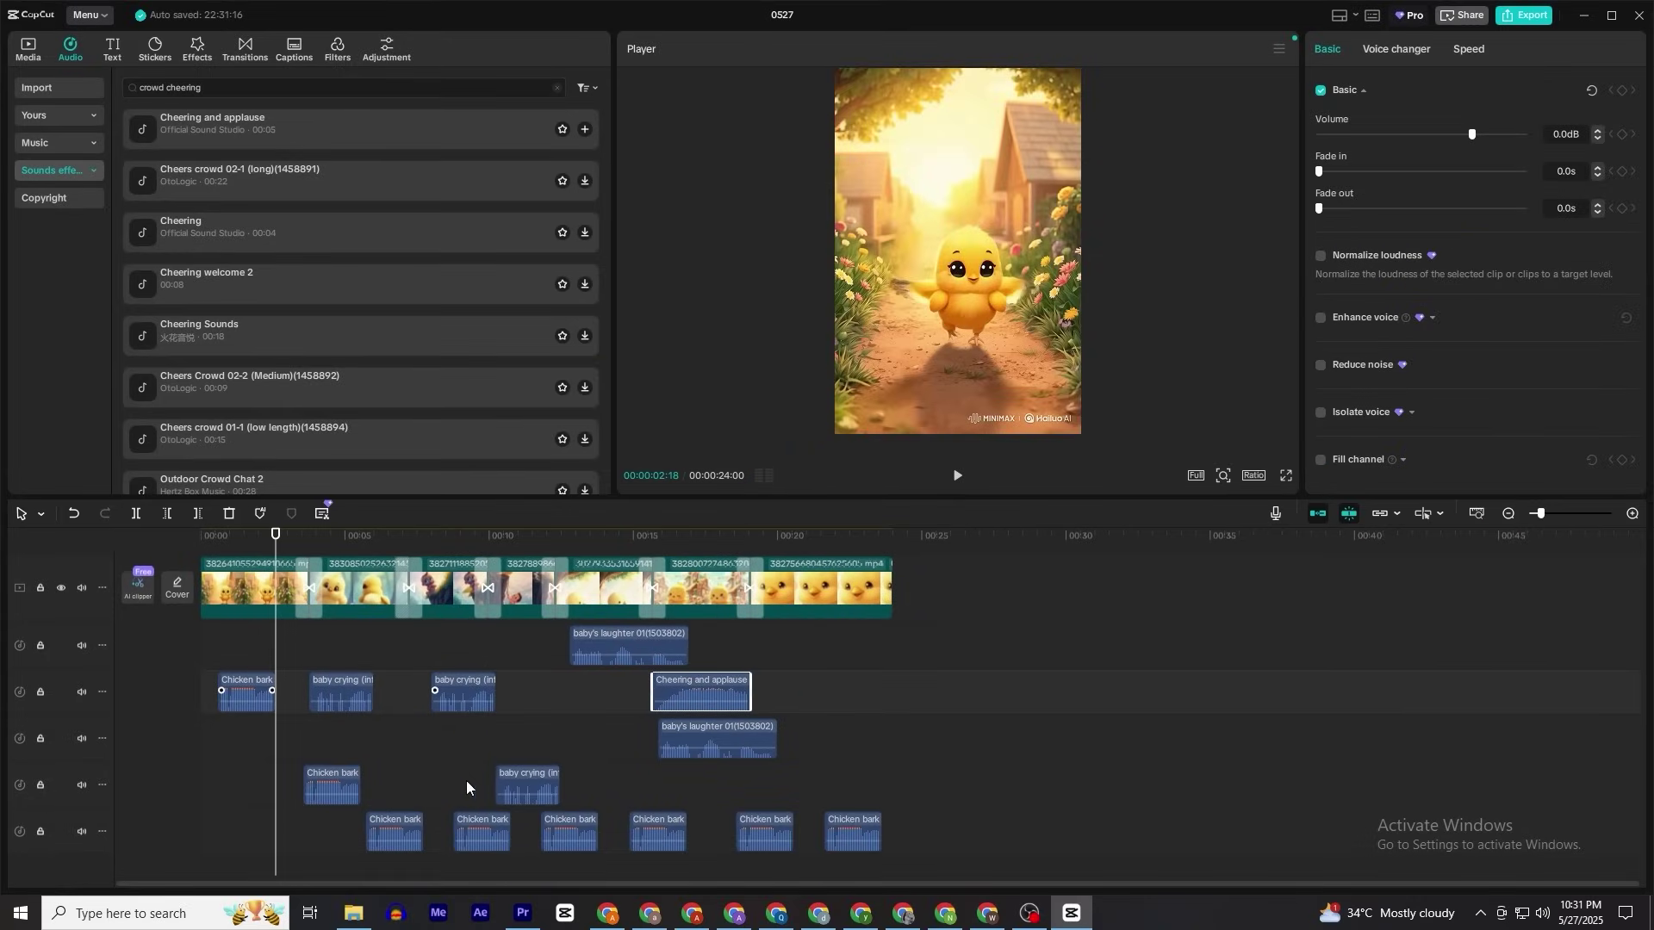
{"action": "left_click_drag", "start_coordinate": [336, 782], "coordinate": [336, 753]}
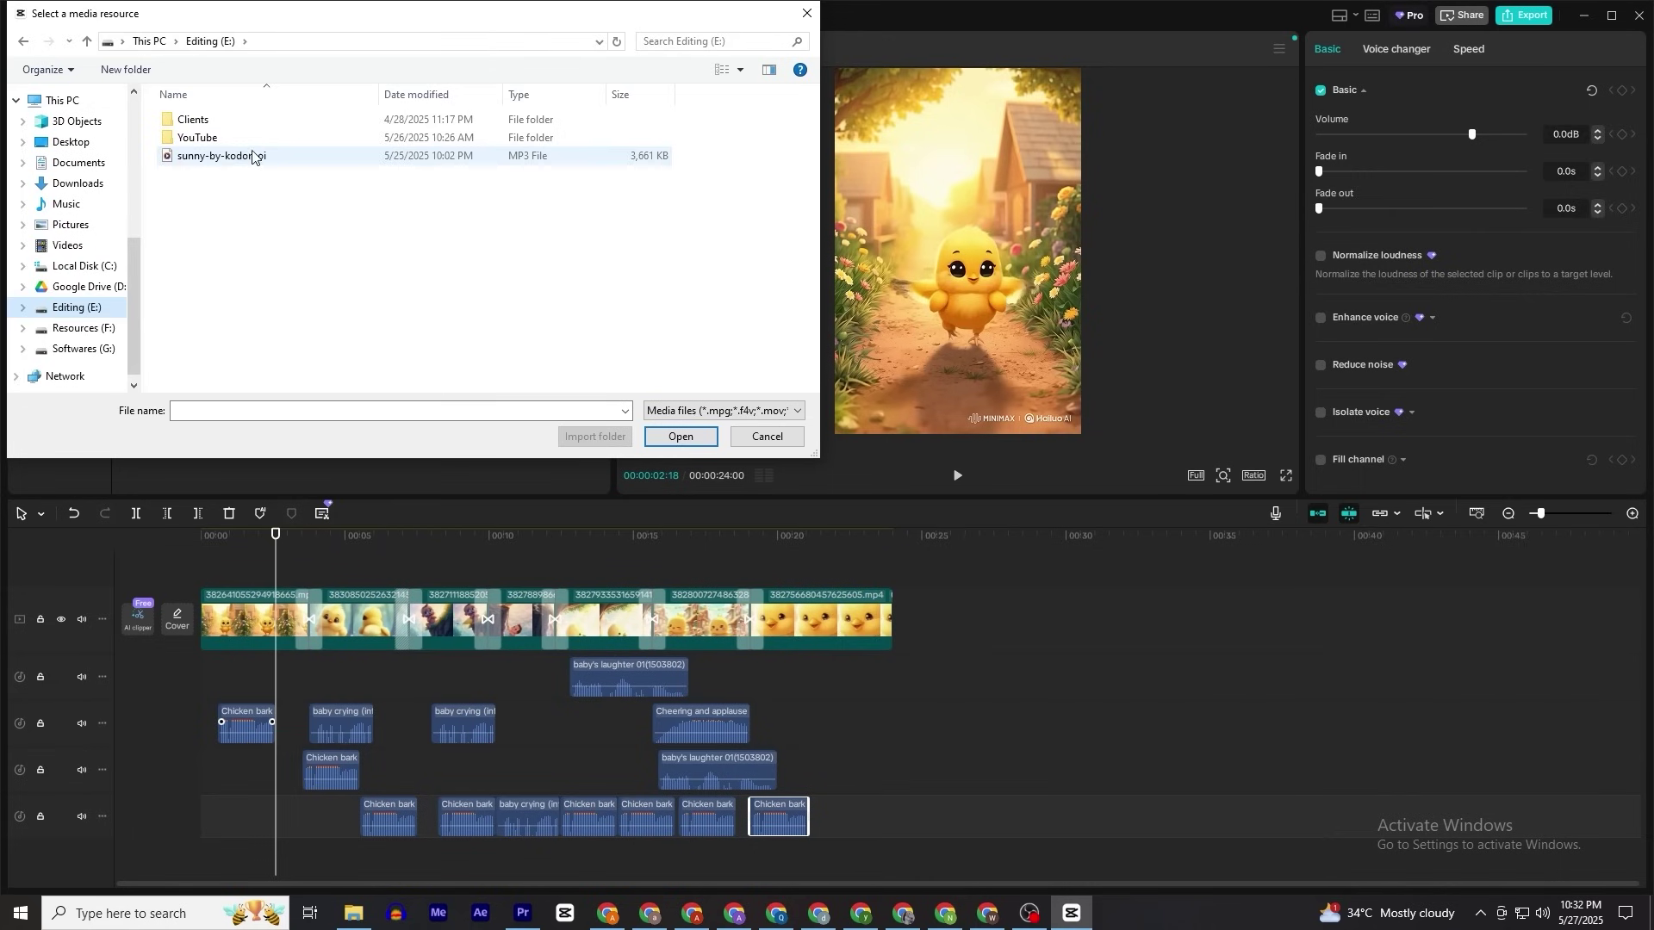
- Import the sunny-by-kodomoi MP3 and place it from the start of the timeline on a new audio track below the sound effects
{"action": "left_click", "coordinate": [251, 156]}
{"action": "left_click", "coordinate": [681, 437]}
{"action": "left_click_drag", "start_coordinate": [291, 357], "coordinate": [241, 861]}
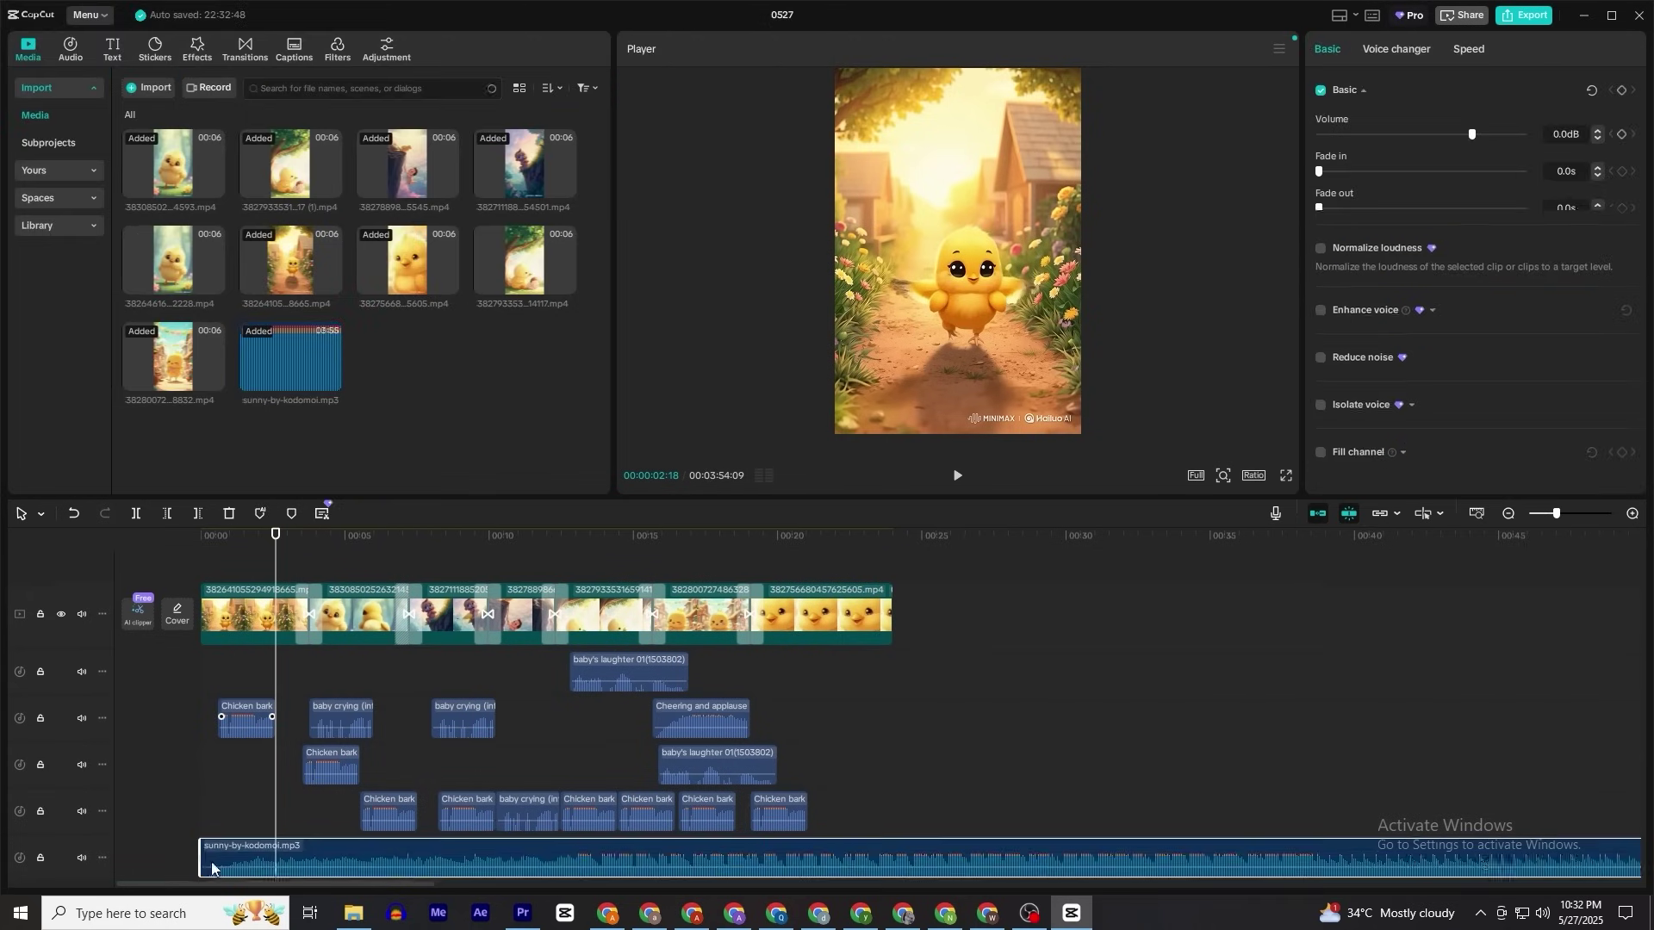
- Lower the background music's volume to about -11.6 dB, split it at the end of the video and delete the excess
{"action": "left_click_drag", "start_coordinate": [850, 852], "coordinate": [849, 851]}
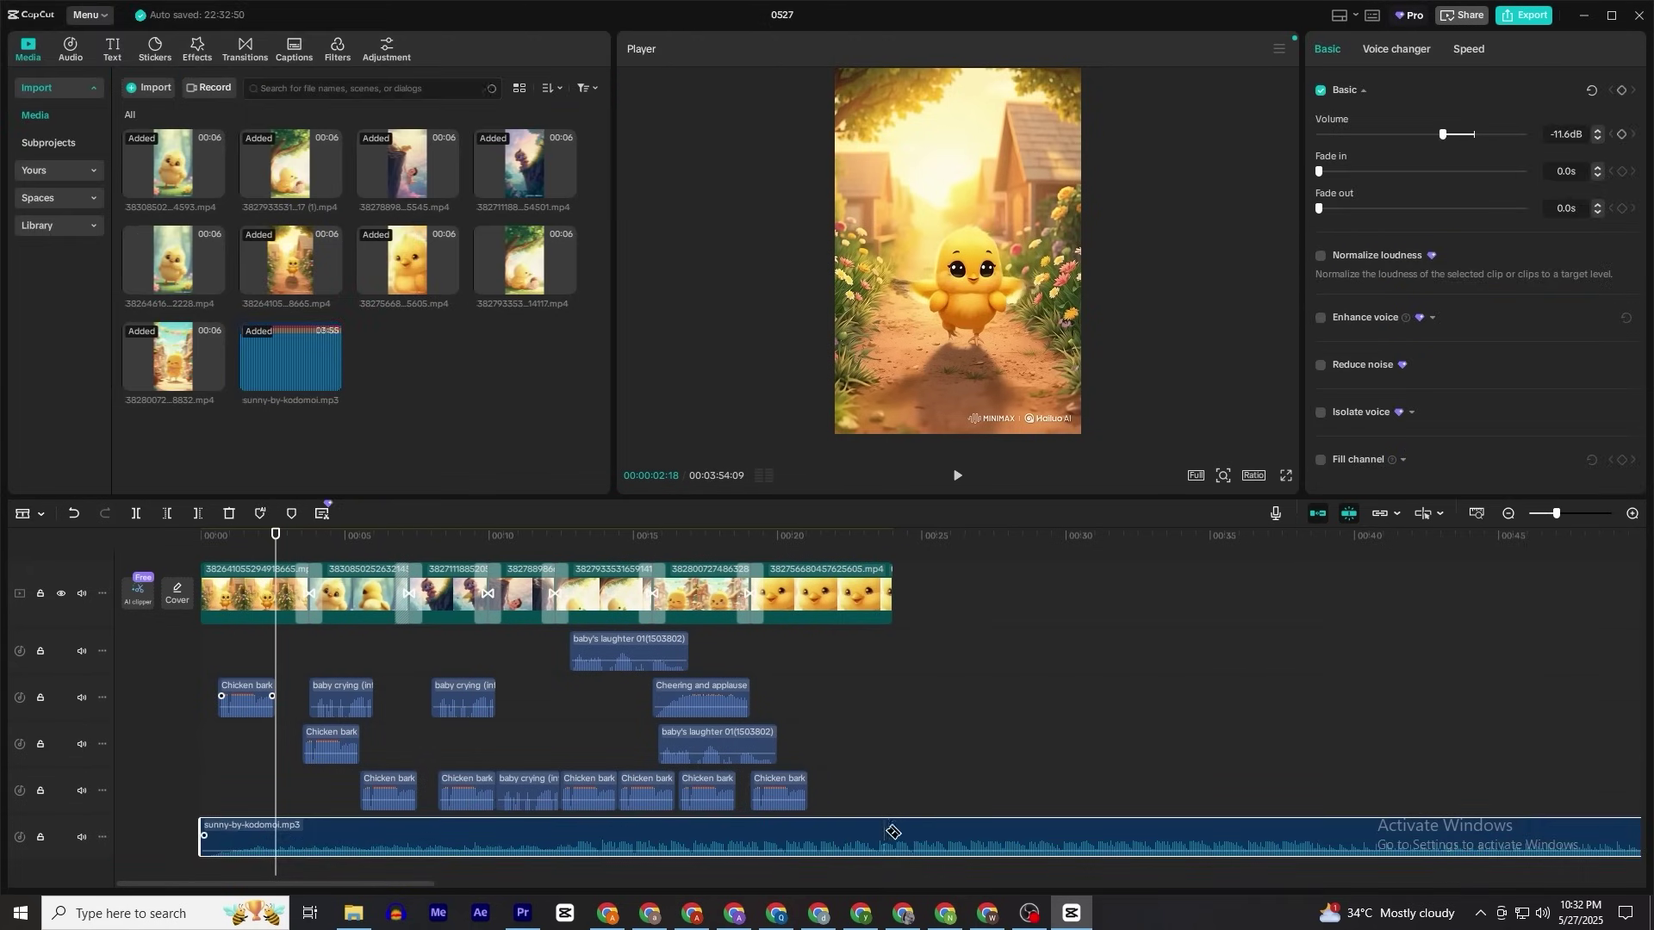
{"action": "left_click", "coordinate": [892, 832]}
{"action": "key", "text": "Delete"}
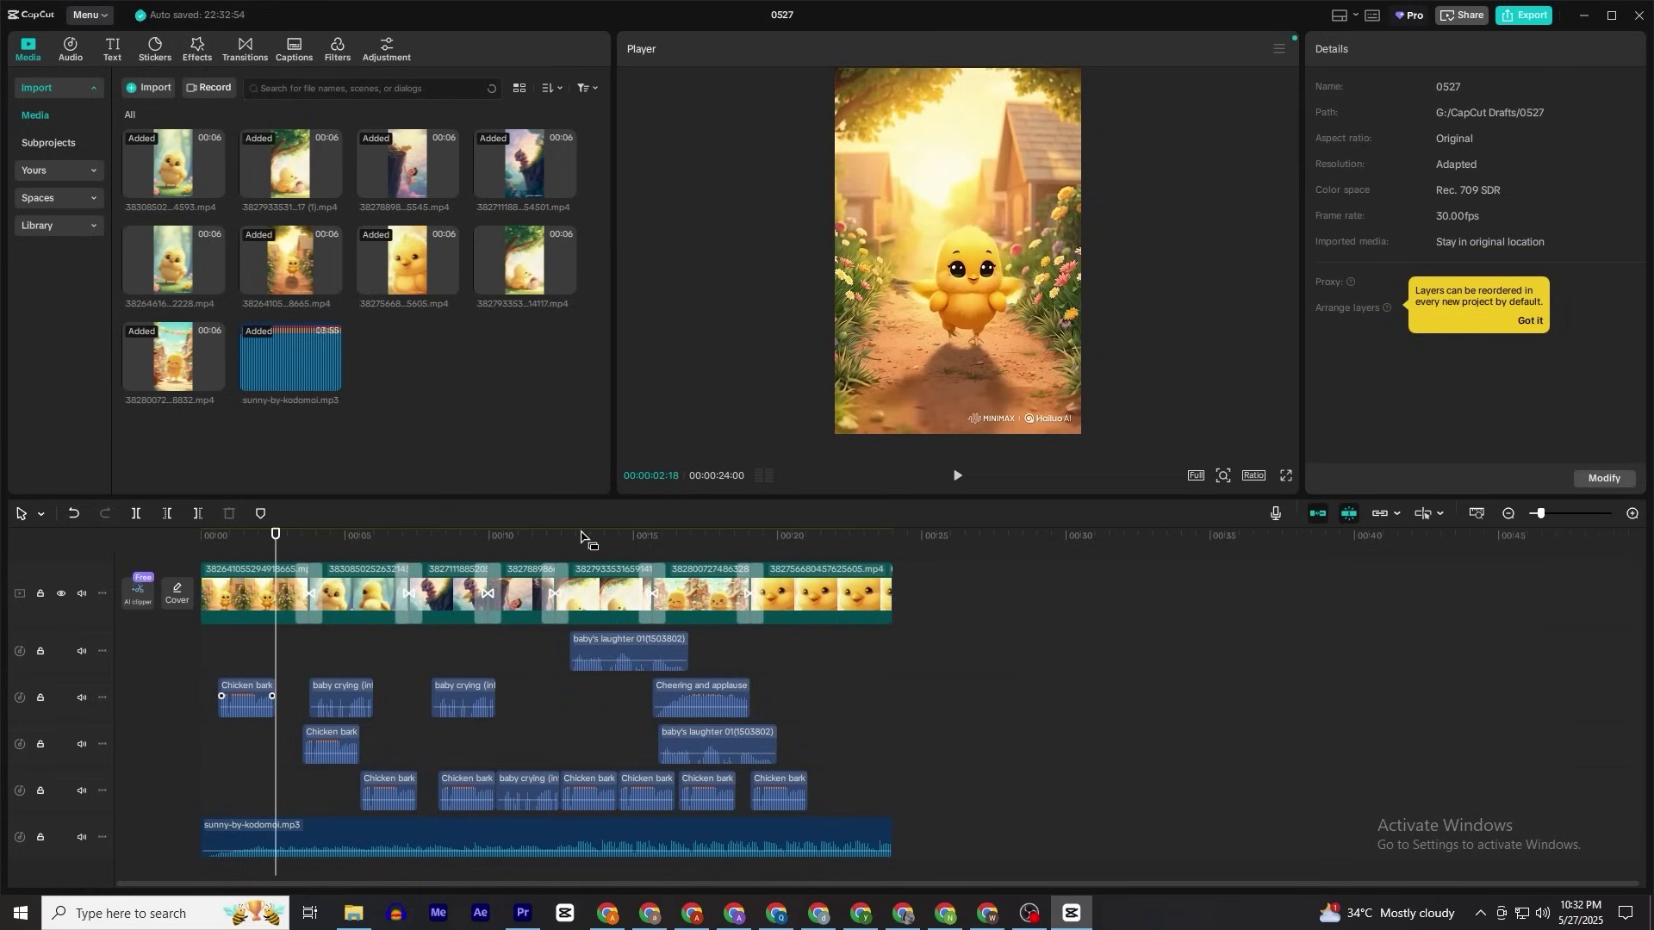